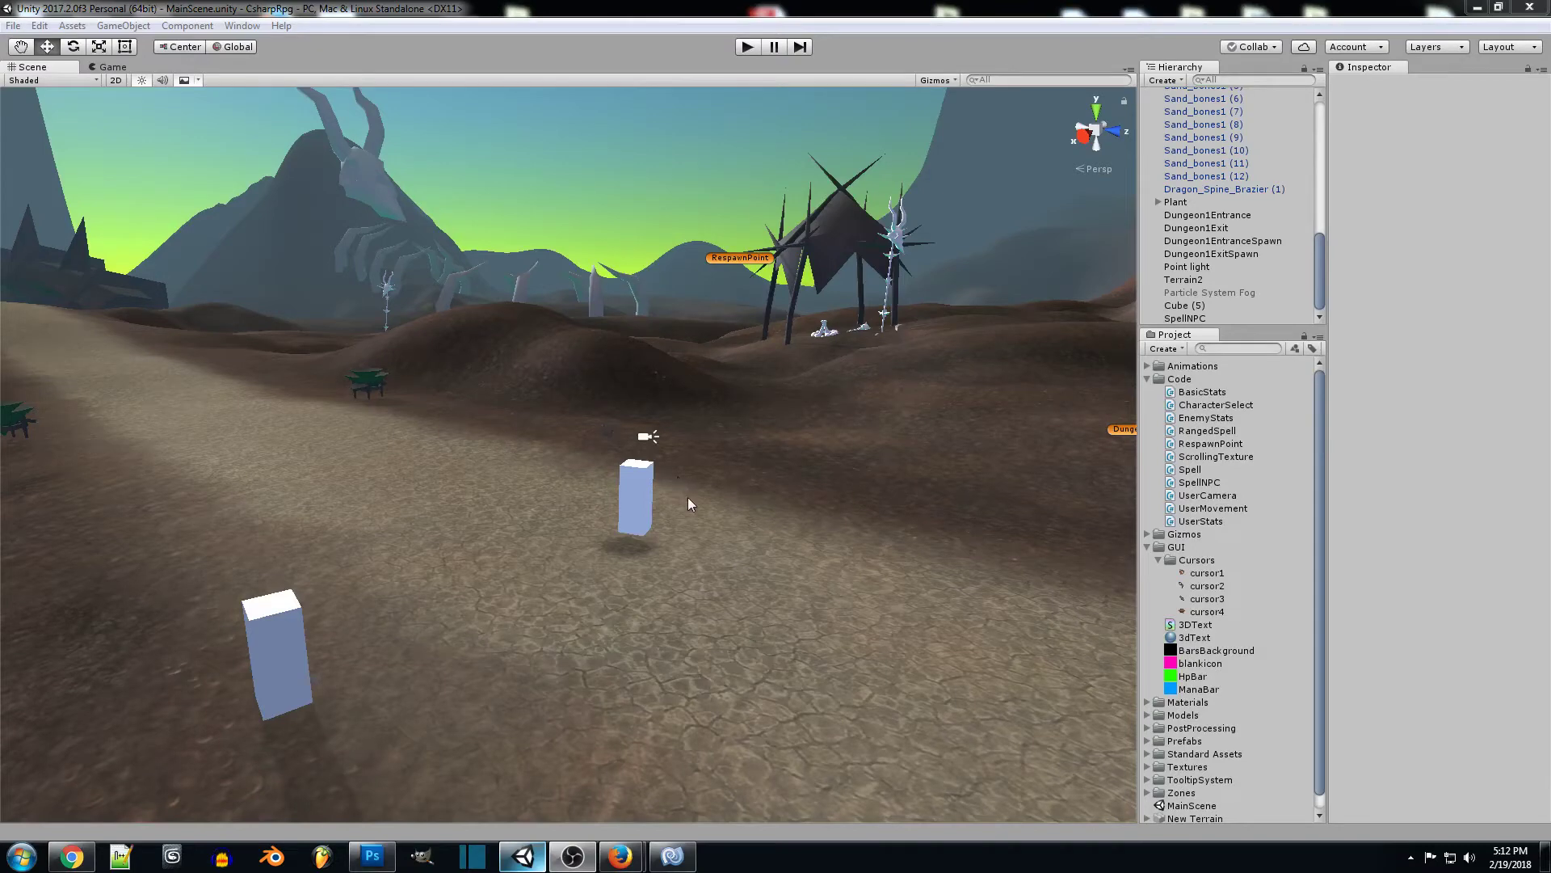
# Fly around the desert scene, viewing the dirt path, the two cubes and the mountains
pyautogui.moveTo(713, 465)
pyautogui.mouseDown(button='right')
pyautogui.moveTo(509, 591)
pyautogui.moveTo(516, 554)
pyautogui.mouseUp(button='right')
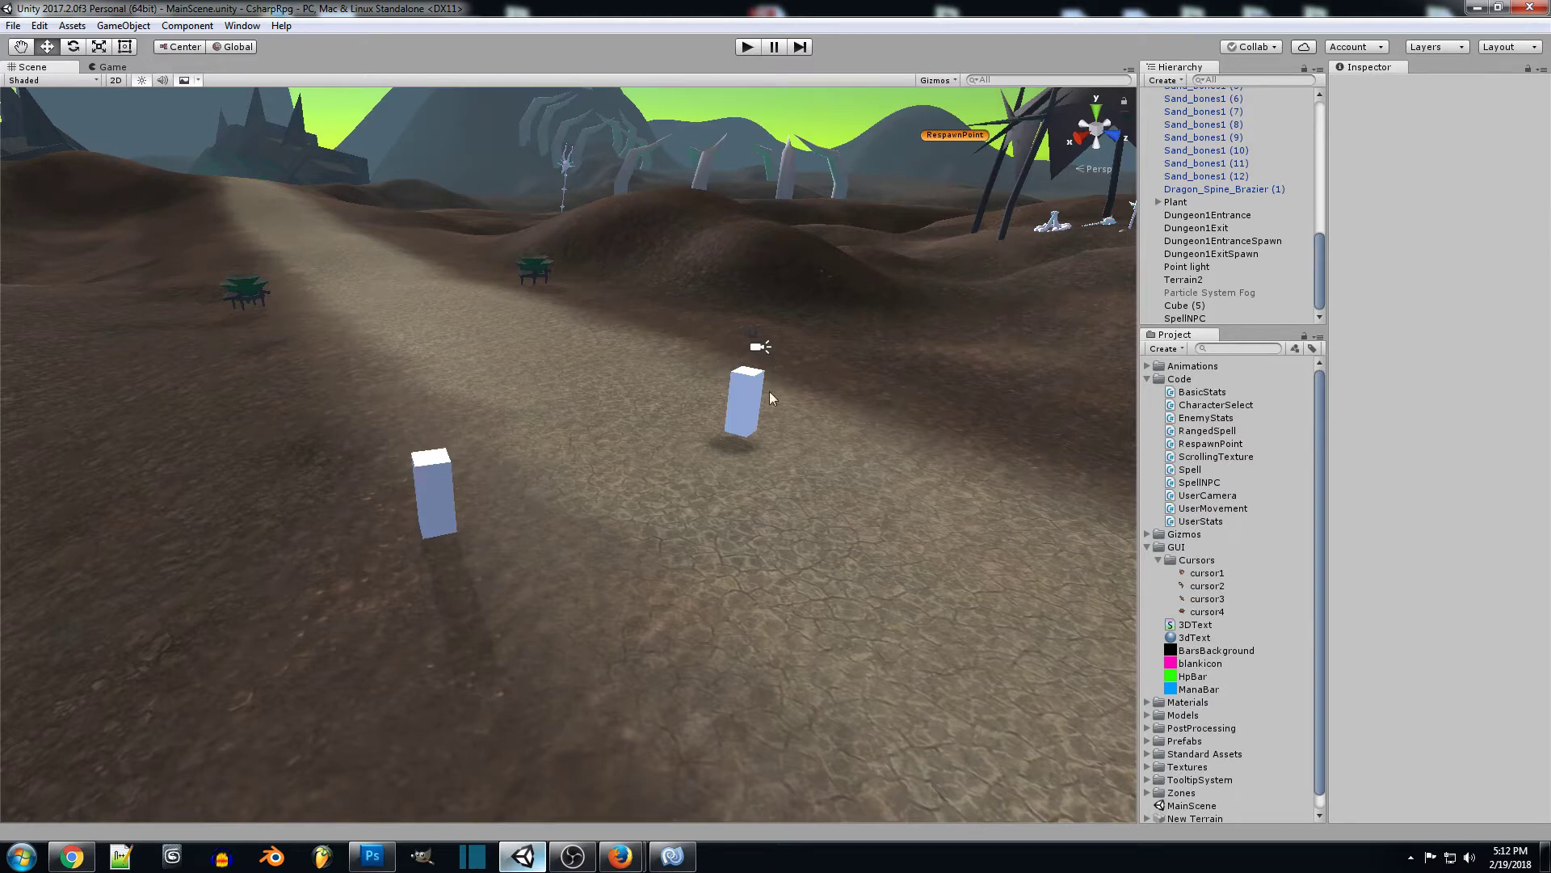
pyautogui.moveTo(905, 387); pyautogui.dragTo(821, 391, button='right')
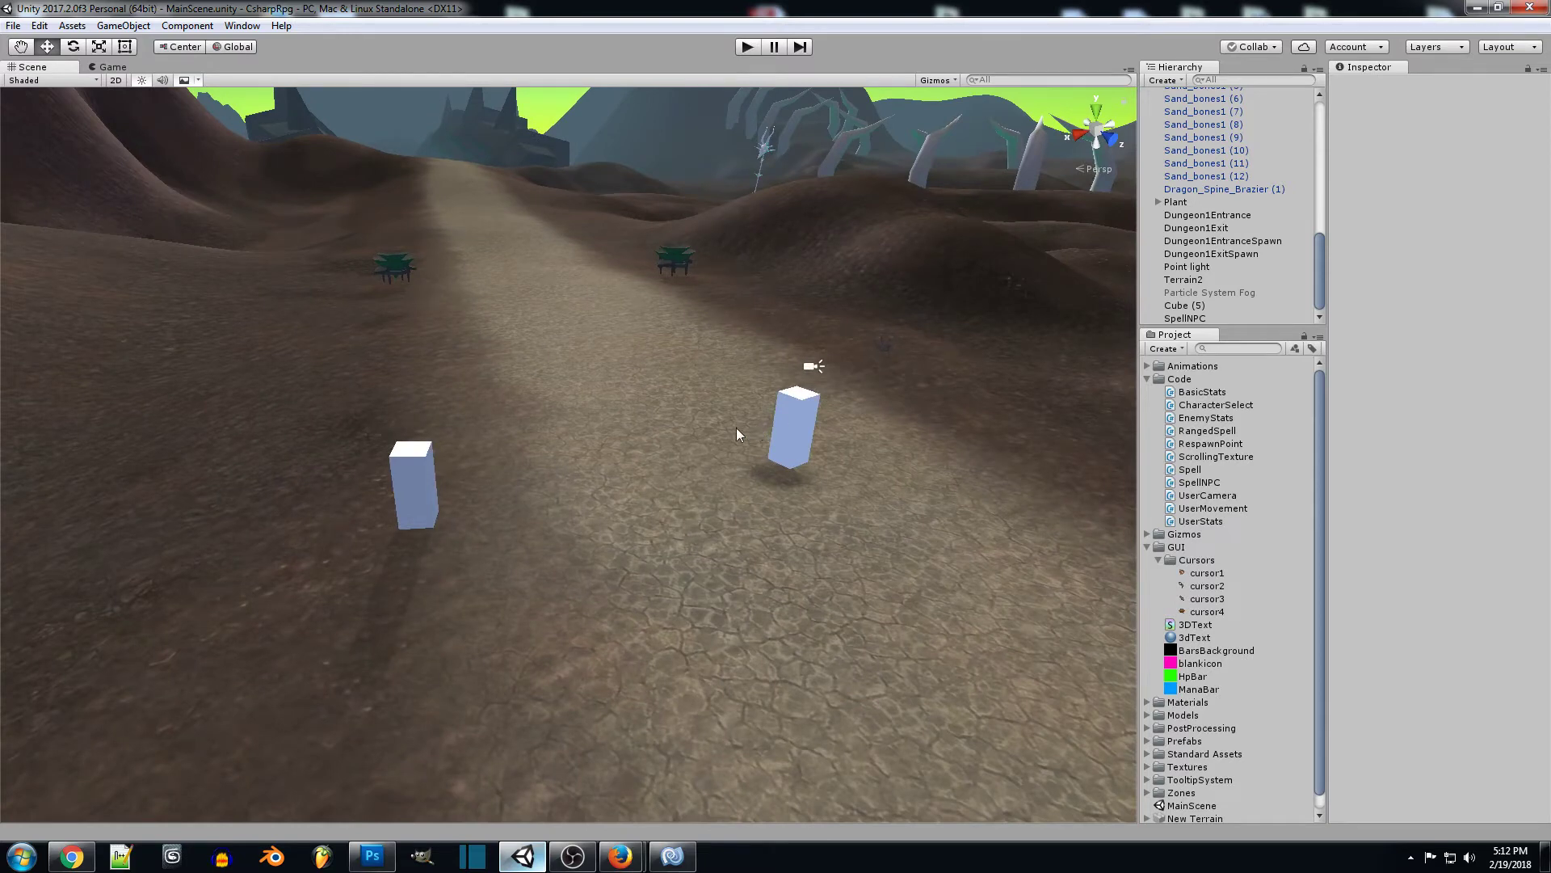
pyautogui.moveTo(576, 444)
pyautogui.mouseDown(button='right')
pyautogui.moveTo(590, 447)
pyautogui.moveTo(585, 470)
pyautogui.moveTo(634, 432)
pyautogui.mouseUp(button='right')
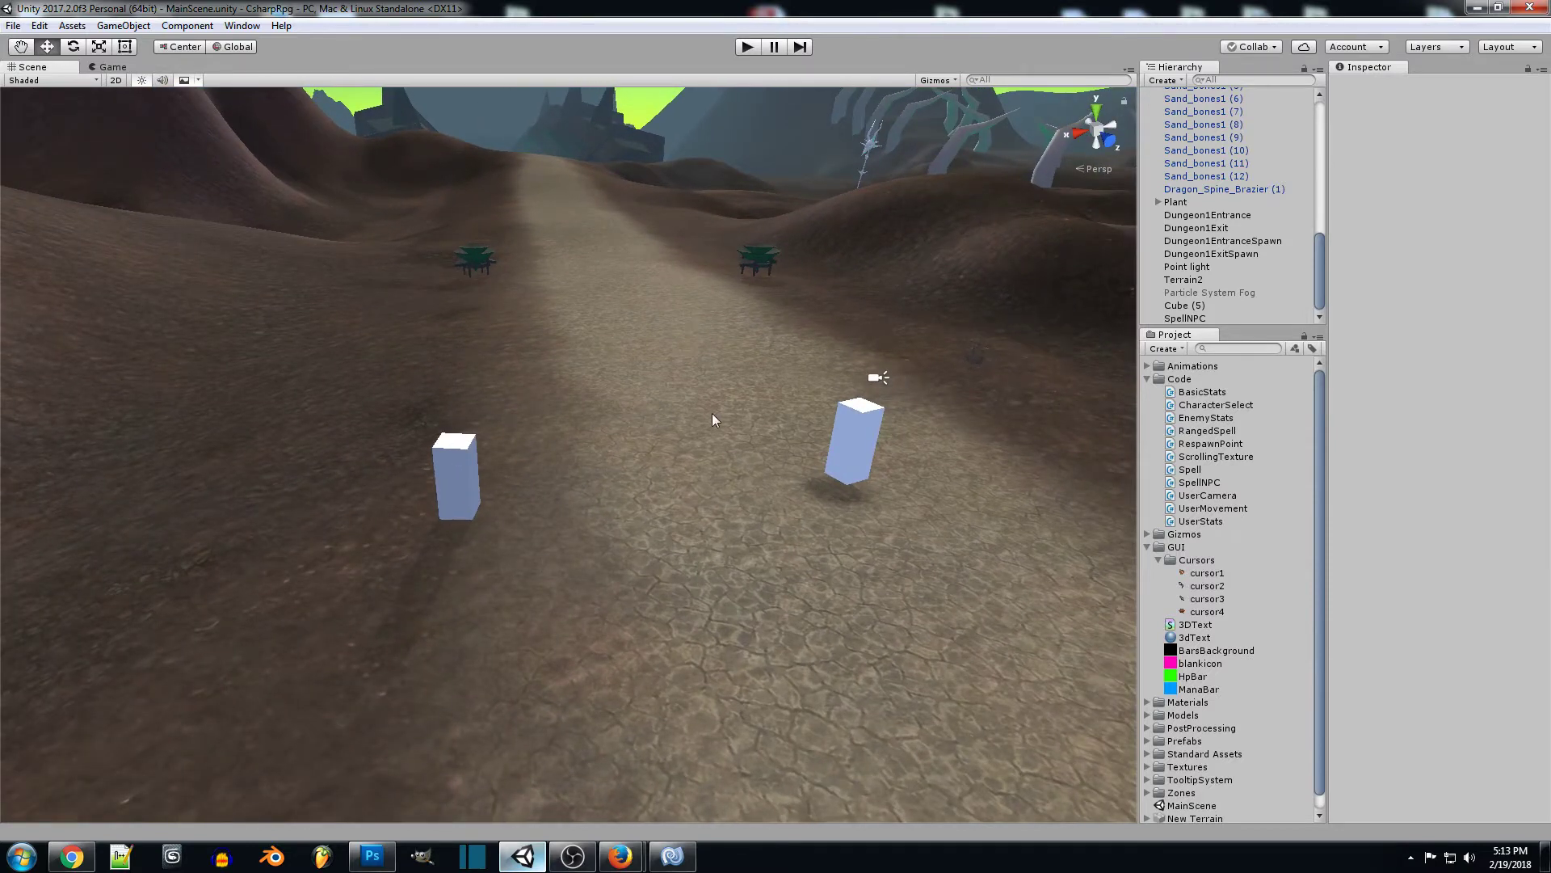
pyautogui.moveTo(706, 419); pyautogui.dragTo(506, 540, button='right')
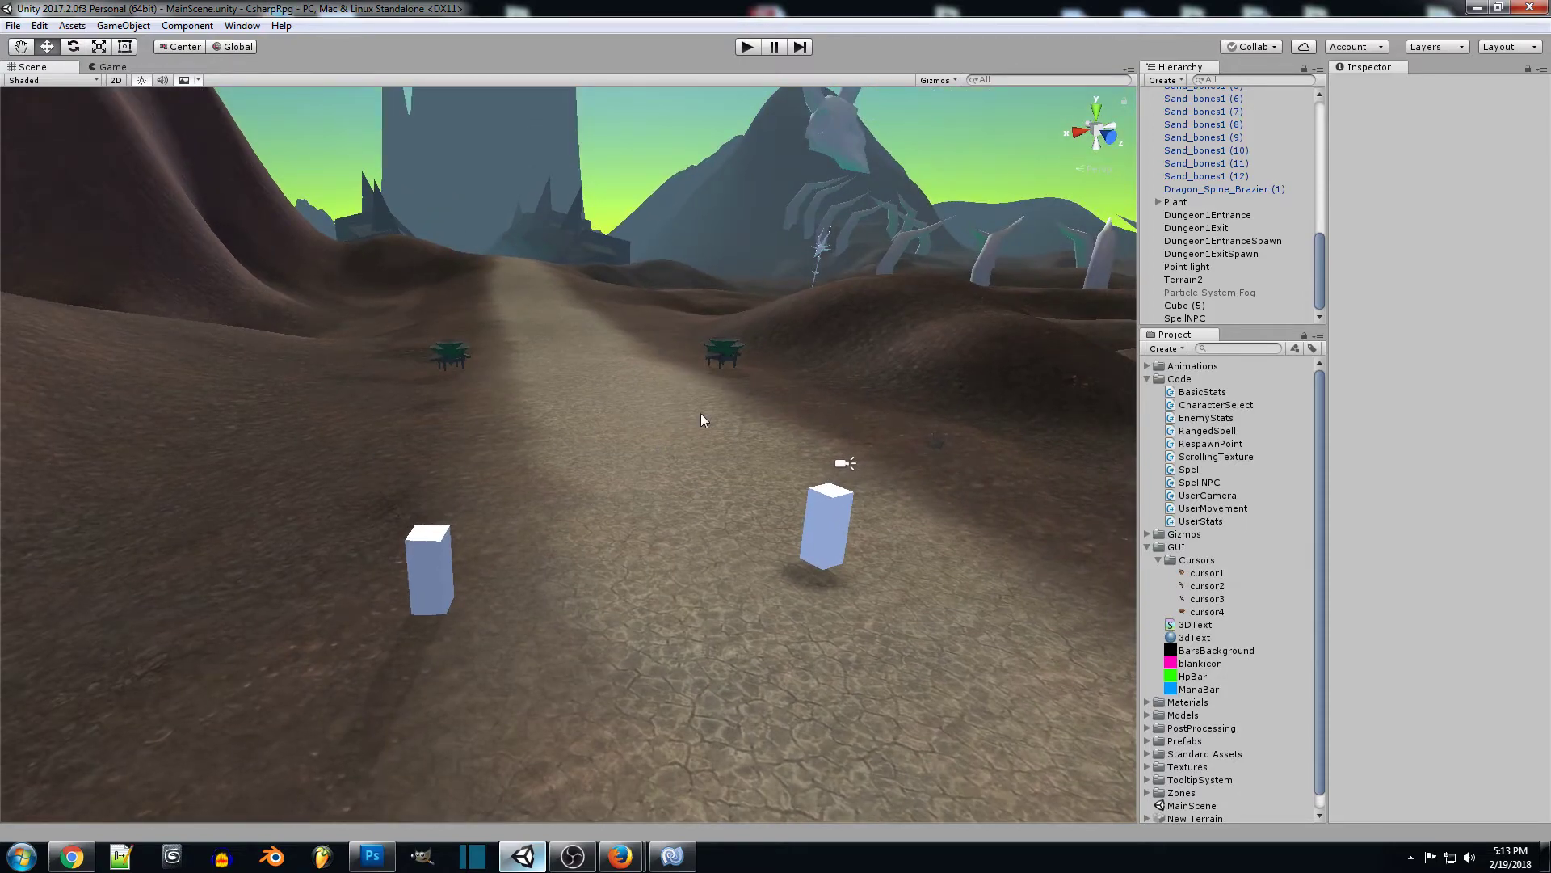
pyautogui.moveTo(702, 420); pyautogui.dragTo(679, 450, button='right')
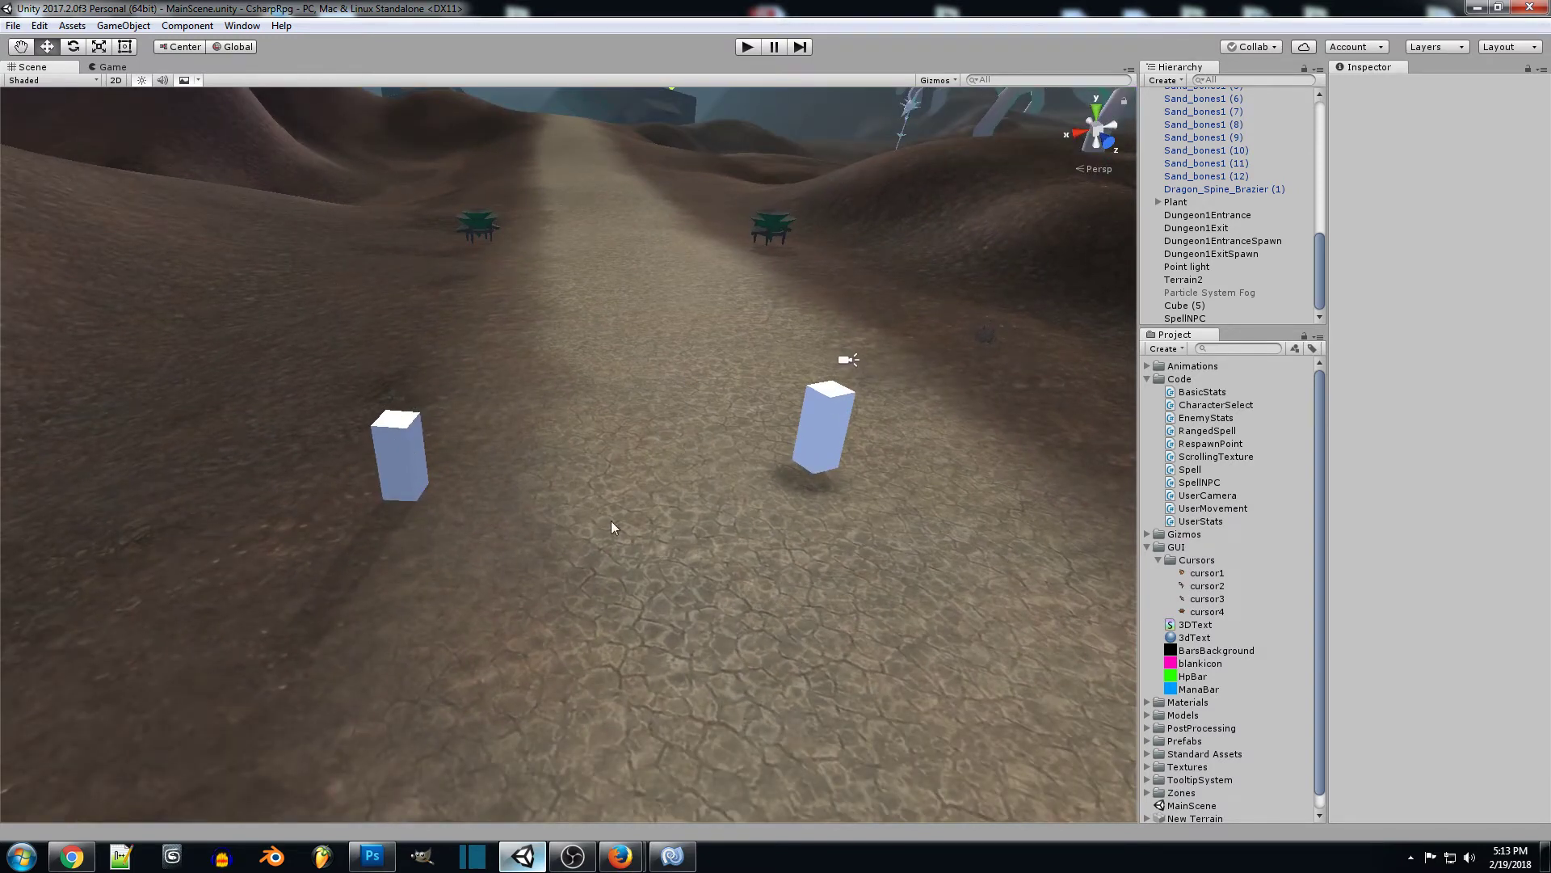
# Select the SpellNPC cube and keep its tag set to spellNPC
pyautogui.click(409, 447)
pyautogui.moveTo(409, 446)
pyautogui.mouseDown(button='right')
pyautogui.moveTo(603, 381)
pyautogui.moveTo(575, 376)
pyautogui.mouseUp(button='right')
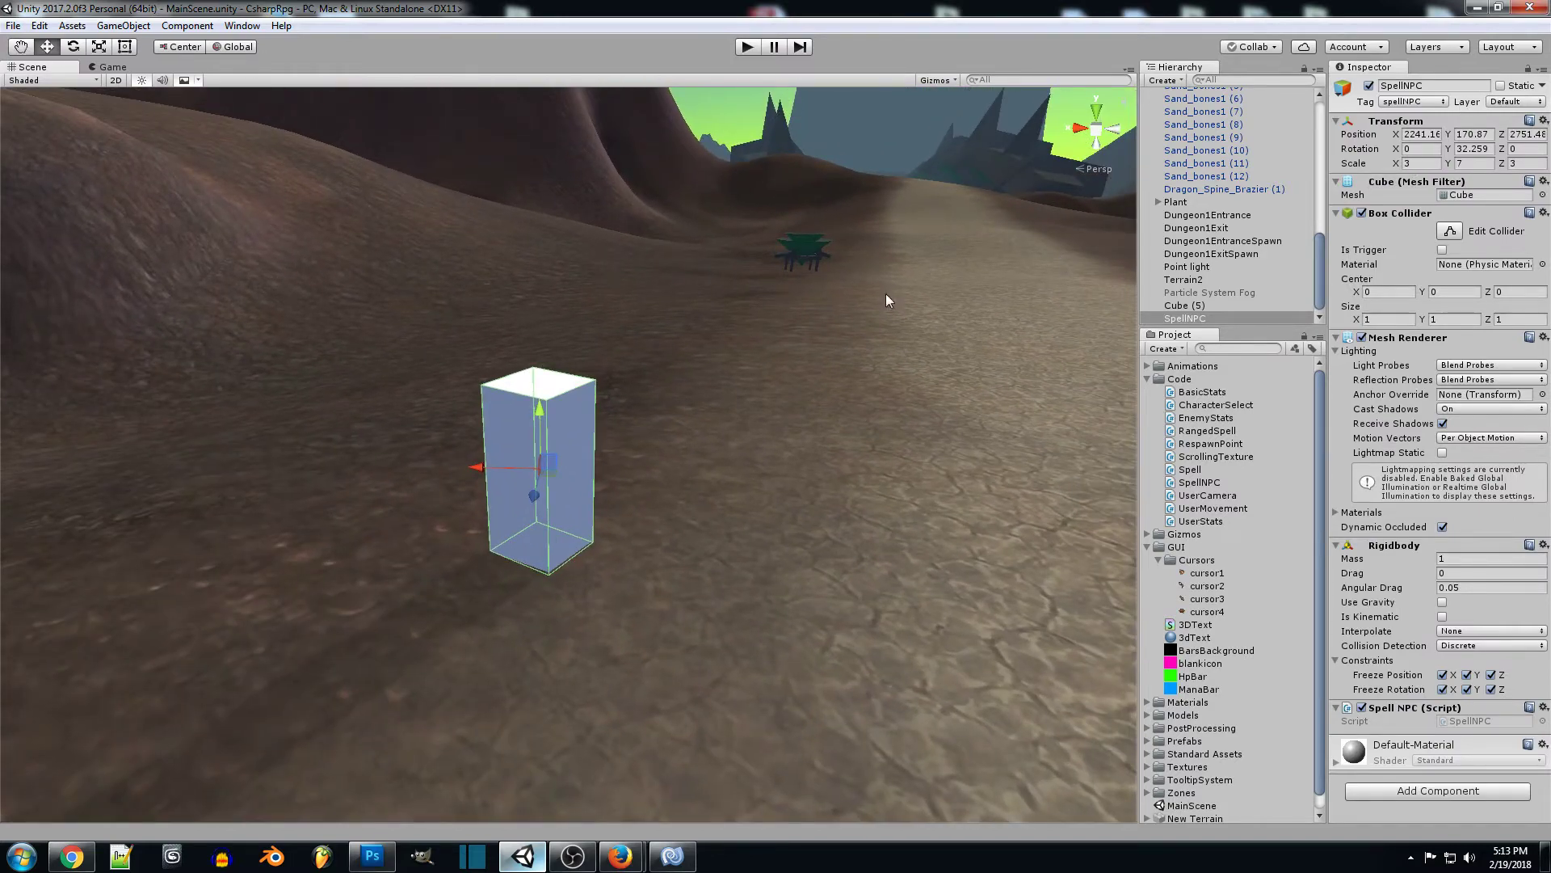
pyautogui.click(1432, 100)
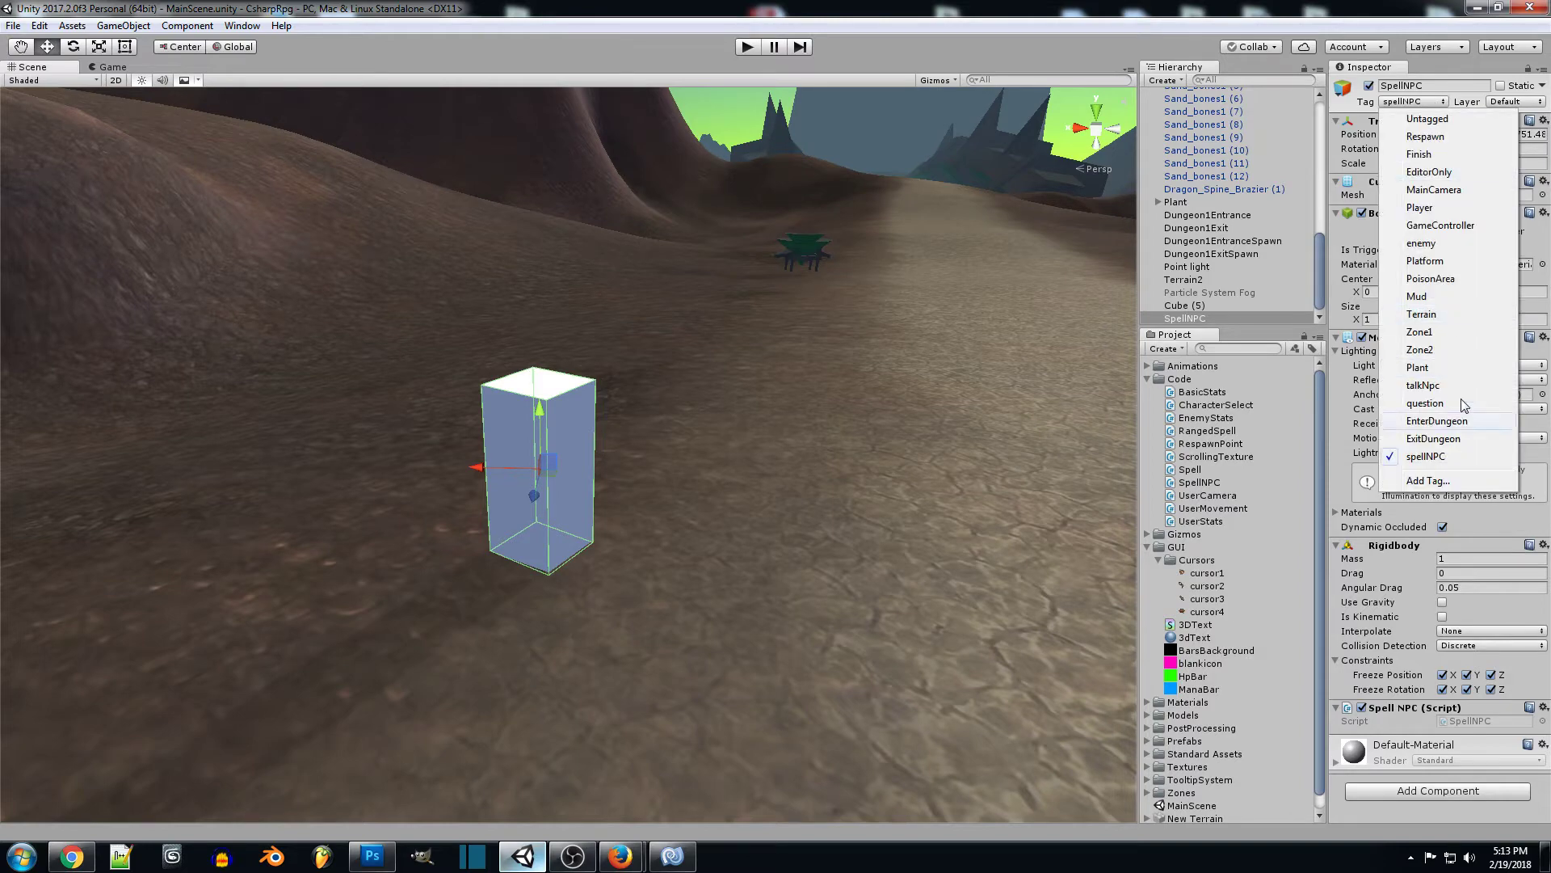
pyautogui.click(1470, 455)
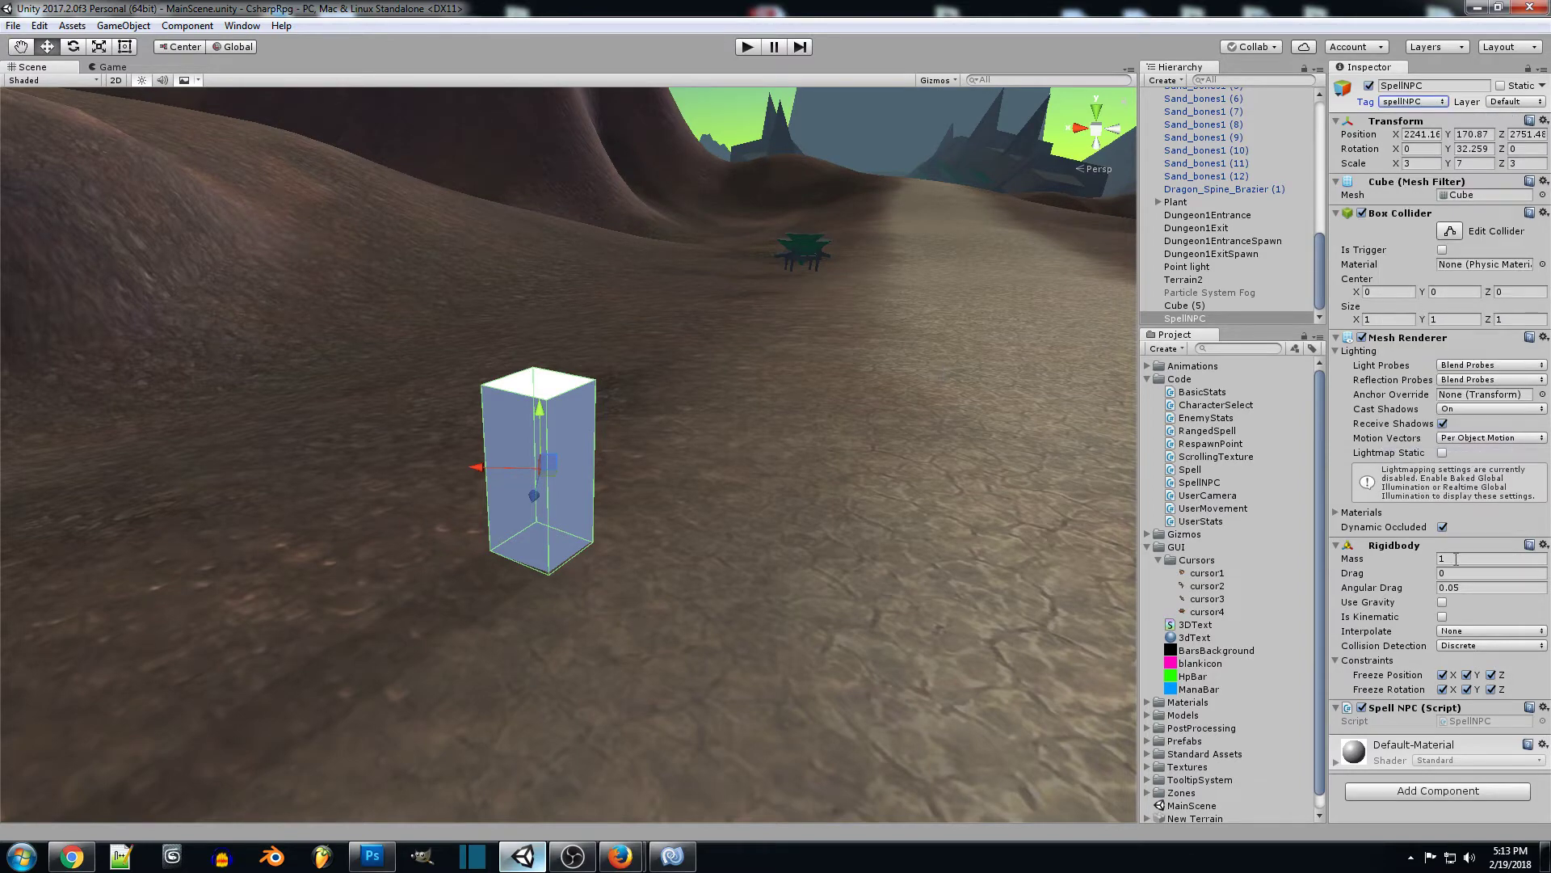
# Survey the terrain around both cubes, then bring up UserStats in MonoDevelop
pyautogui.moveTo(757, 372); pyautogui.dragTo(781, 402, button='right')
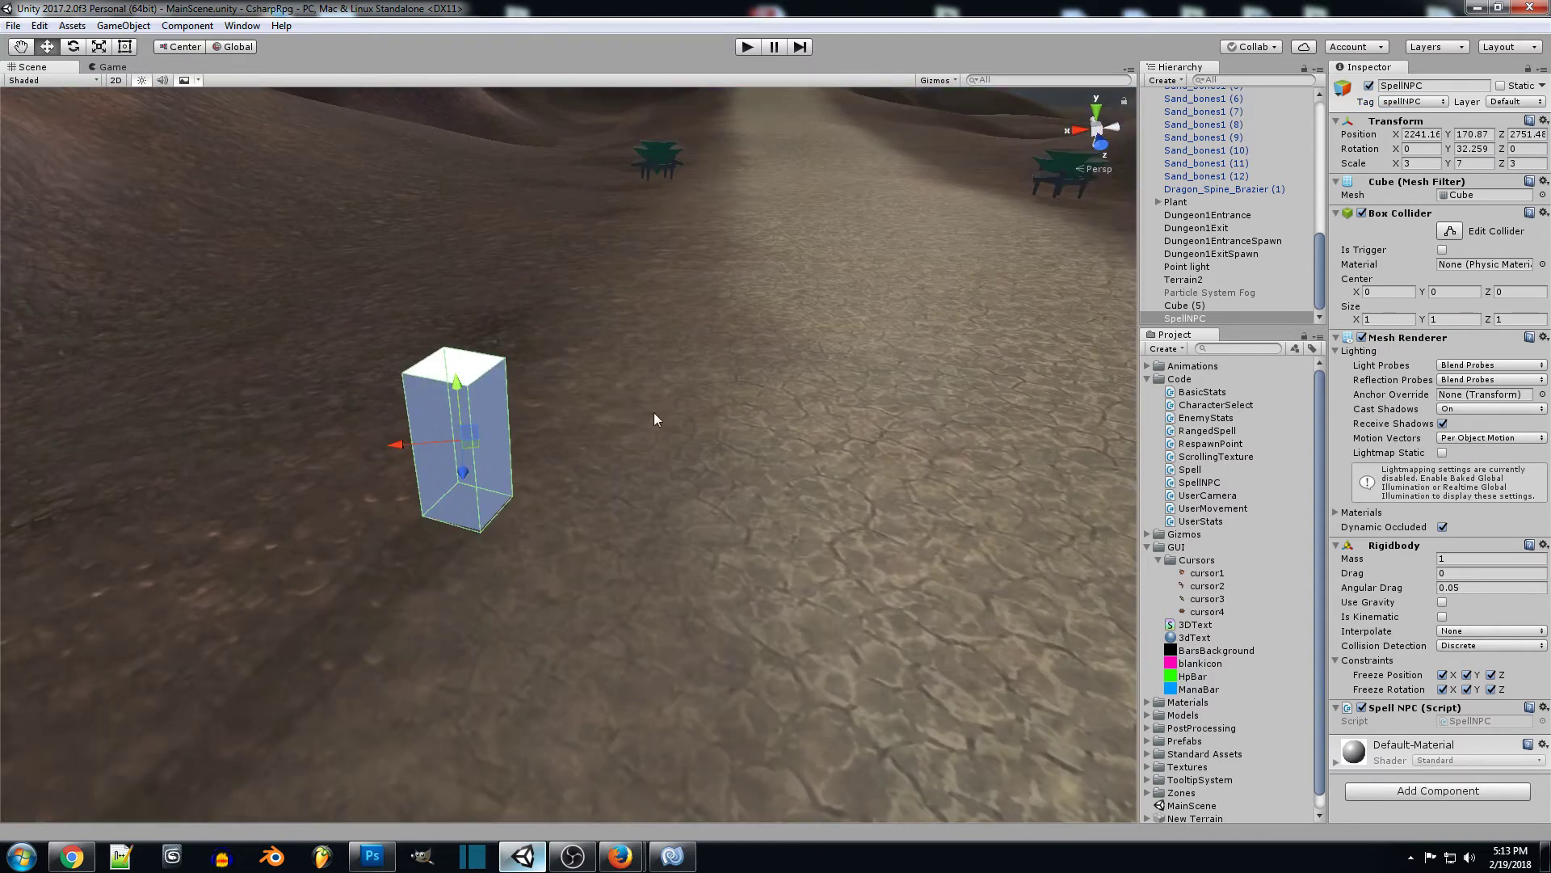
pyautogui.moveTo(653, 412)
pyautogui.mouseDown(button='right')
pyautogui.moveTo(697, 386)
pyautogui.moveTo(676, 419)
pyautogui.moveTo(786, 418)
pyautogui.moveTo(762, 367)
pyautogui.mouseUp(button='right')
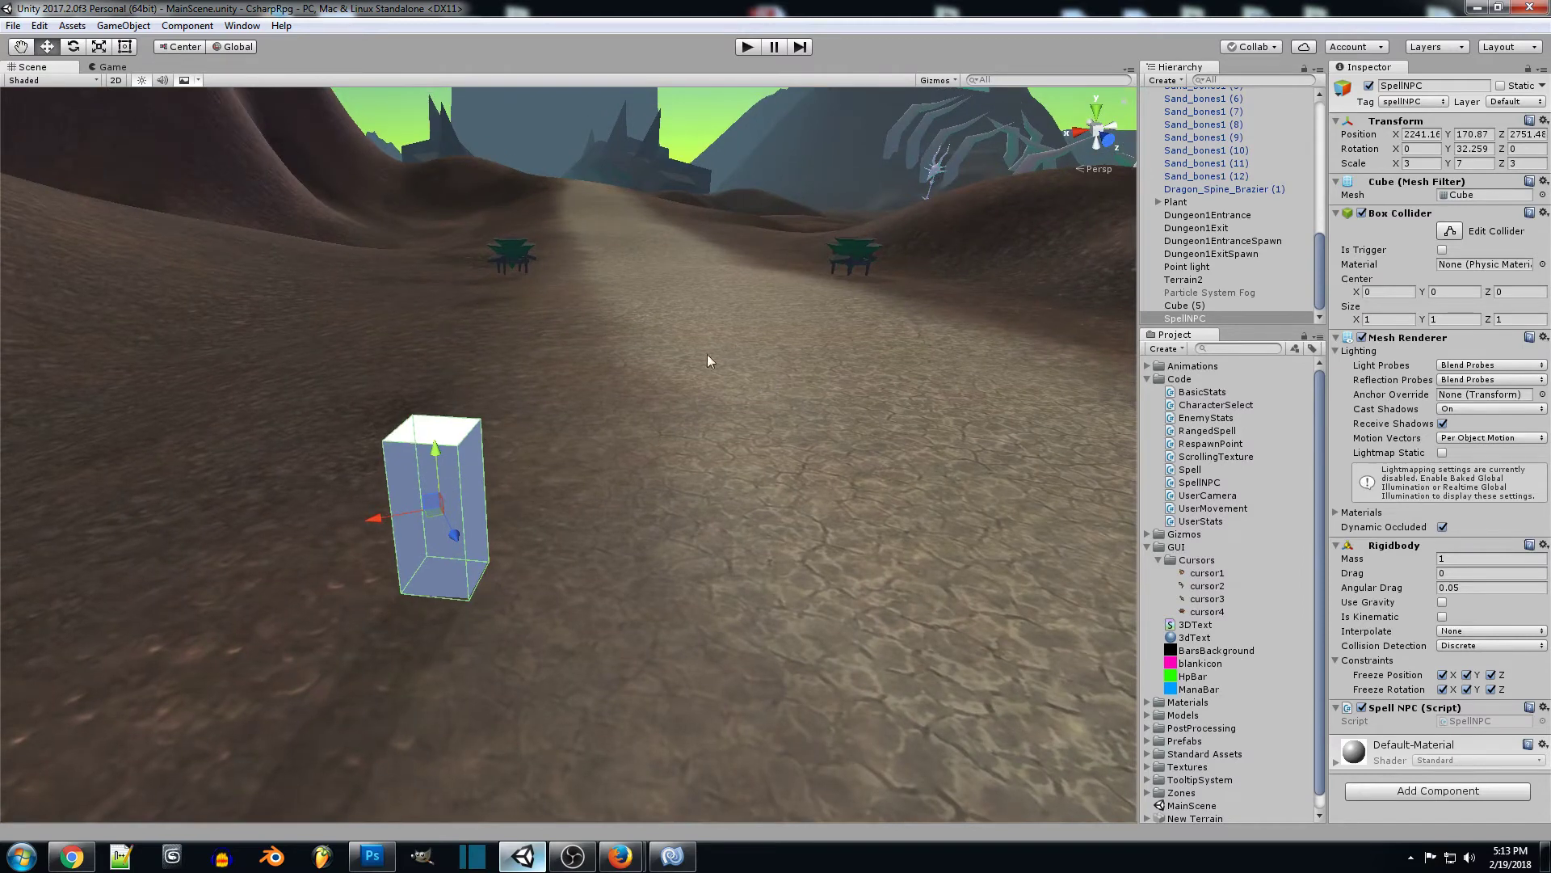
pyautogui.moveTo(805, 359)
pyautogui.mouseDown(button='right')
pyautogui.moveTo(718, 381)
pyautogui.moveTo(732, 359)
pyautogui.moveTo(731, 395)
pyautogui.mouseUp(button='right')
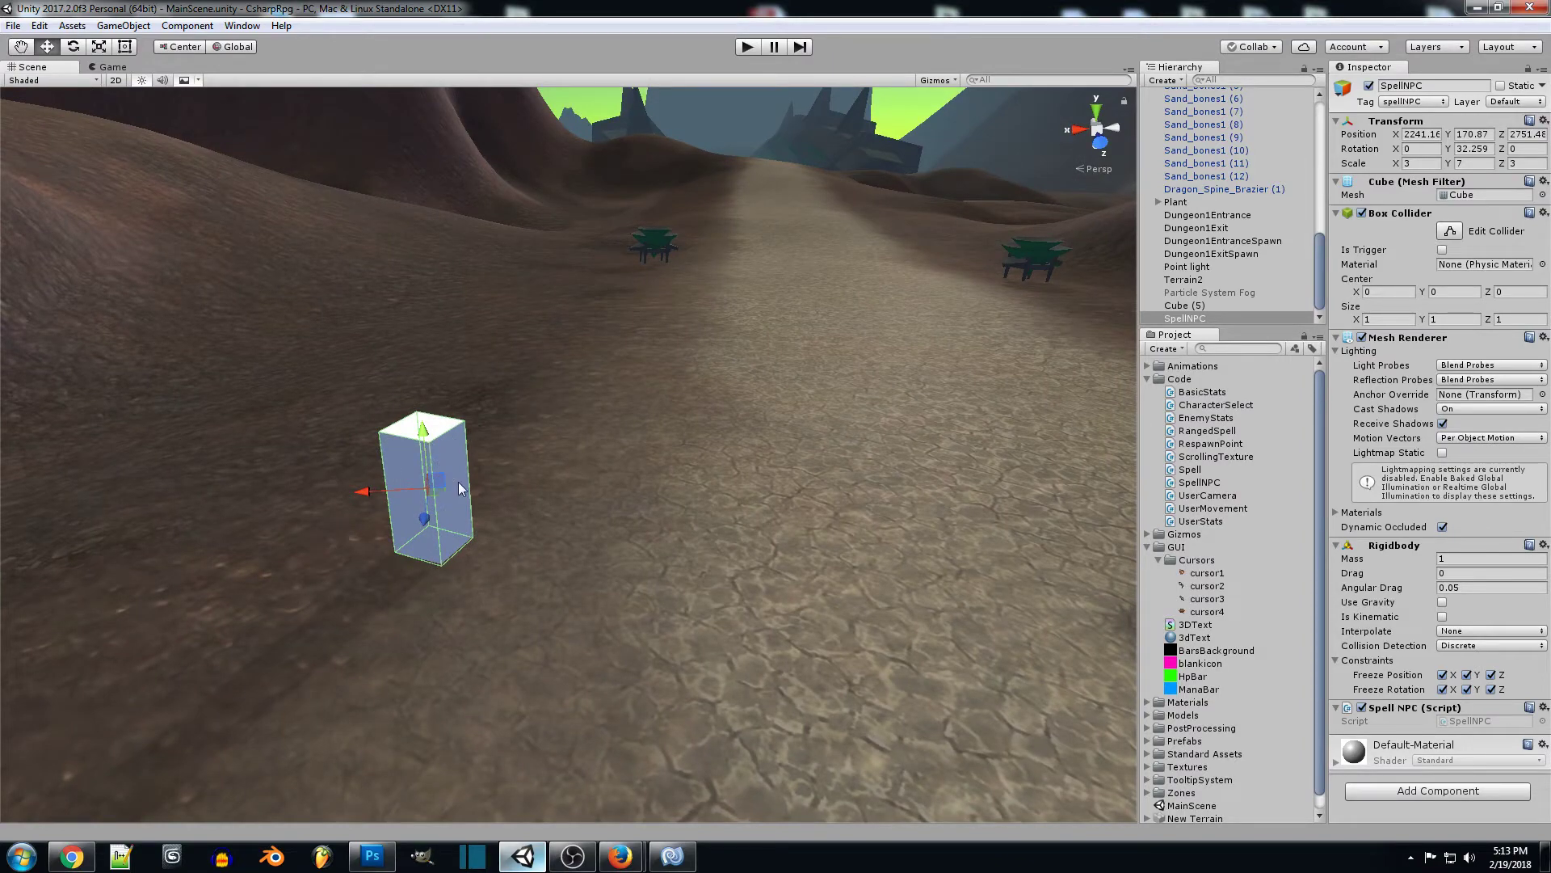
pyautogui.moveTo(731, 422); pyautogui.dragTo(790, 407, button='right')
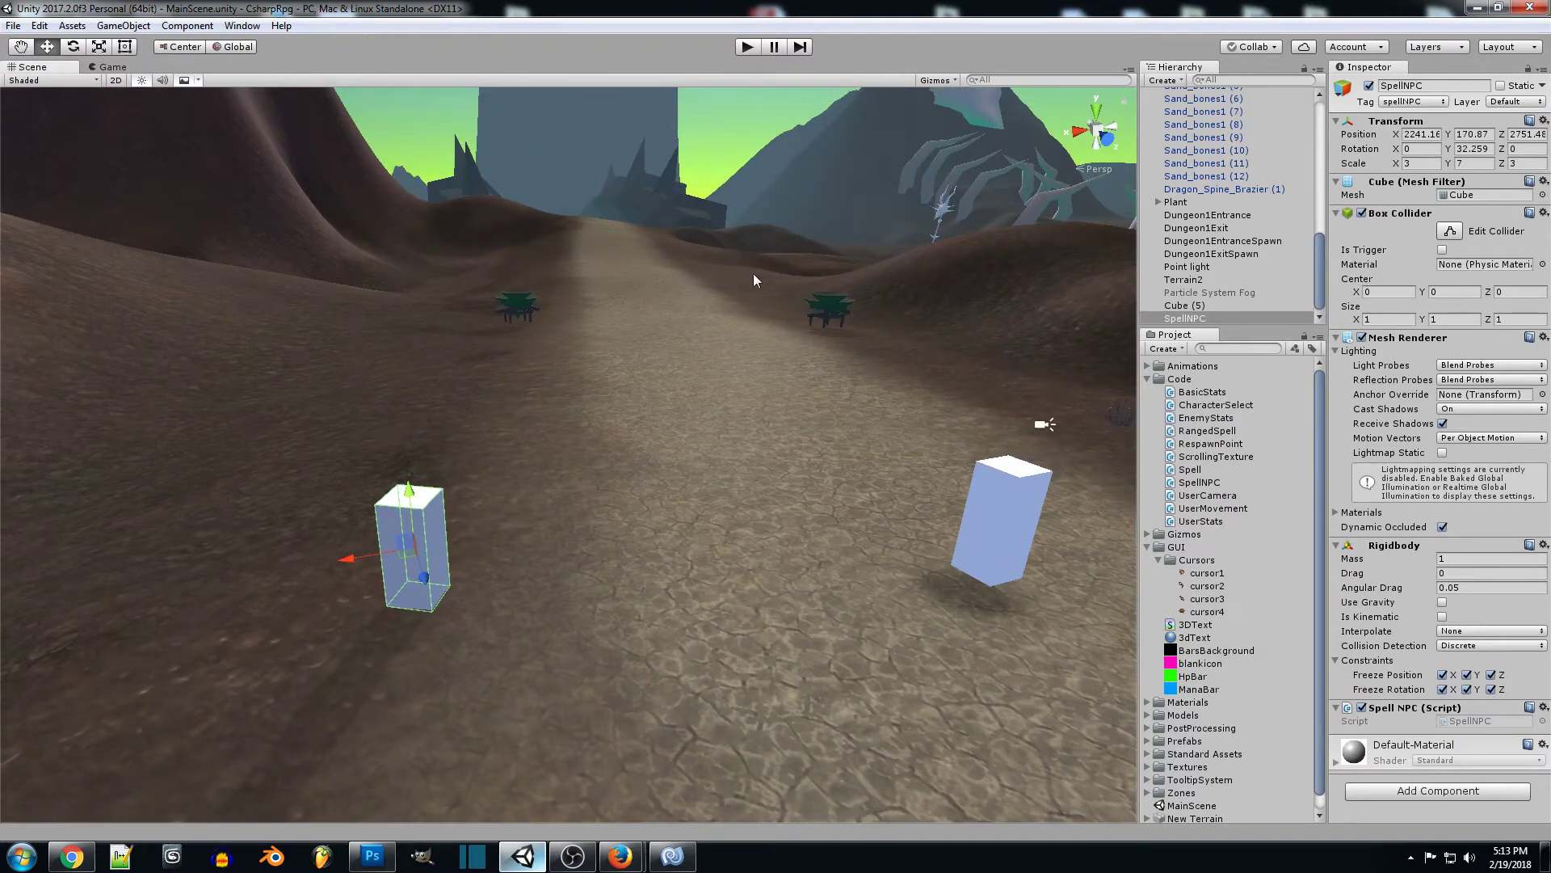
pyautogui.moveTo(598, 341); pyautogui.dragTo(585, 416, button='right')
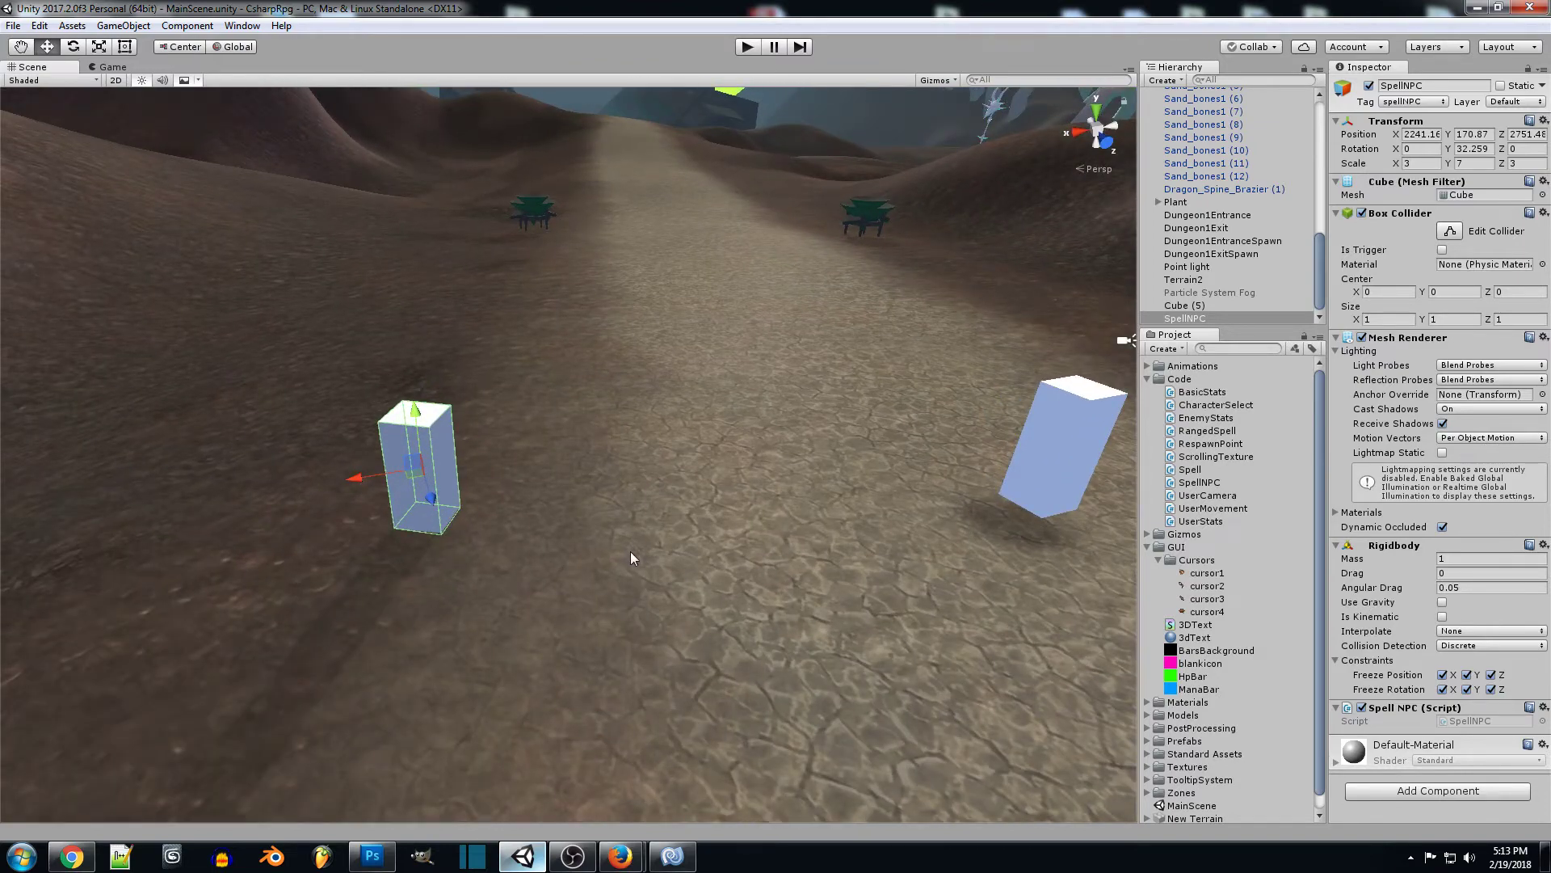
pyautogui.click(671, 856)
pyautogui.scroll(9, 660, 602)
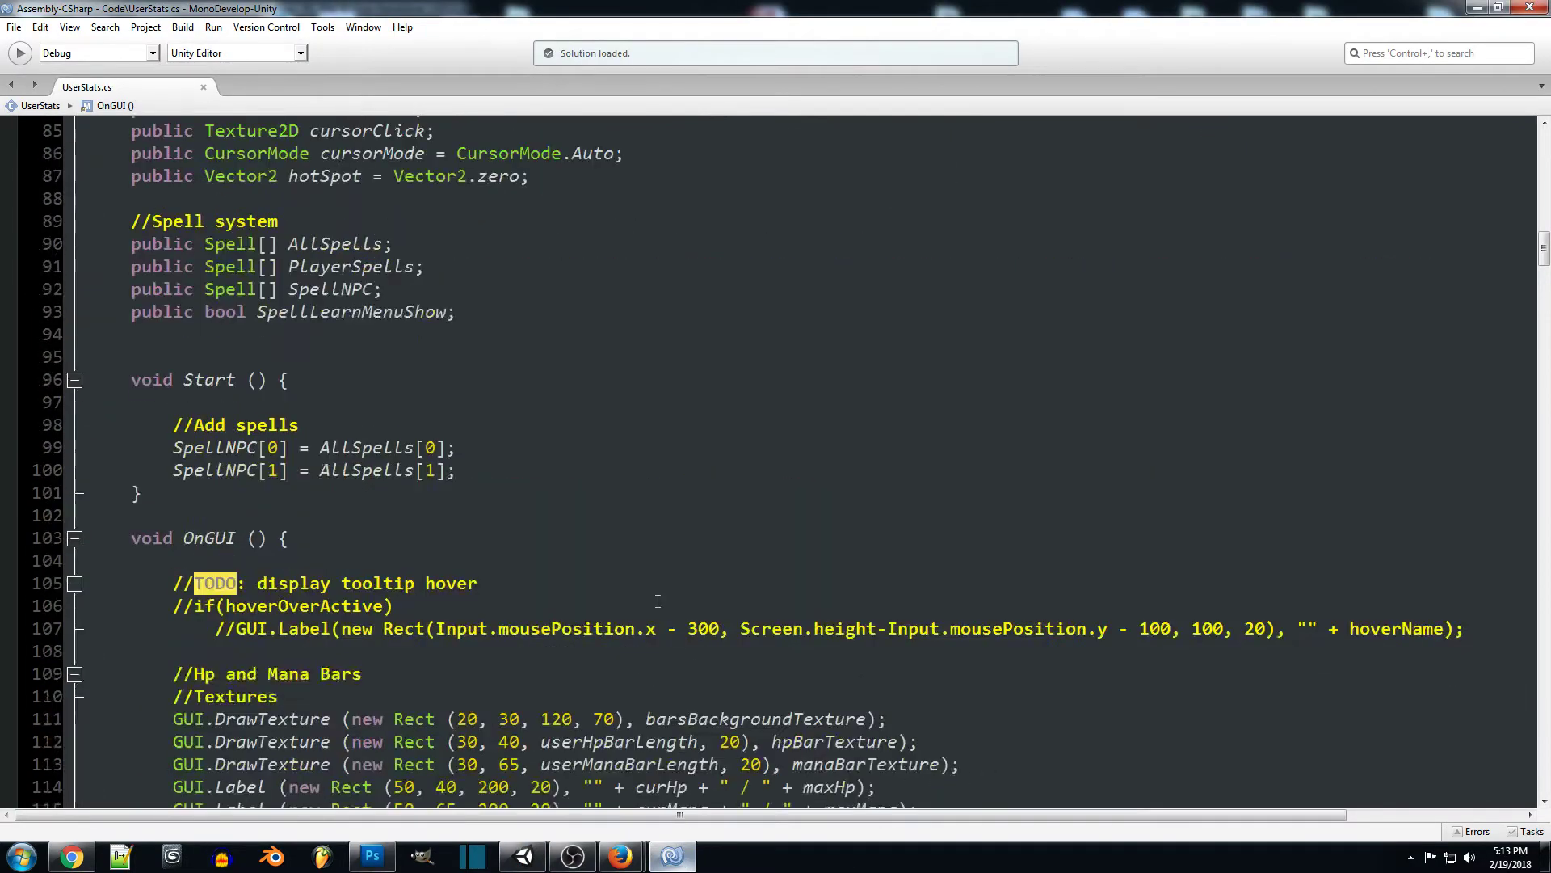
pyautogui.scroll(8, 661, 601)
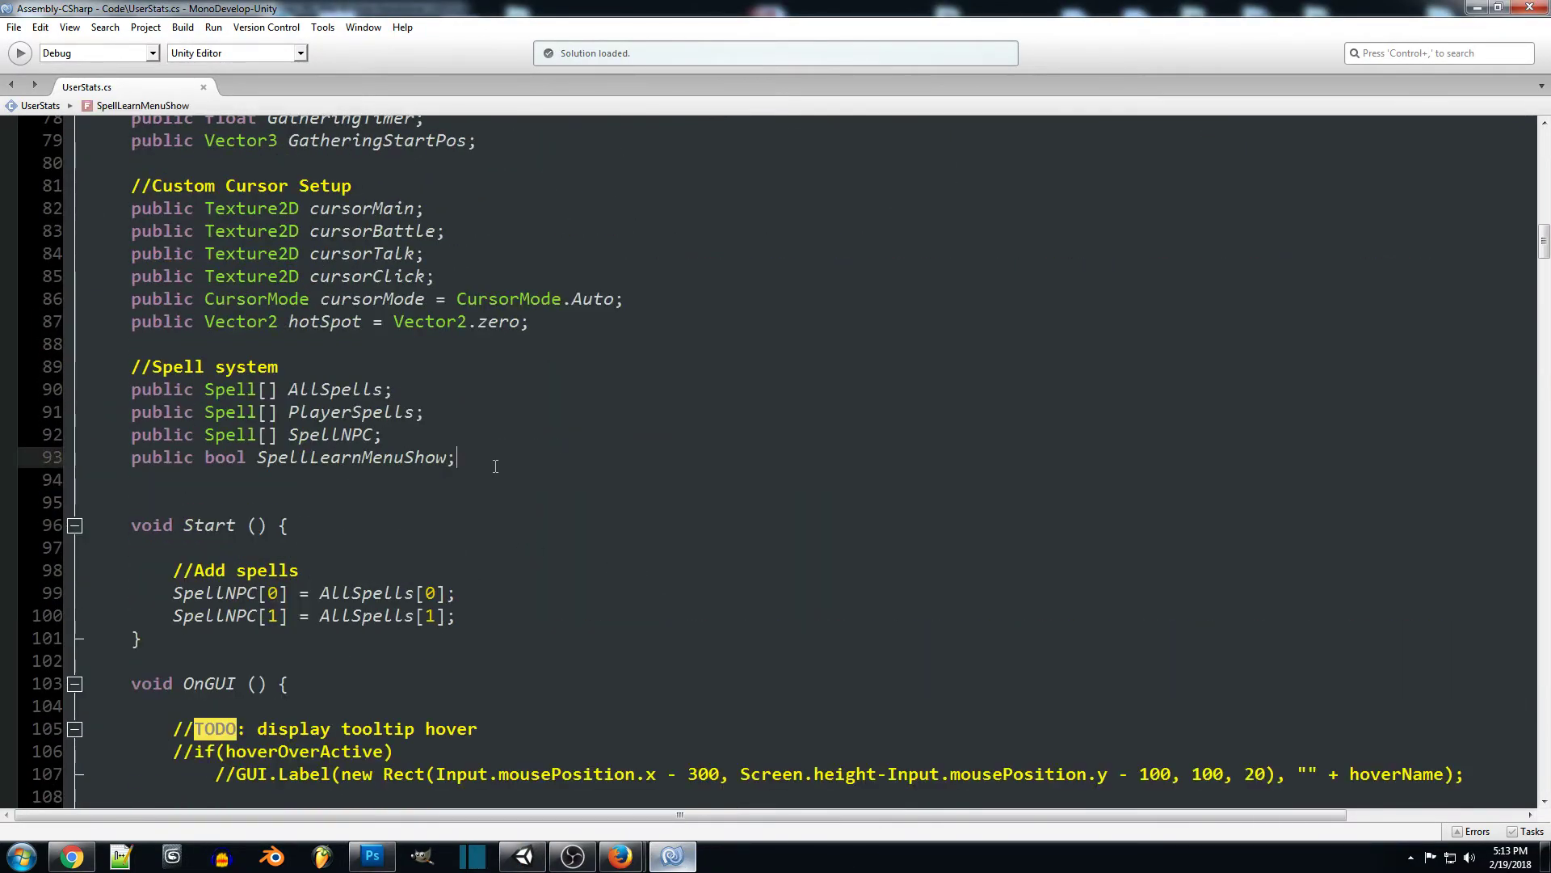
pyautogui.moveTo(457, 458); pyautogui.dragTo(40, 445)
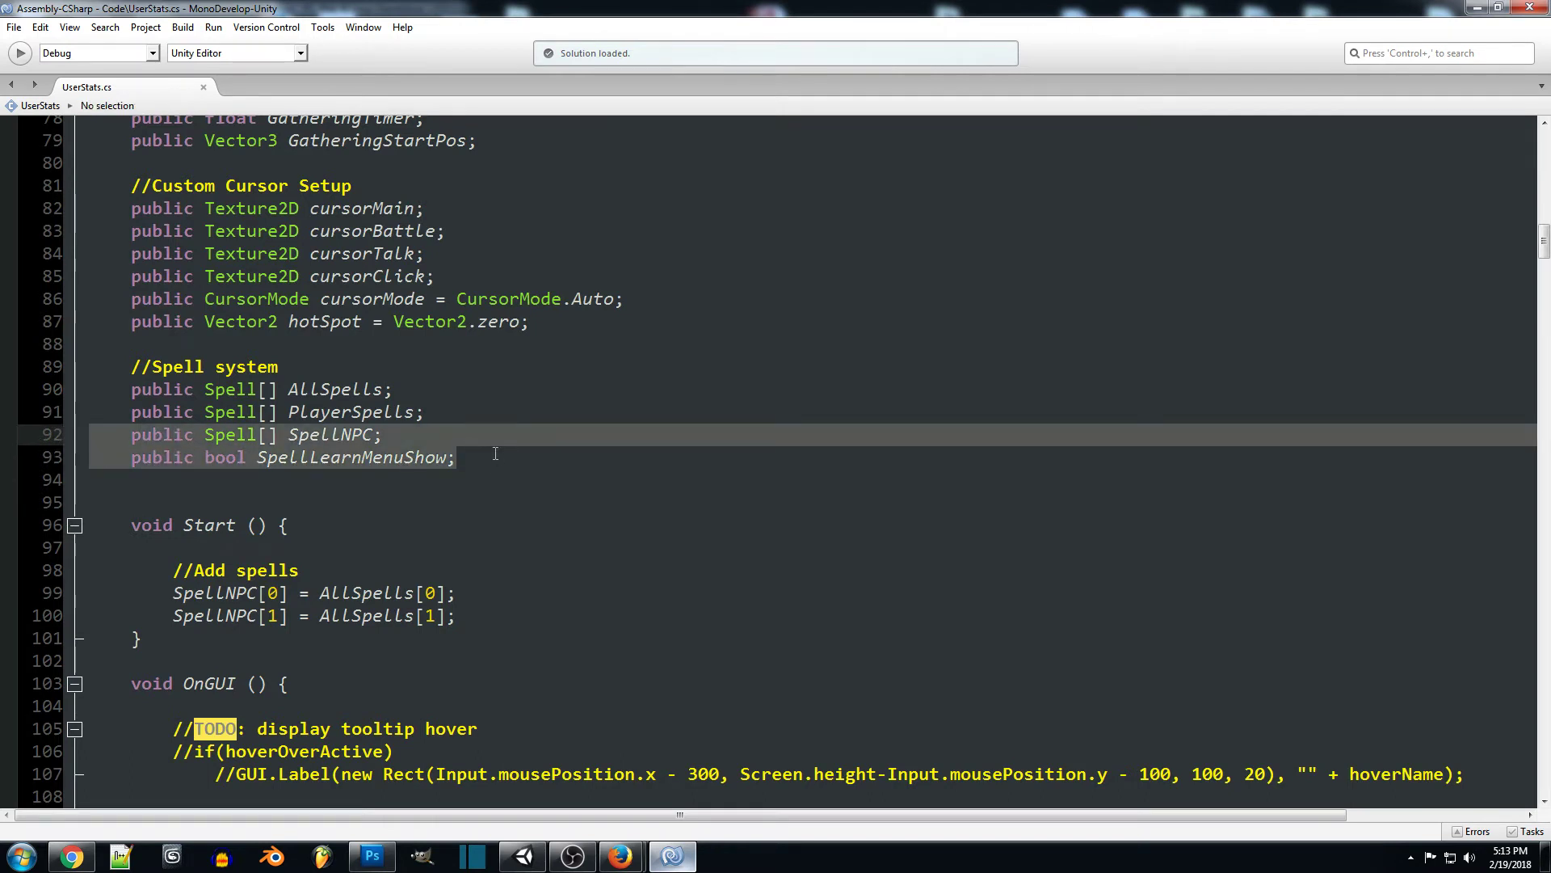
pyautogui.click(419, 437)
pyautogui.hotkey('ctrl', 'shift', 'Left')
pyautogui.hotkey('ctrl', 'shift', 'Left')
pyautogui.hotkey('ctrl', 'shift', 'Left')
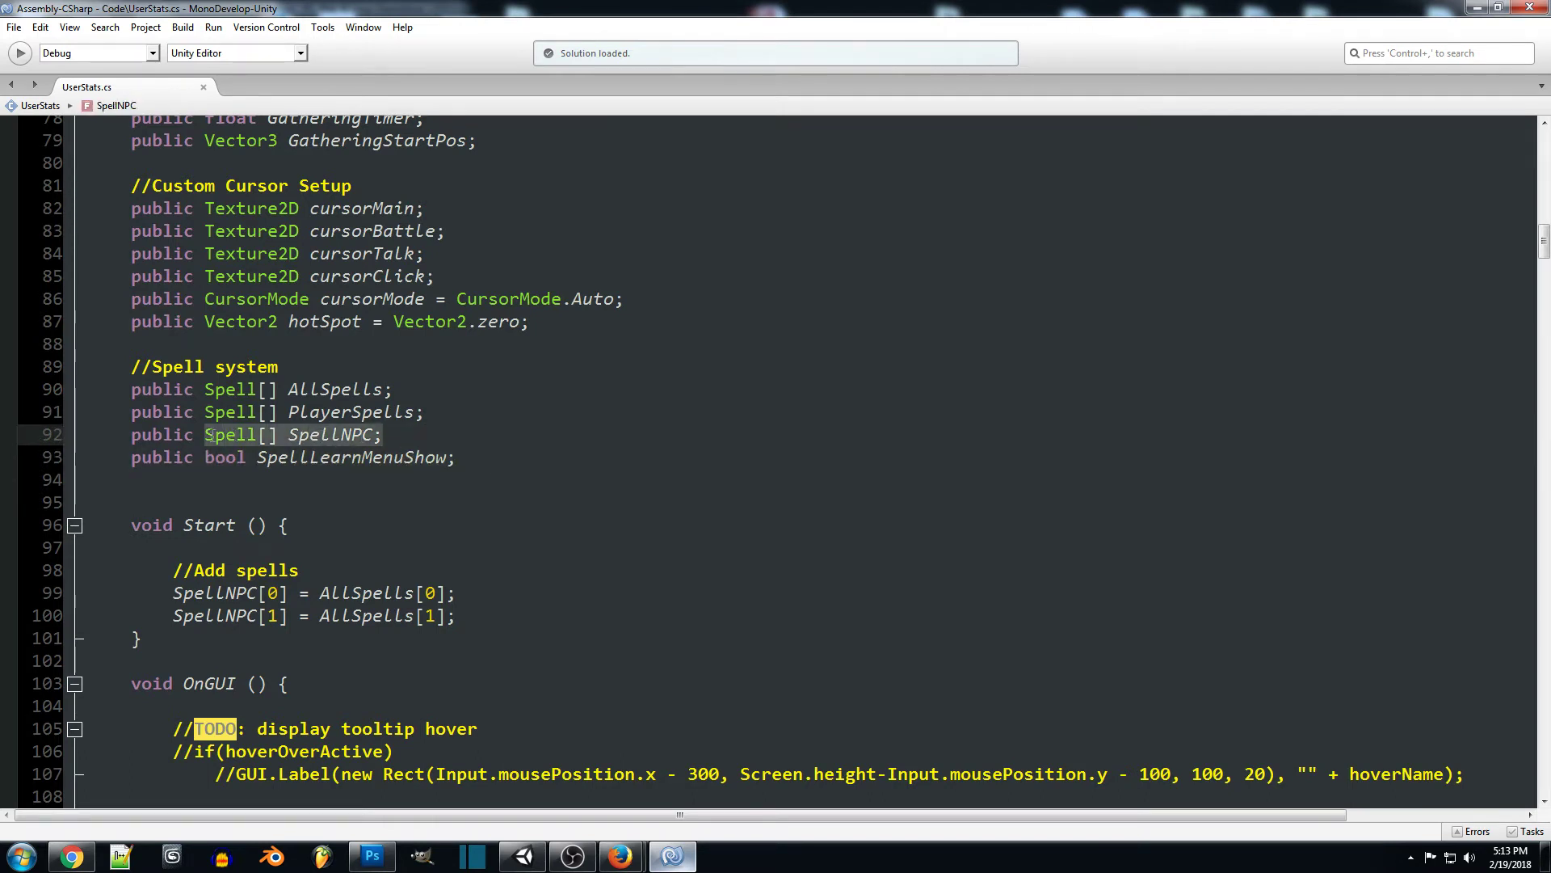
pyautogui.doubleClick(341, 438)
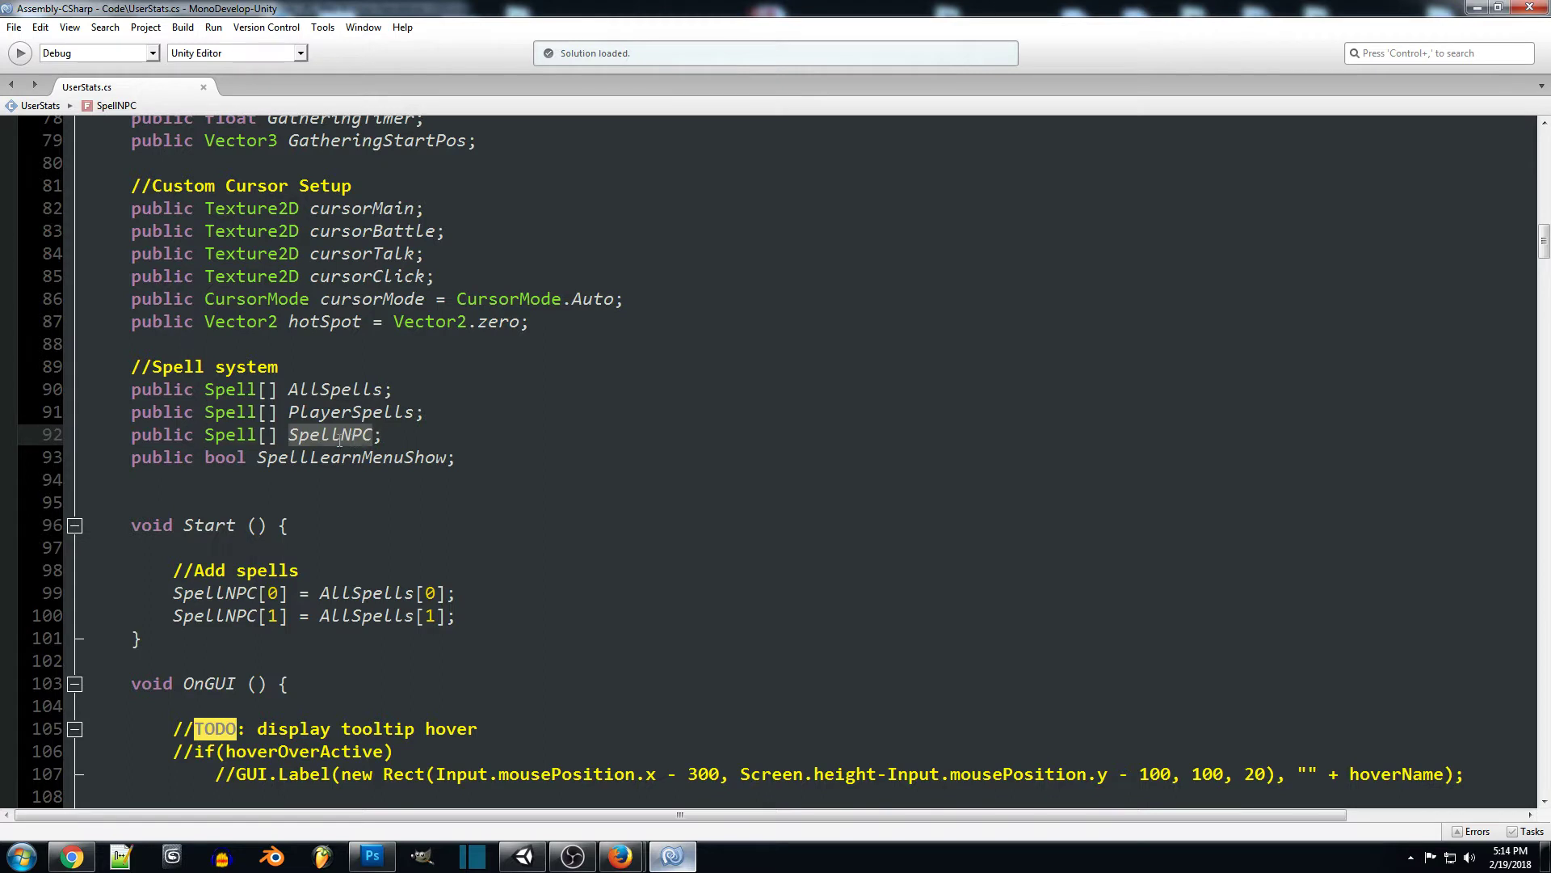
pyautogui.click(346, 388)
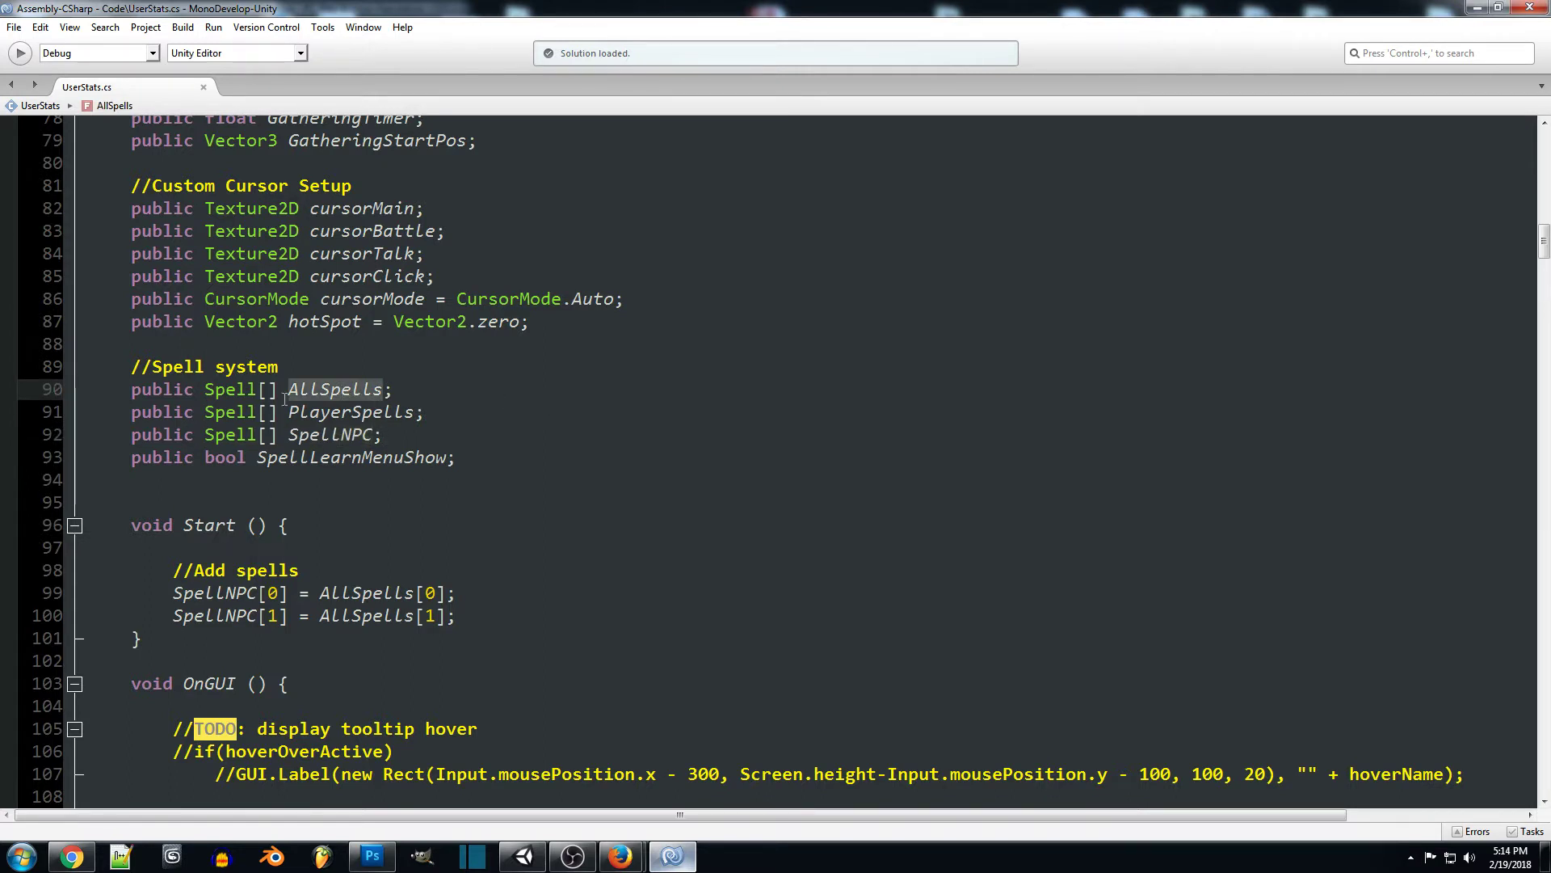
pyautogui.click(322, 437)
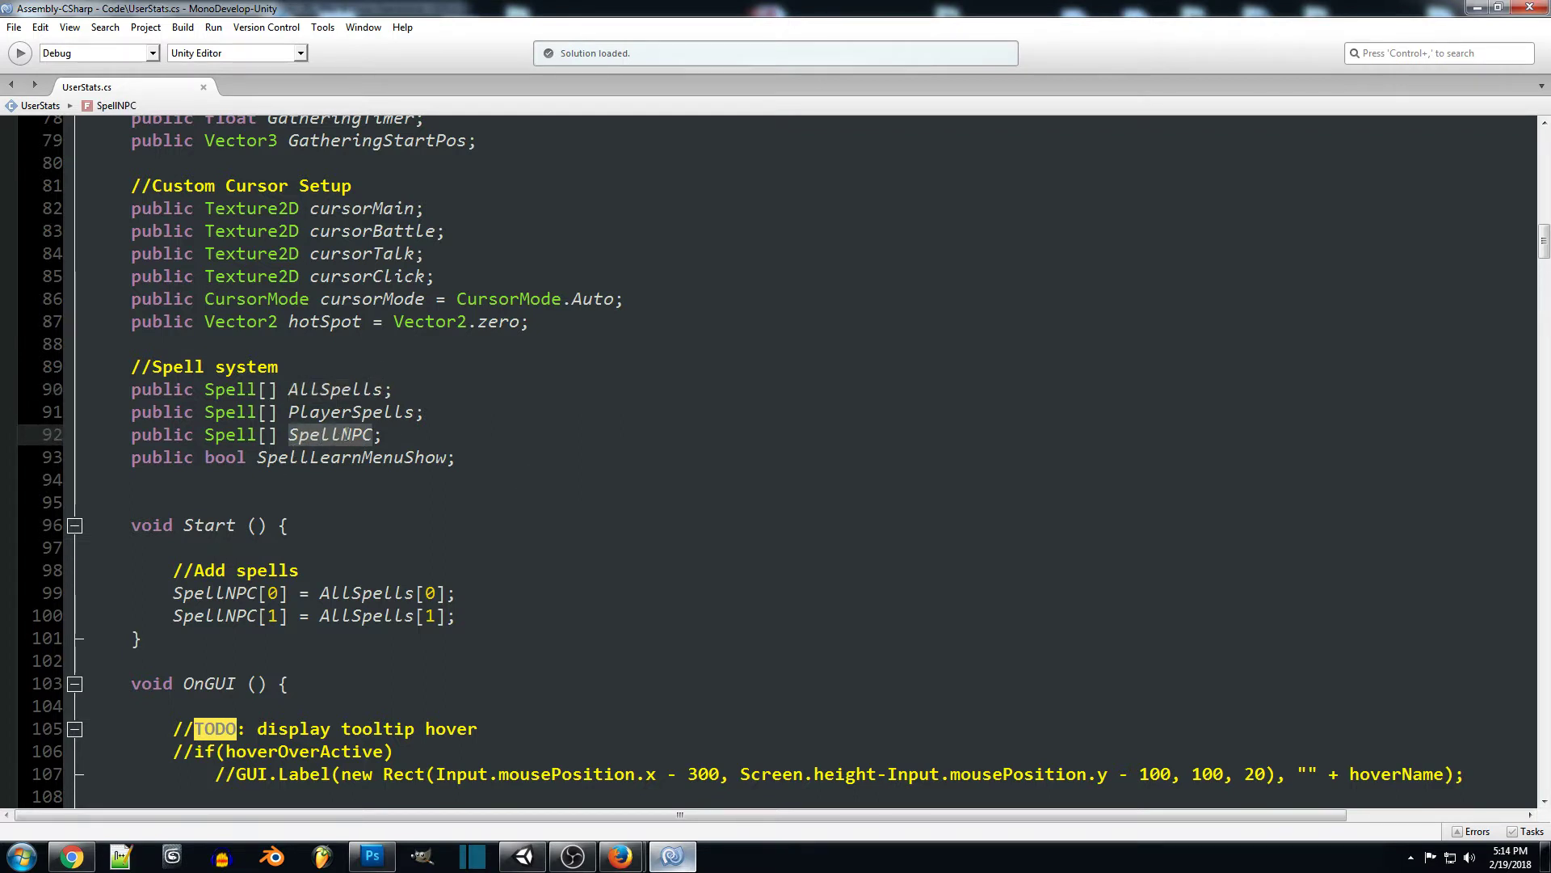
pyautogui.press('End')
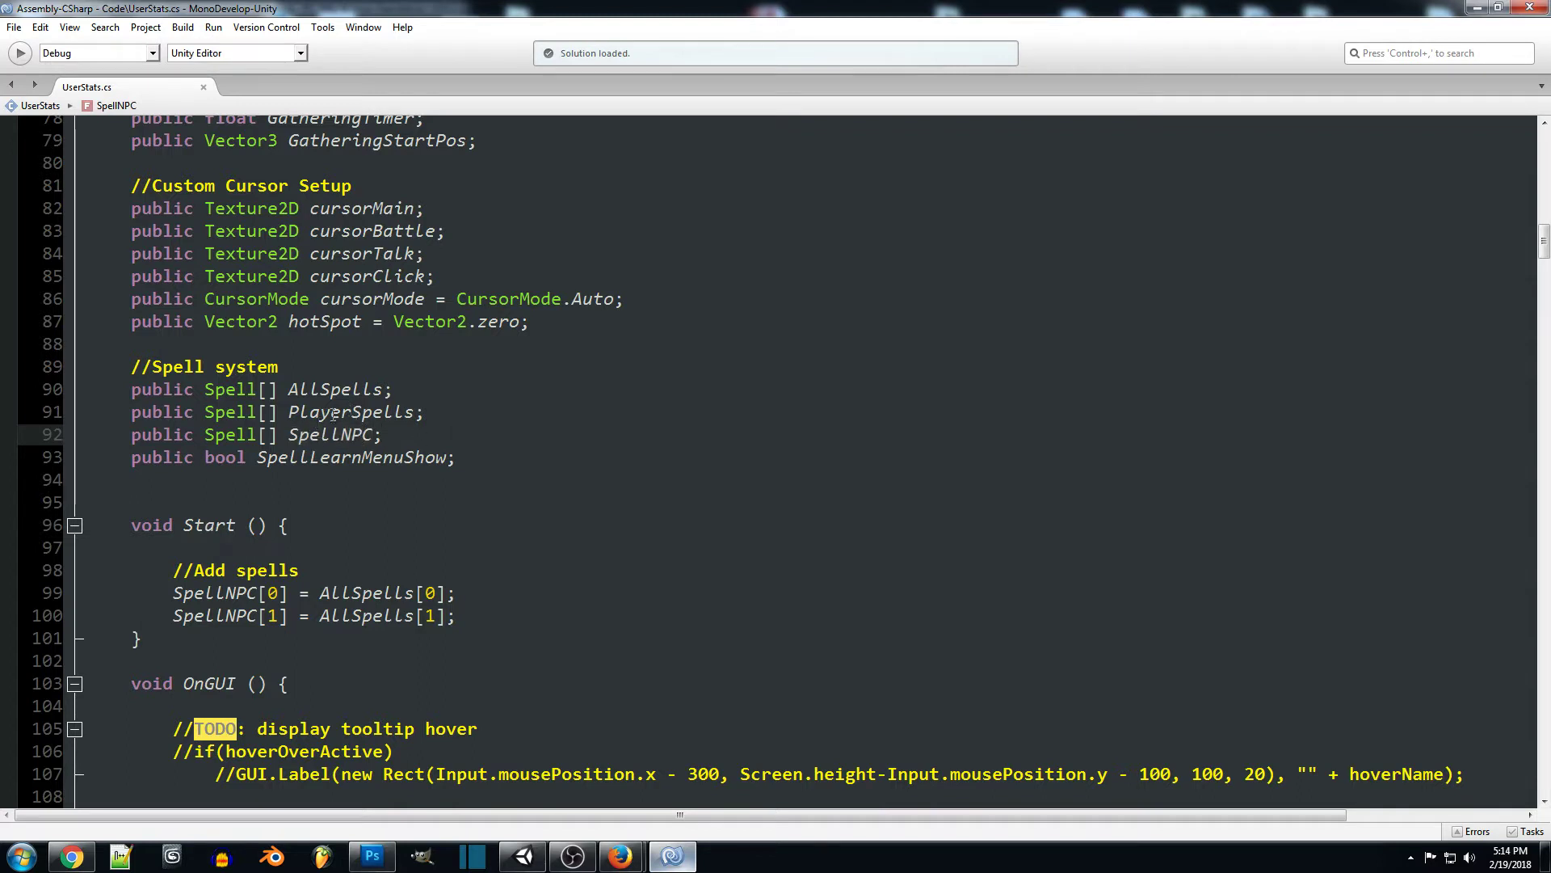
pyautogui.click(325, 435)
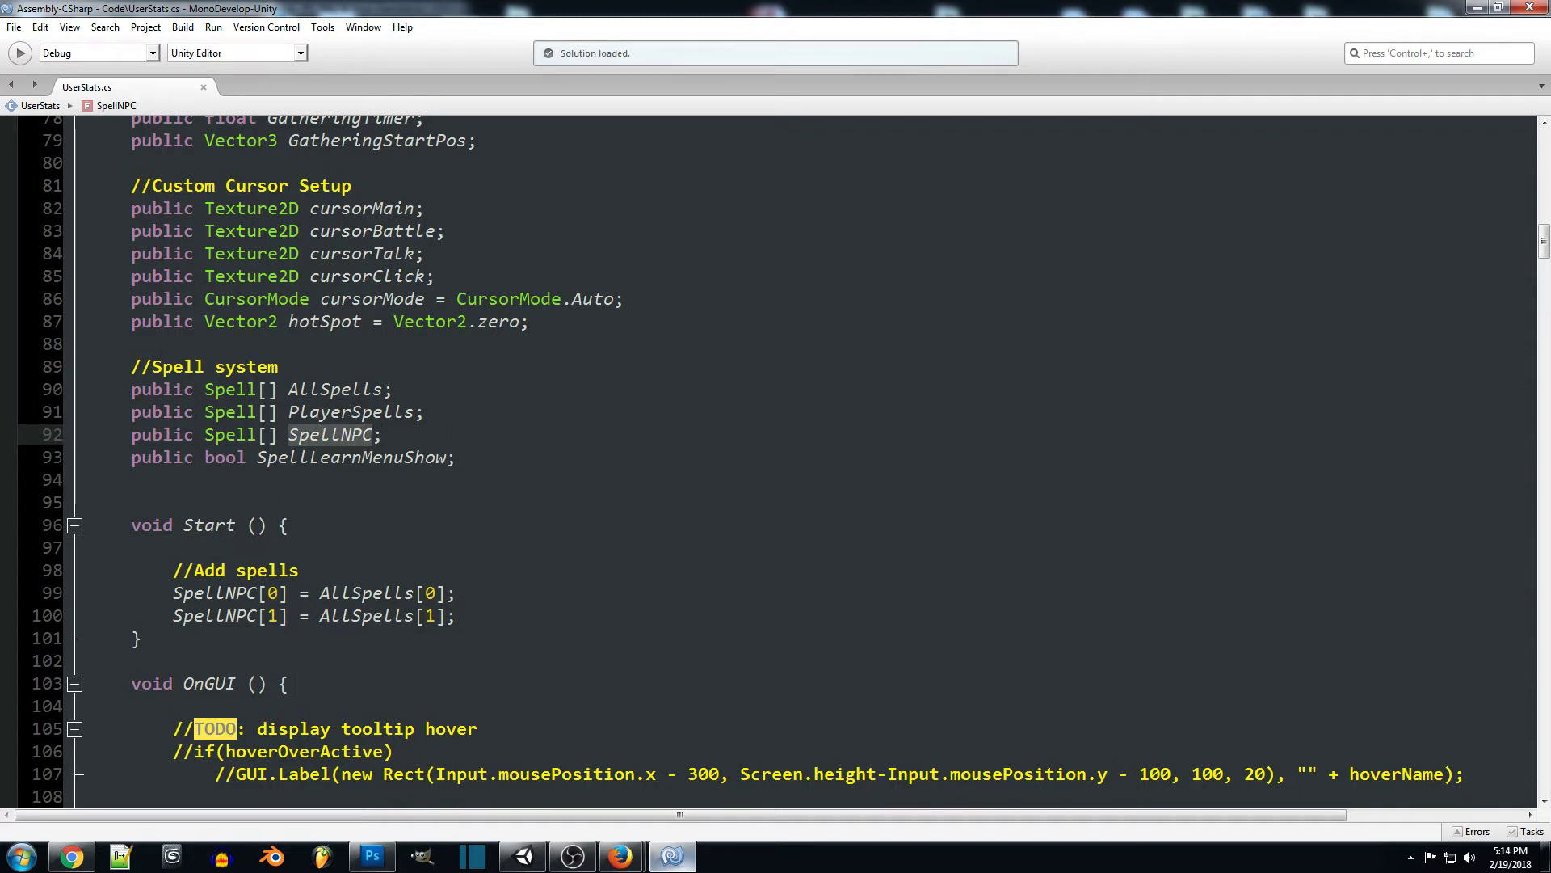
pyautogui.click(351, 414)
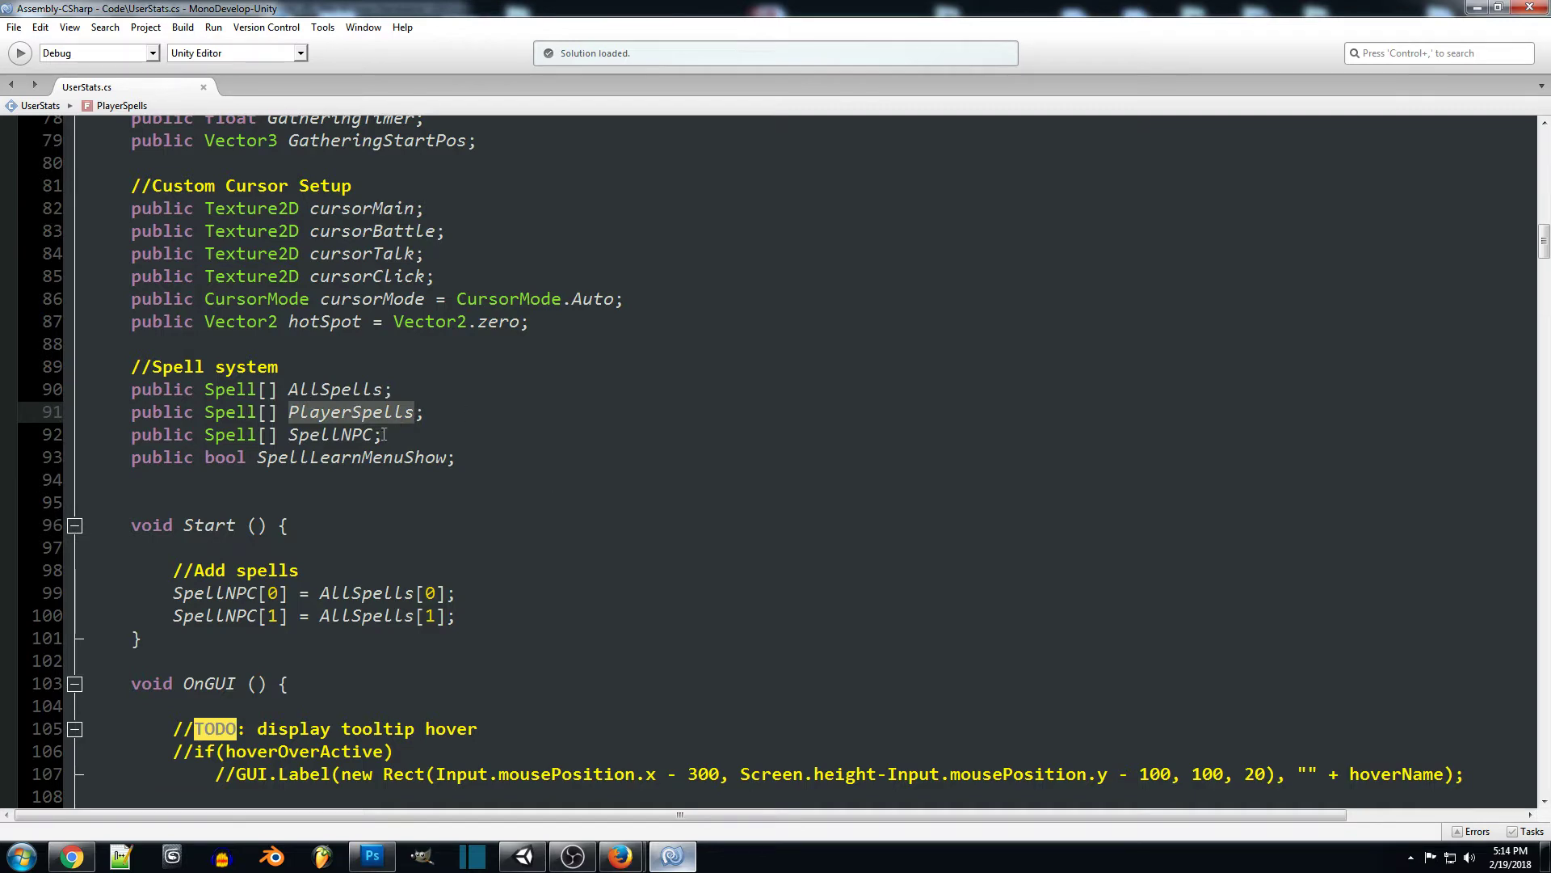
pyautogui.scroll(-1, 462, 412)
pyautogui.click(470, 385)
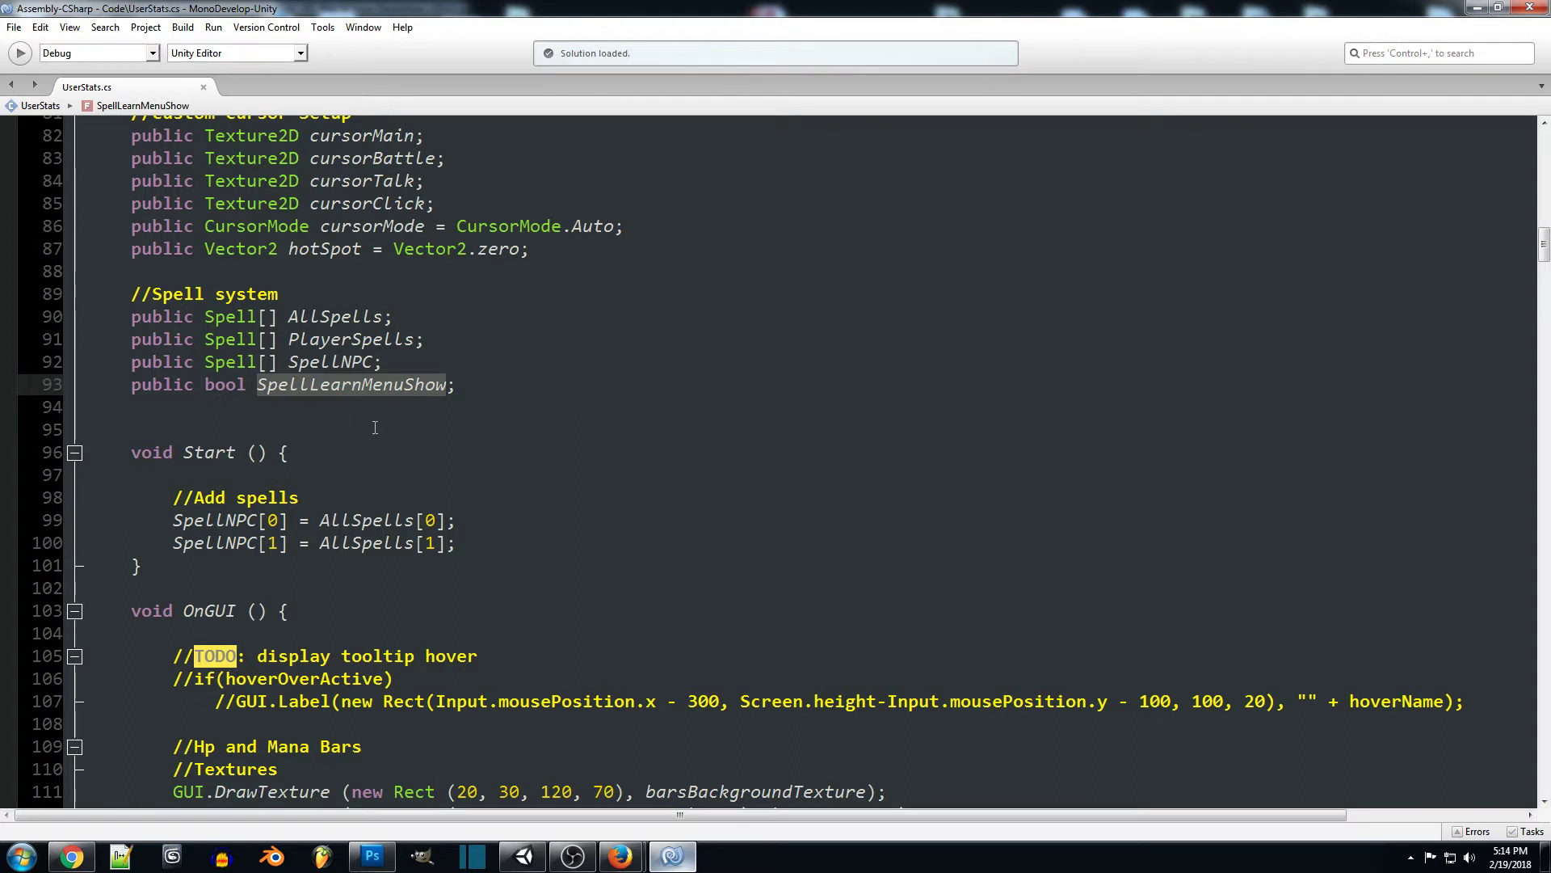
pyautogui.click(484, 380)
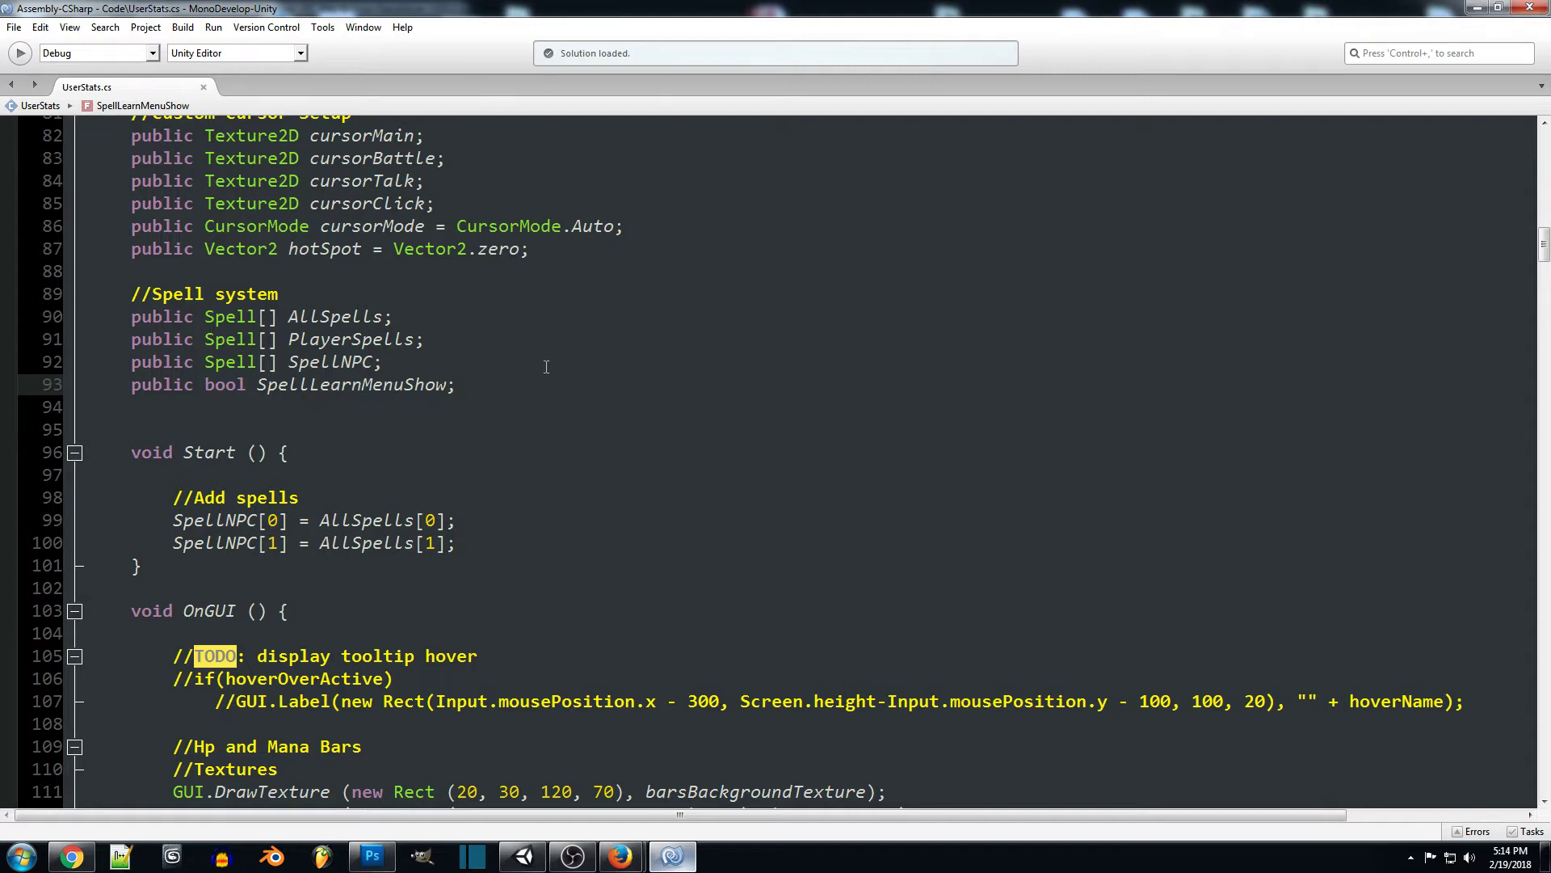
pyautogui.scroll(-1, 626, 361)
pyautogui.scroll(-1, 604, 363)
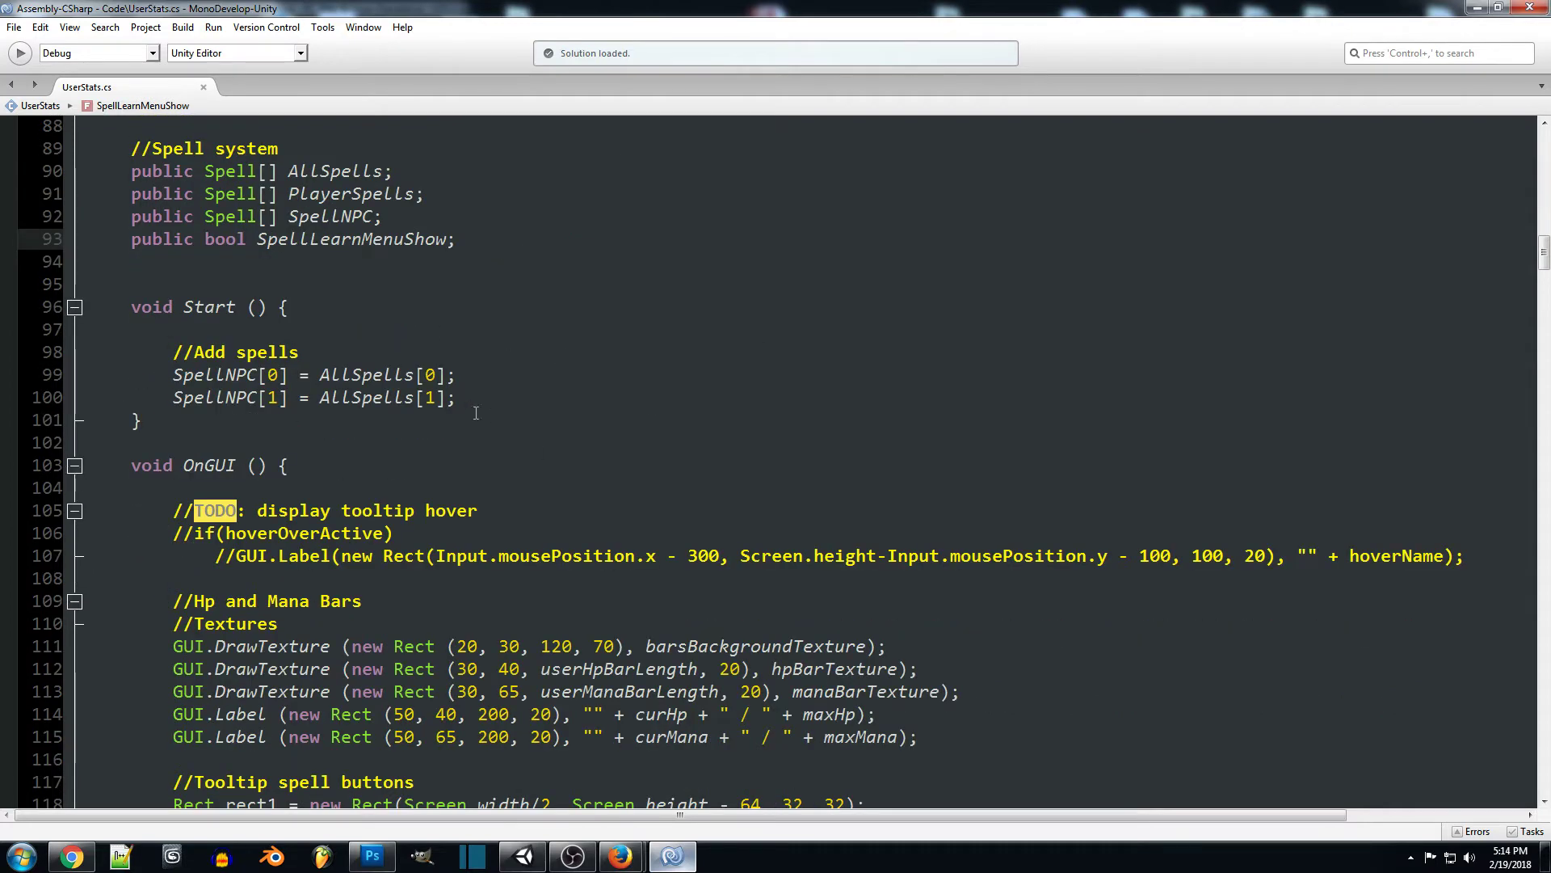
pyautogui.moveTo(482, 398); pyautogui.dragTo(119, 378)
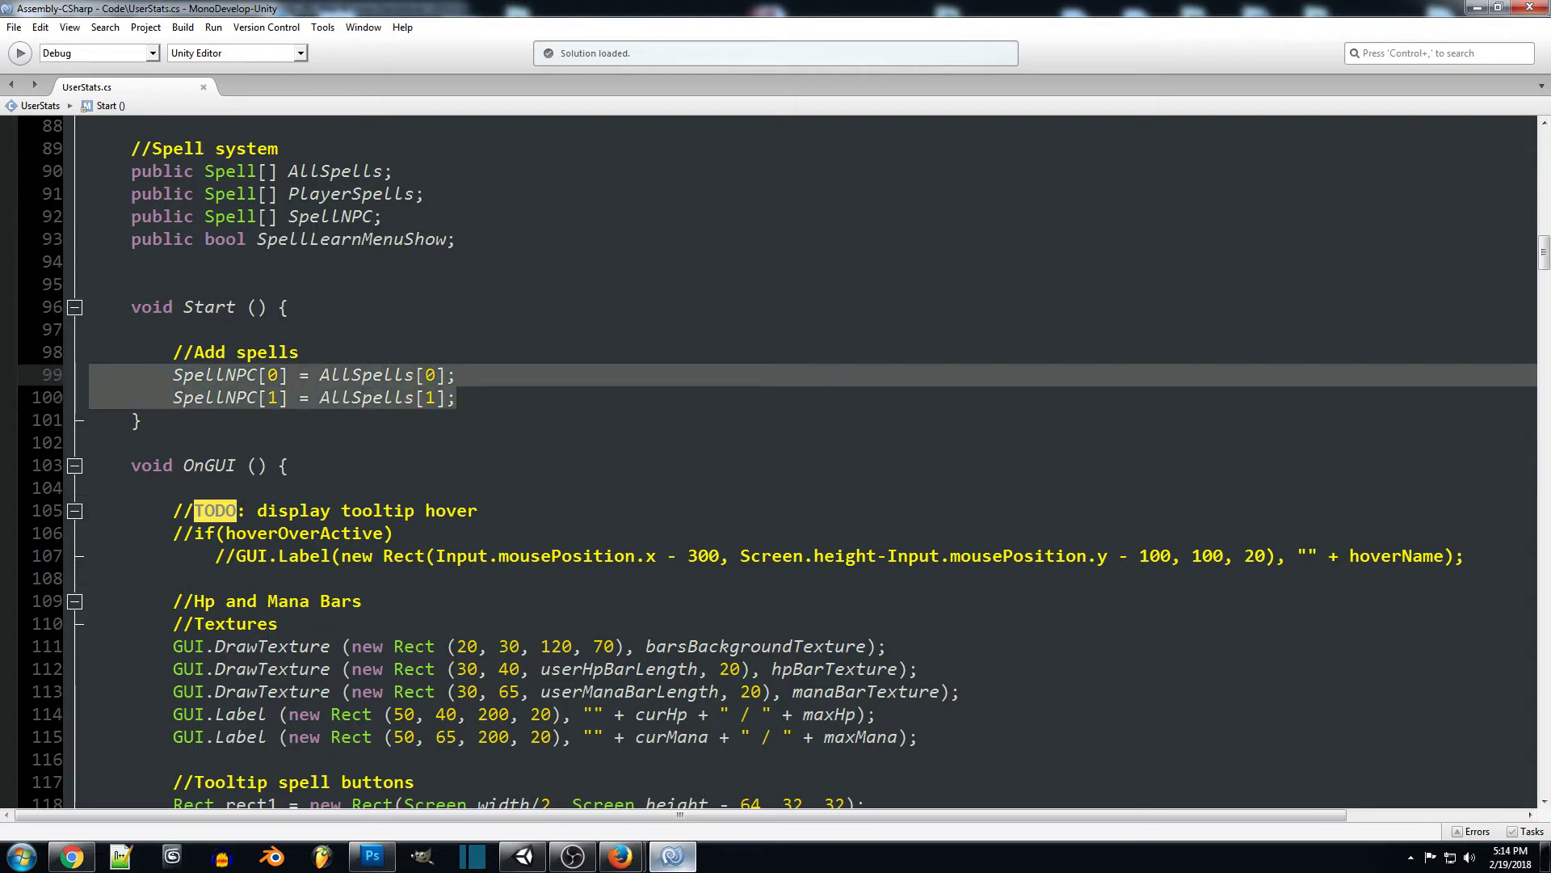
pyautogui.click(479, 371)
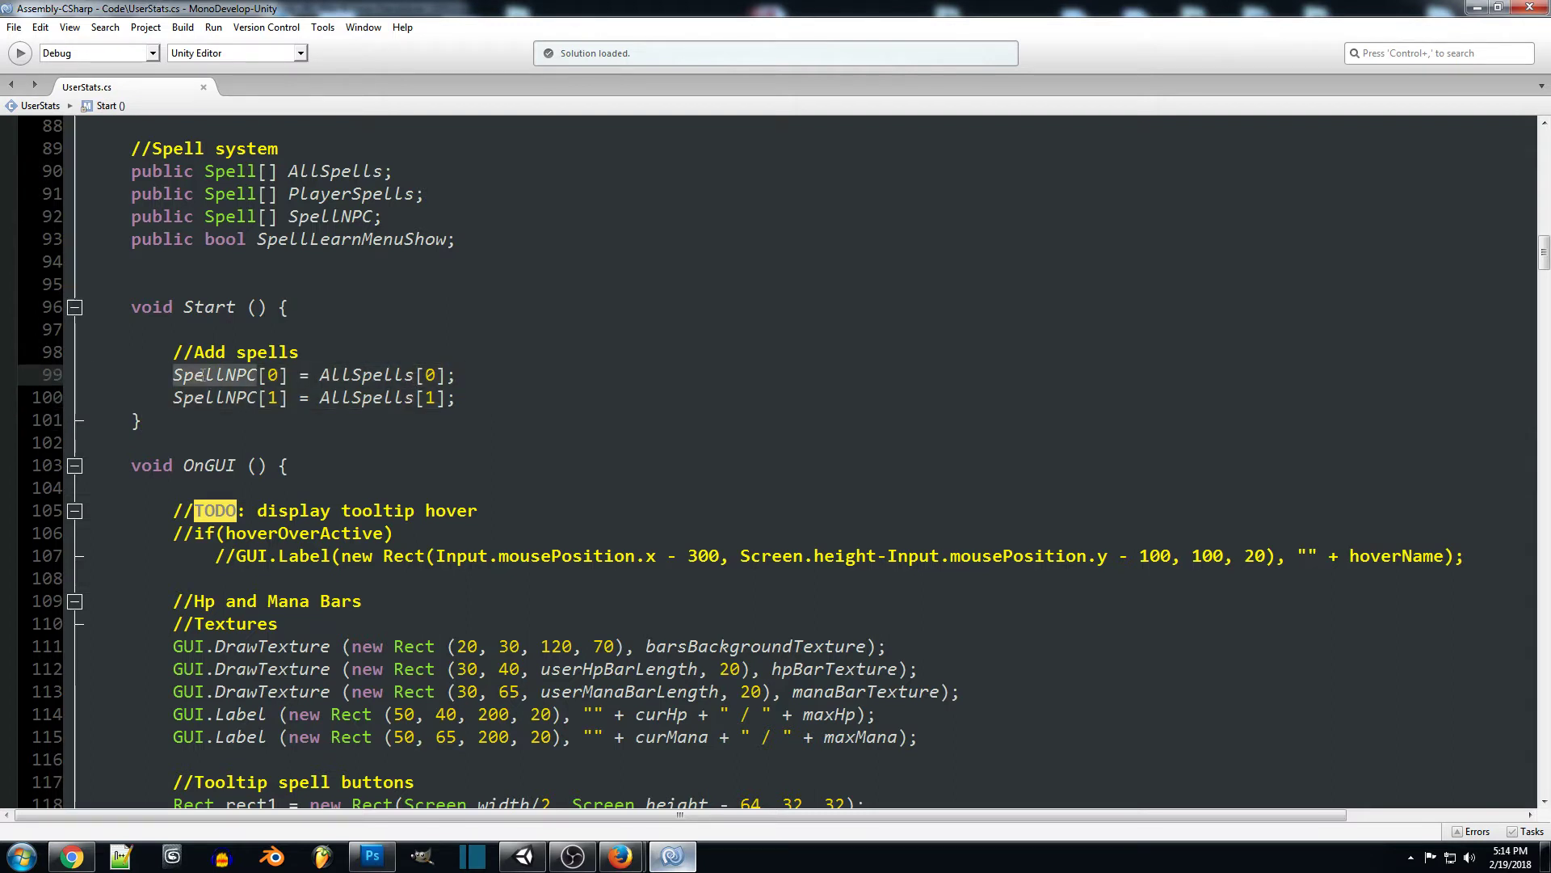
pyautogui.click(333, 374)
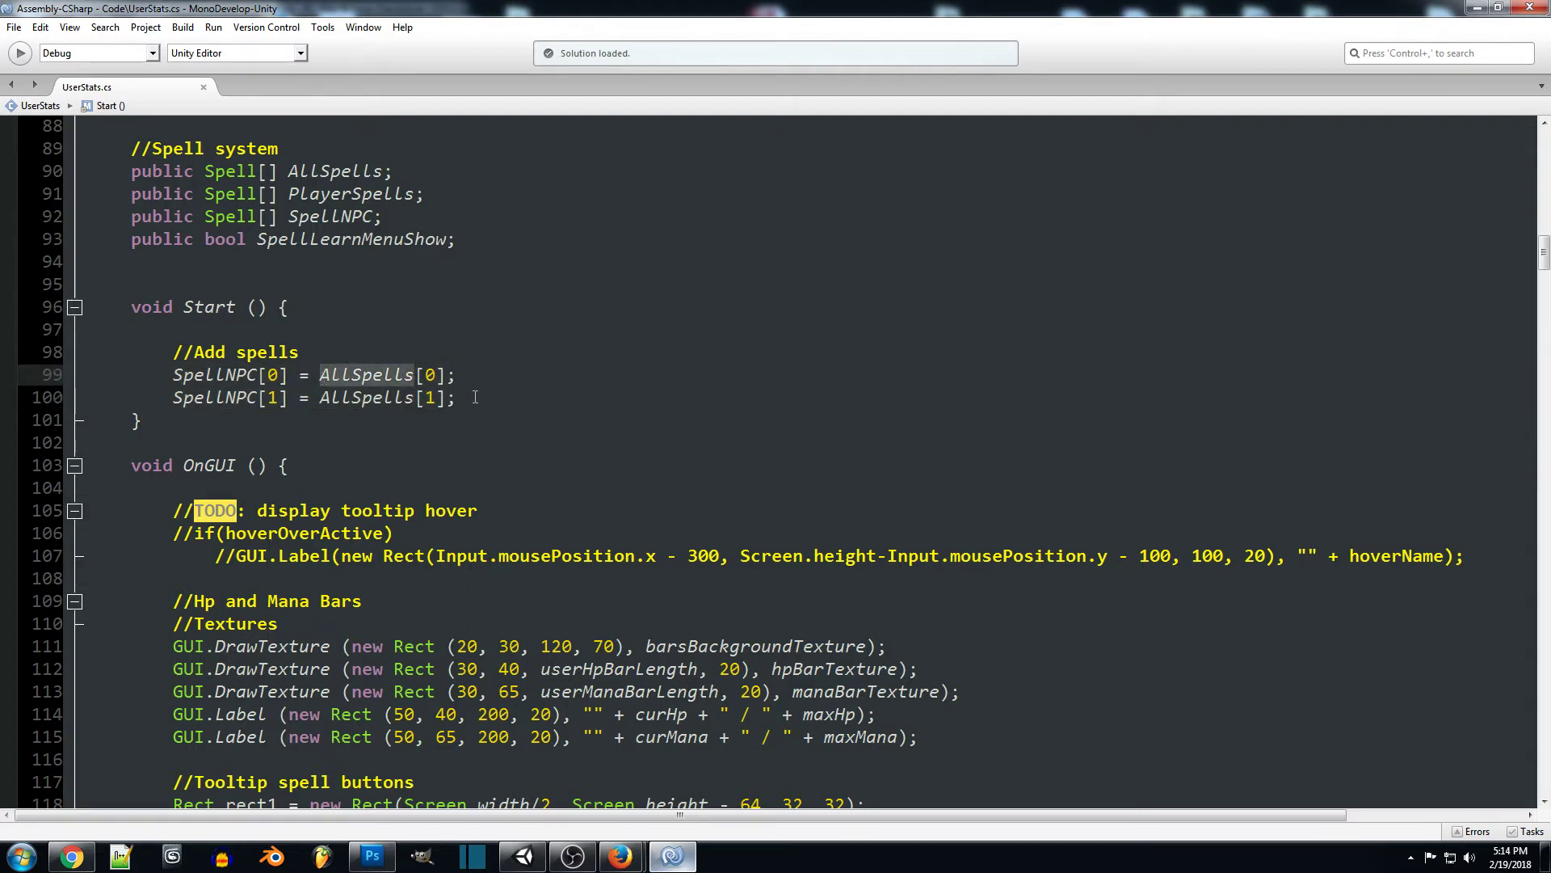
pyautogui.click(430, 374)
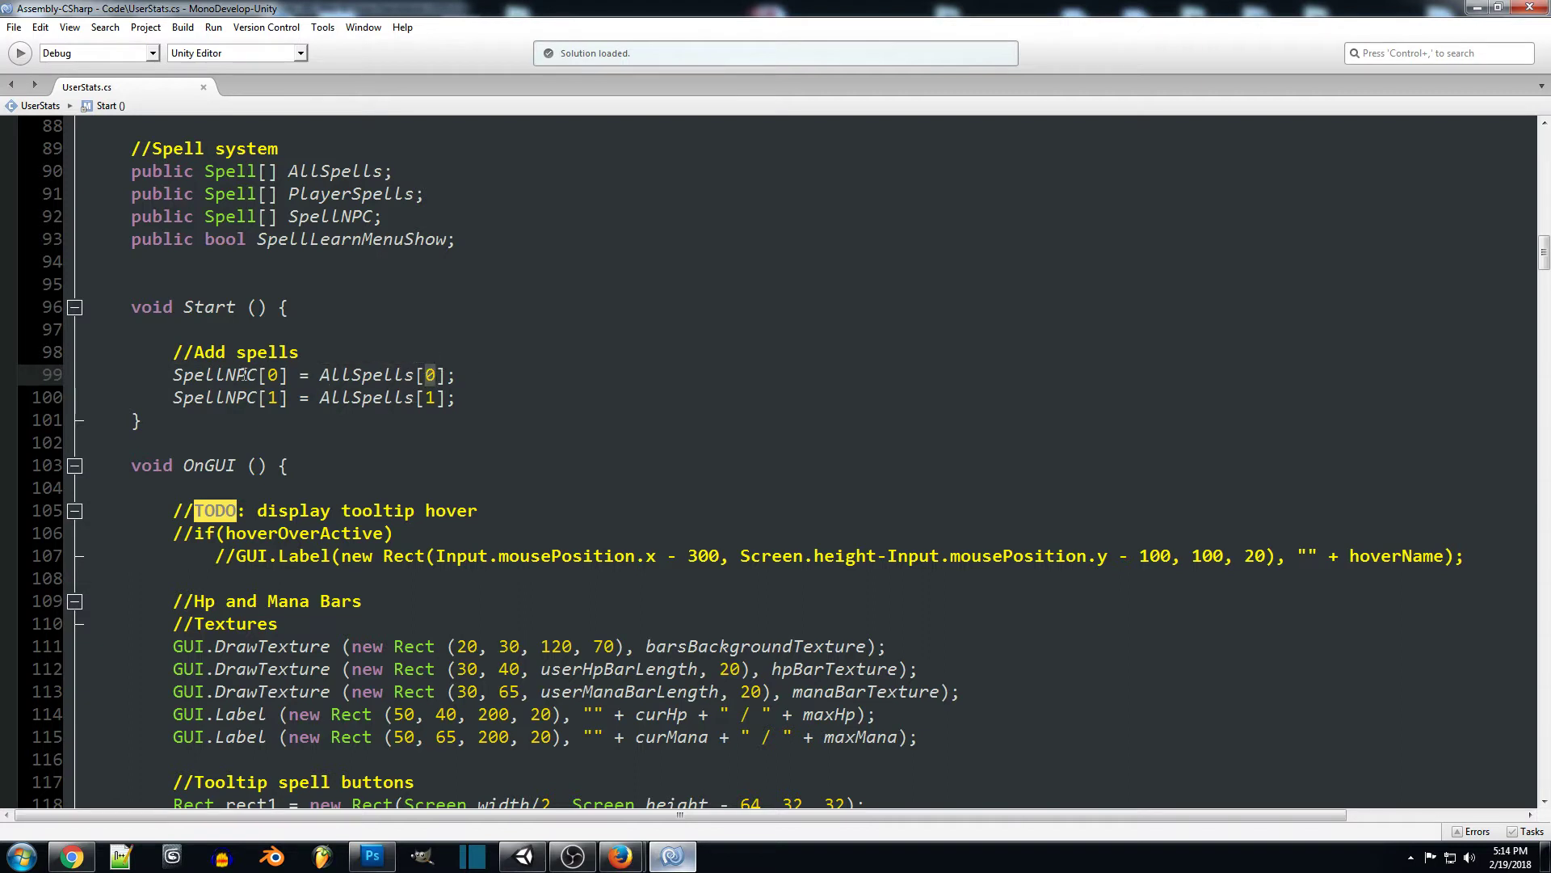
pyautogui.click(279, 374)
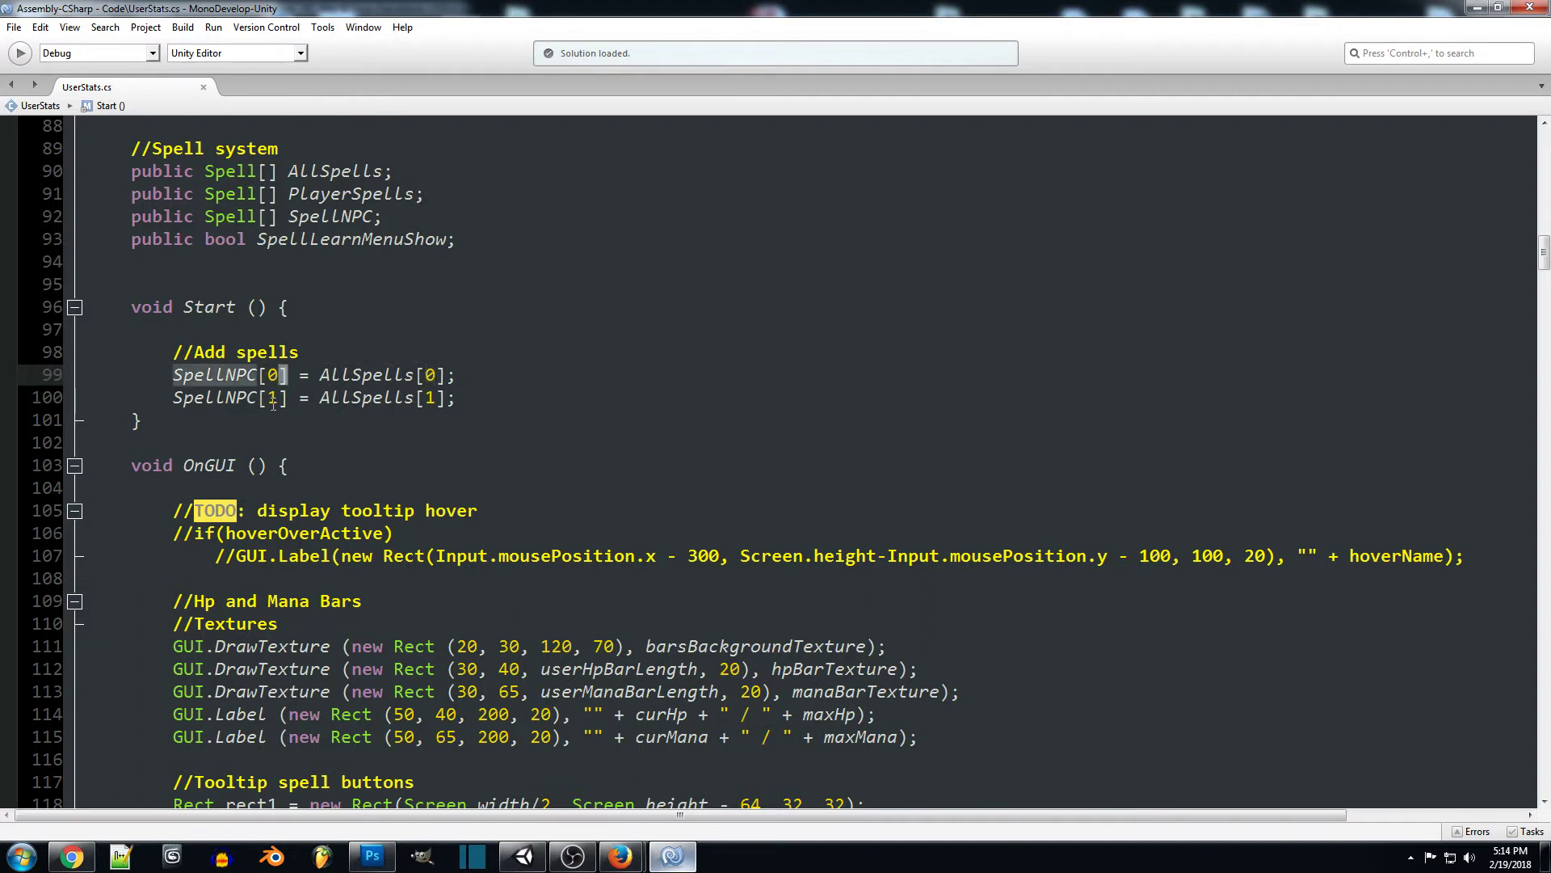
pyautogui.click(273, 400)
pyautogui.click(410, 397)
pyautogui.press('Right')
pyautogui.press('Right')
pyautogui.press('Right')
pyautogui.press('End')
pyautogui.hotkey('shift', 'Home')
pyautogui.hotkey('shift', 'Up')
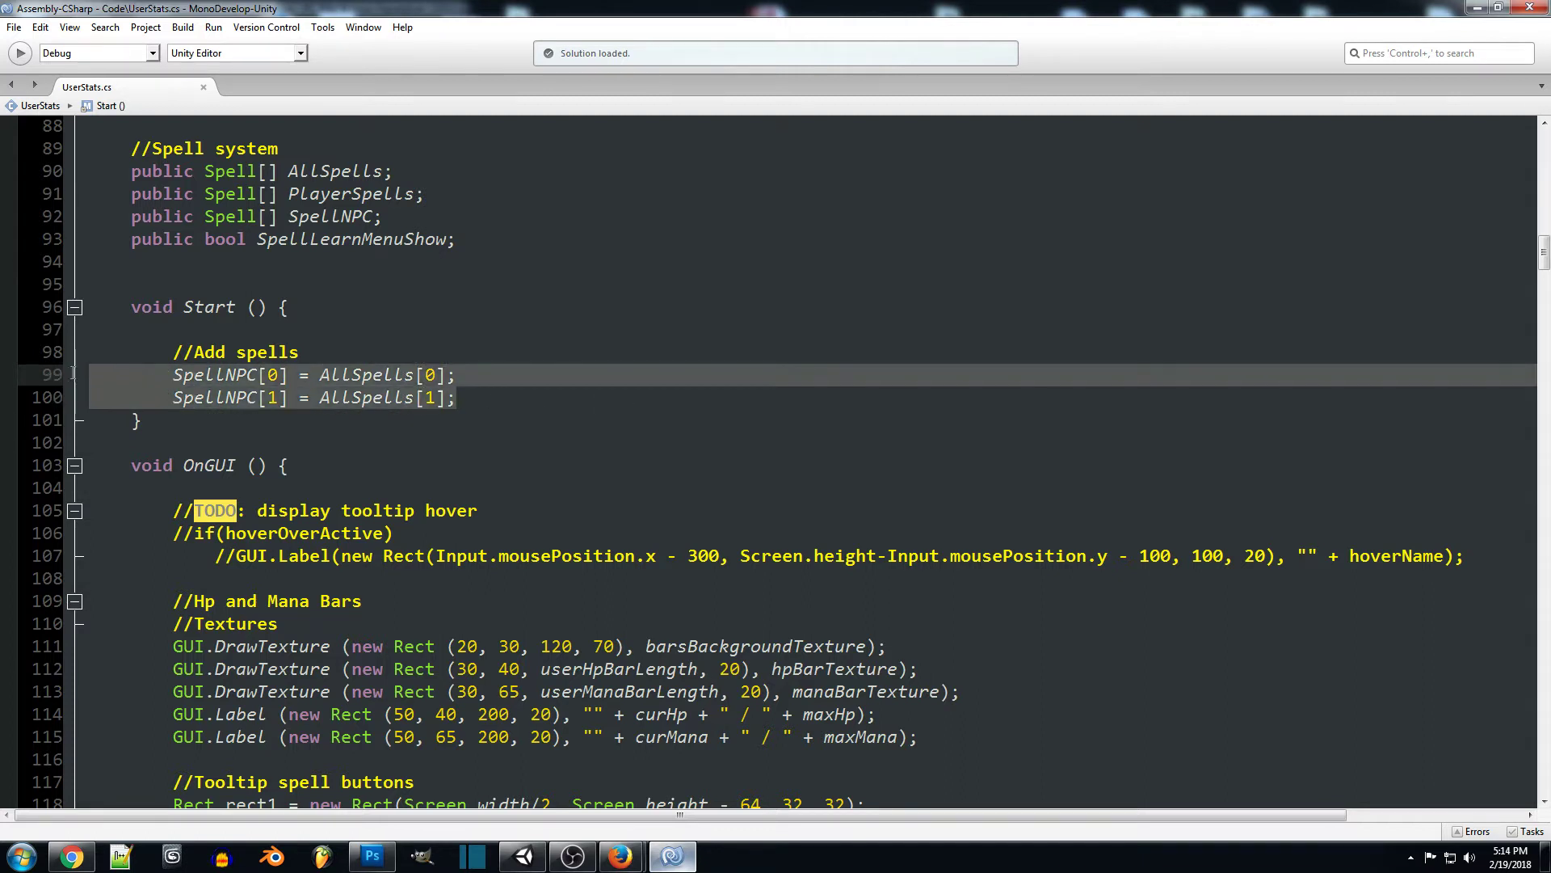
pyautogui.press('Right')
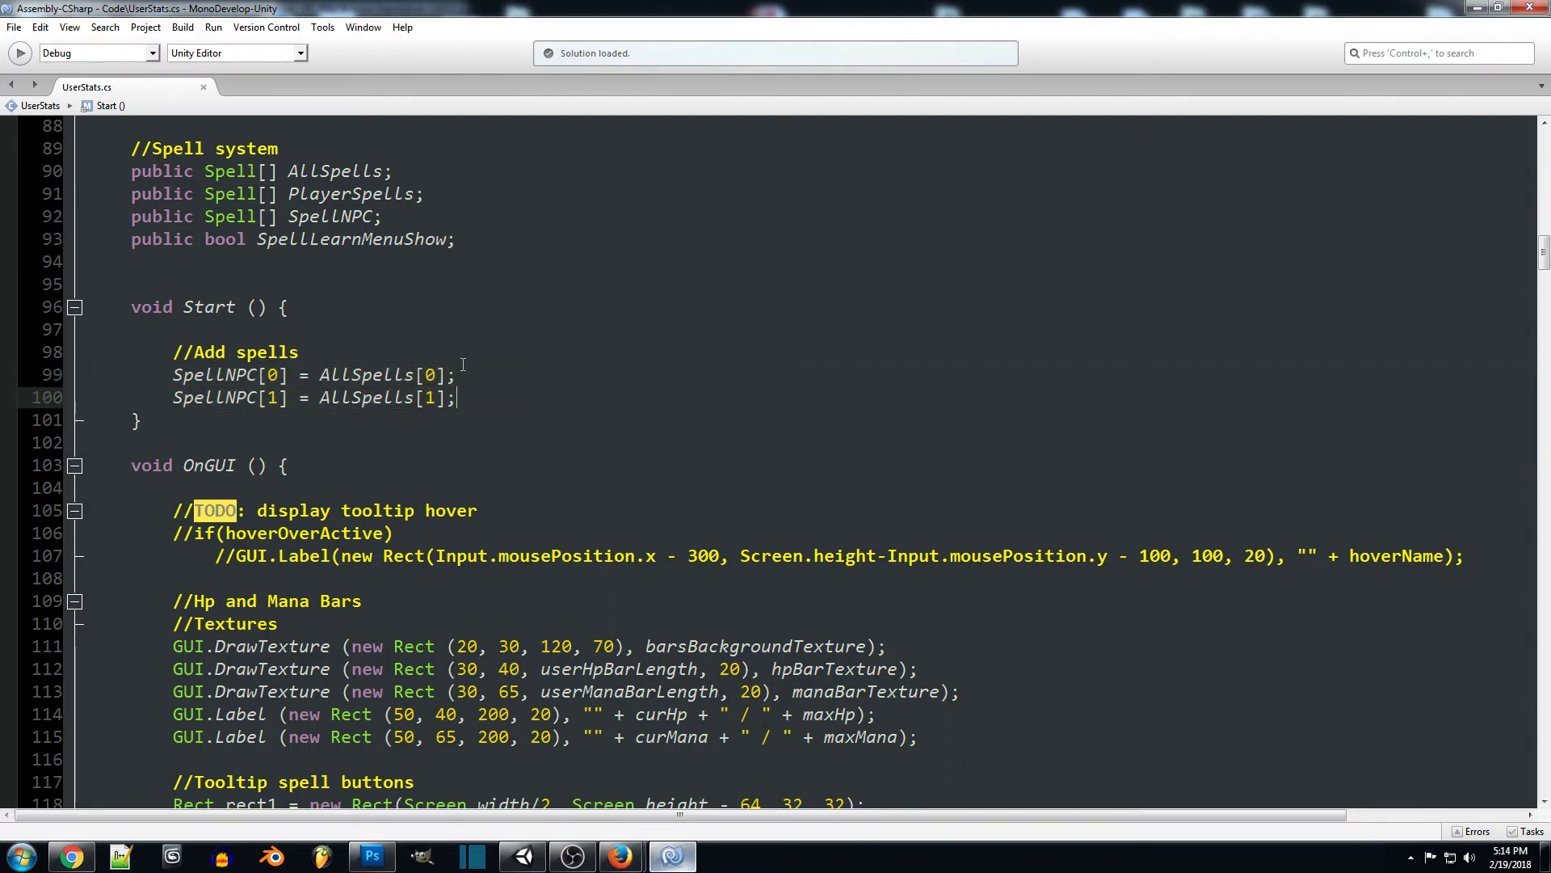
pyautogui.click(335, 171)
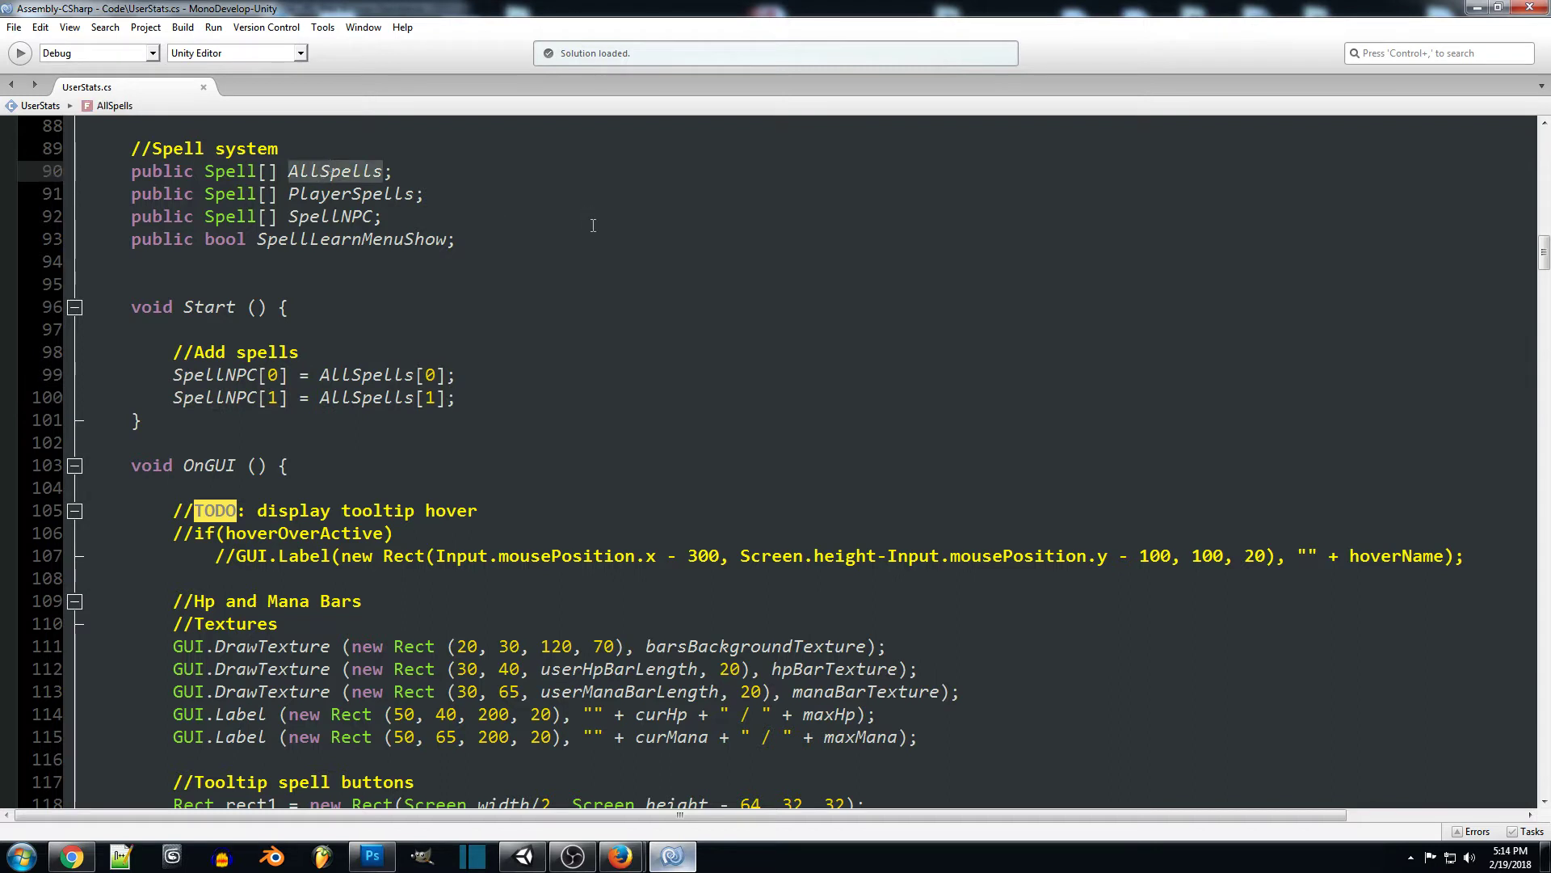
pyautogui.click(466, 376)
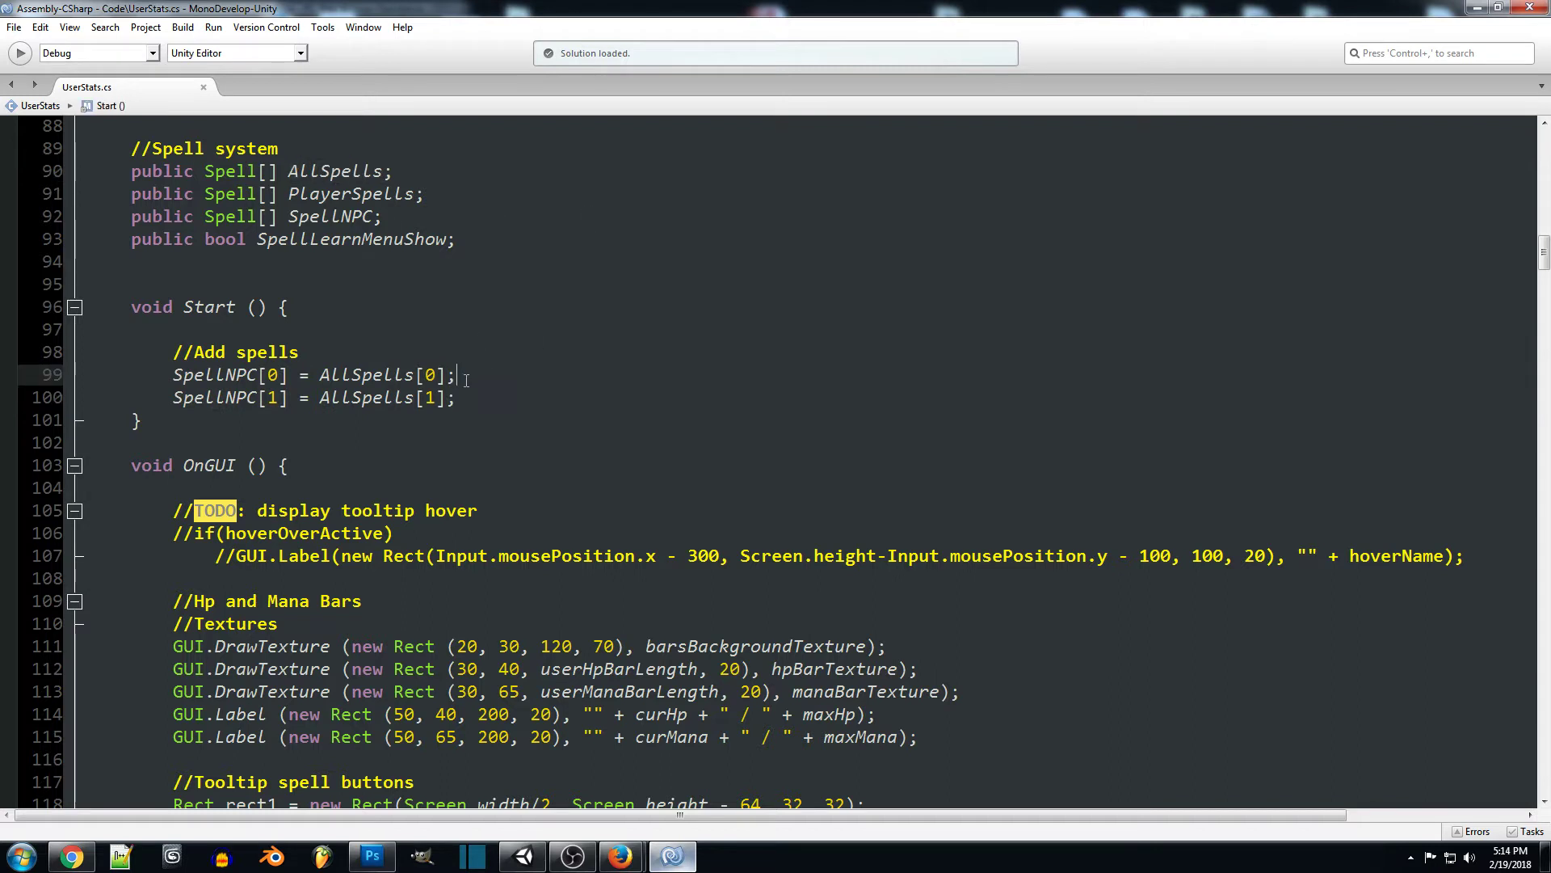
pyautogui.click(446, 418)
pyautogui.click(491, 399)
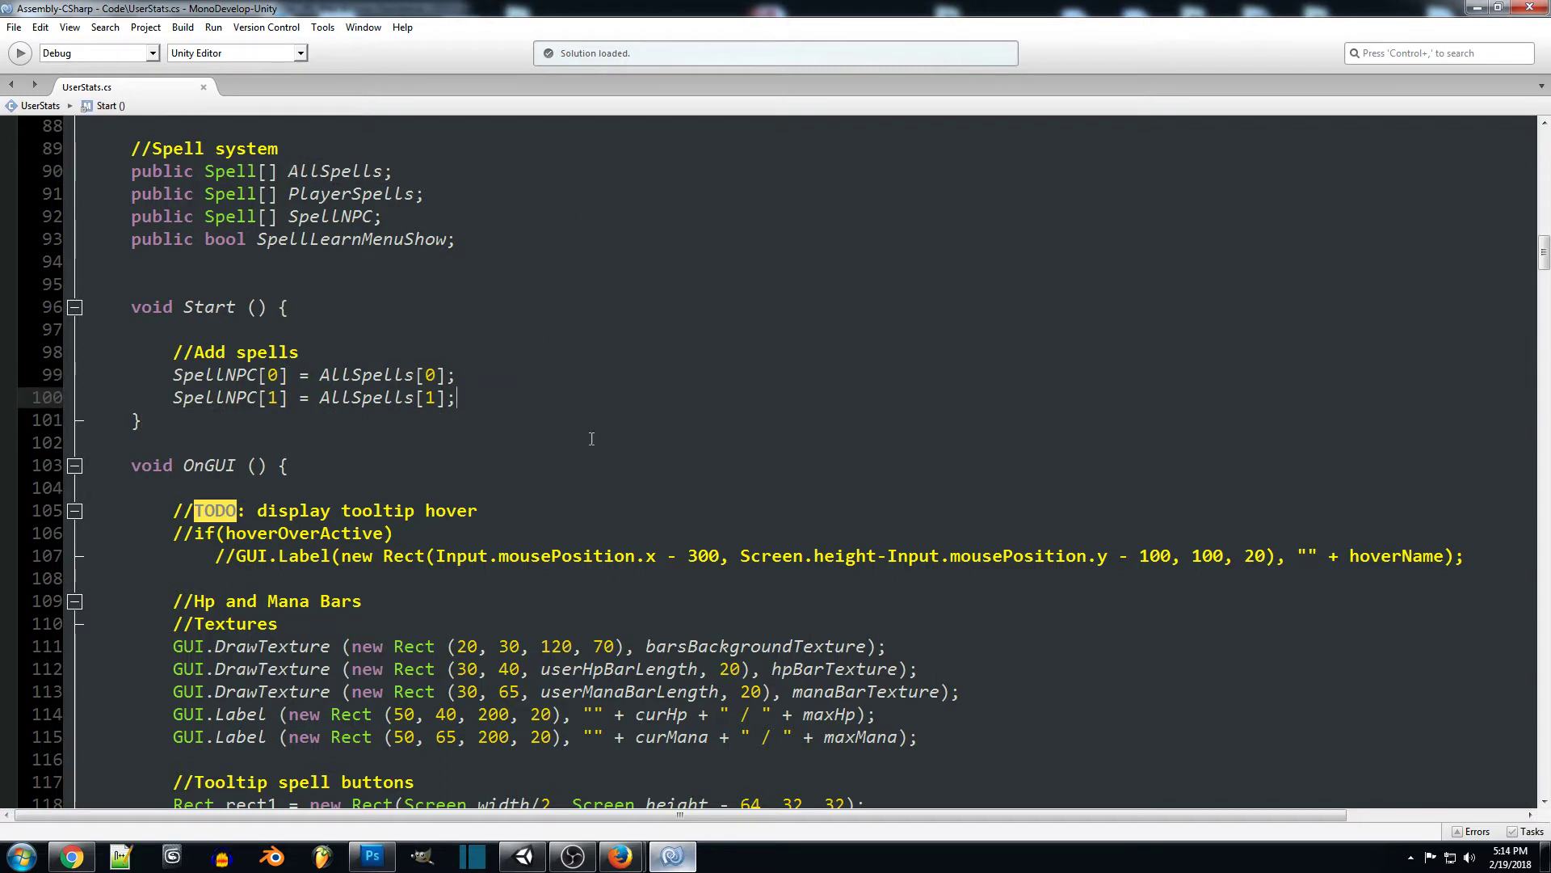
pyautogui.click(456, 374)
pyautogui.click(425, 419)
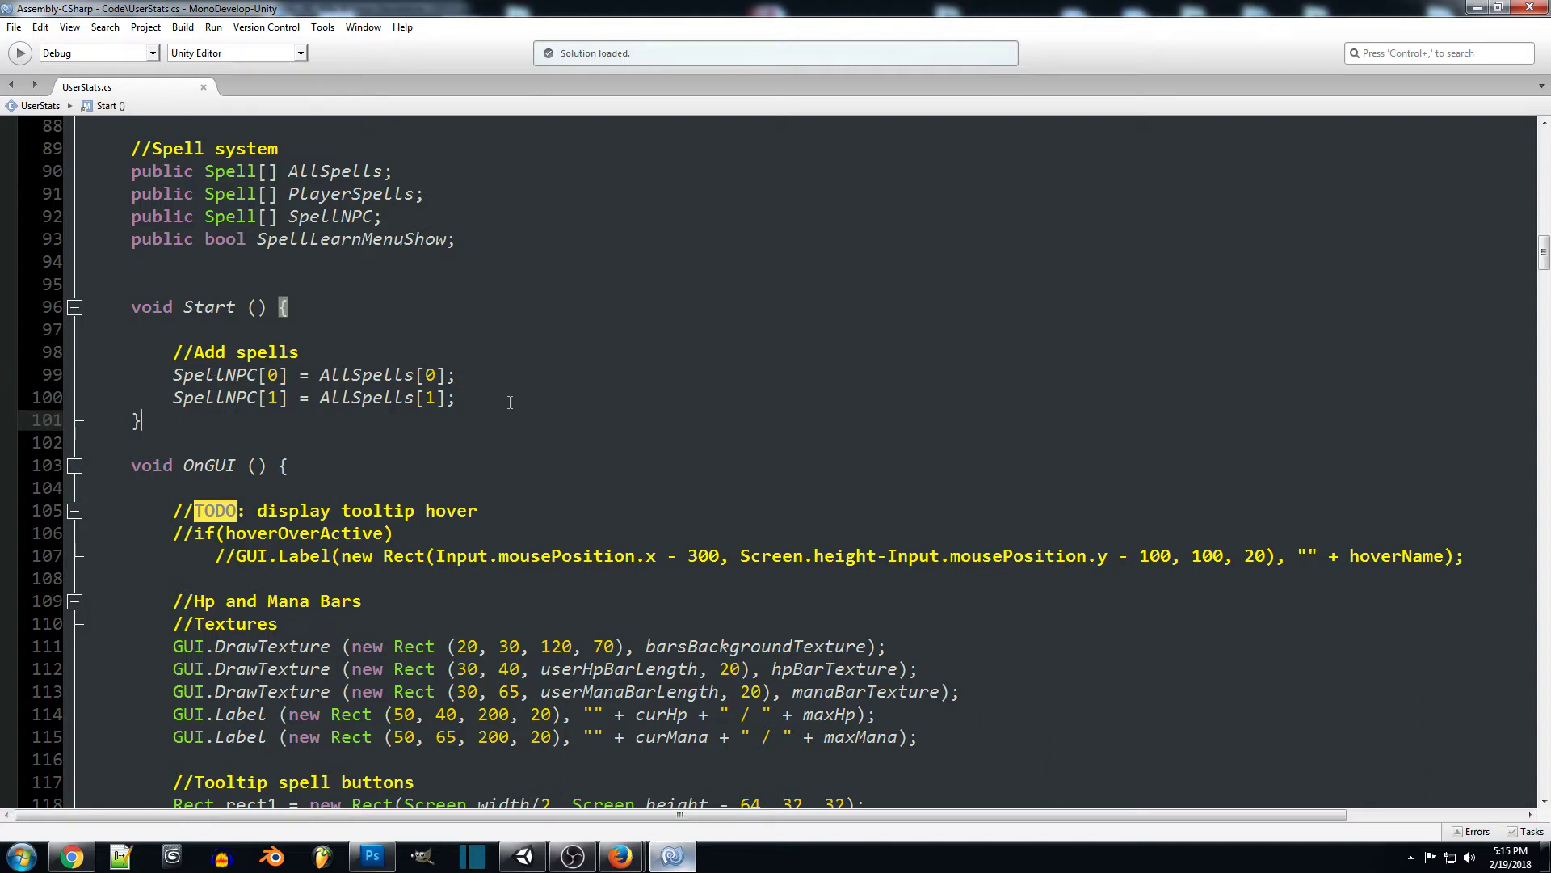
pyautogui.moveTo(48, 400); pyautogui.dragTo(63, 362)
pyautogui.click(458, 397)
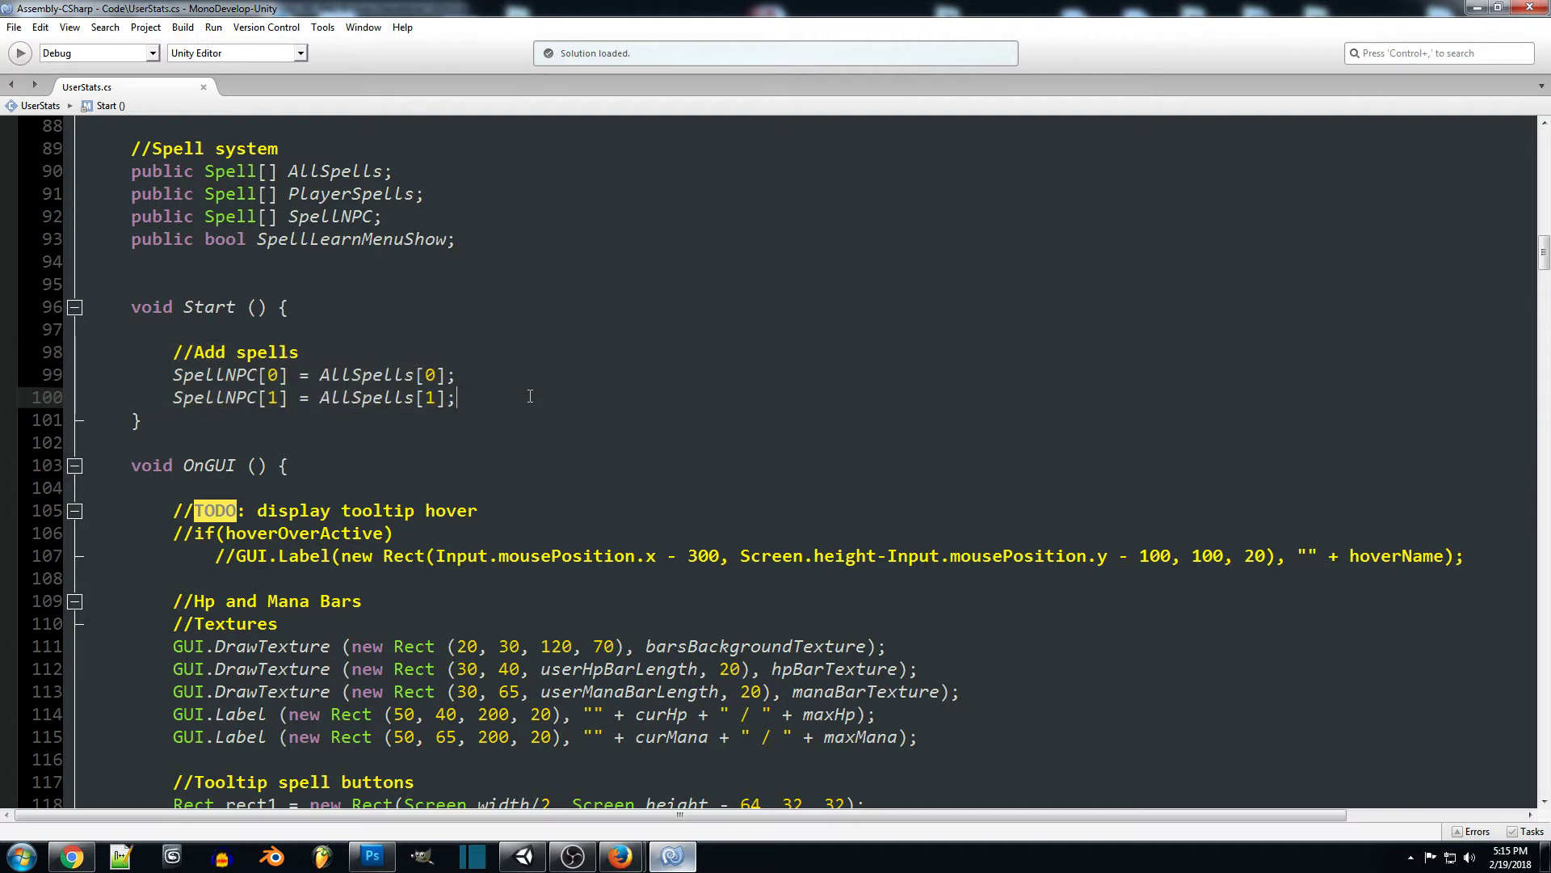
pyautogui.scroll(-4, 530, 395)
pyautogui.scroll(-4, 570, 395)
pyautogui.scroll(-4, 613, 392)
pyautogui.click(343, 271)
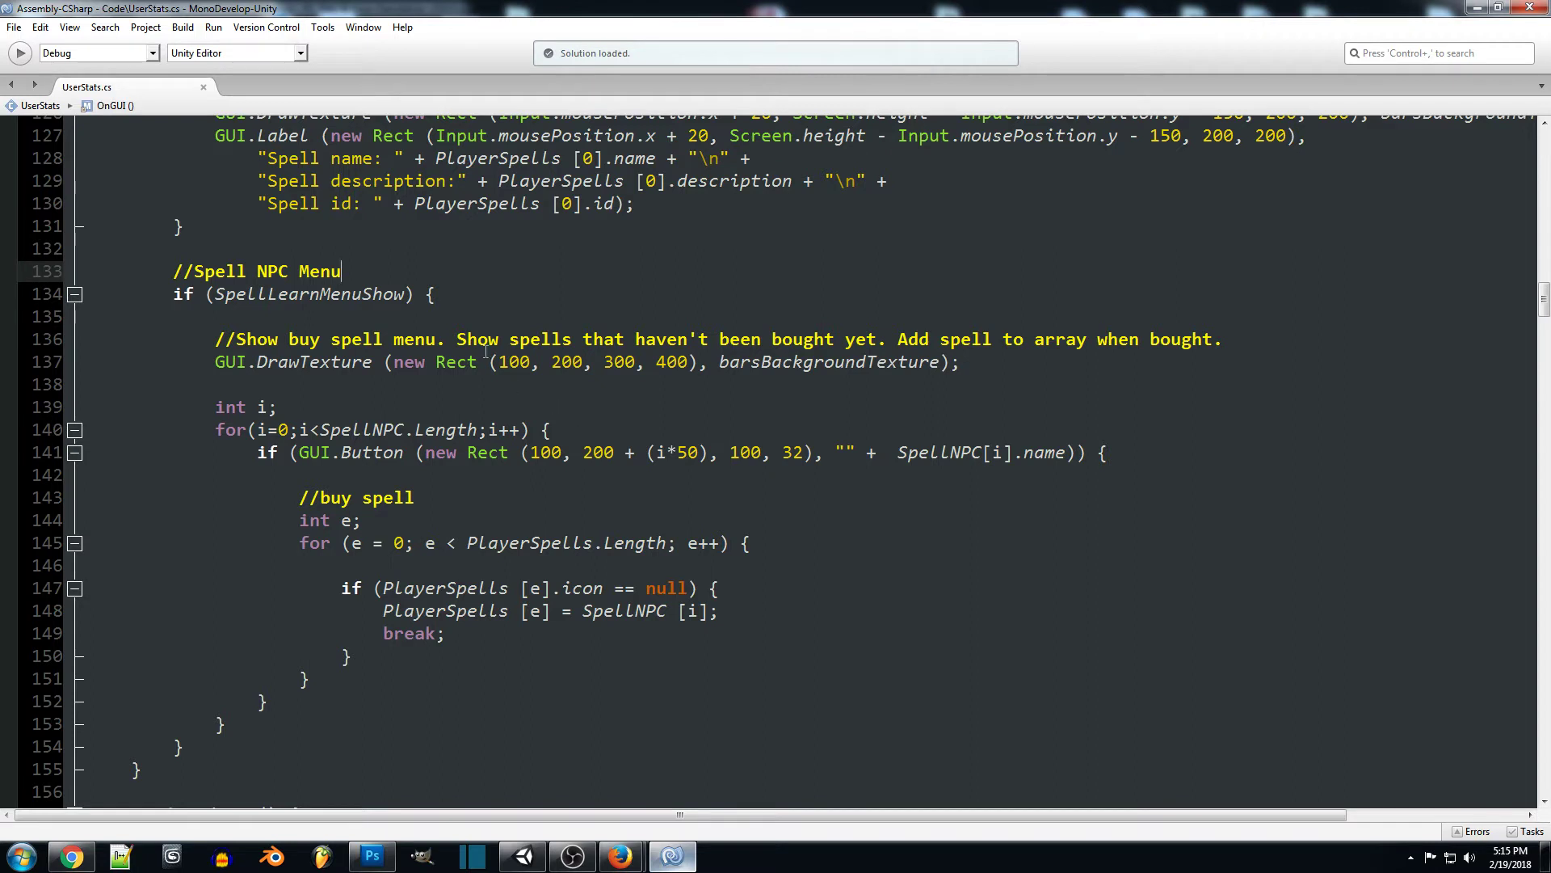
pyautogui.click(460, 299)
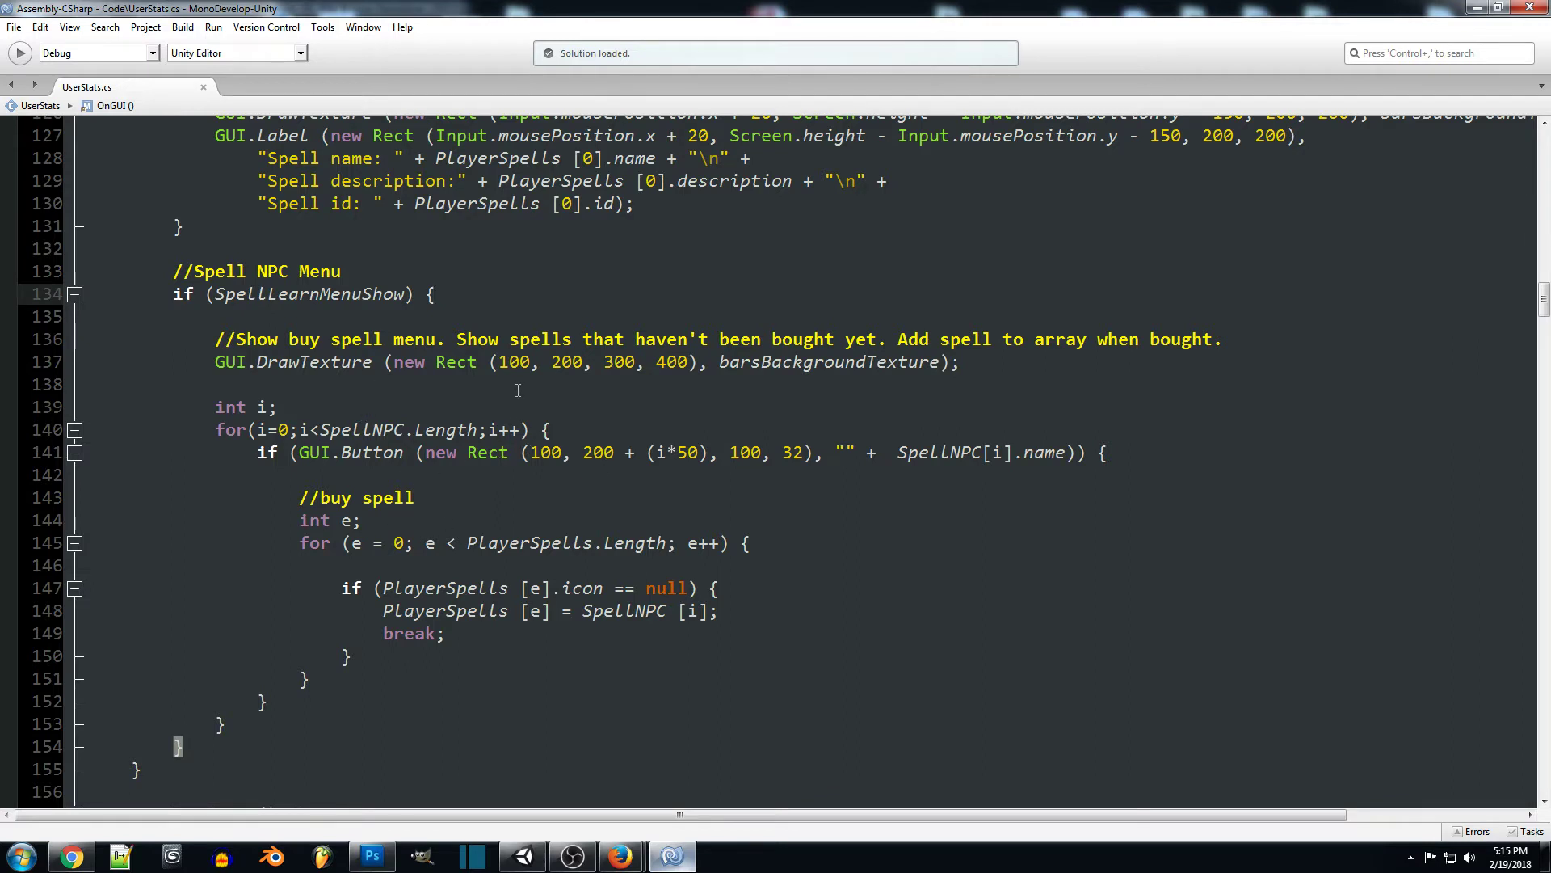
pyautogui.click(489, 269)
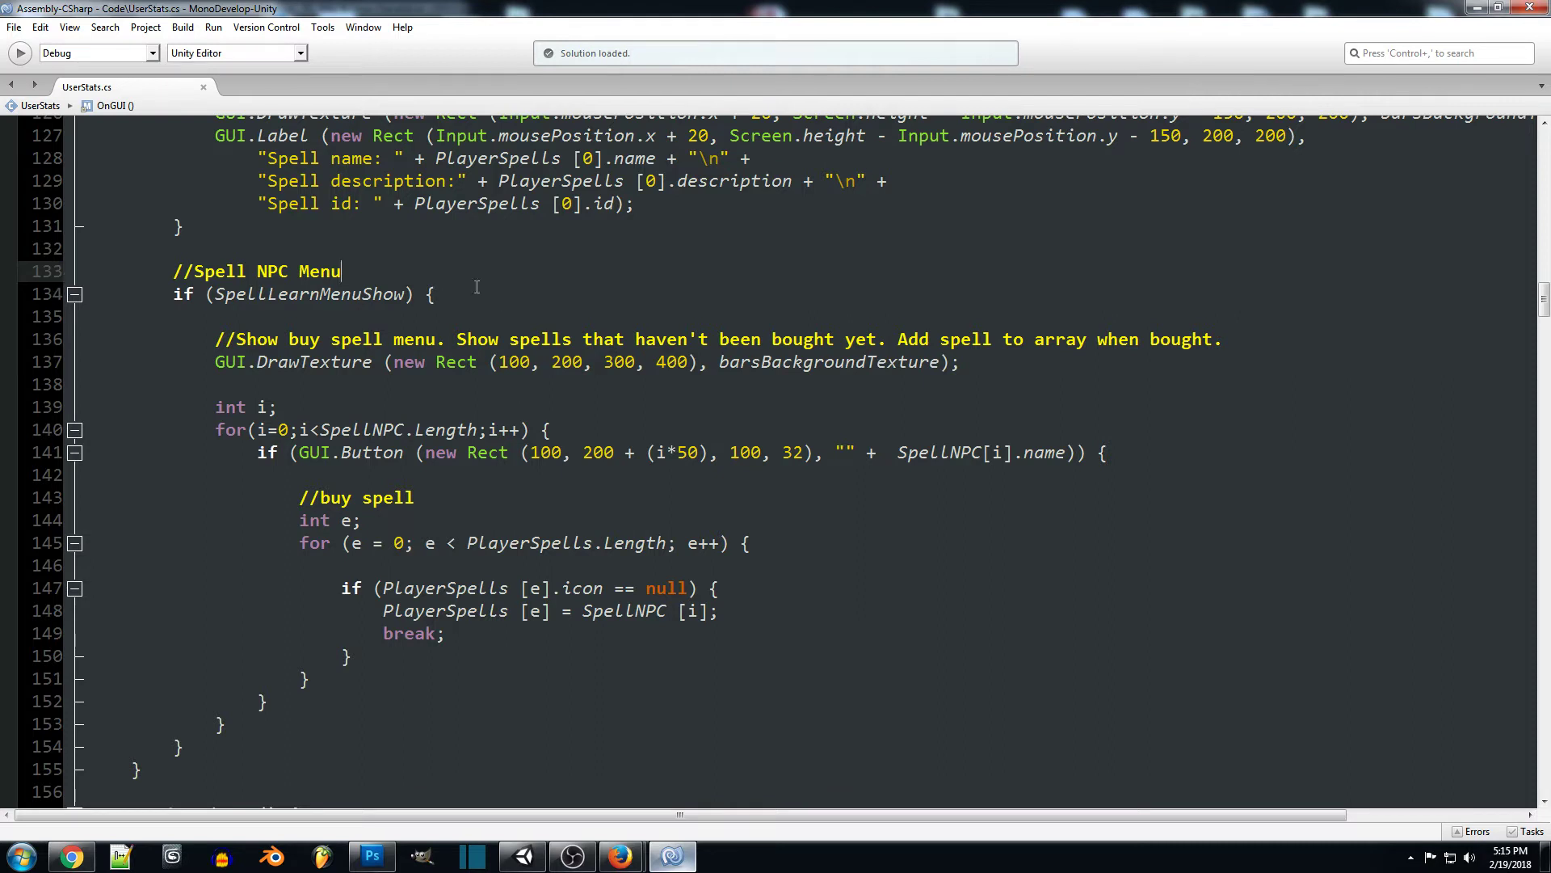
pyautogui.press('Down')
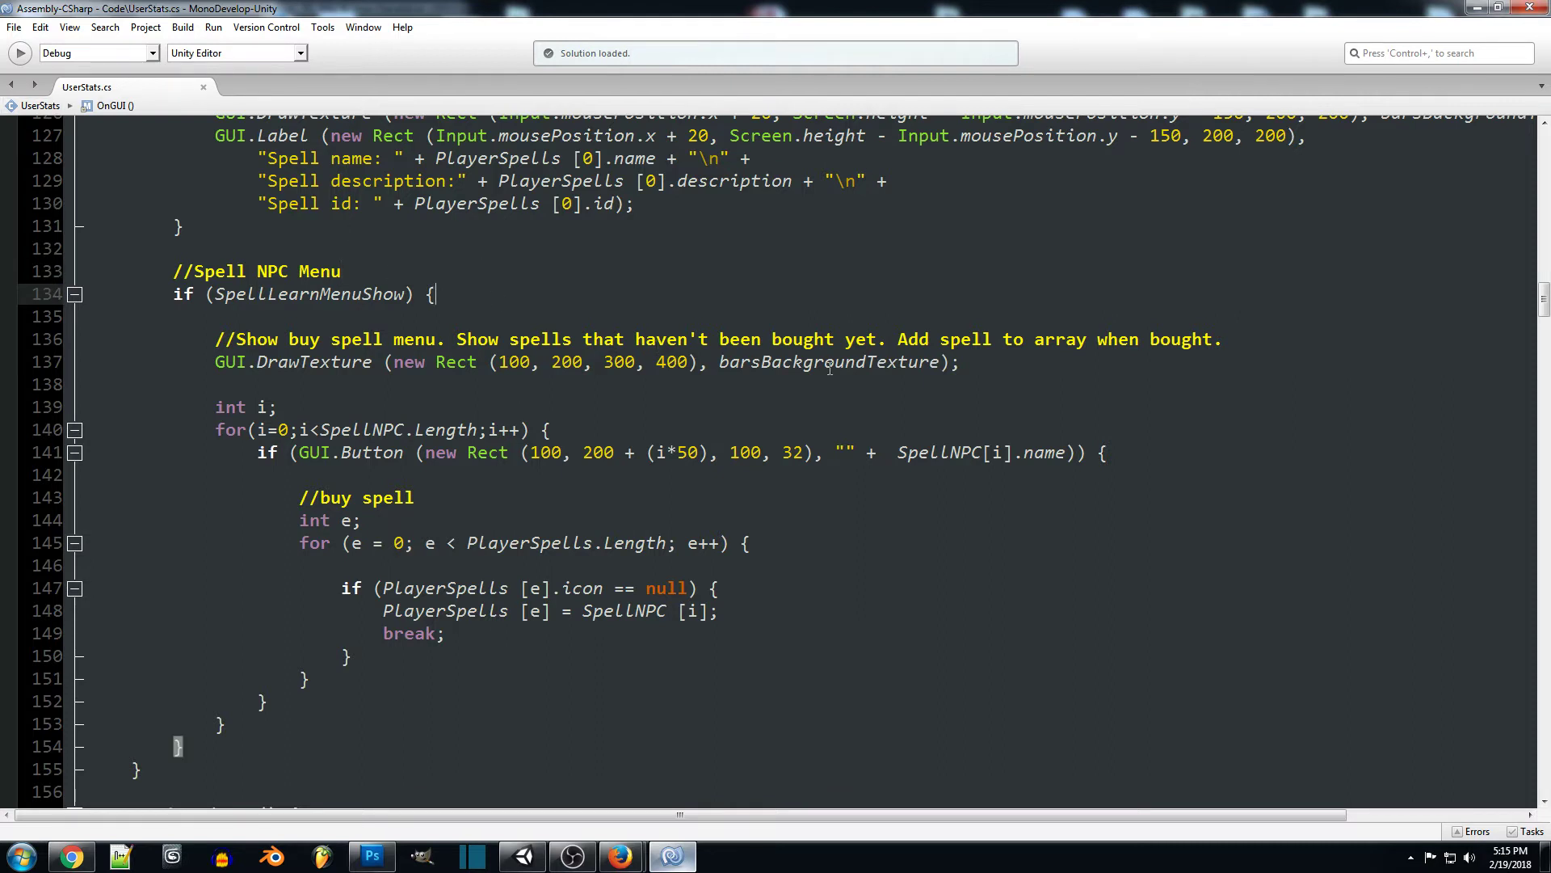
pyautogui.click(335, 295)
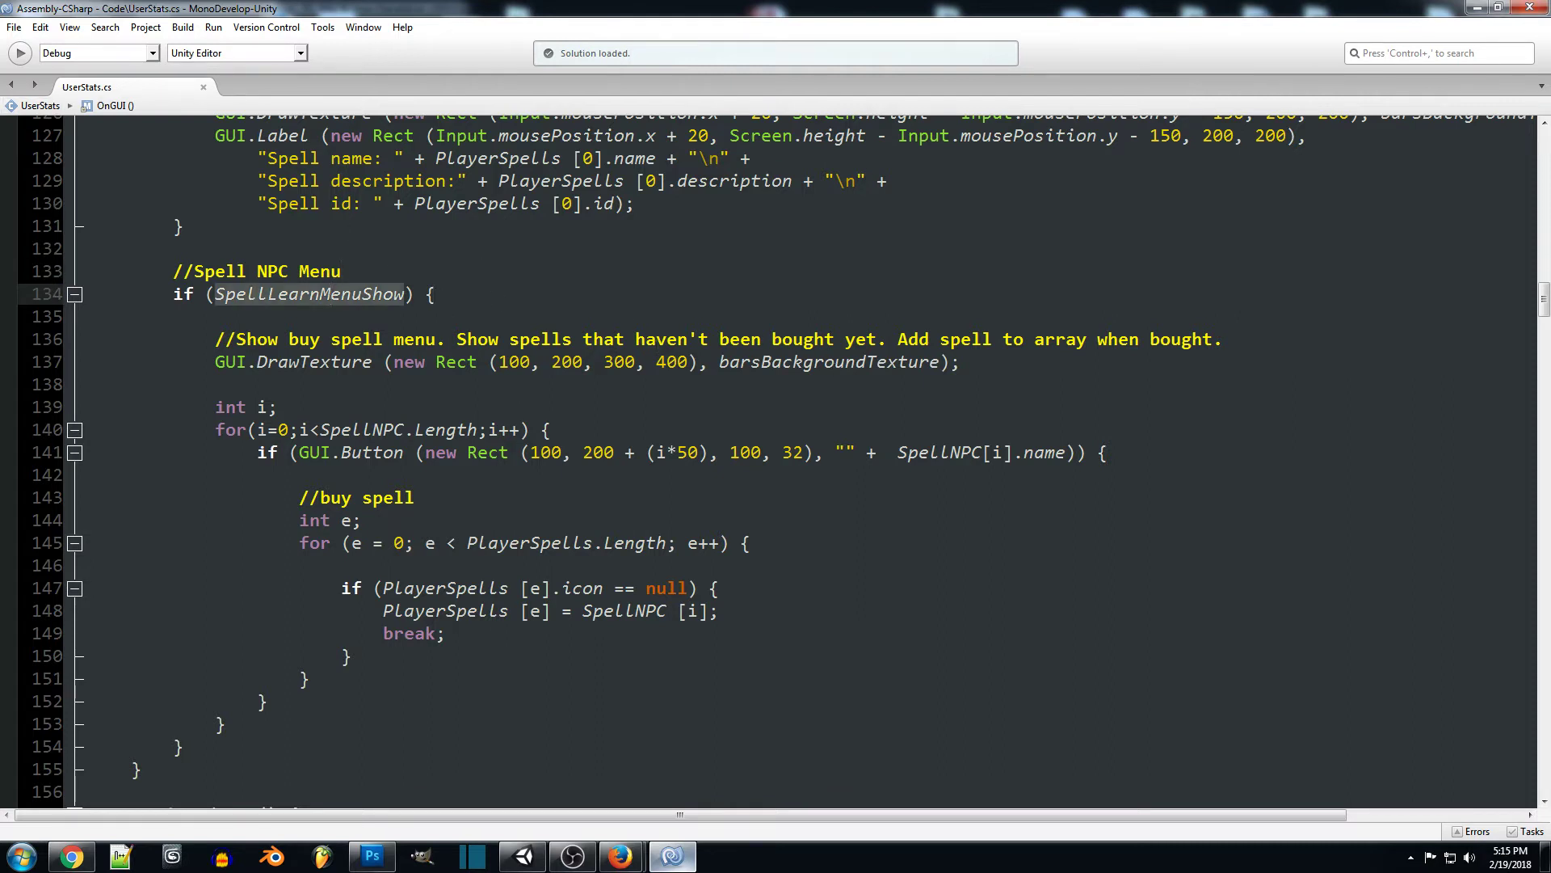
pyautogui.press('End')
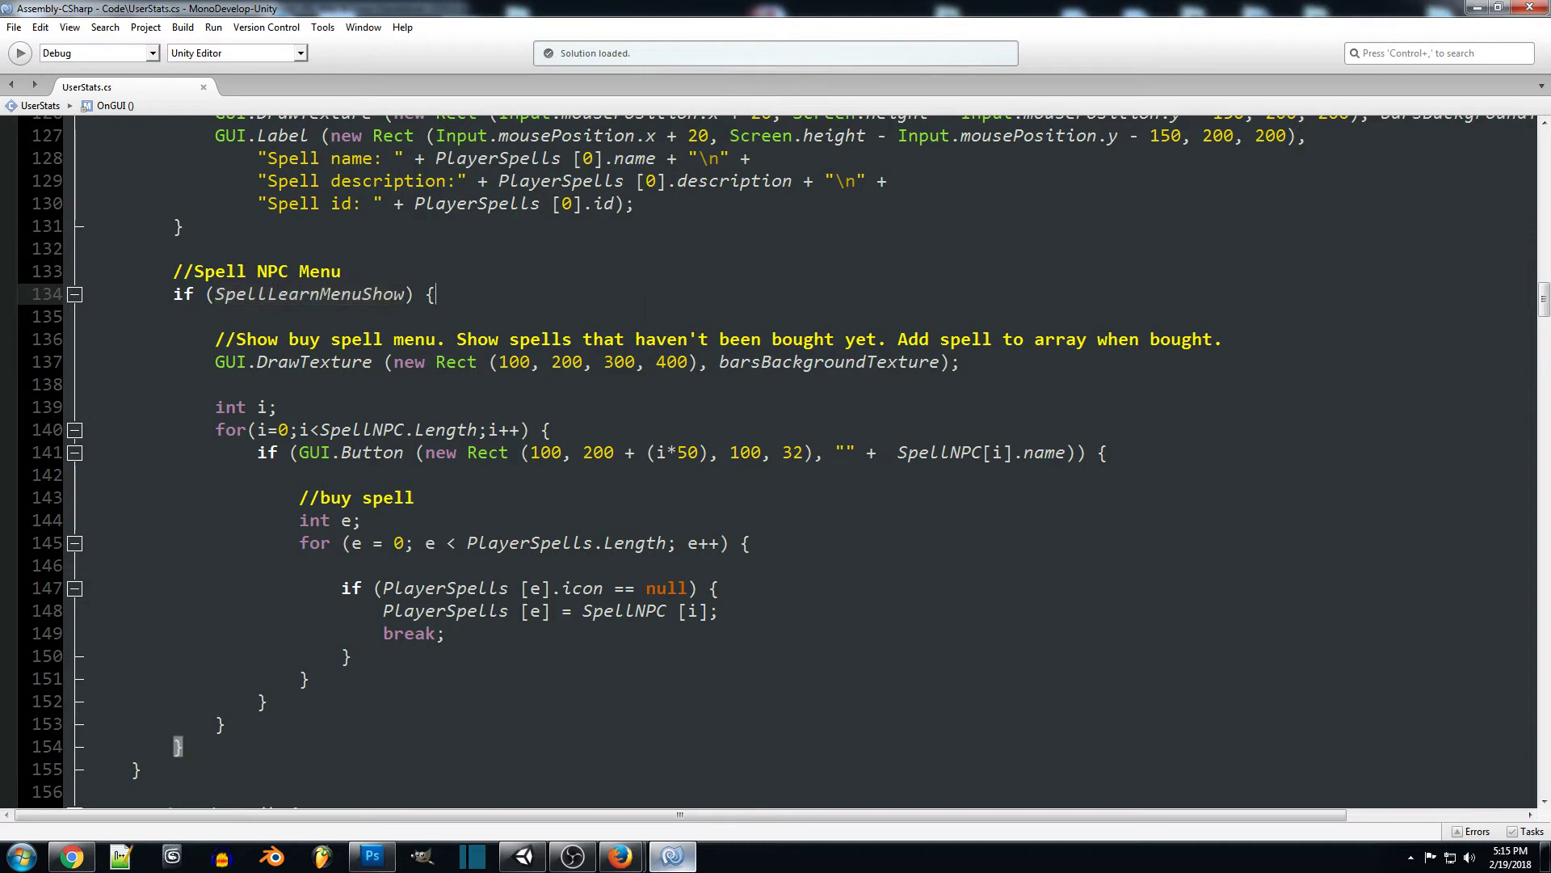
pyautogui.scroll(-7, 509, 460)
pyautogui.scroll(-4, 473, 555)
pyautogui.scroll(3, 473, 548)
pyautogui.scroll(-5, 477, 553)
pyautogui.scroll(-4, 578, 496)
pyautogui.scroll(-10, 579, 497)
pyautogui.scroll(-10, 578, 496)
pyautogui.scroll(-12, 578, 495)
pyautogui.scroll(-9, 578, 493)
pyautogui.scroll(-6, 576, 488)
pyautogui.scroll(-4, 572, 485)
pyautogui.moveTo(325, 249); pyautogui.dragTo(371, 272)
pyautogui.click(477, 282)
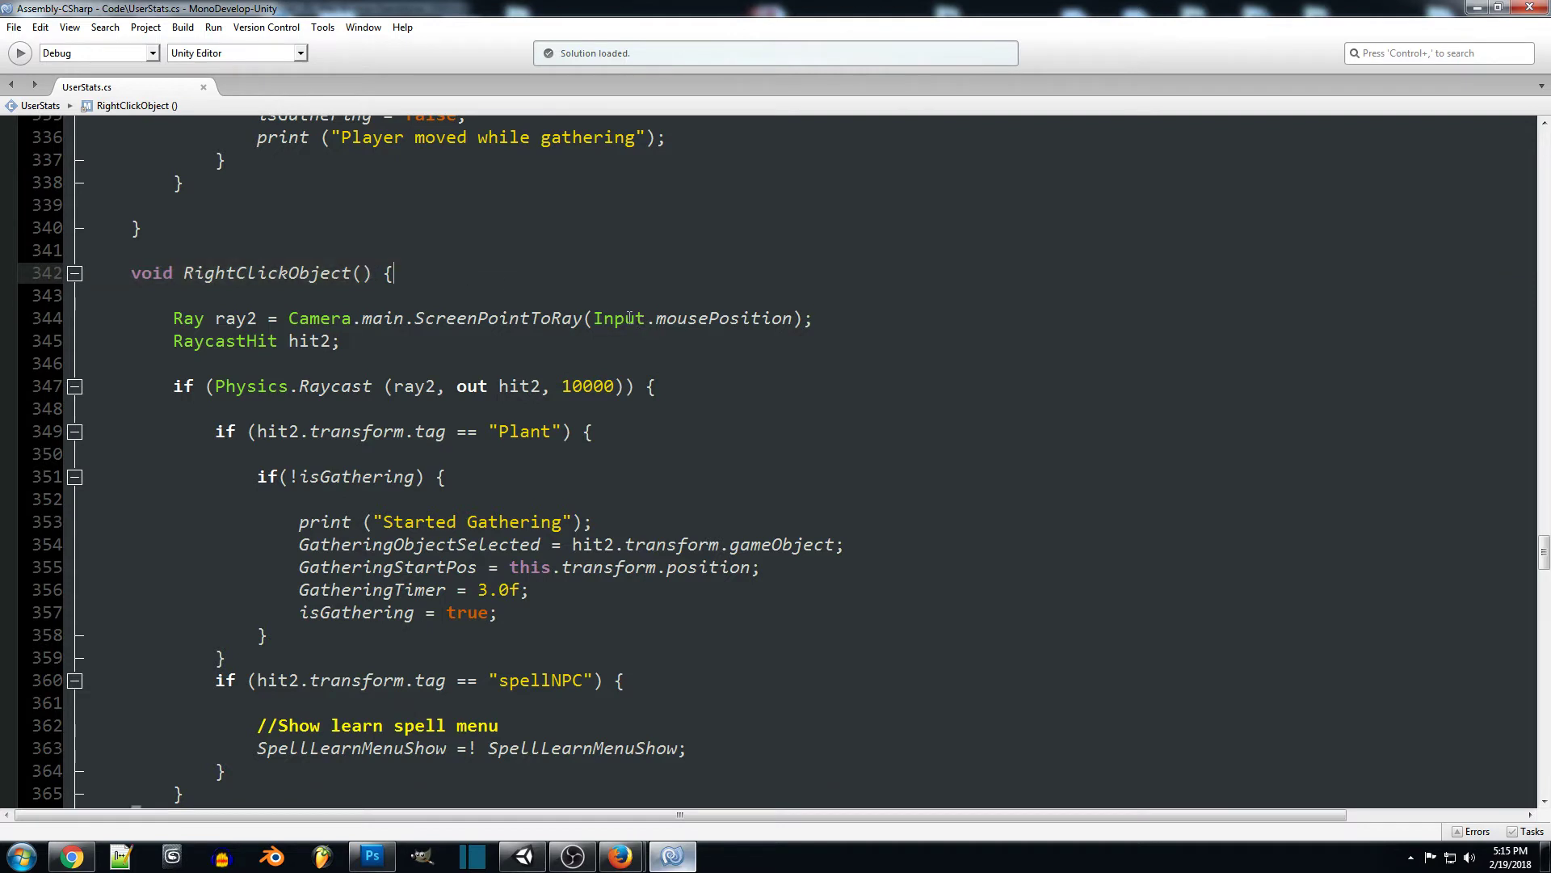
pyautogui.moveTo(184, 272); pyautogui.dragTo(353, 273)
pyautogui.click(414, 274)
pyautogui.scroll(-1, 414, 275)
pyautogui.moveTo(592, 358); pyautogui.dragTo(215, 359)
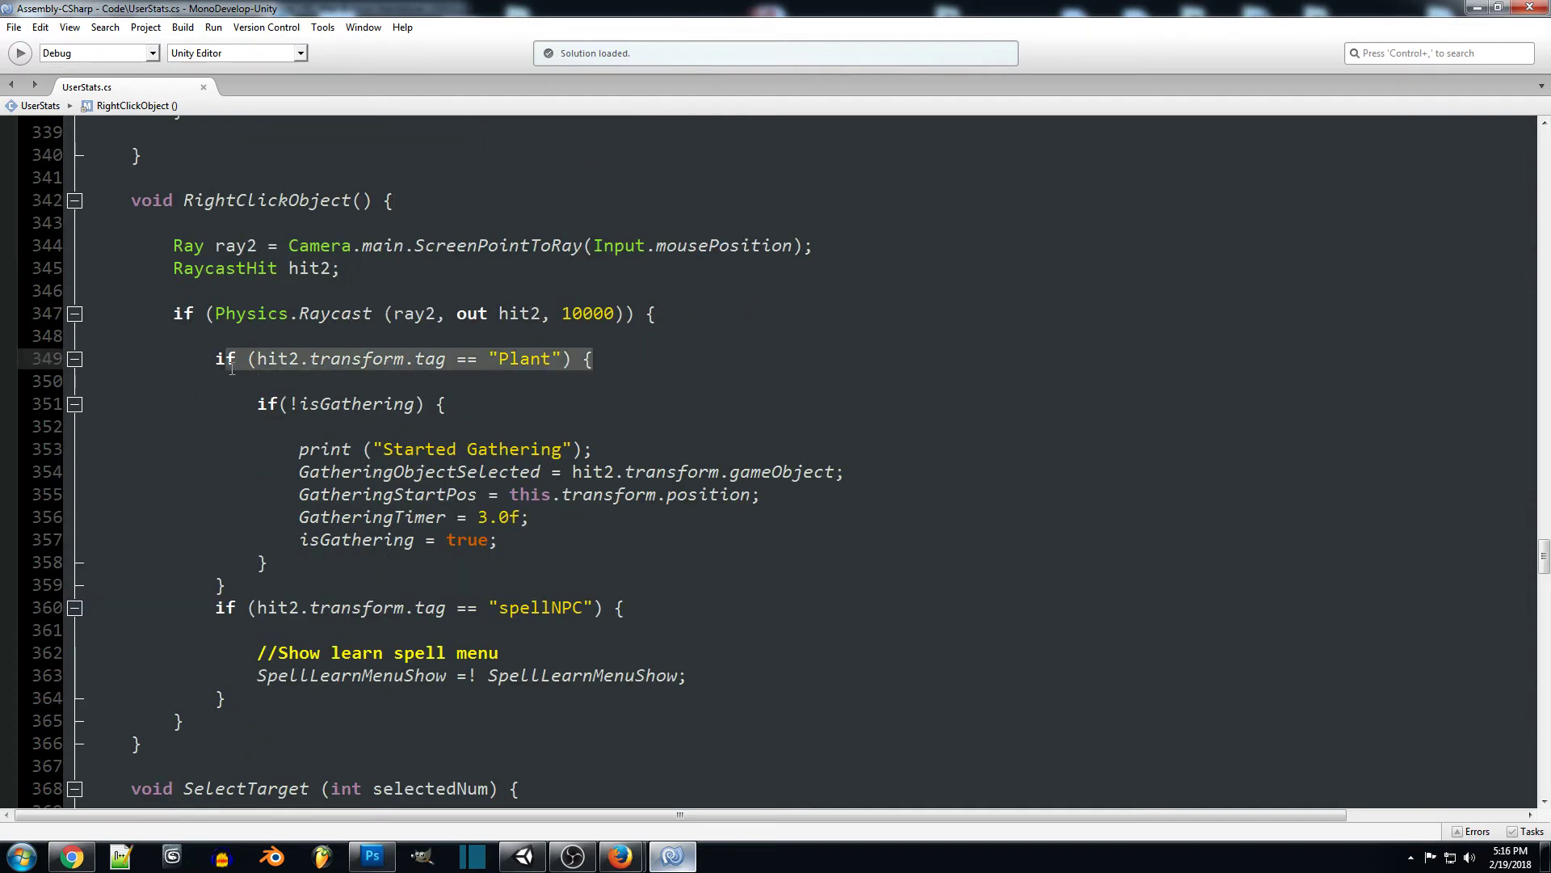
pyautogui.scroll(-1, 605, 407)
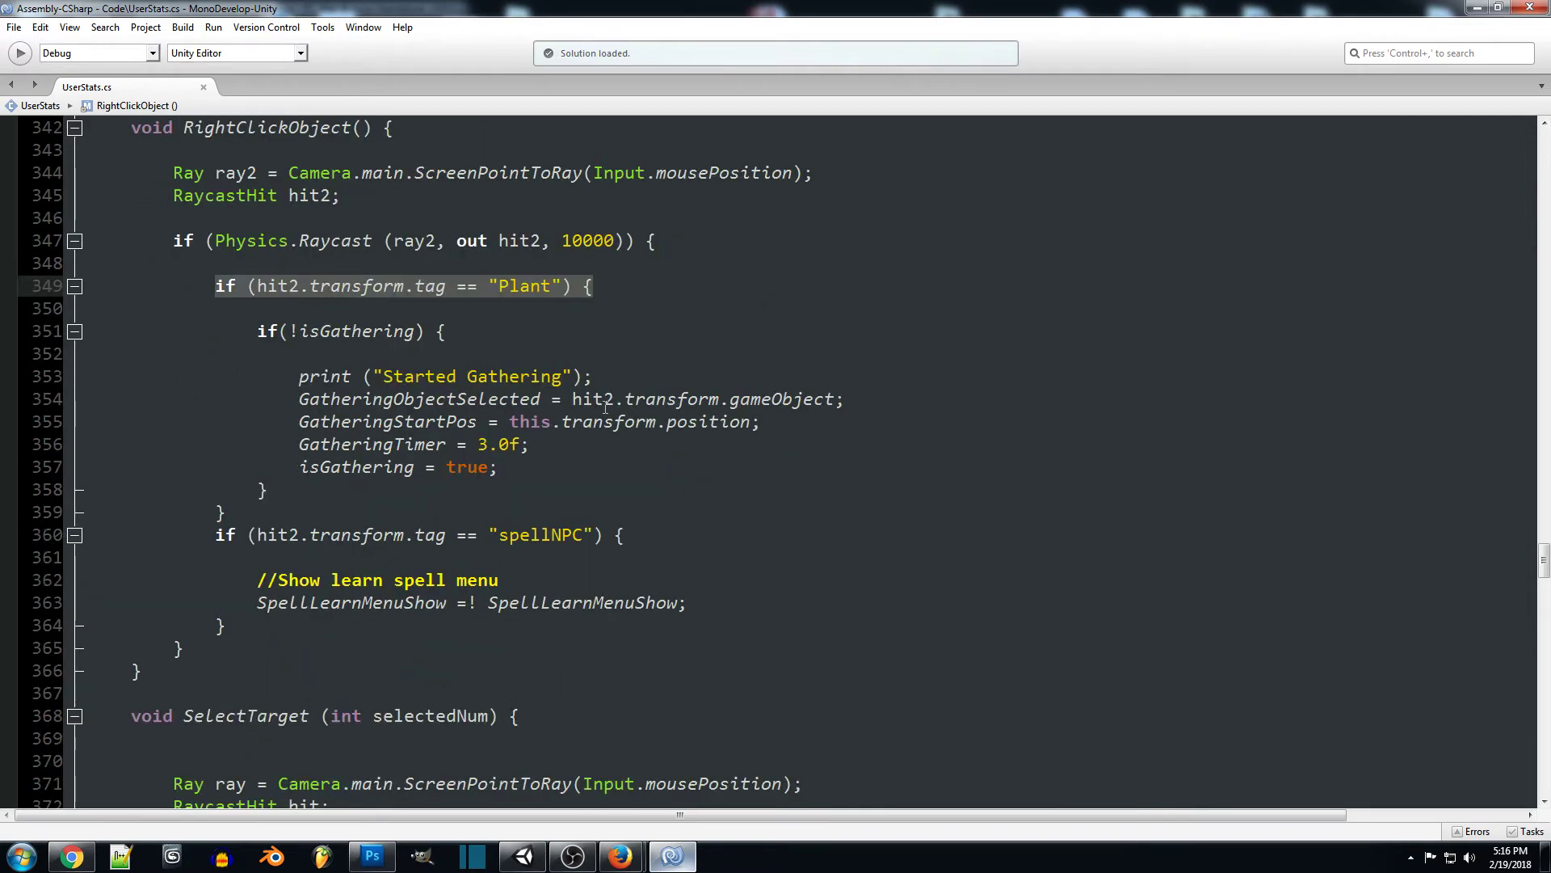
pyautogui.moveTo(625, 534); pyautogui.dragTo(218, 537)
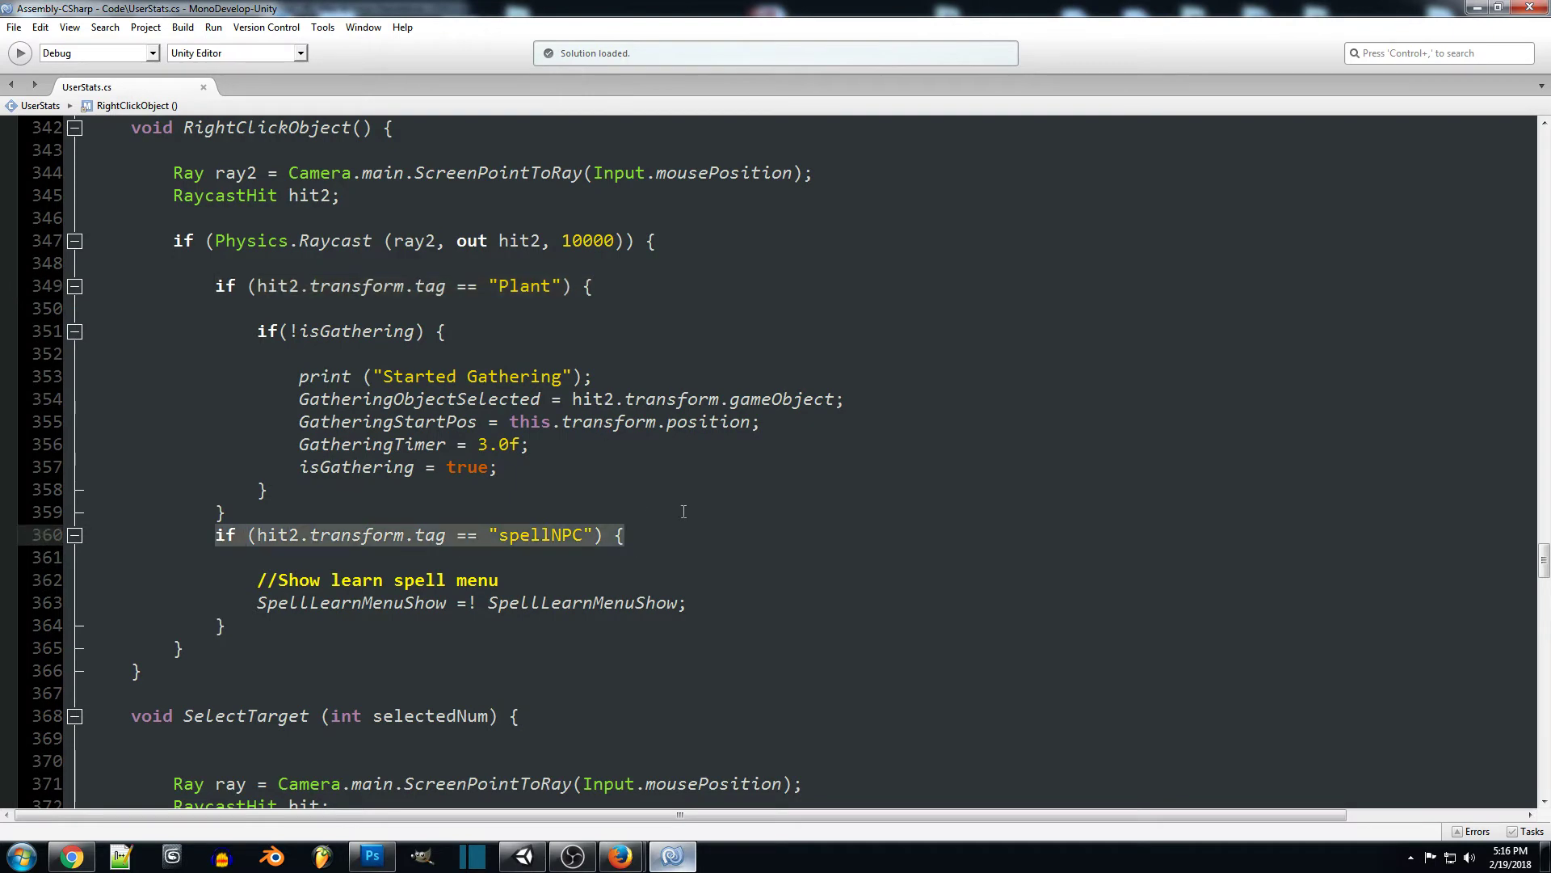
pyautogui.scroll(-2, 485, 510)
pyautogui.scroll(-1, 637, 474)
pyautogui.doubleClick(540, 320)
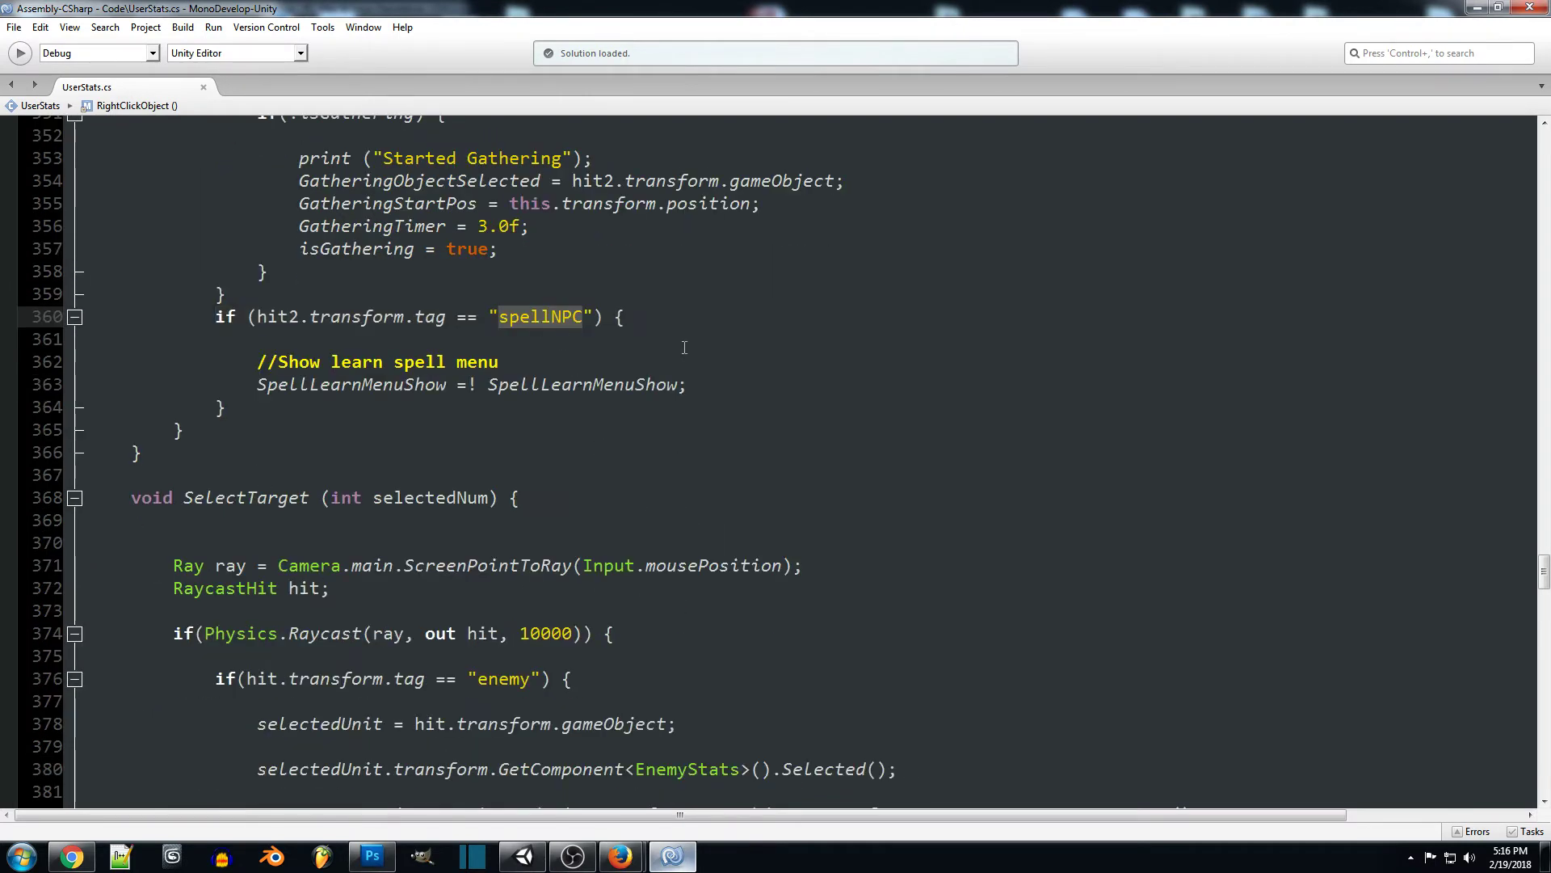
pyautogui.click(661, 318)
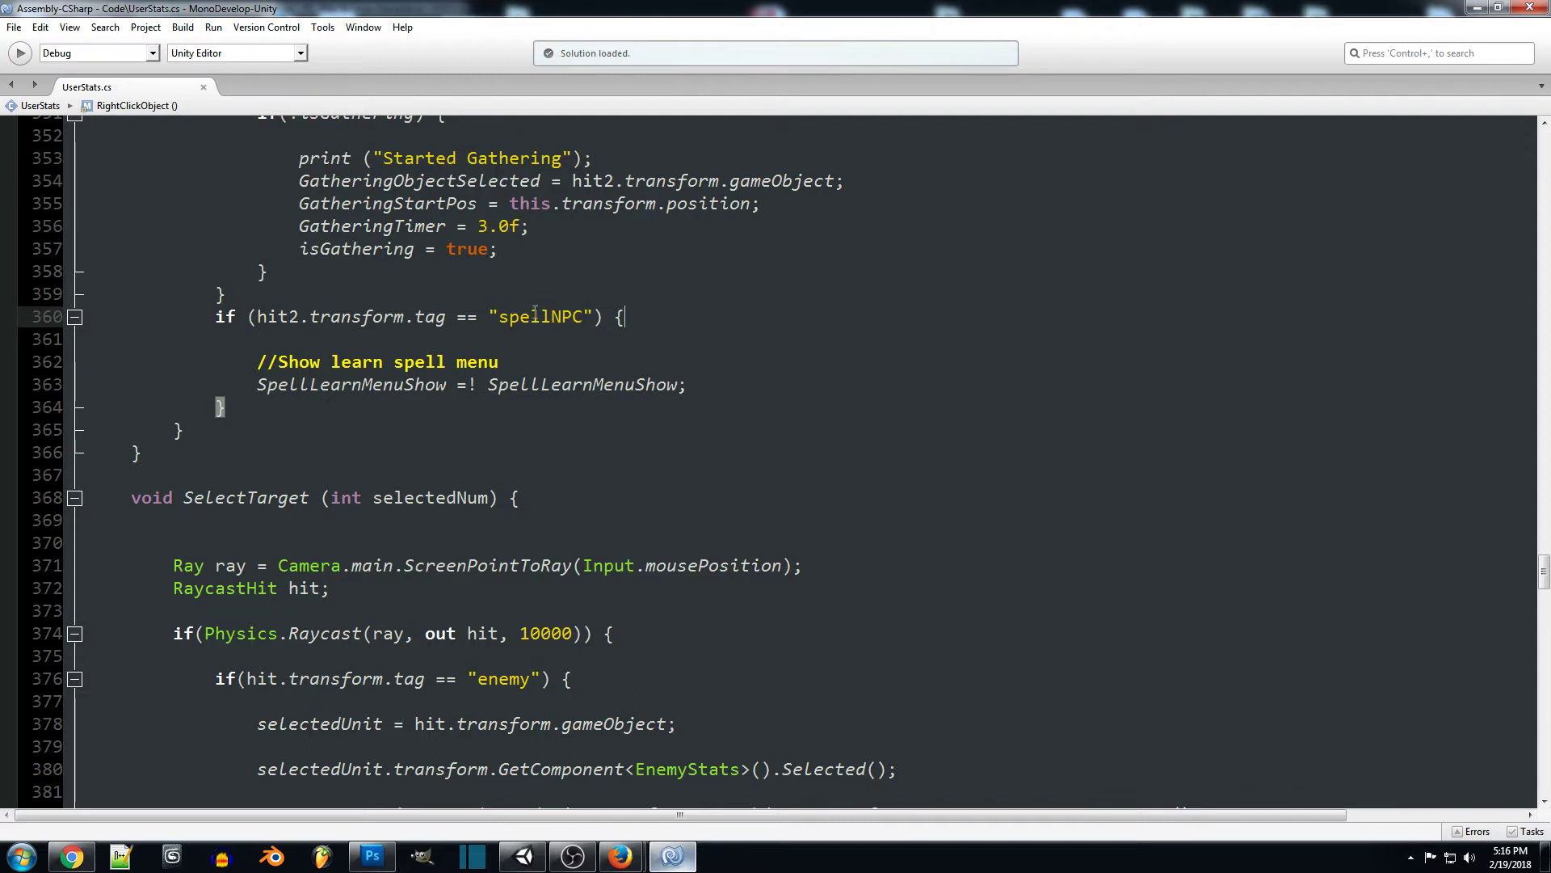
pyautogui.moveTo(259, 385); pyautogui.dragTo(696, 386)
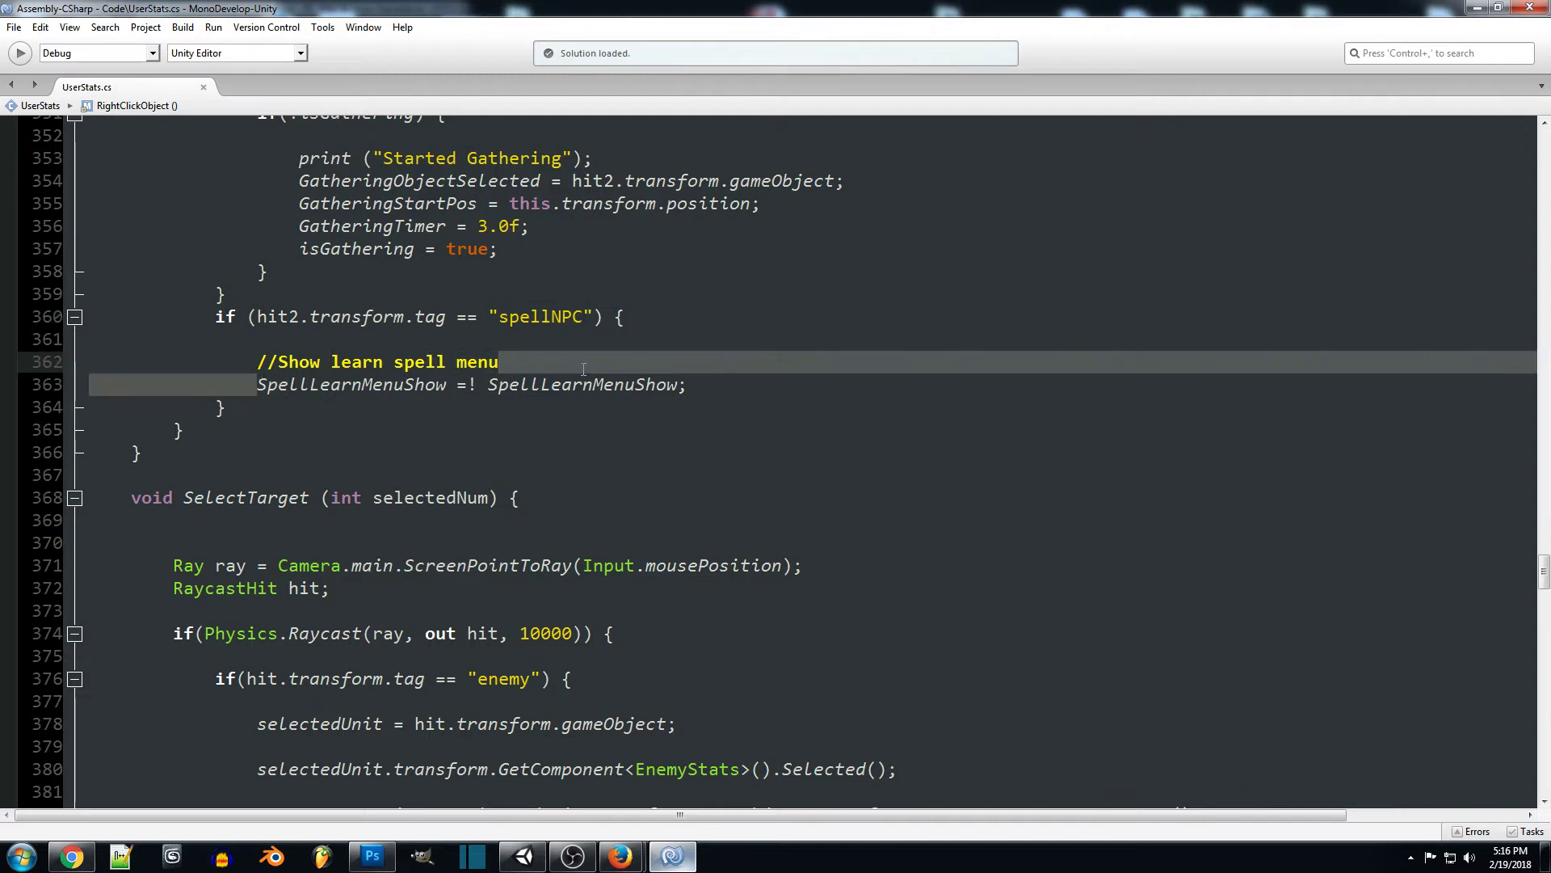
pyautogui.click(739, 386)
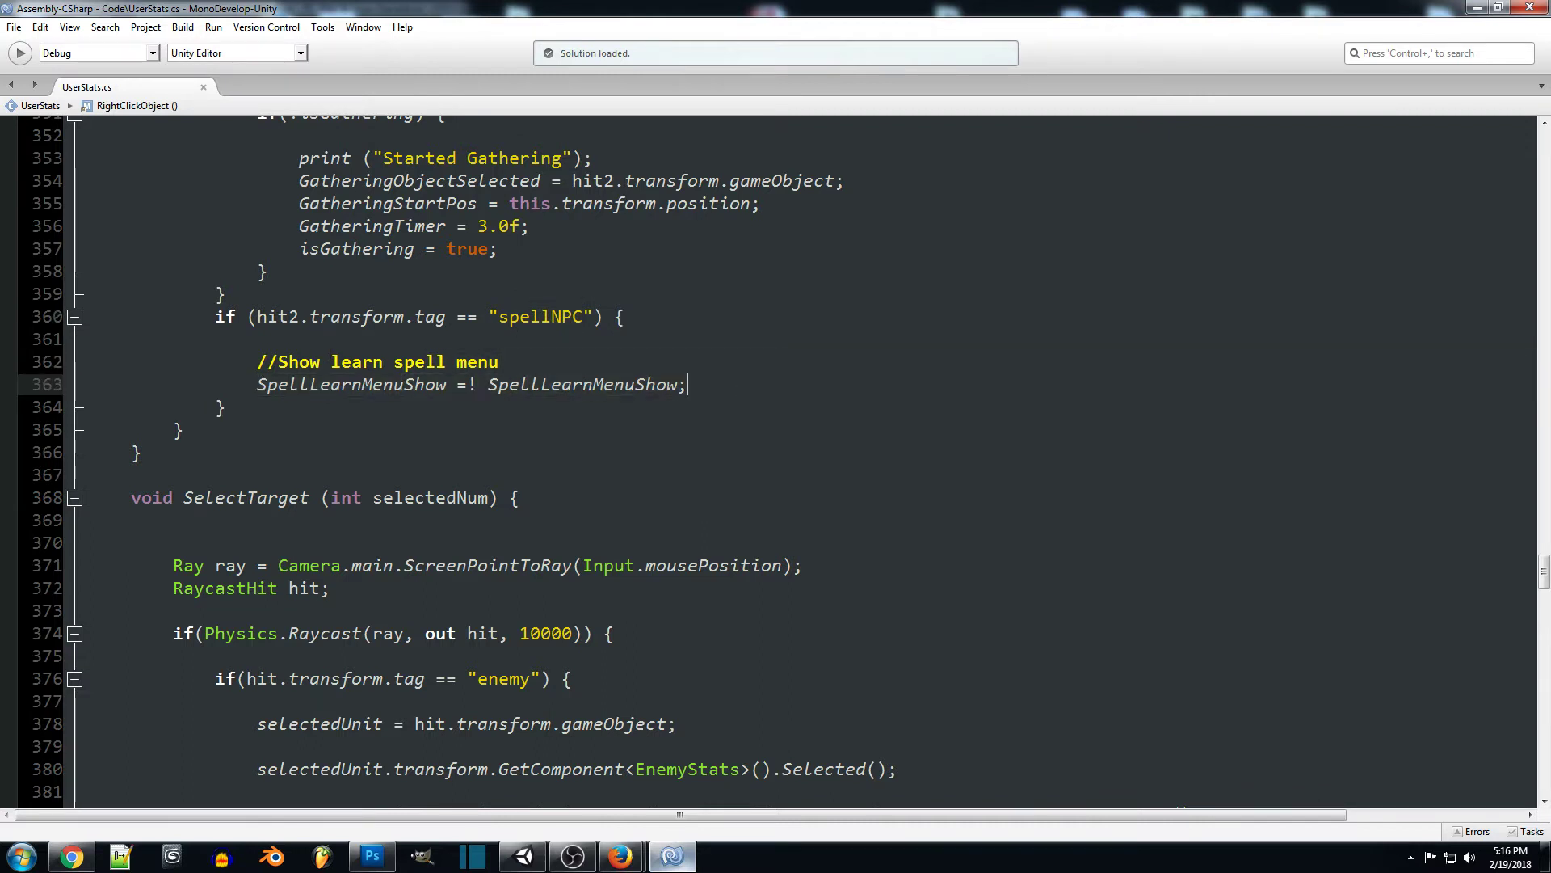
pyautogui.moveTo(481, 385); pyautogui.dragTo(457, 386)
pyautogui.click(712, 387)
pyautogui.moveTo(909, 381); pyautogui.dragTo(239, 378)
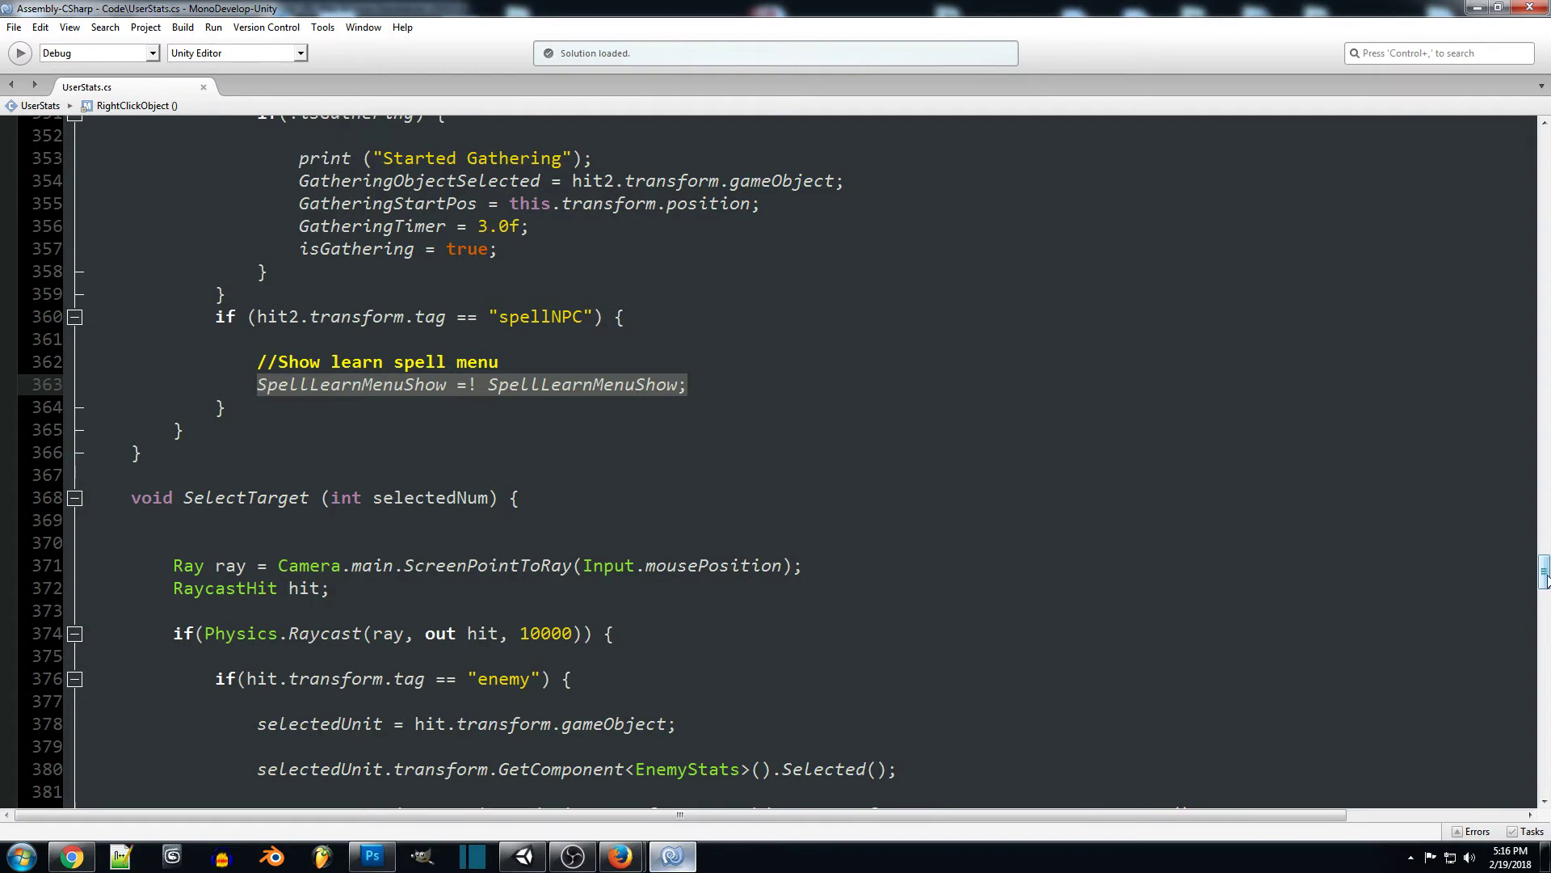
pyautogui.moveTo(1545, 575); pyautogui.dragTo(1544, 309)
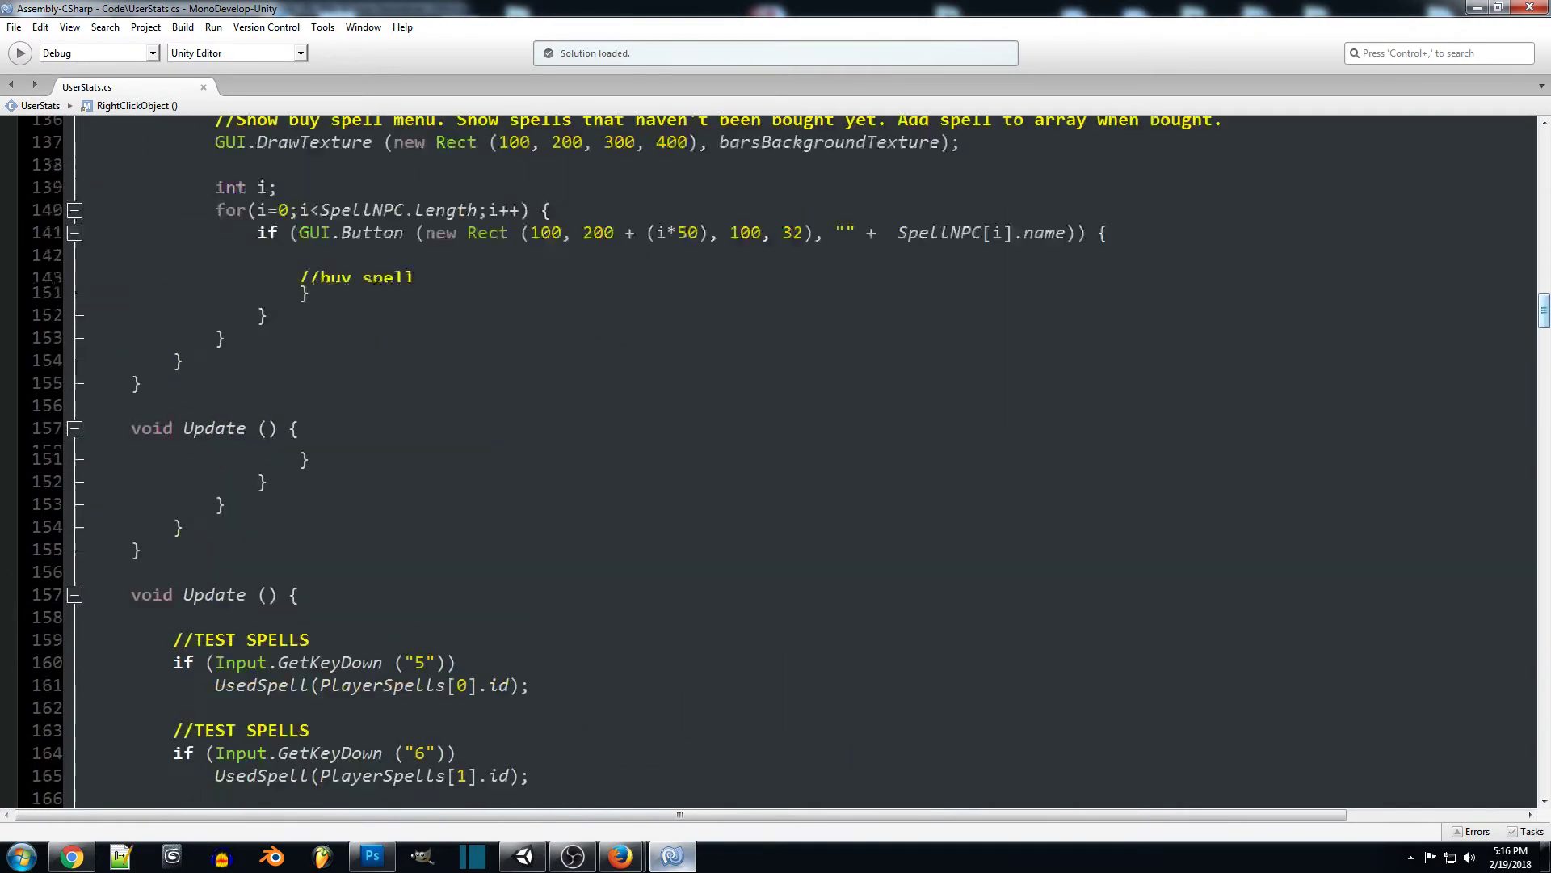
pyautogui.moveTo(1545, 310); pyautogui.dragTo(1544, 304)
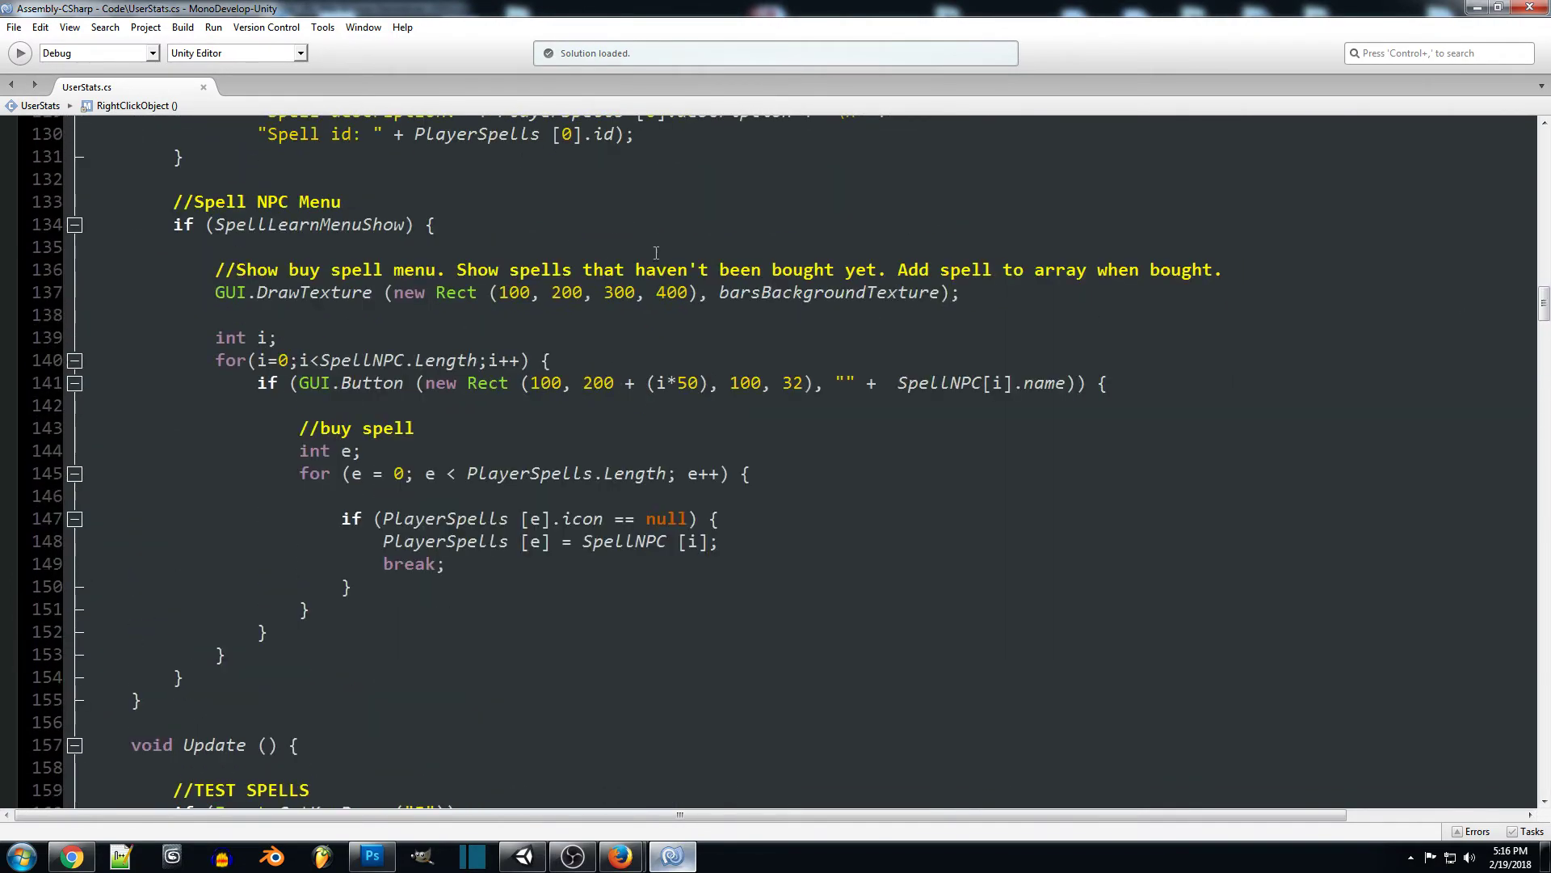
pyautogui.click(652, 231)
pyautogui.scroll(1, 730, 311)
pyautogui.scroll(-1, 730, 310)
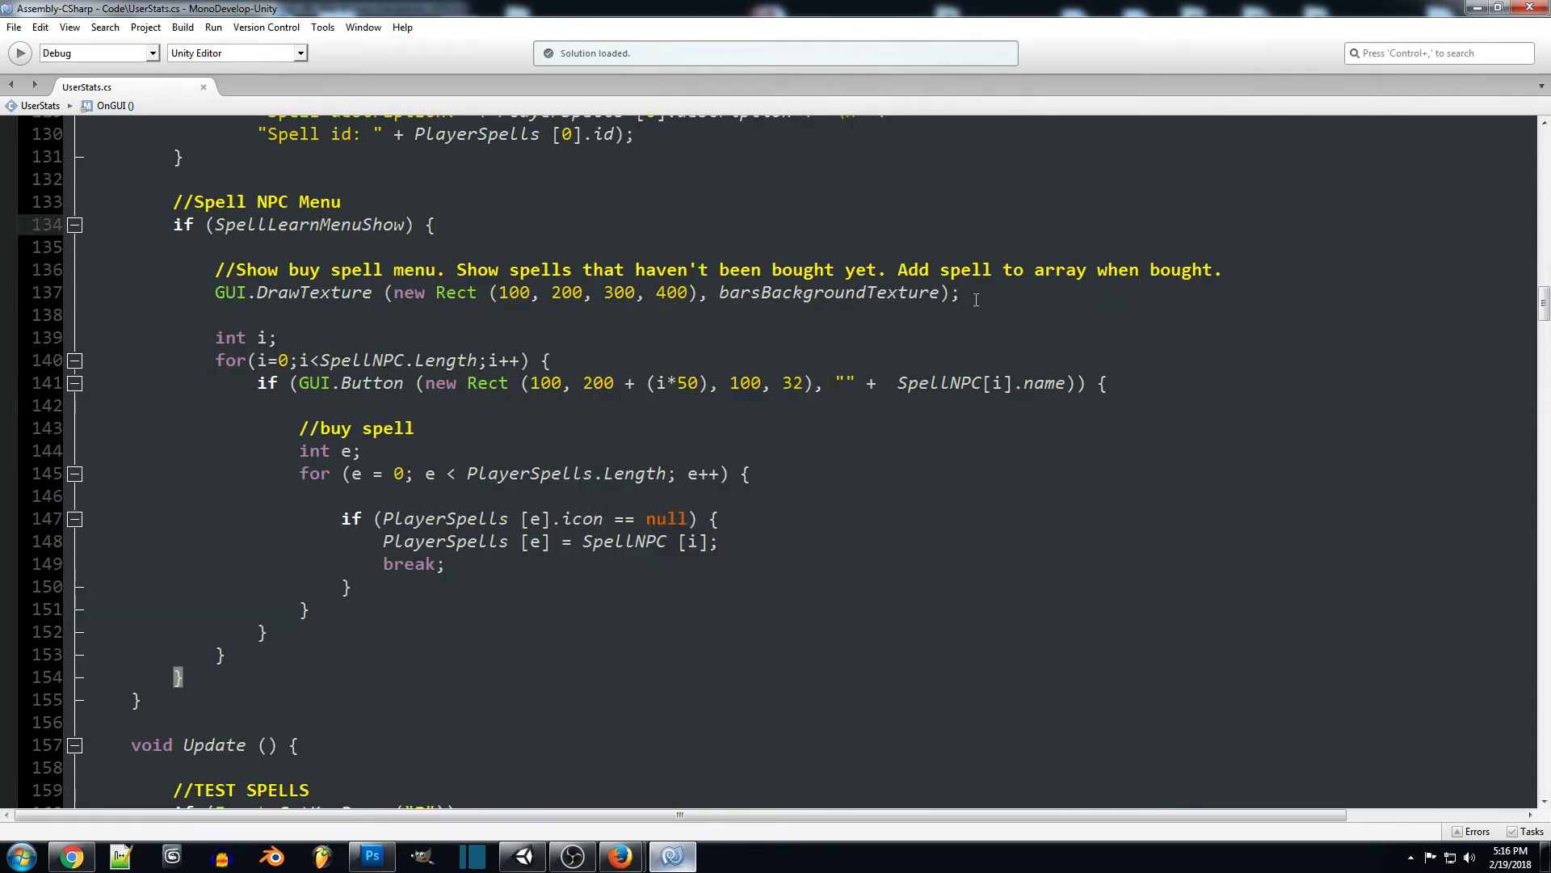
pyautogui.moveTo(992, 294); pyautogui.dragTo(210, 291)
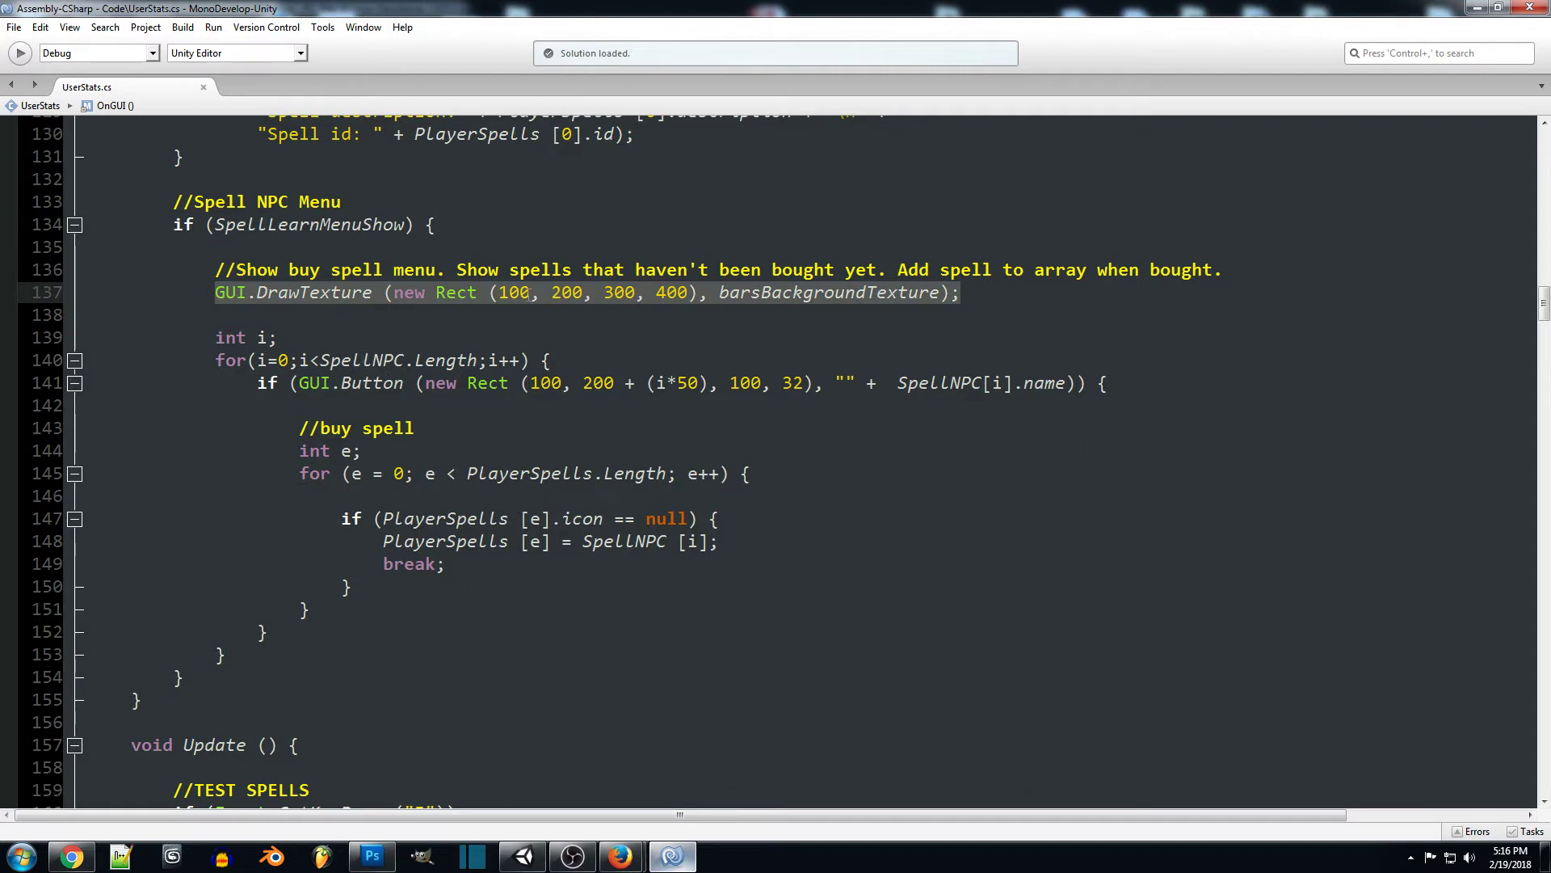
pyautogui.doubleClick(817, 291)
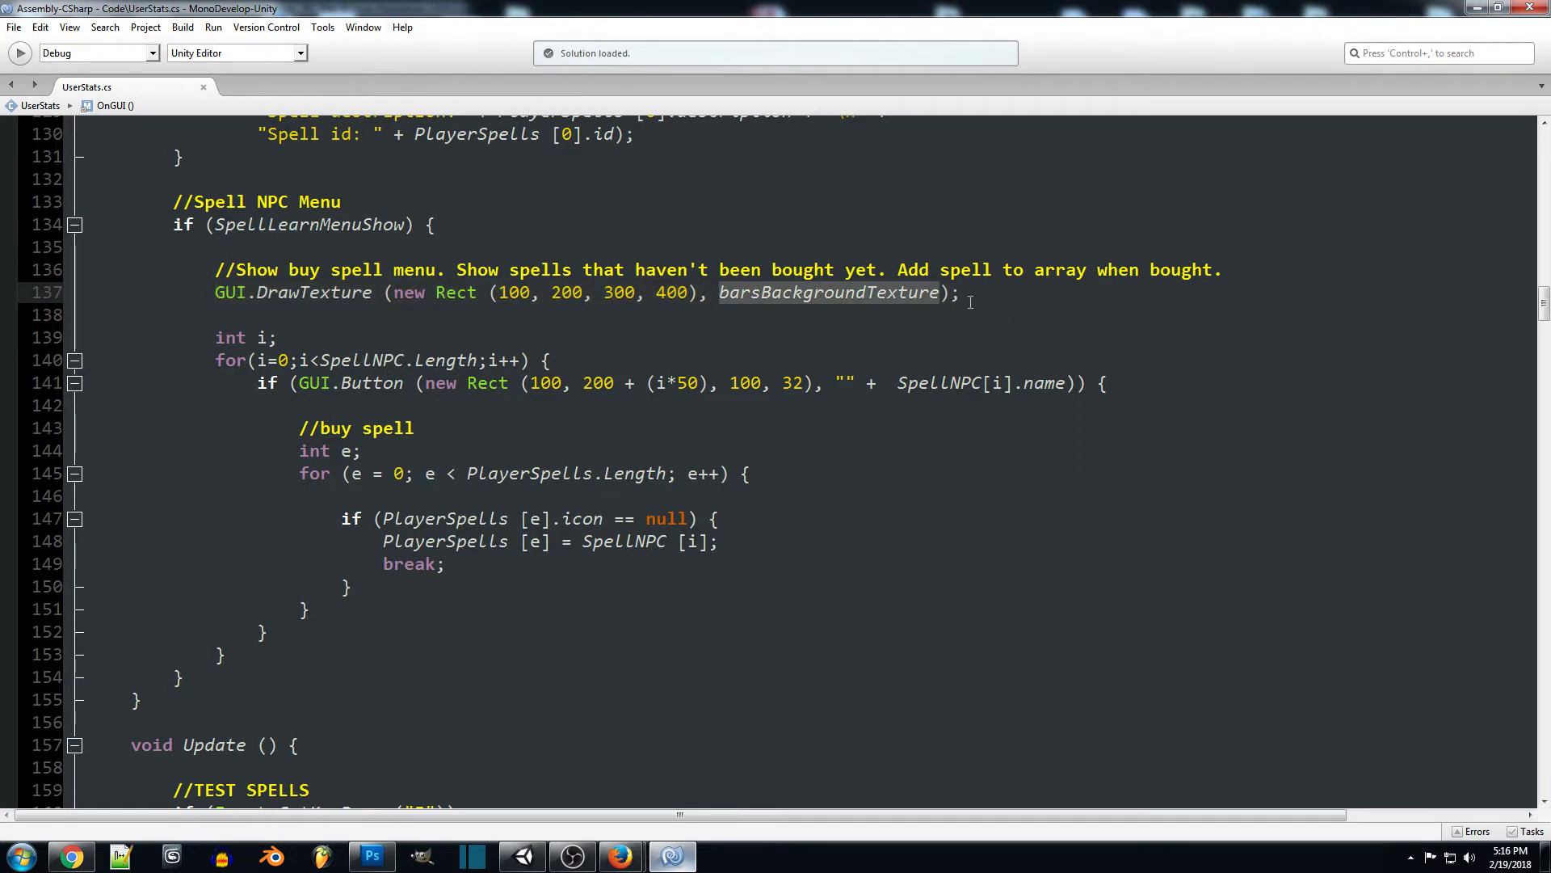
pyautogui.moveTo(971, 301); pyautogui.dragTo(217, 291)
pyautogui.click(587, 305)
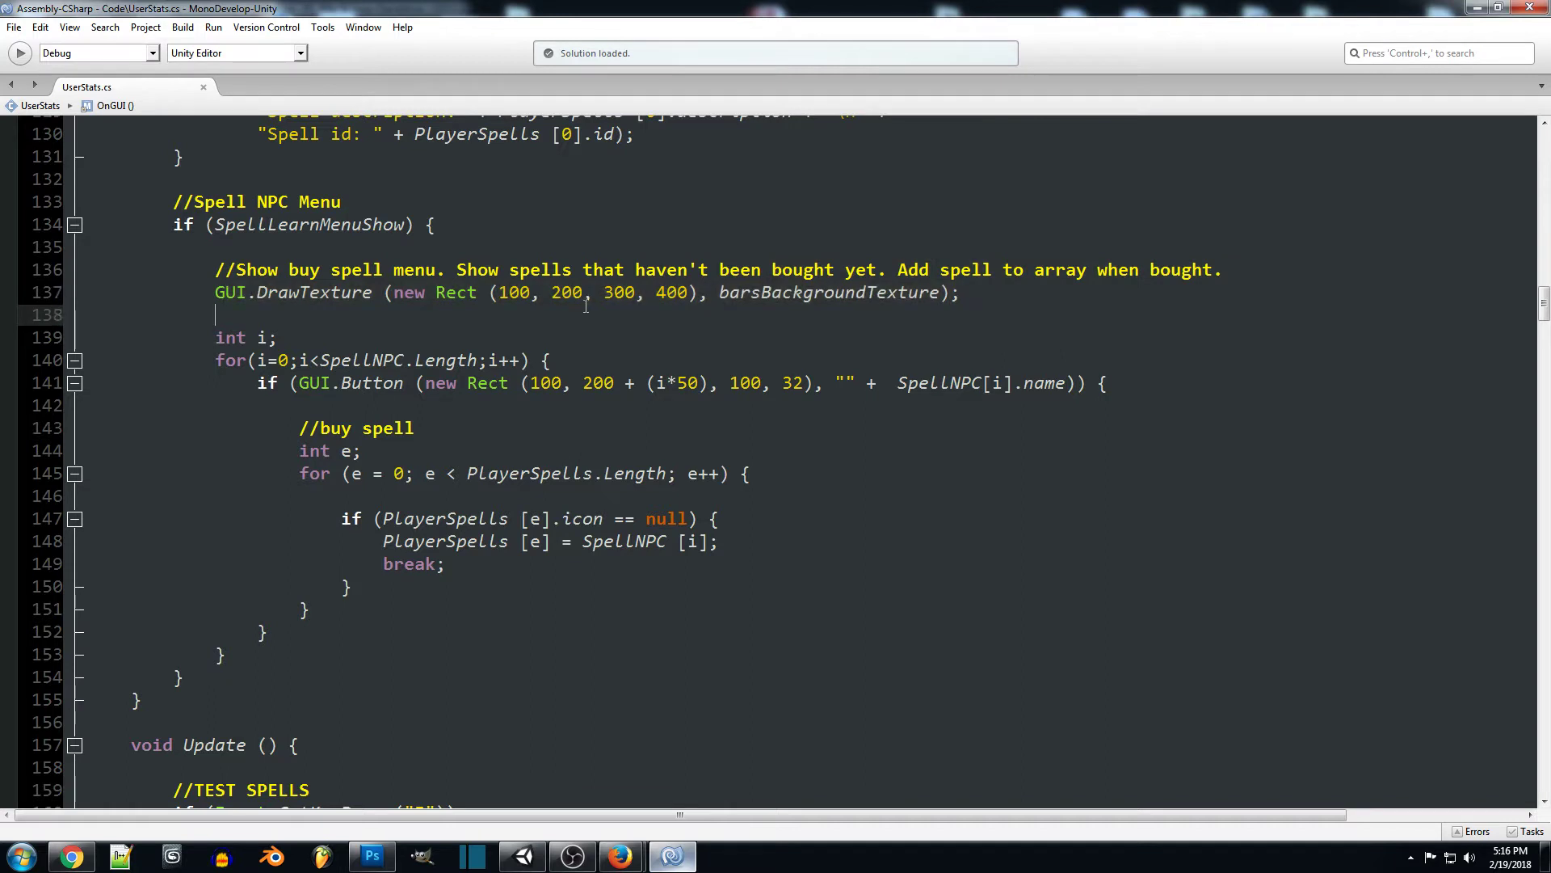
pyautogui.moveTo(584, 295); pyautogui.dragTo(497, 295)
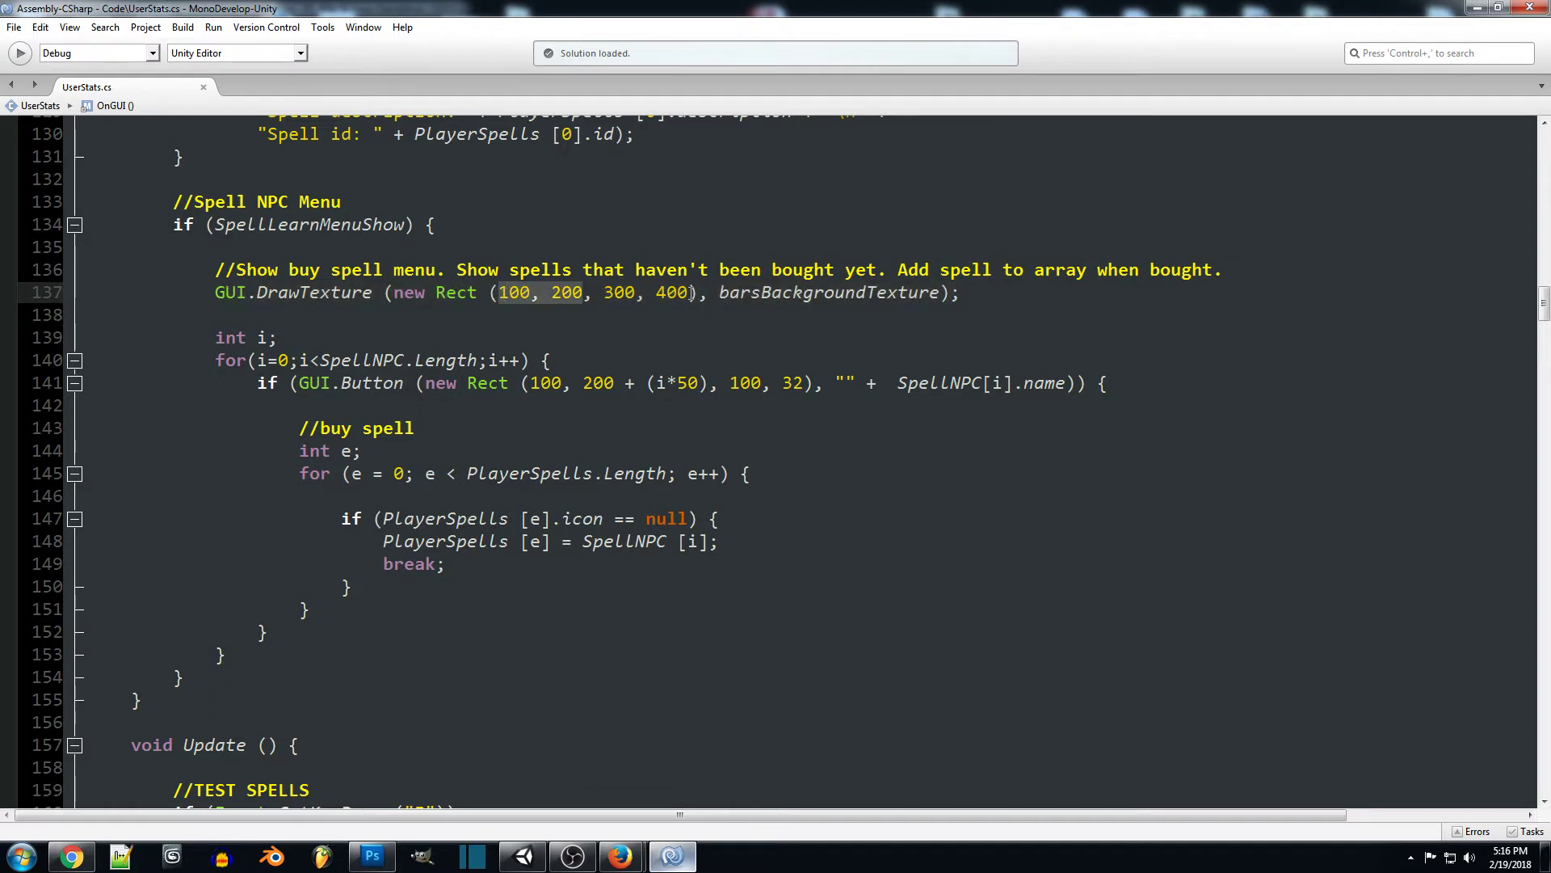
pyautogui.moveTo(691, 292); pyautogui.dragTo(594, 292)
pyautogui.click(904, 326)
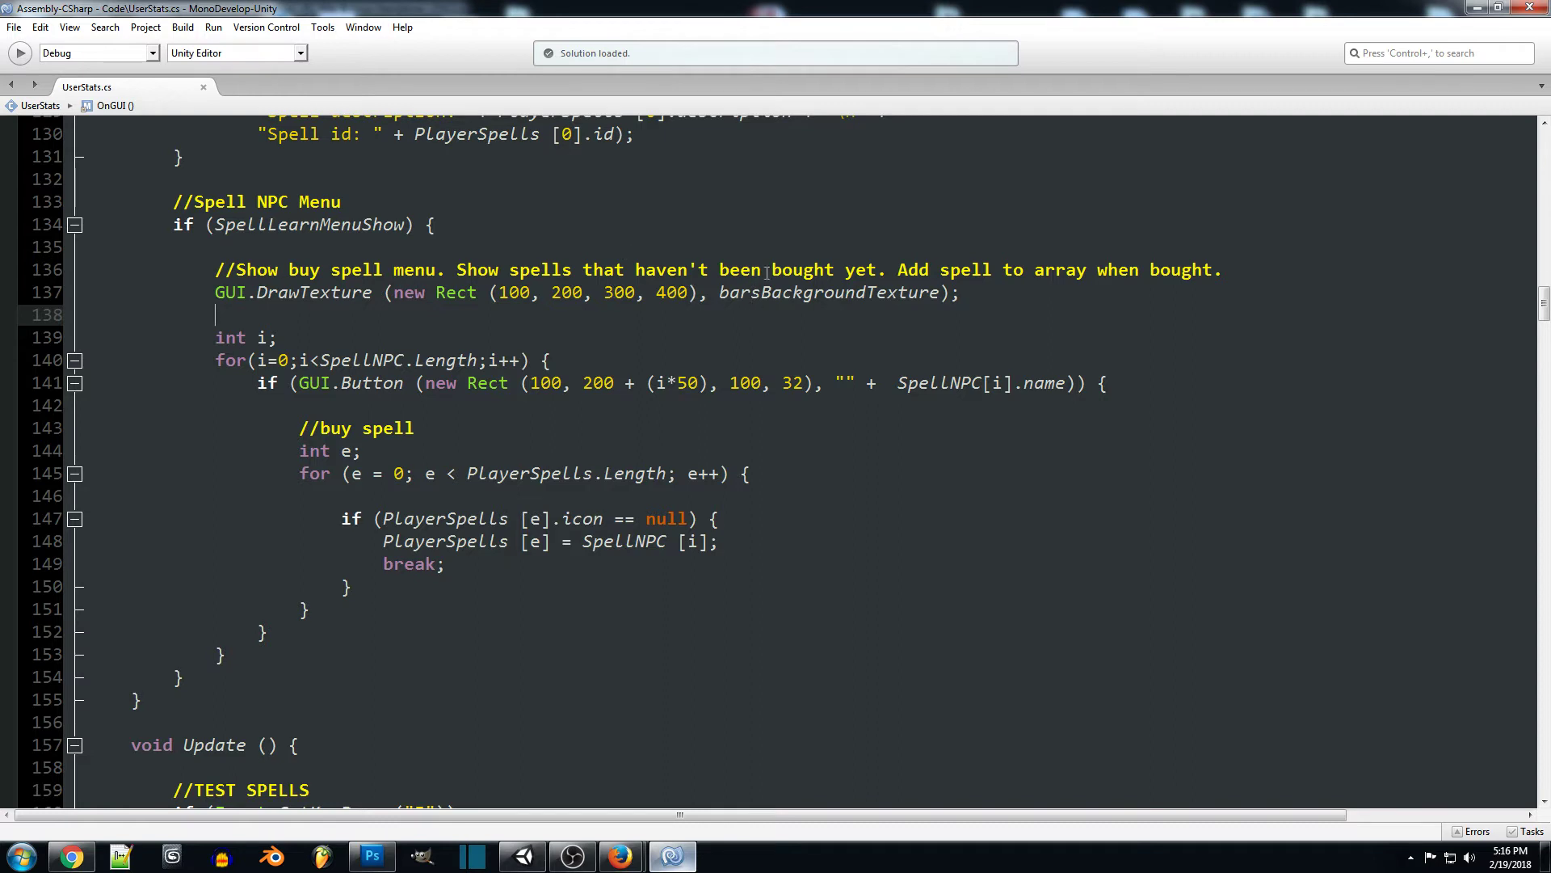
pyautogui.scroll(-1, 408, 269)
pyautogui.click(409, 266)
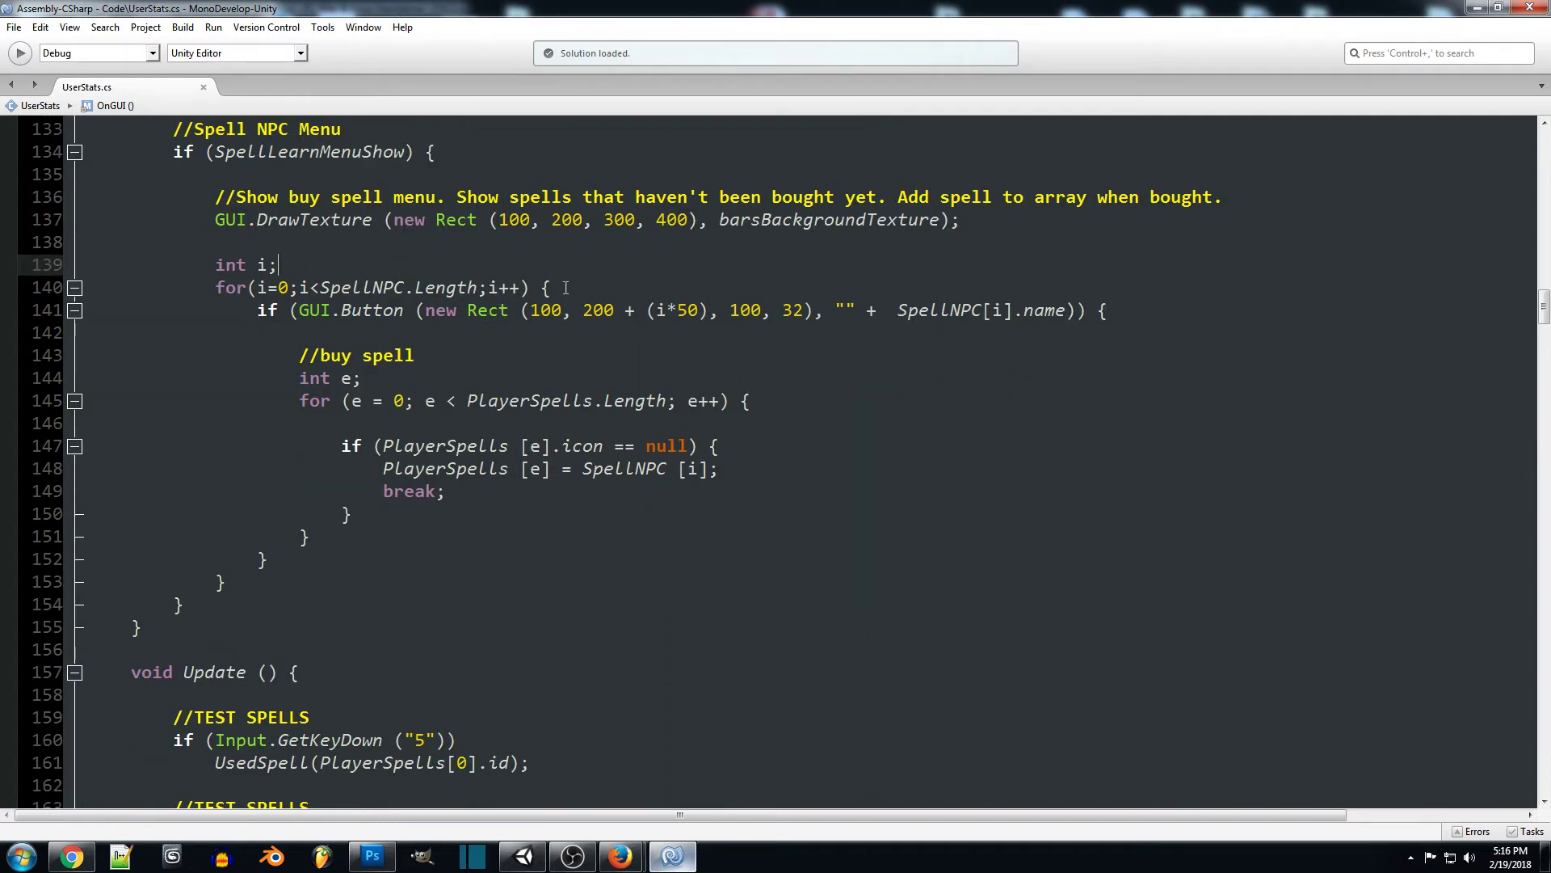
pyautogui.moveTo(552, 287); pyautogui.dragTo(104, 265)
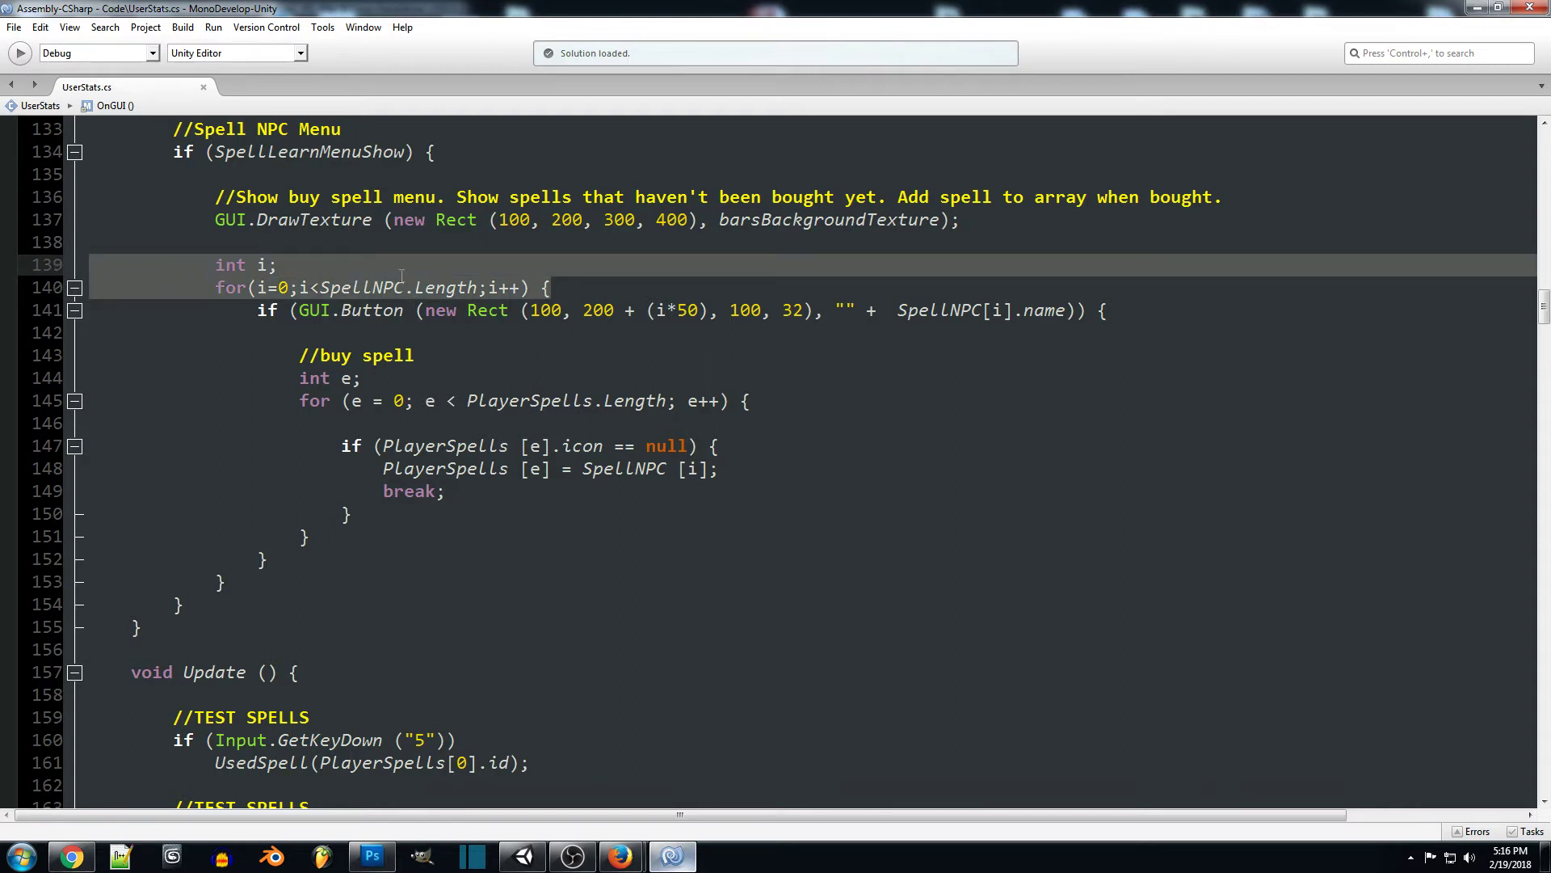
pyautogui.click(354, 287)
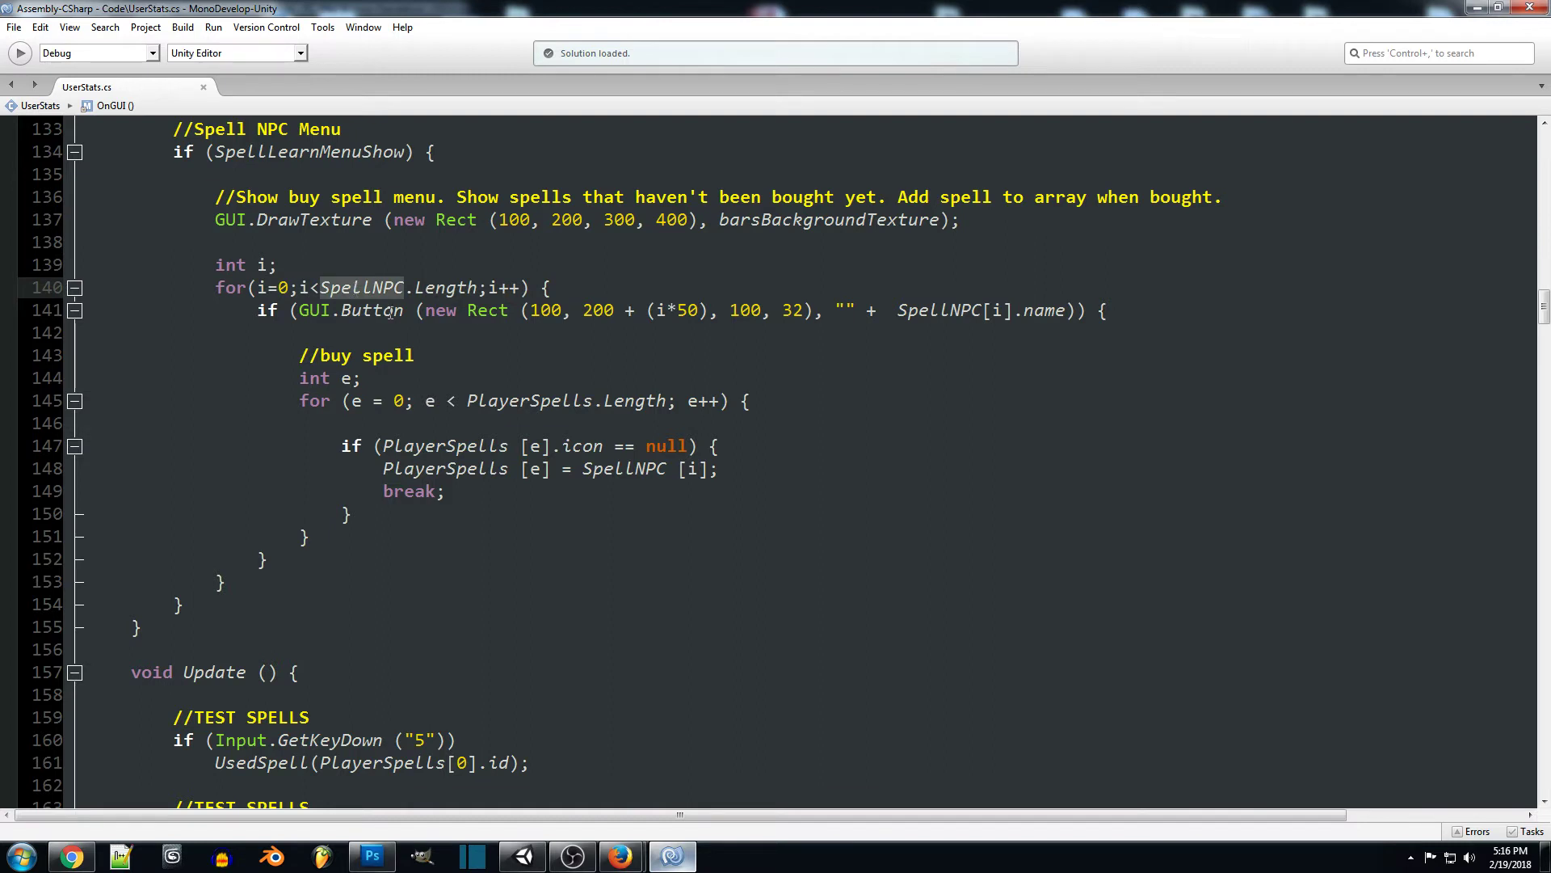
pyautogui.click(430, 291)
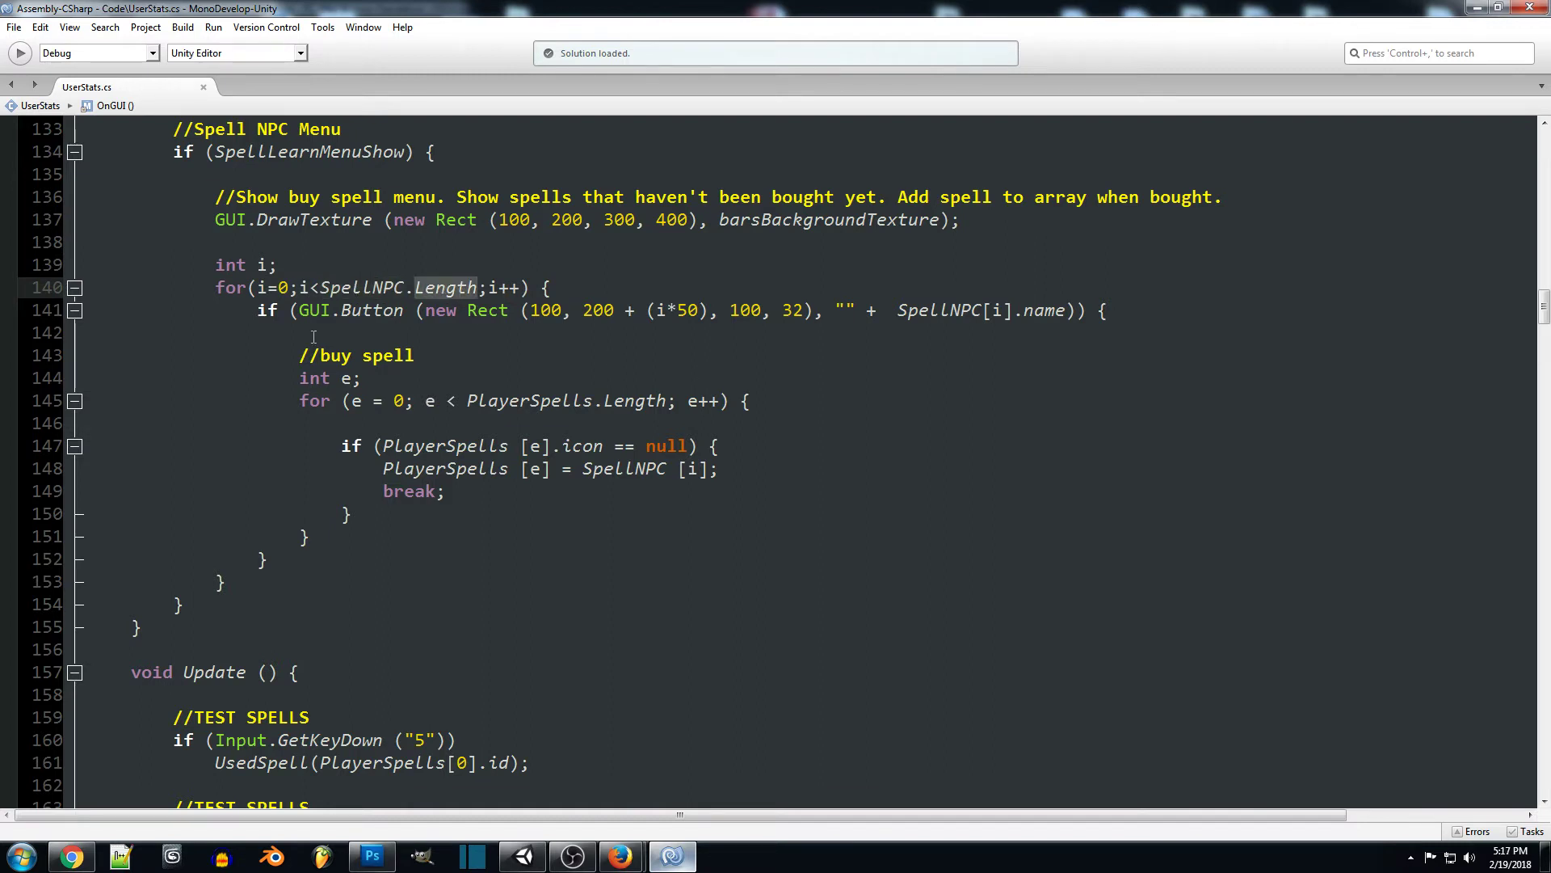
pyautogui.click(363, 288)
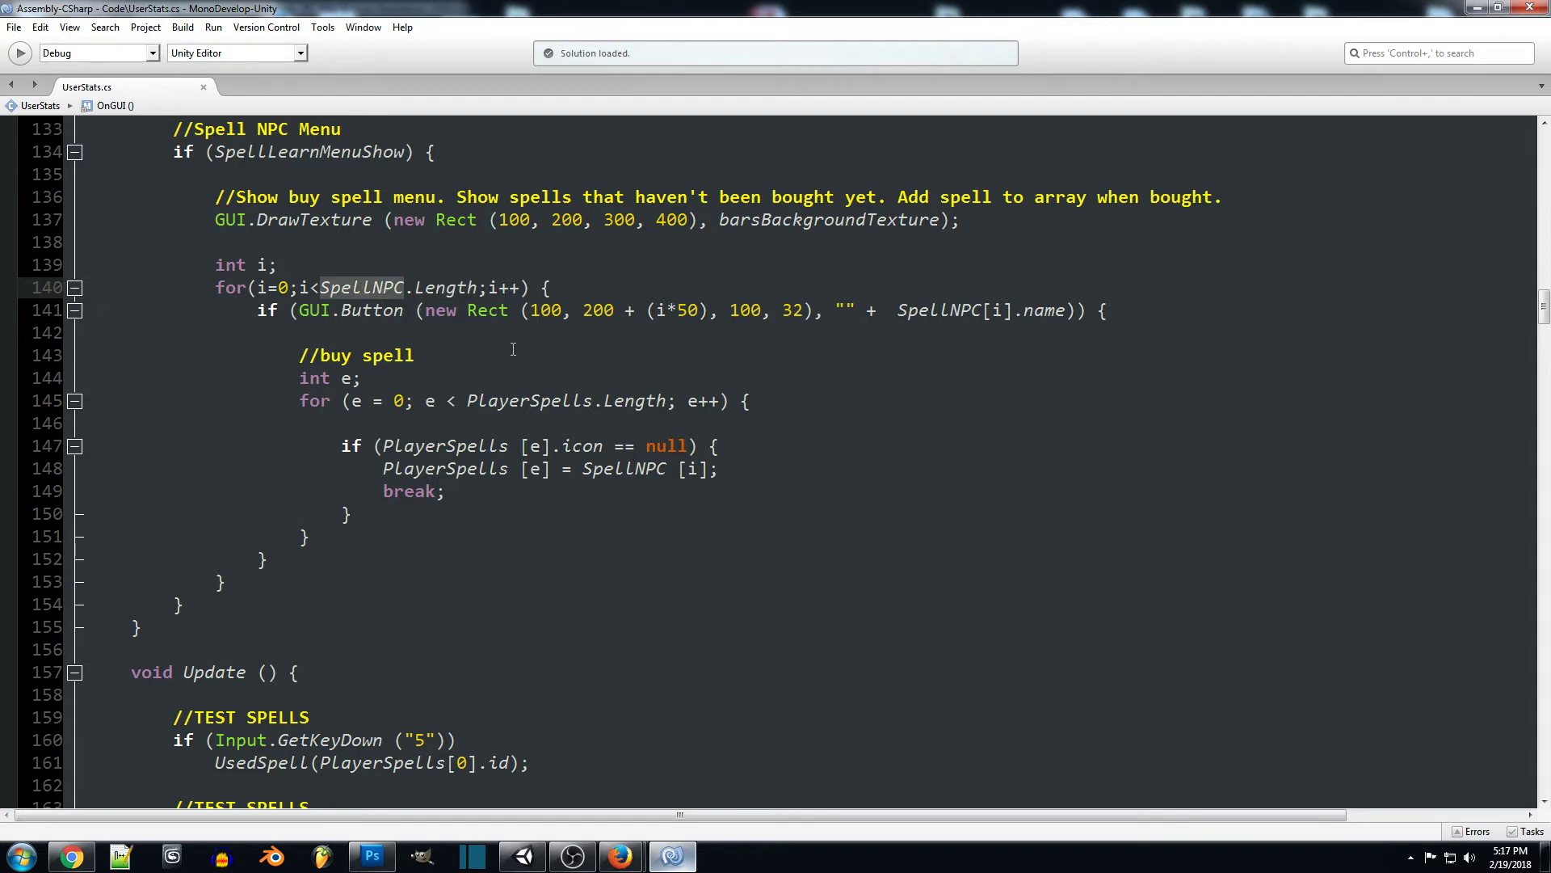
pyautogui.click(554, 288)
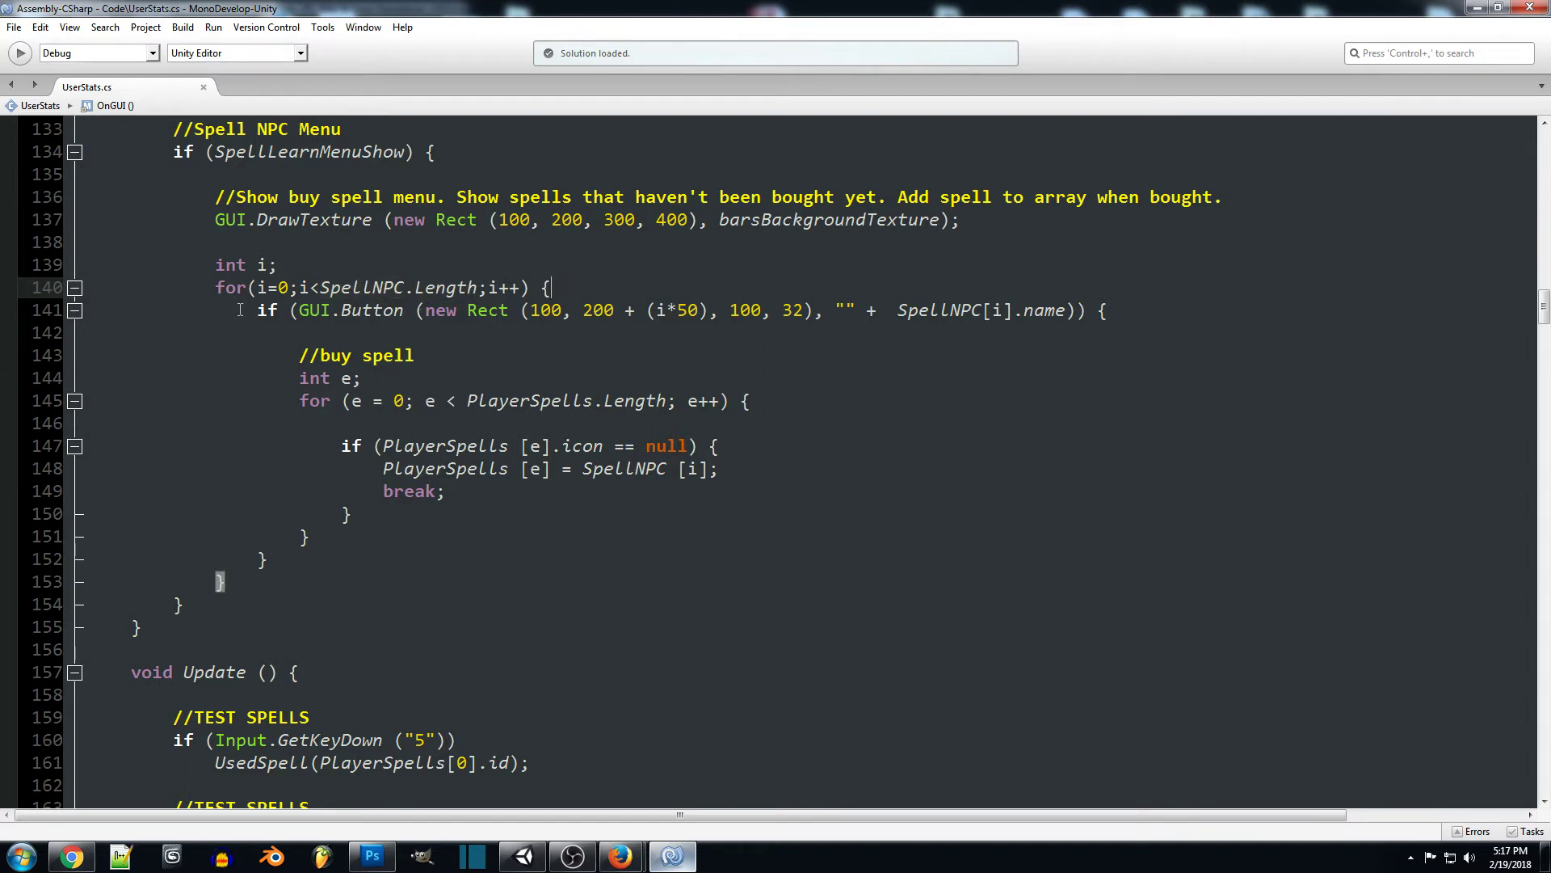
pyautogui.moveTo(257, 312); pyautogui.dragTo(1123, 281)
pyautogui.click(1145, 310)
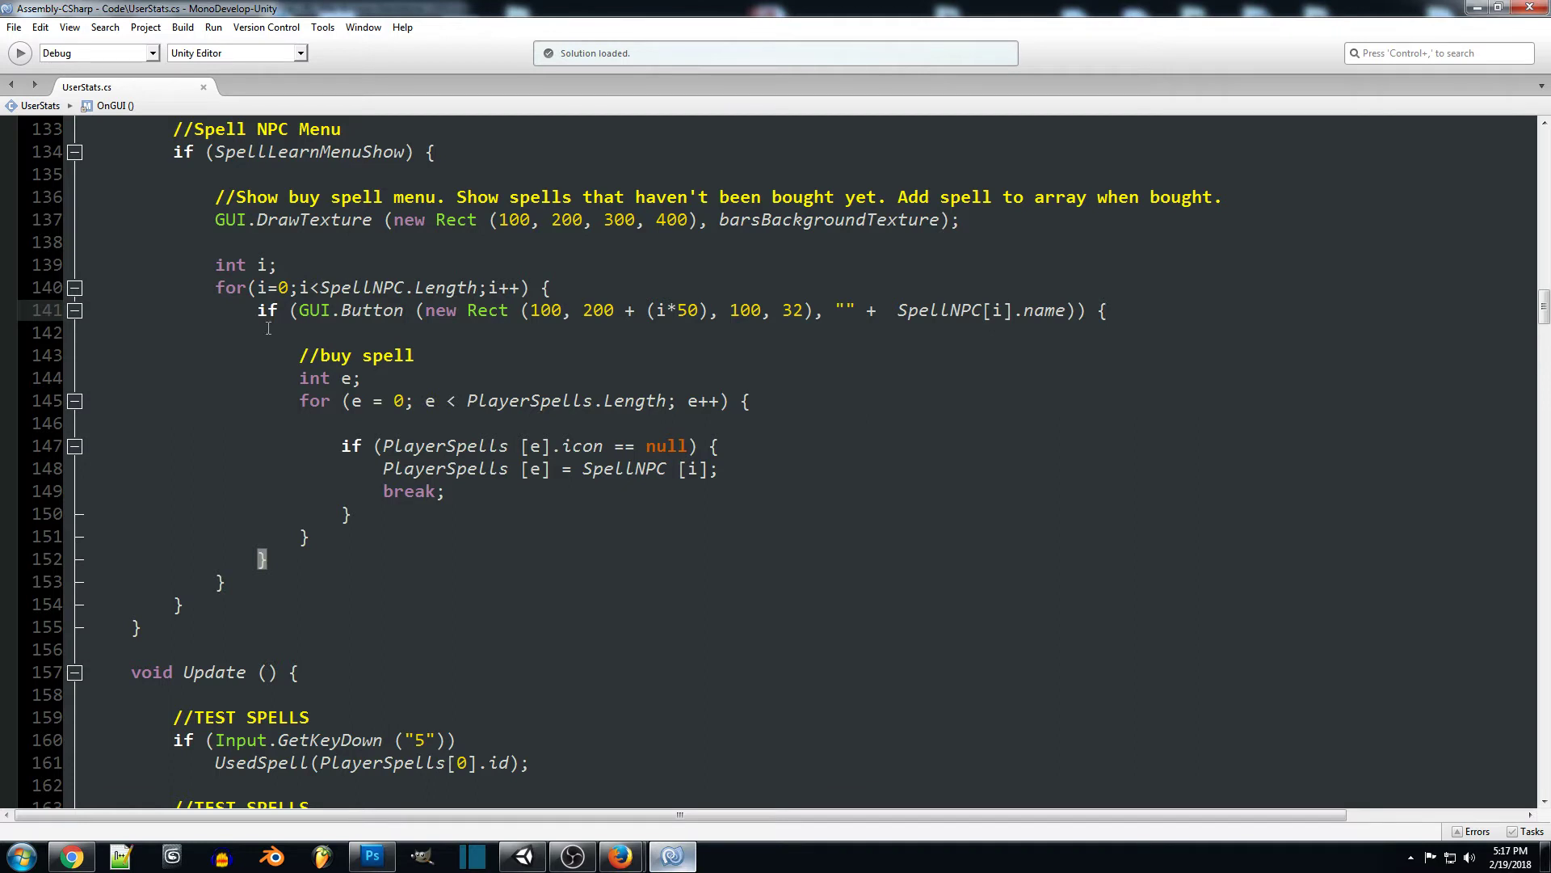
pyautogui.moveTo(257, 311); pyautogui.dragTo(1112, 310)
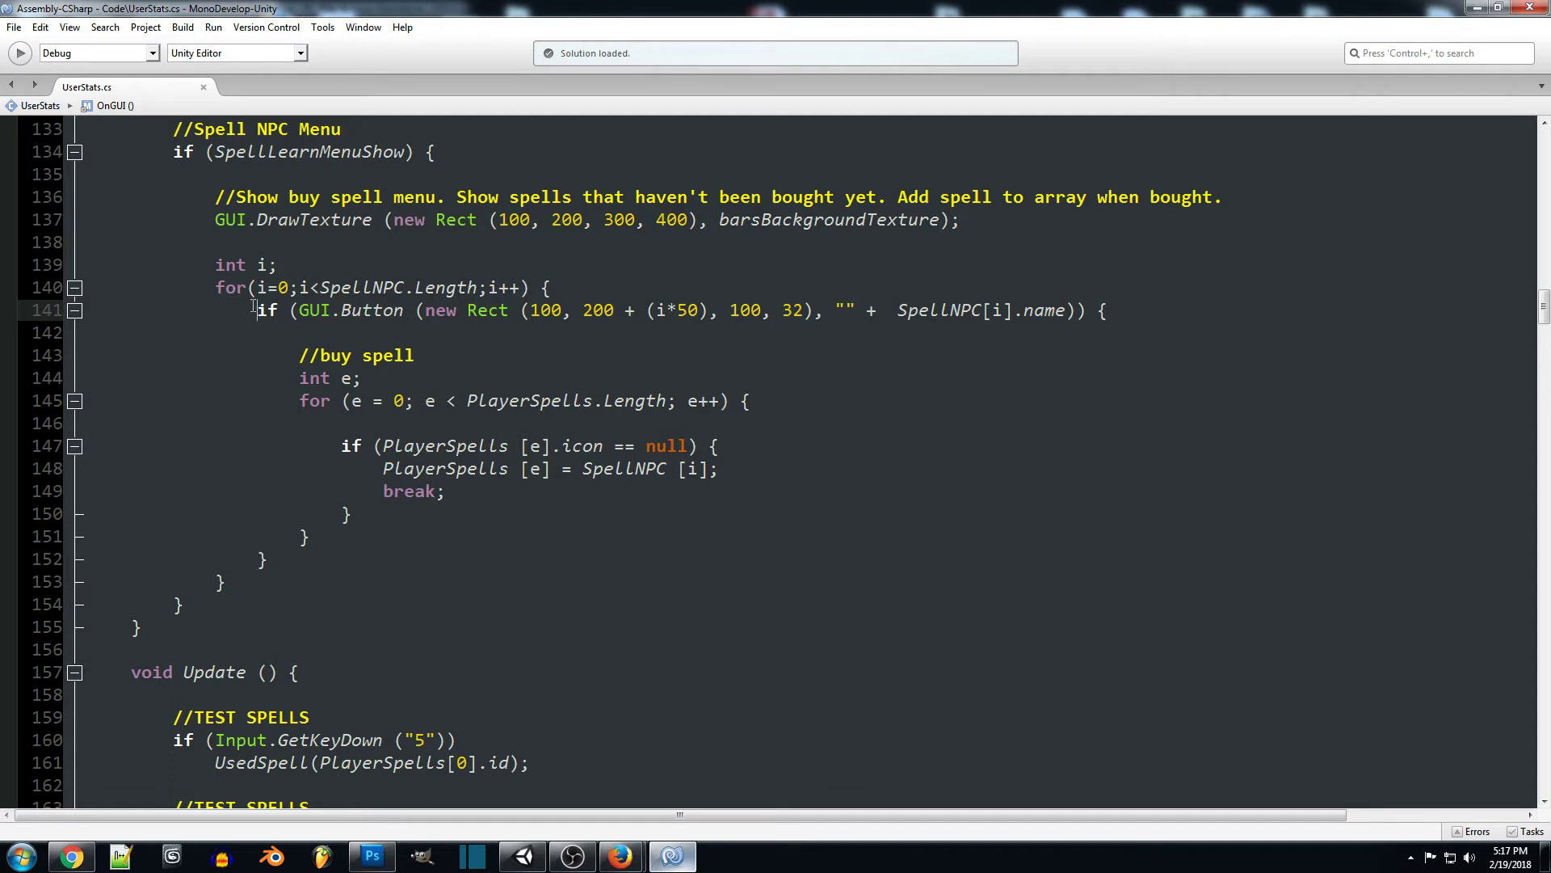
pyautogui.click(1112, 311)
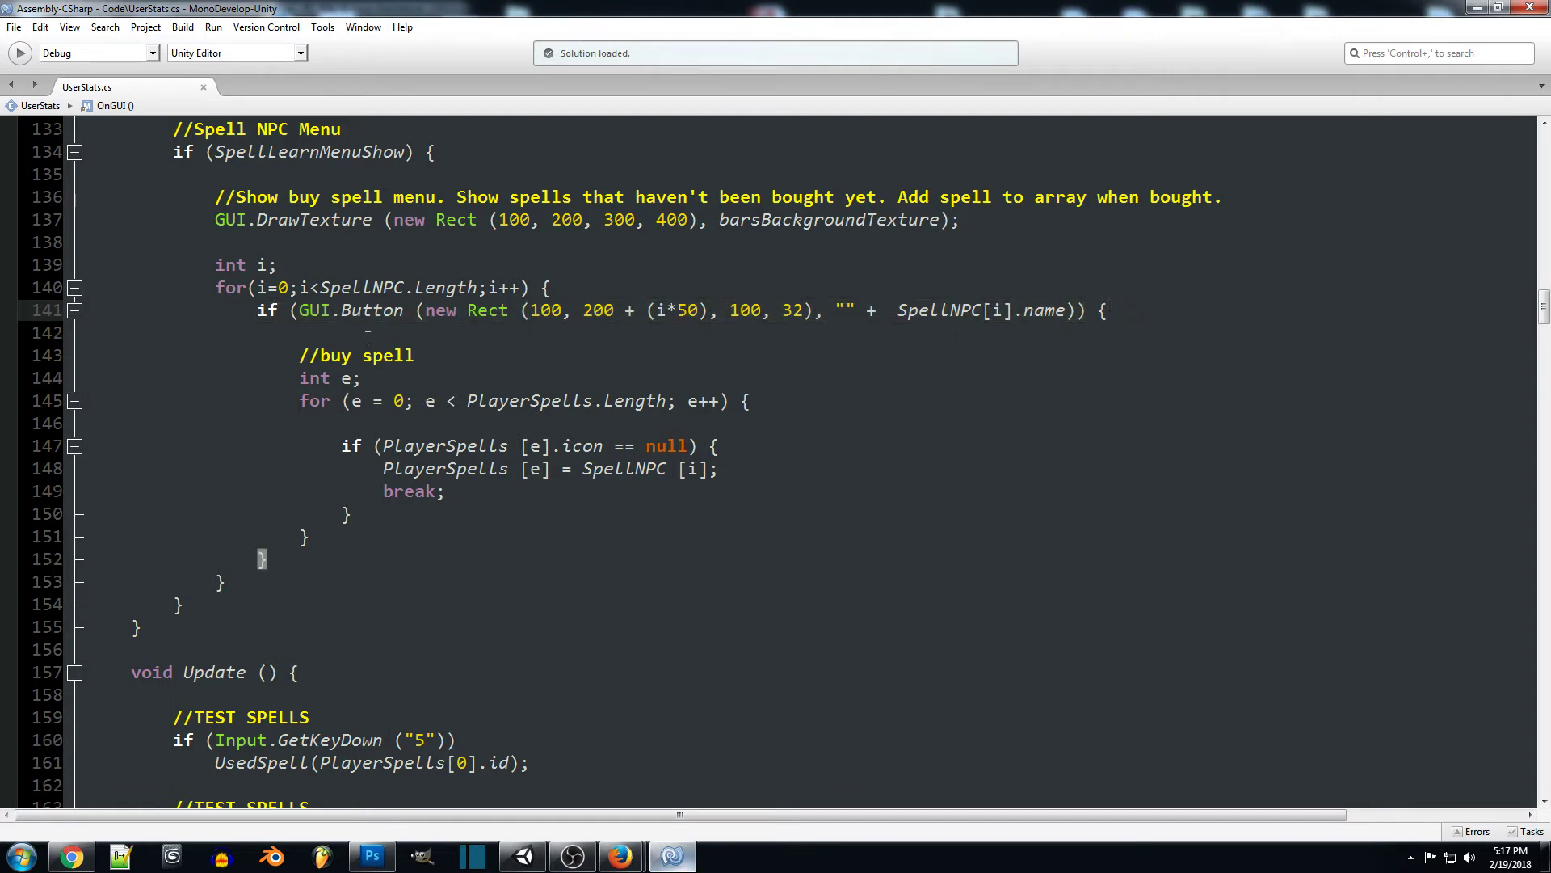
pyautogui.click(846, 310)
pyautogui.moveTo(865, 310); pyautogui.dragTo(1111, 311)
pyautogui.click(1112, 310)
pyautogui.moveTo(897, 310); pyautogui.dragTo(984, 311)
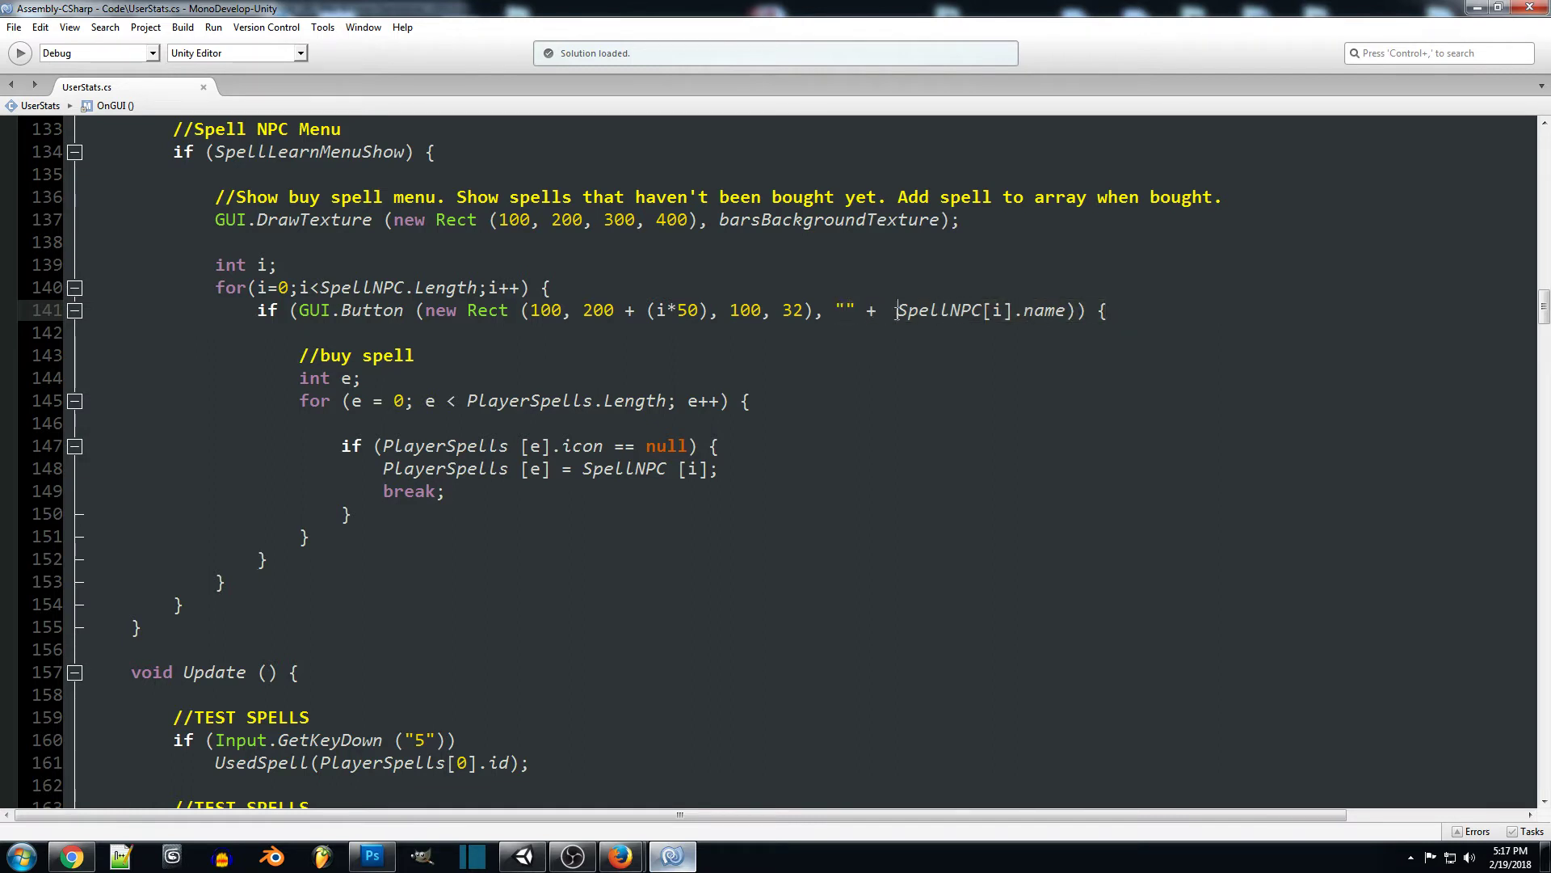
pyautogui.click(991, 311)
pyautogui.press('End')
pyautogui.doubleClick(995, 311)
pyautogui.moveTo(486, 287); pyautogui.dragTo(321, 288)
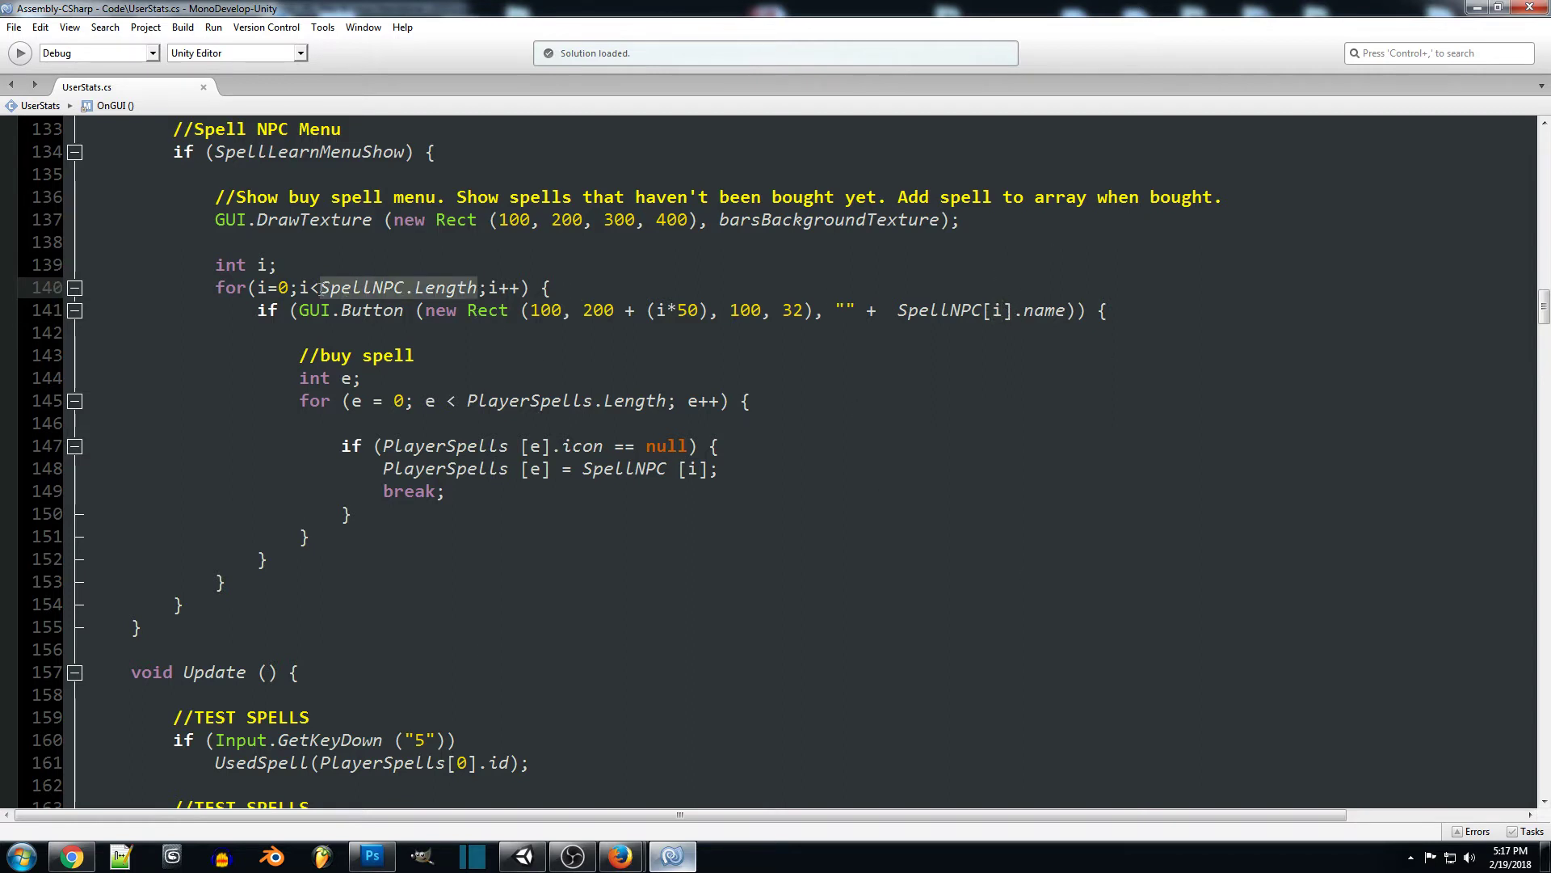
pyautogui.click(1086, 311)
pyautogui.moveTo(1066, 311); pyautogui.dragTo(898, 311)
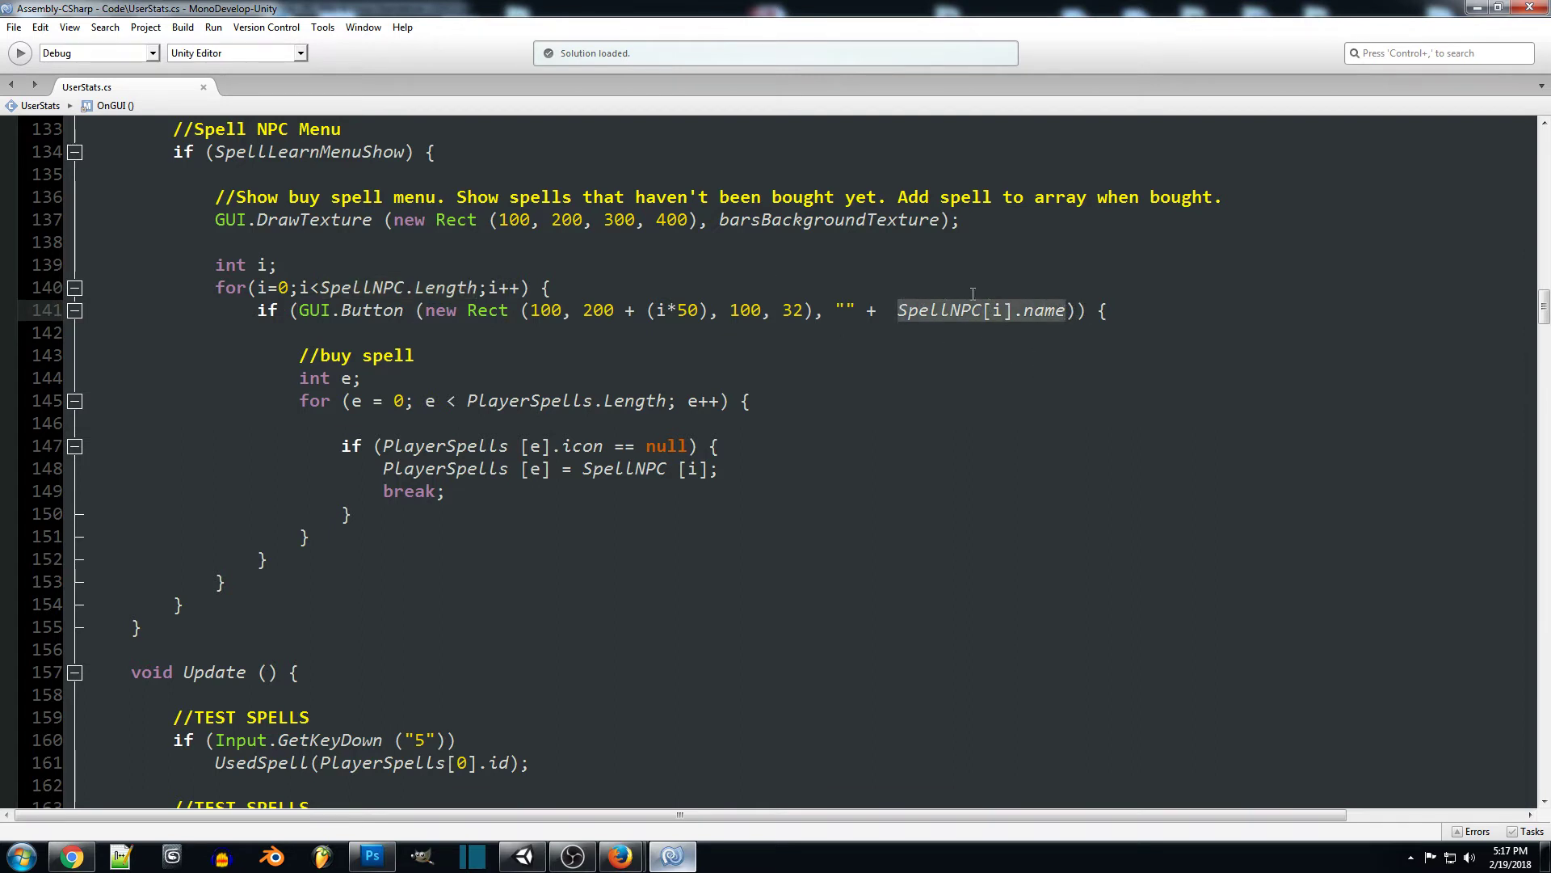
pyautogui.doubleClick(376, 287)
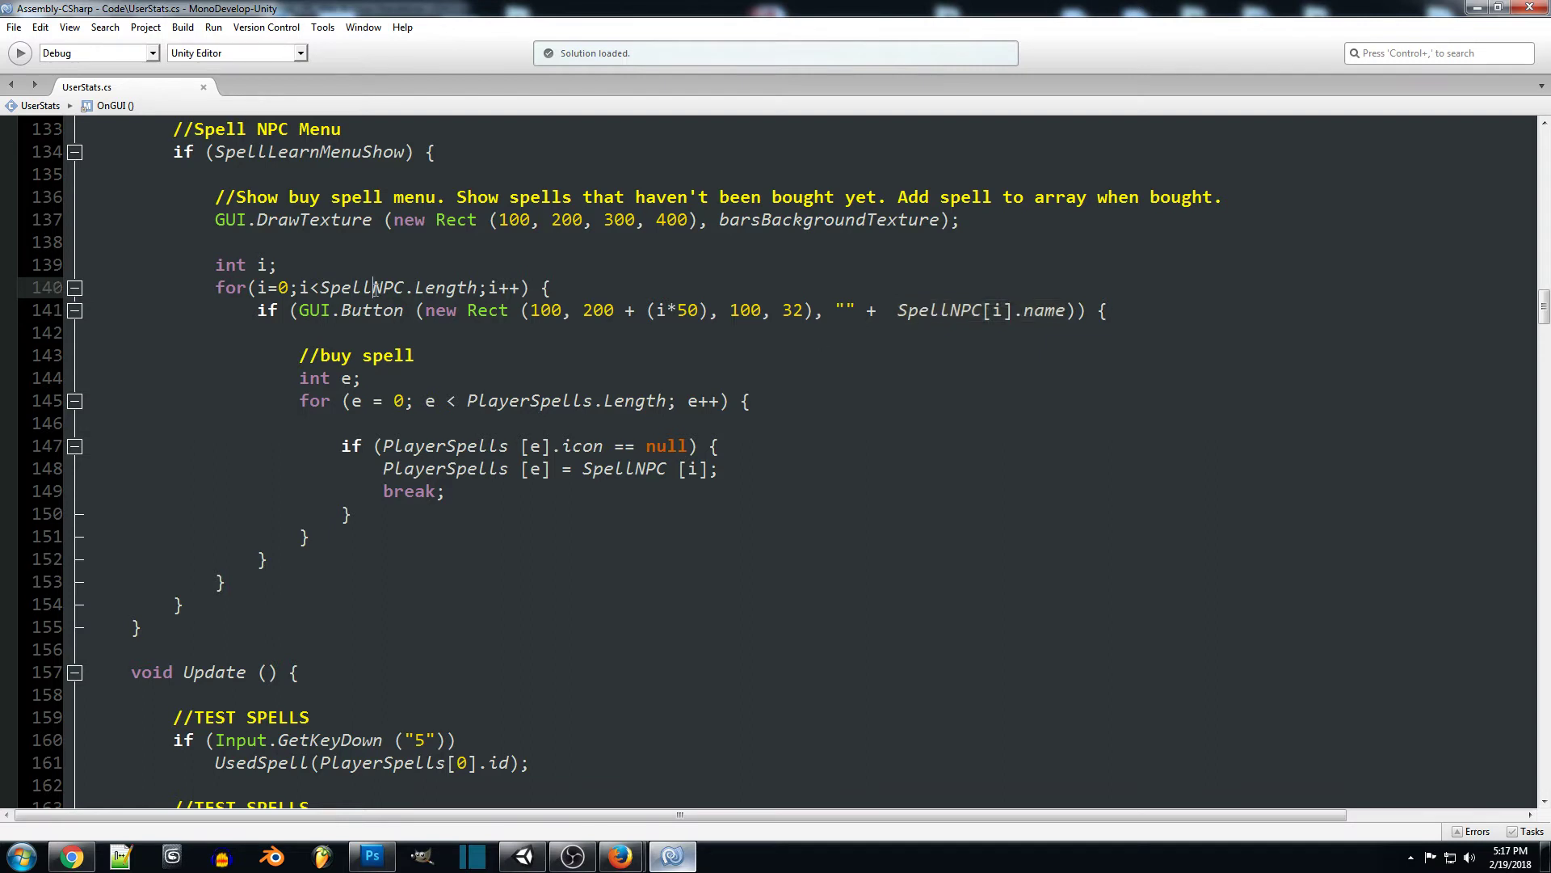
pyautogui.click(1041, 310)
pyautogui.scroll(-1, 451, 404)
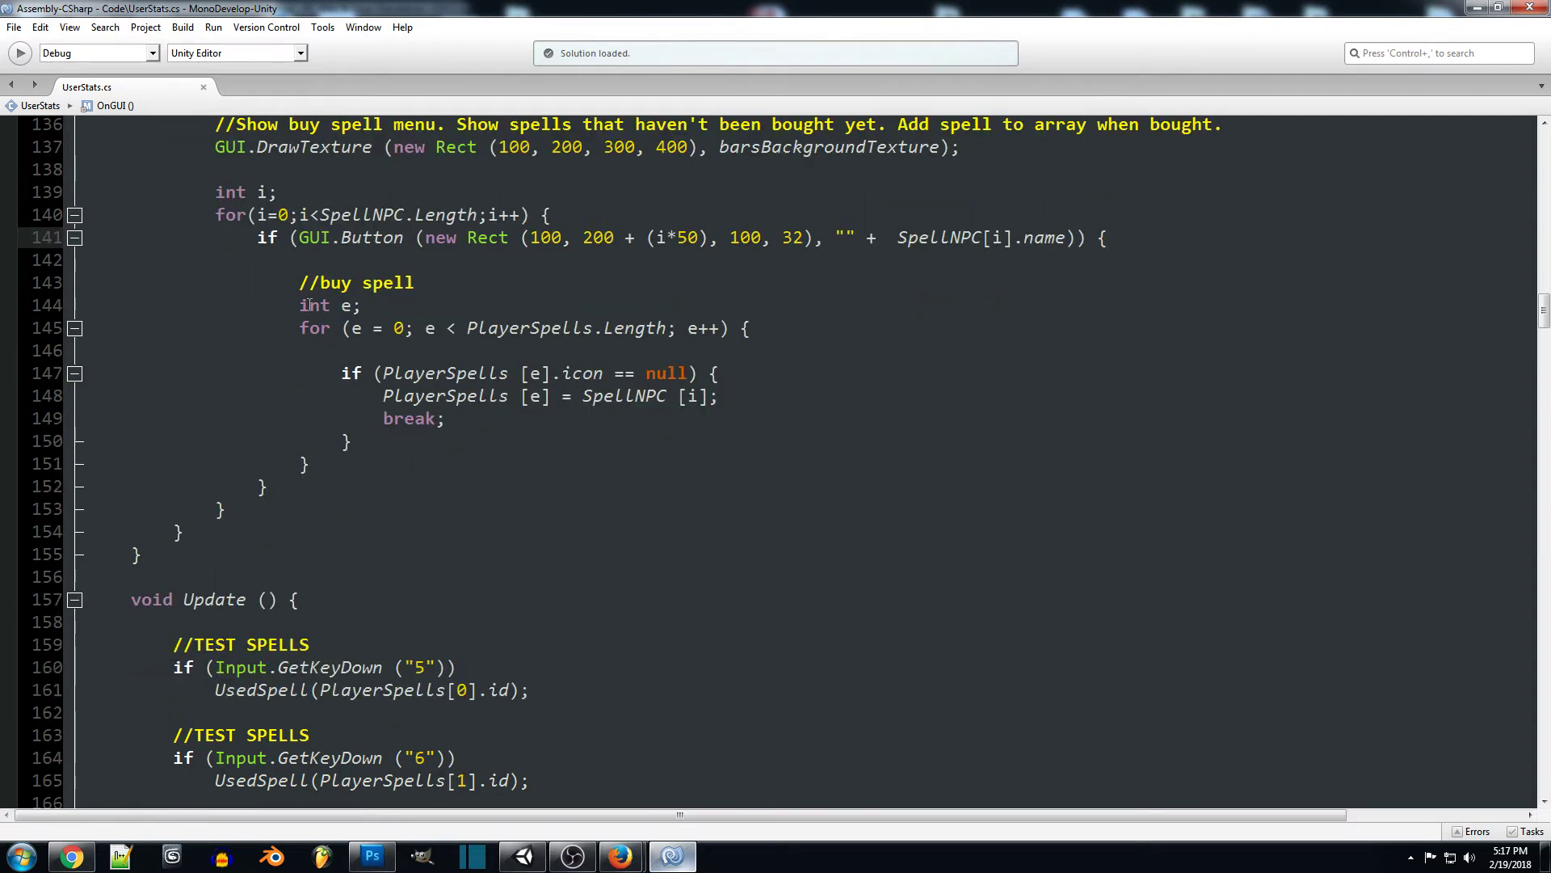
pyautogui.moveTo(299, 303); pyautogui.dragTo(808, 326)
pyautogui.click(784, 336)
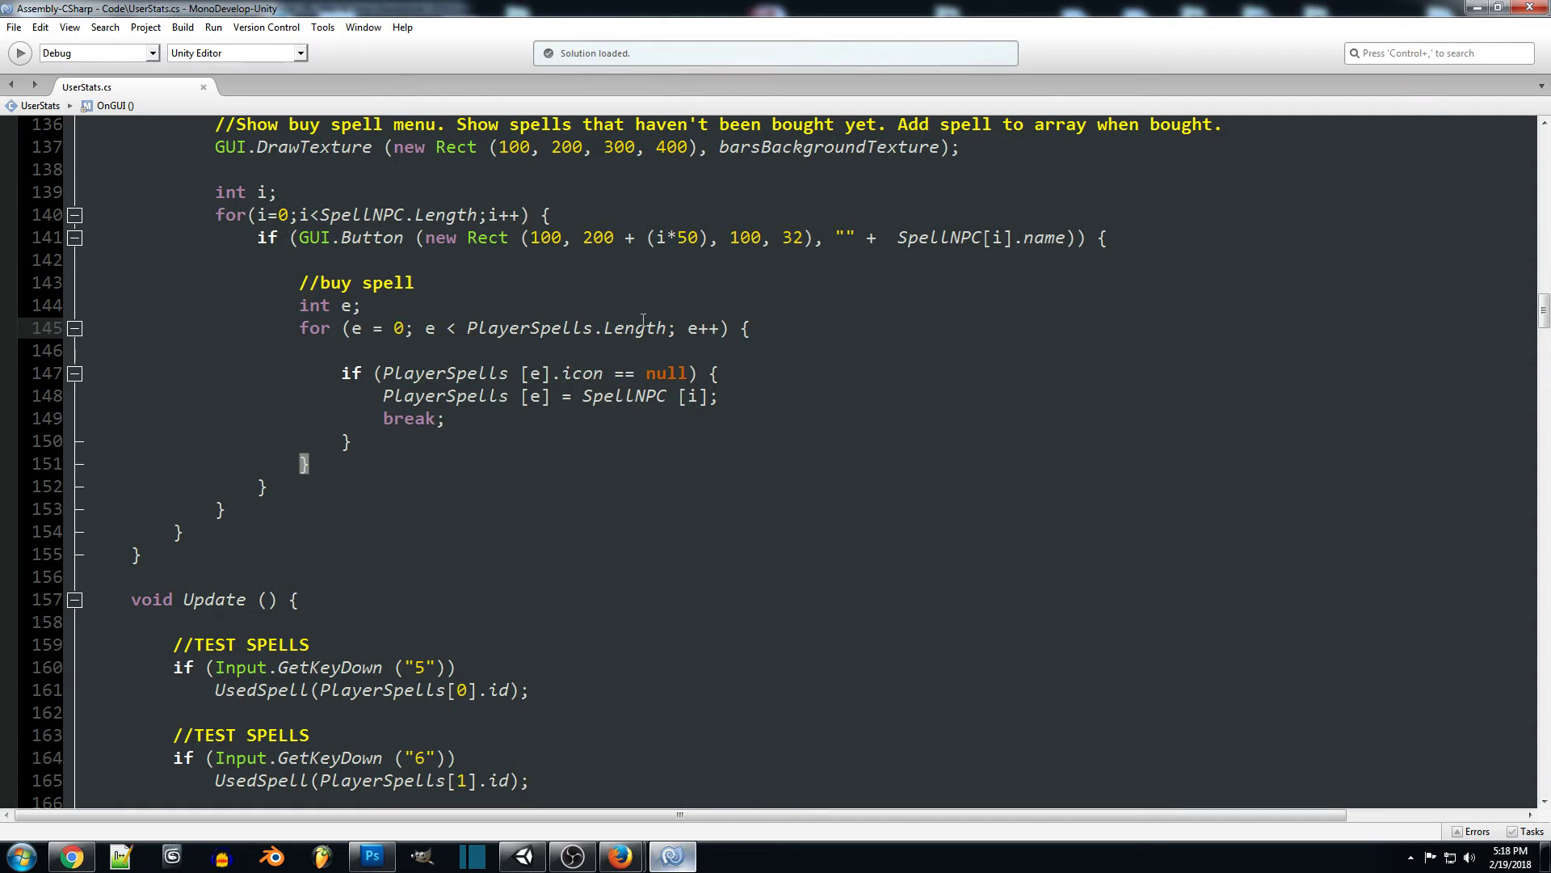
pyautogui.moveTo(215, 237); pyautogui.dragTo(1126, 246)
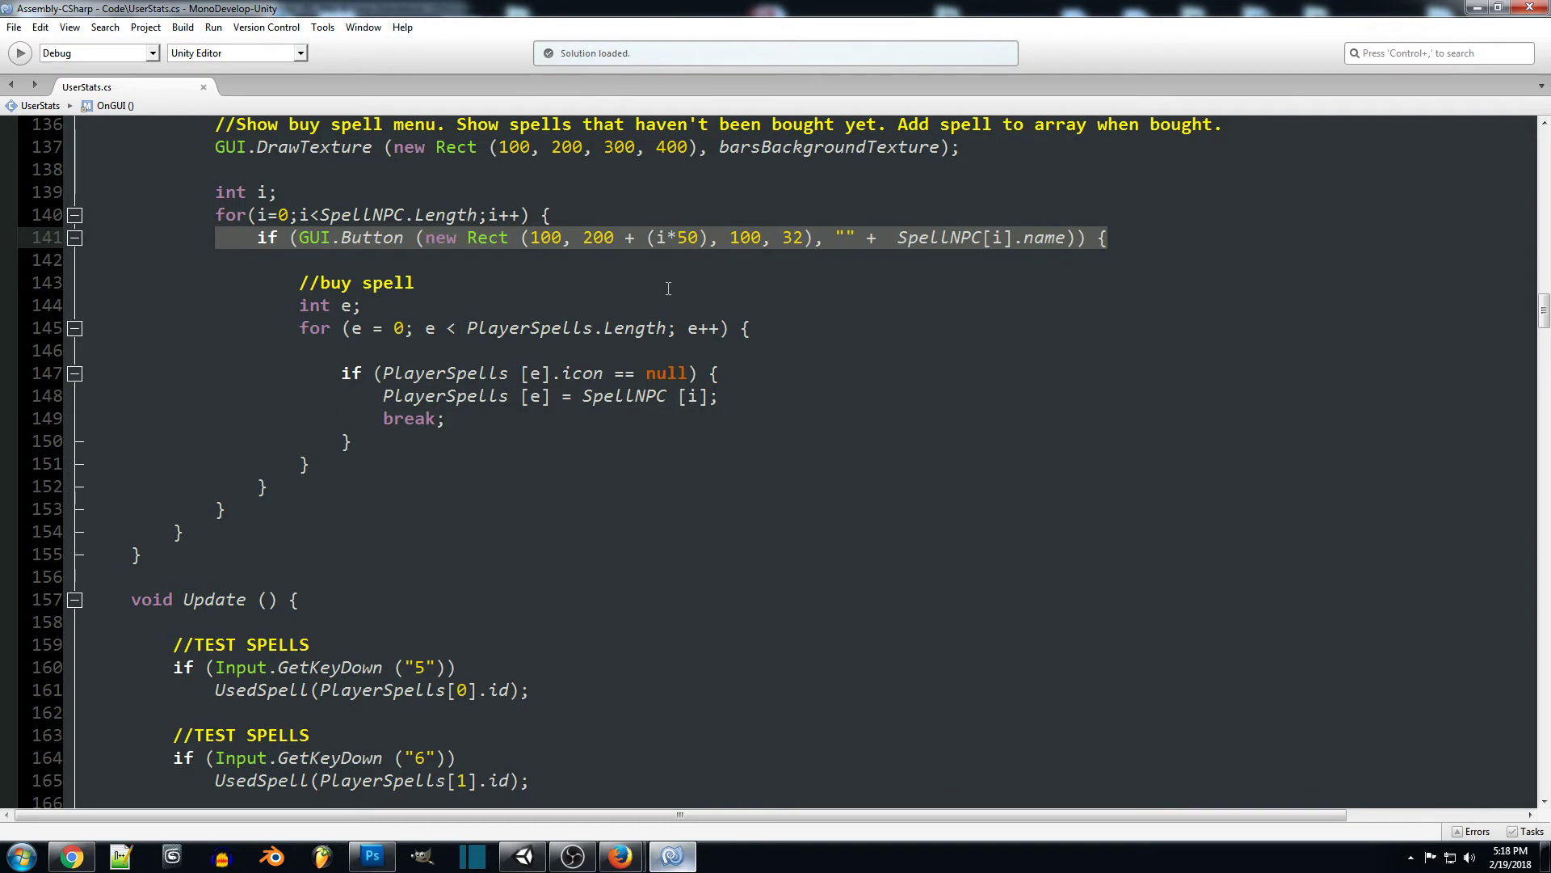
pyautogui.click(789, 327)
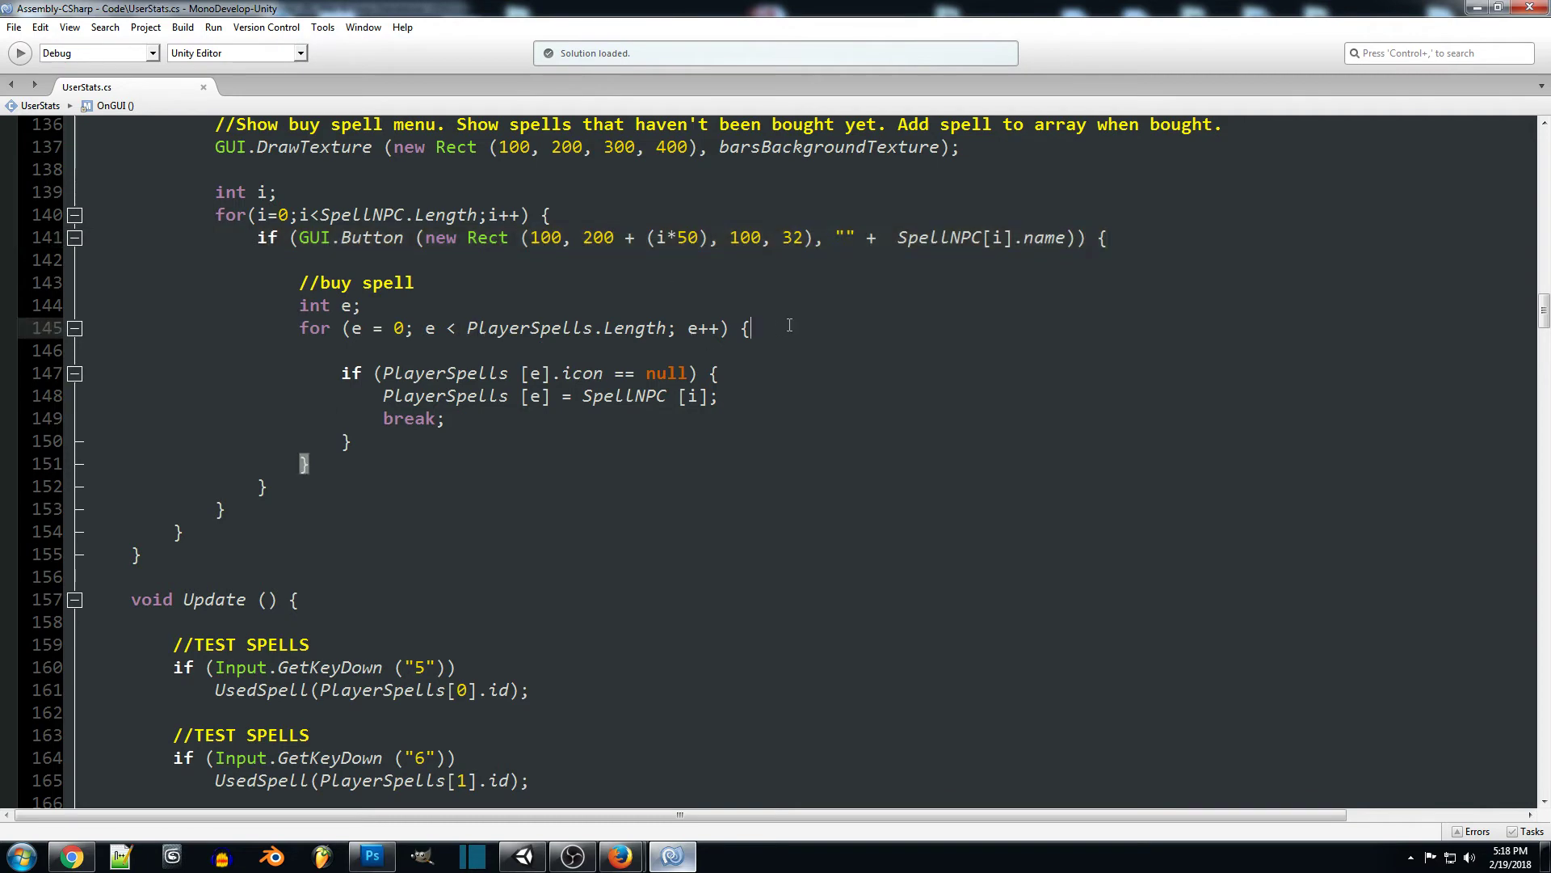
pyautogui.scroll(-1, 776, 395)
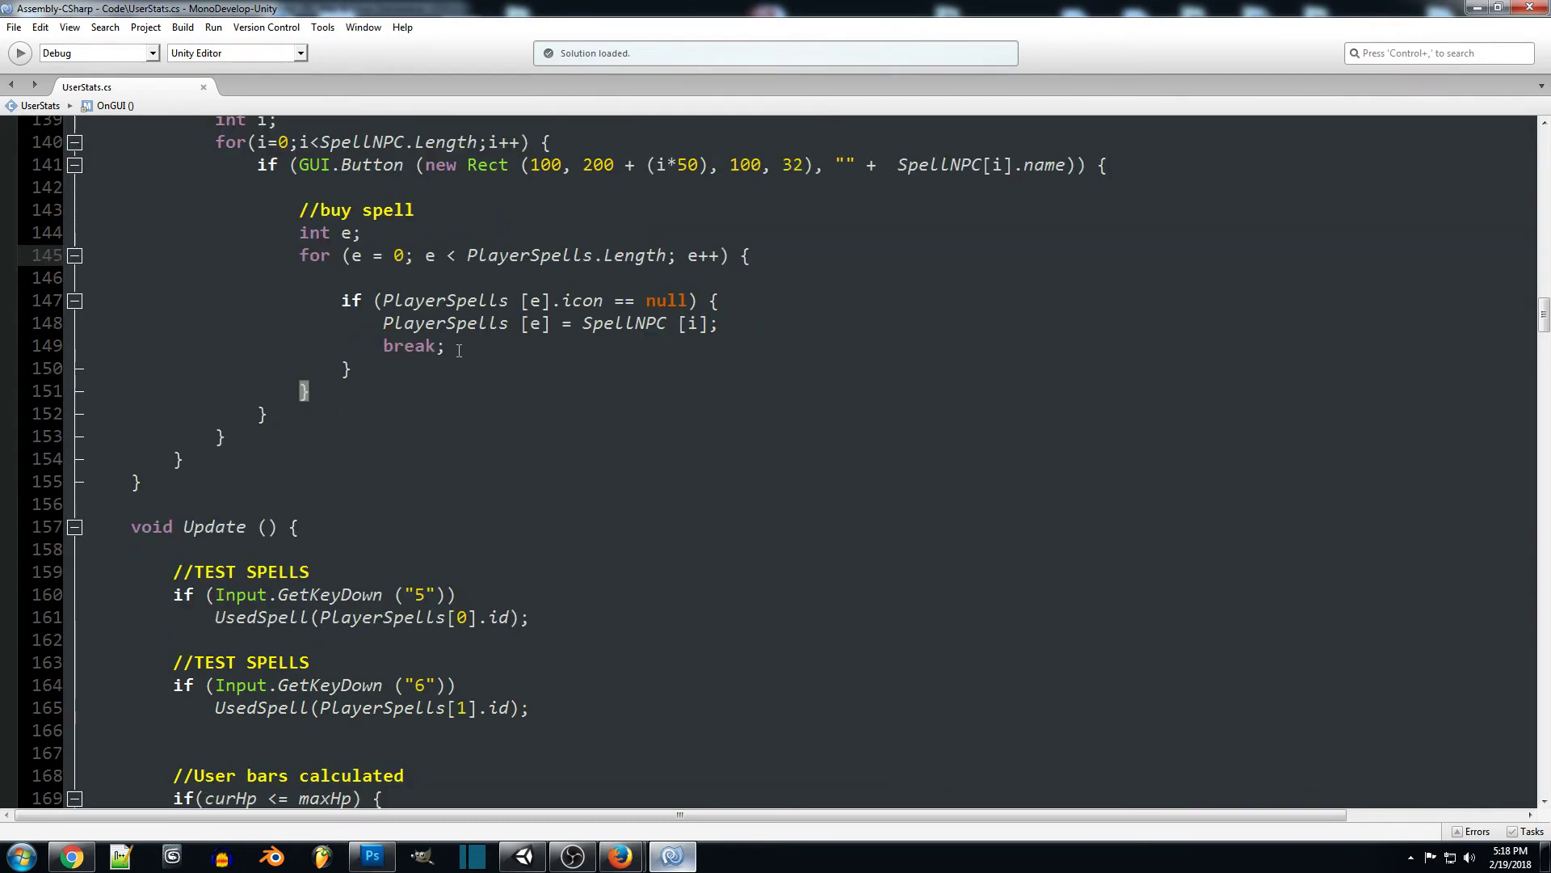
pyautogui.scroll(1, 604, 362)
pyautogui.press('Left')
pyautogui.press('Left')
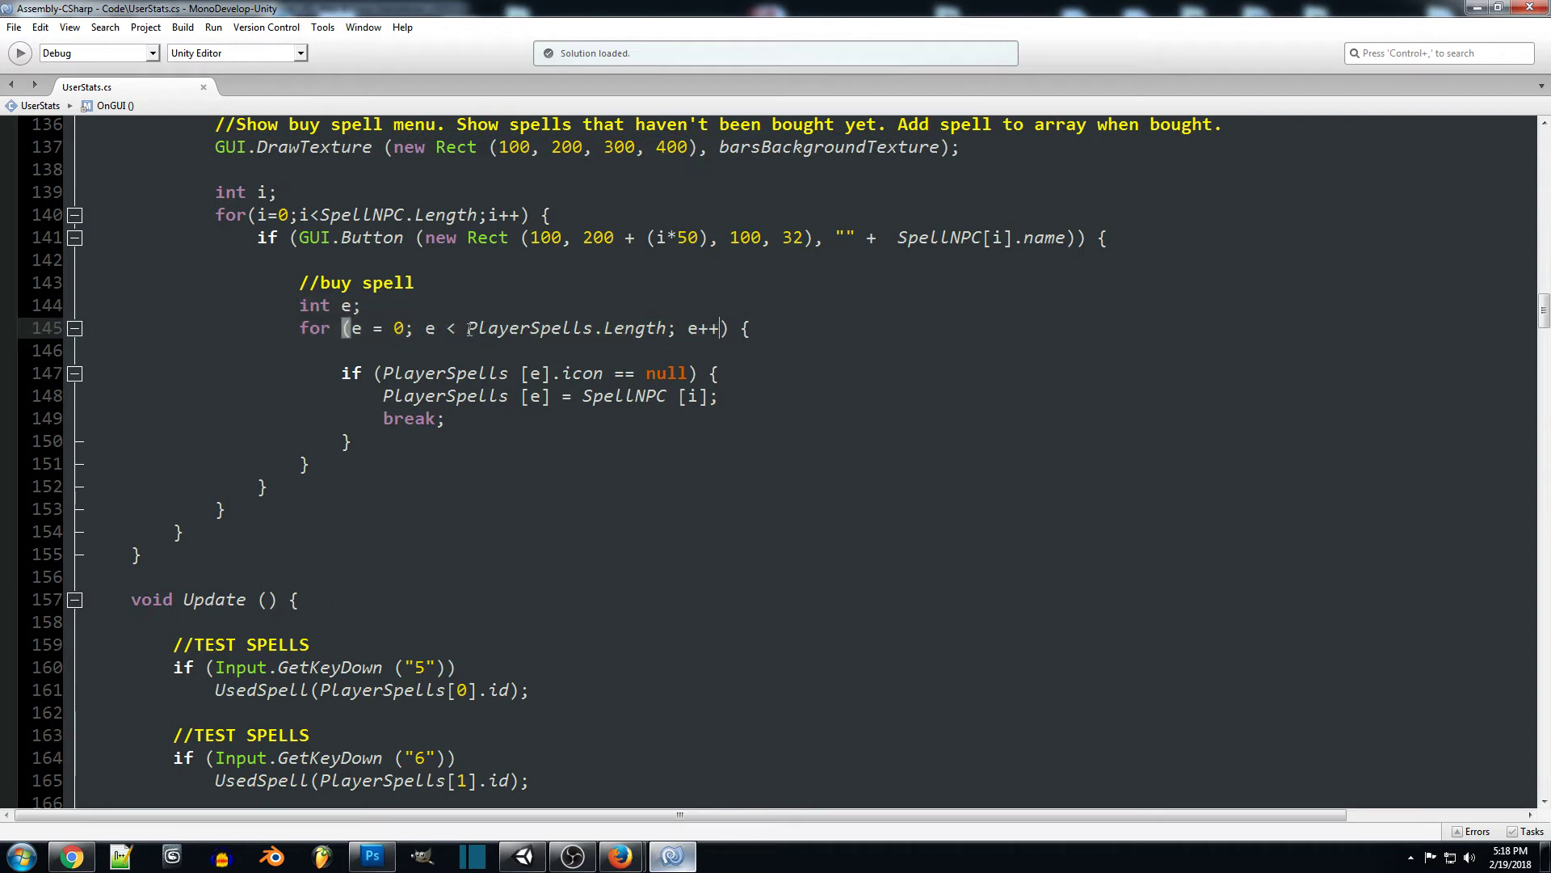
pyautogui.moveTo(469, 327); pyautogui.dragTo(597, 330)
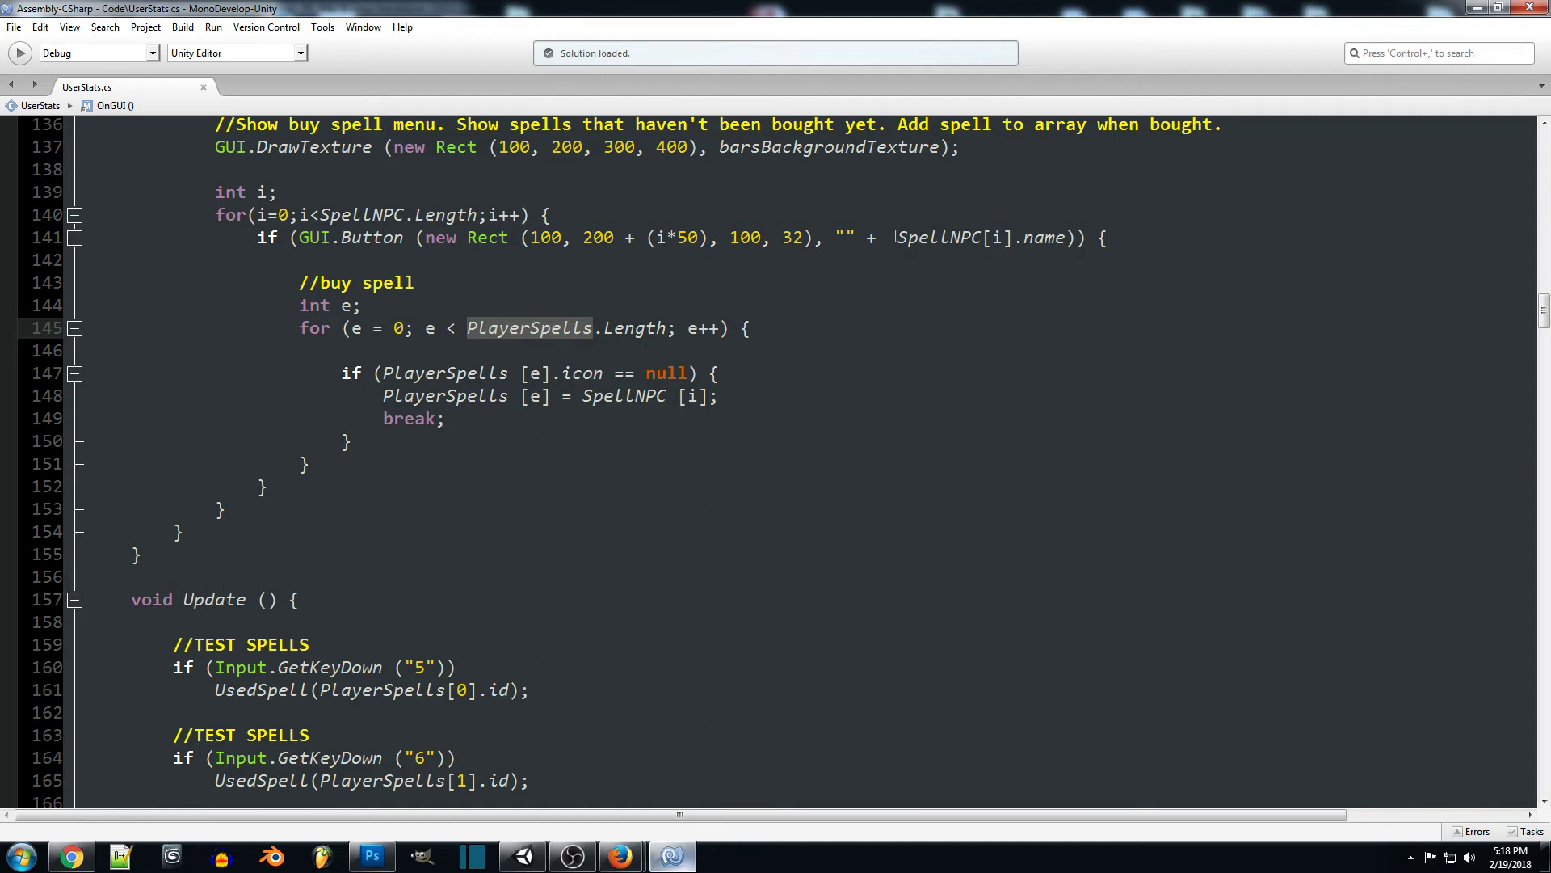
pyautogui.moveTo(896, 238); pyautogui.dragTo(1014, 239)
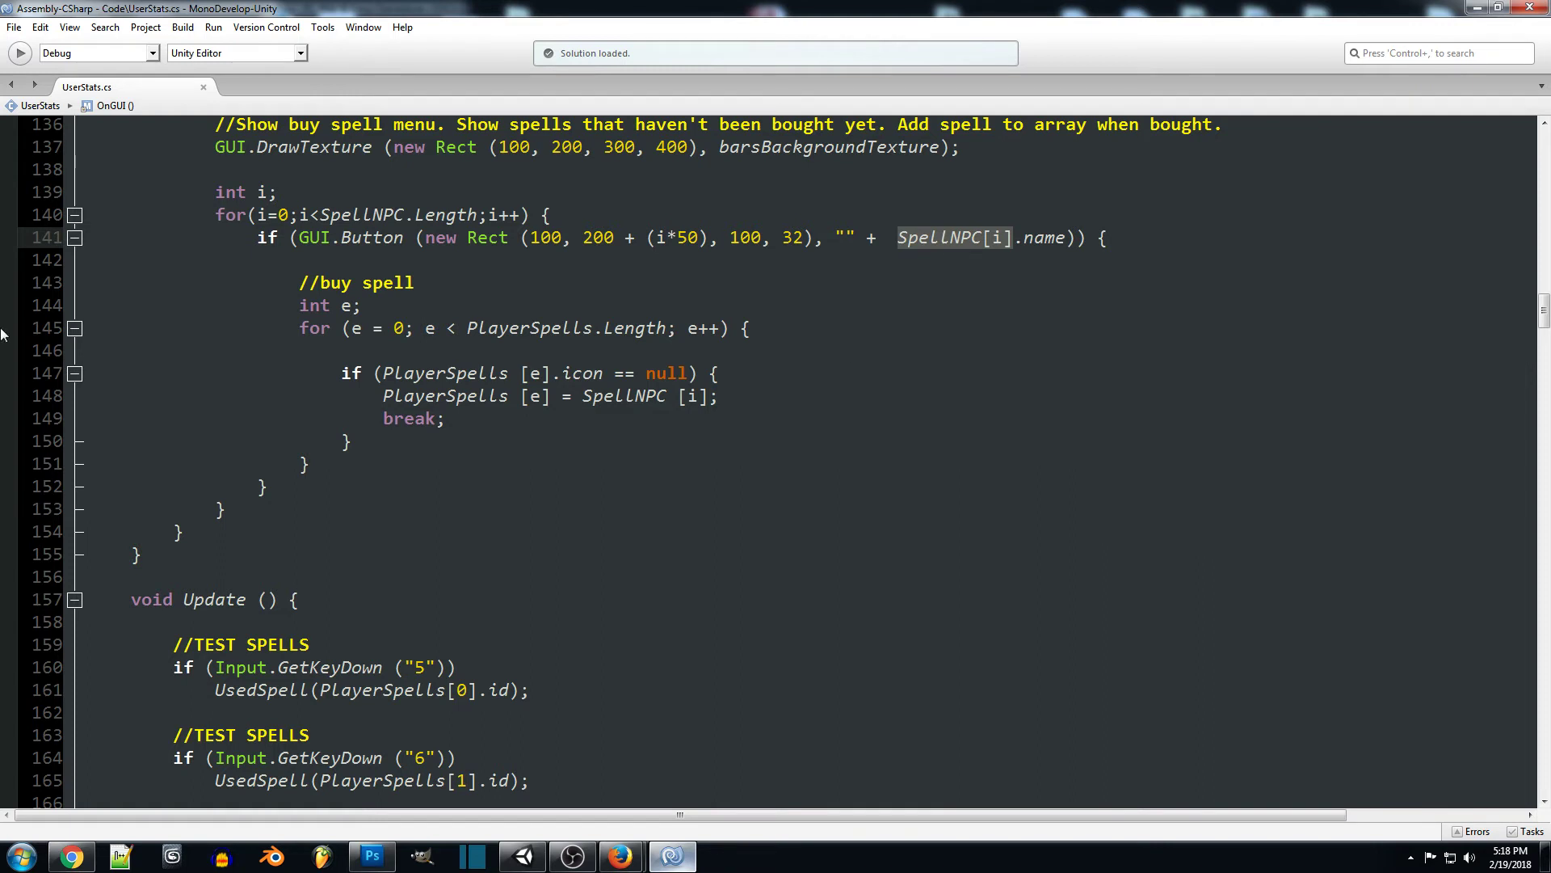
pyautogui.click(513, 335)
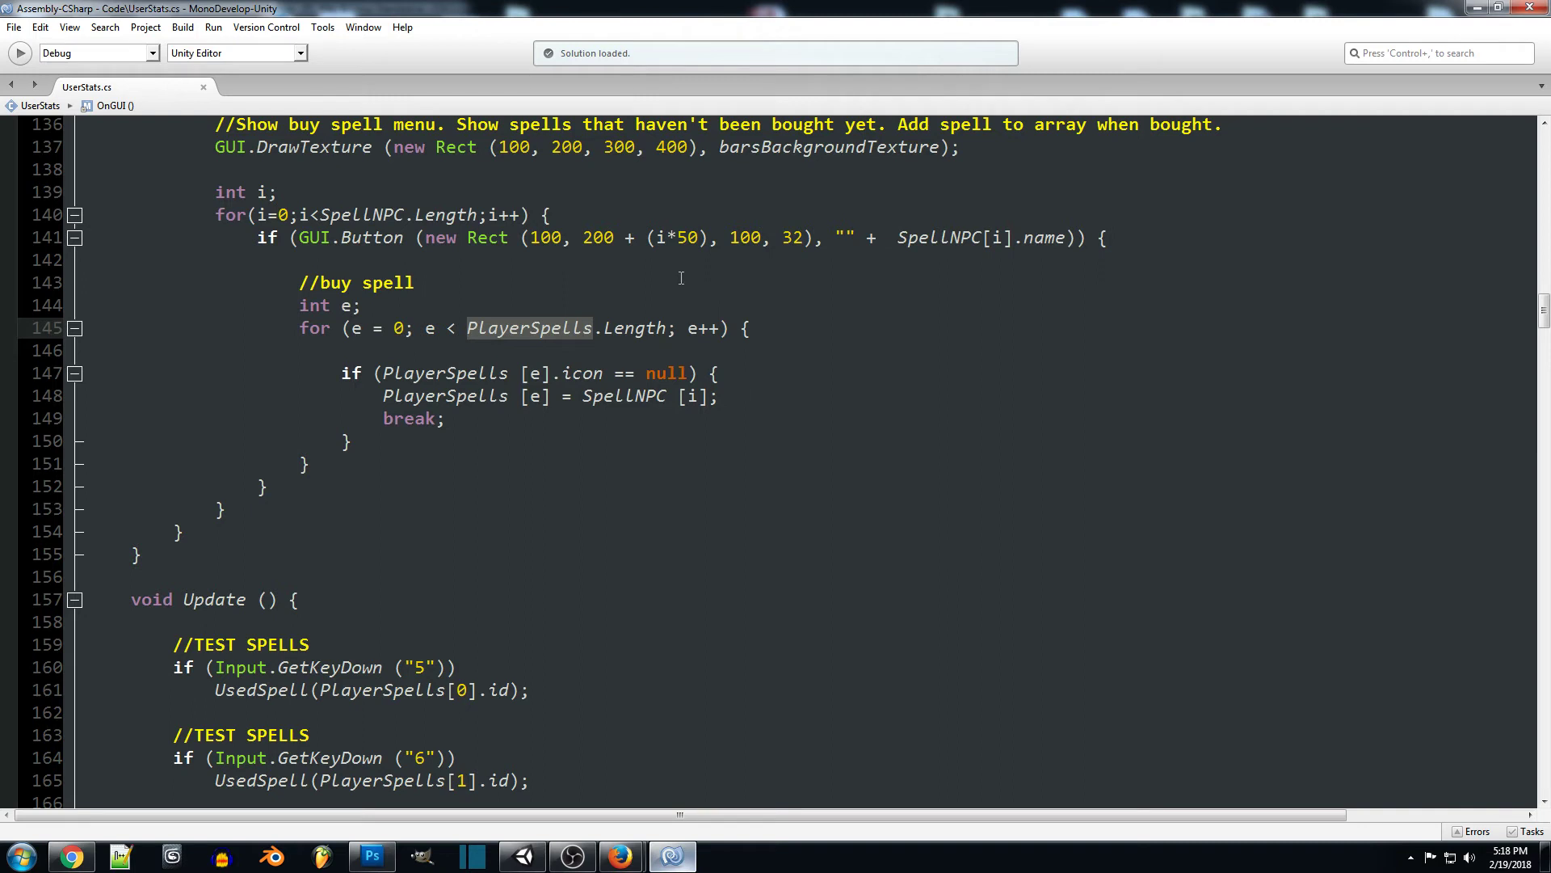
# Highlight the loop's empty-slot check, PlayerSpells[e].icon == null, on line 147
pyautogui.click(612, 327)
pyautogui.moveTo(604, 328); pyautogui.dragTo(730, 327)
pyautogui.click(787, 337)
pyautogui.click(367, 374)
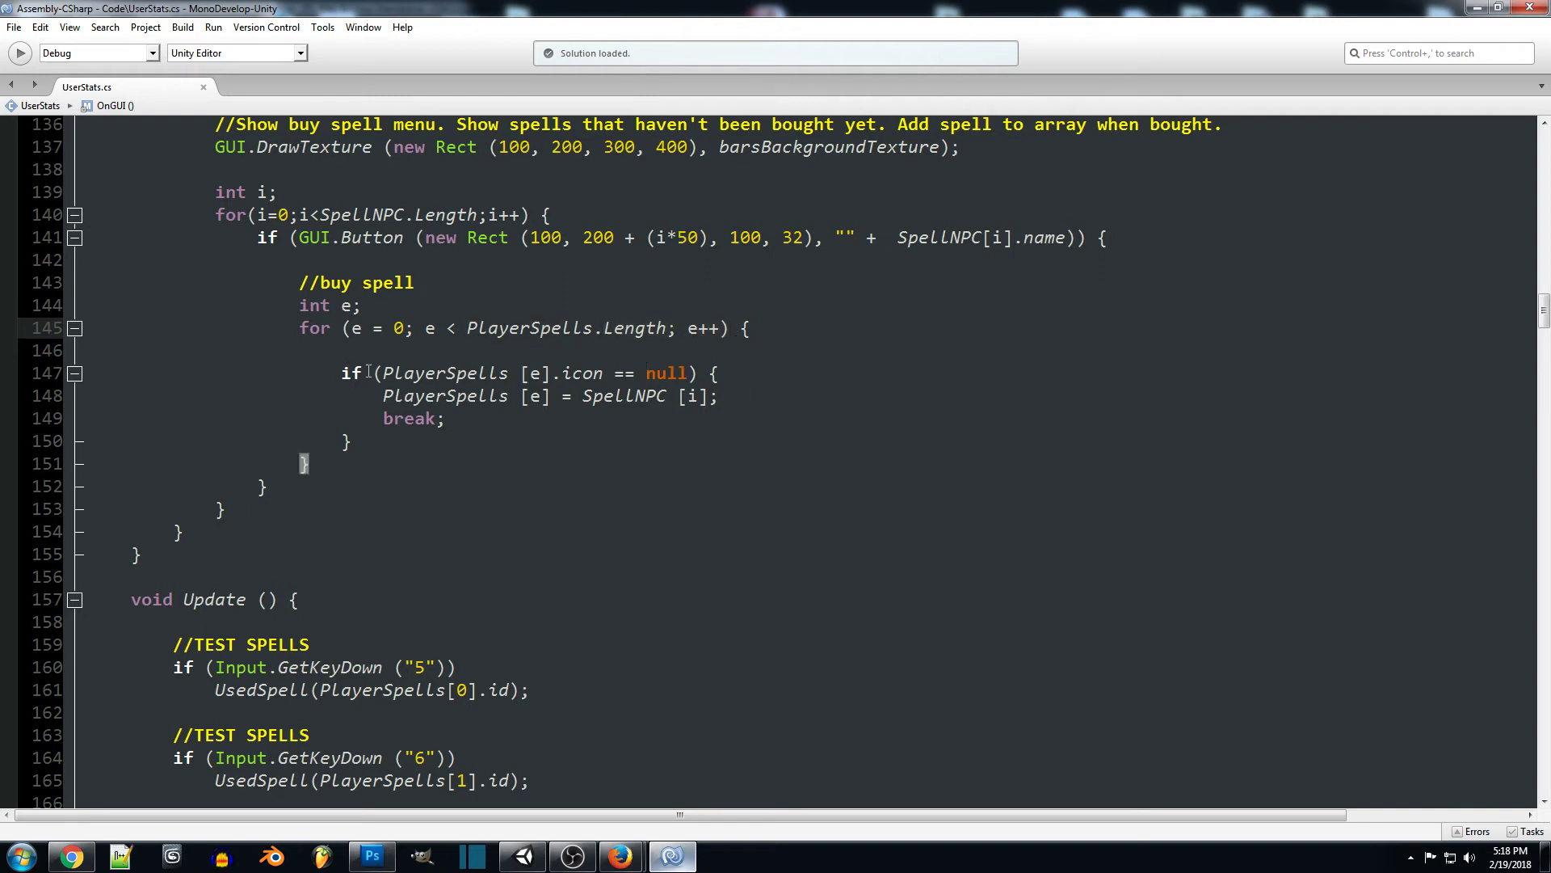
pyautogui.moveTo(338, 376); pyautogui.dragTo(747, 378)
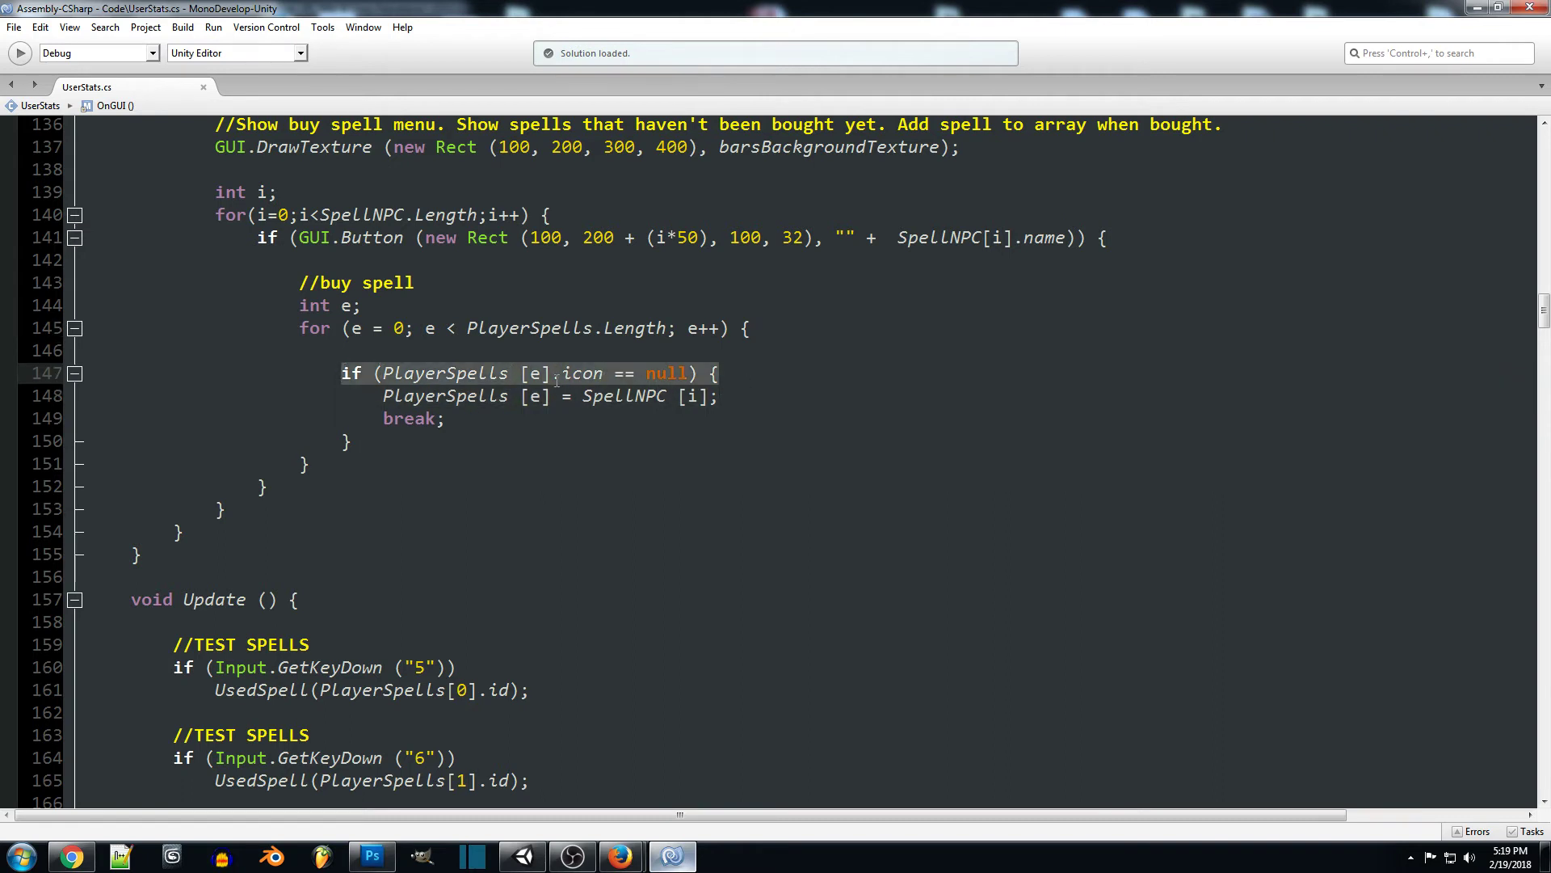
pyautogui.click(523, 373)
pyautogui.hotkey('shift', 'Left')
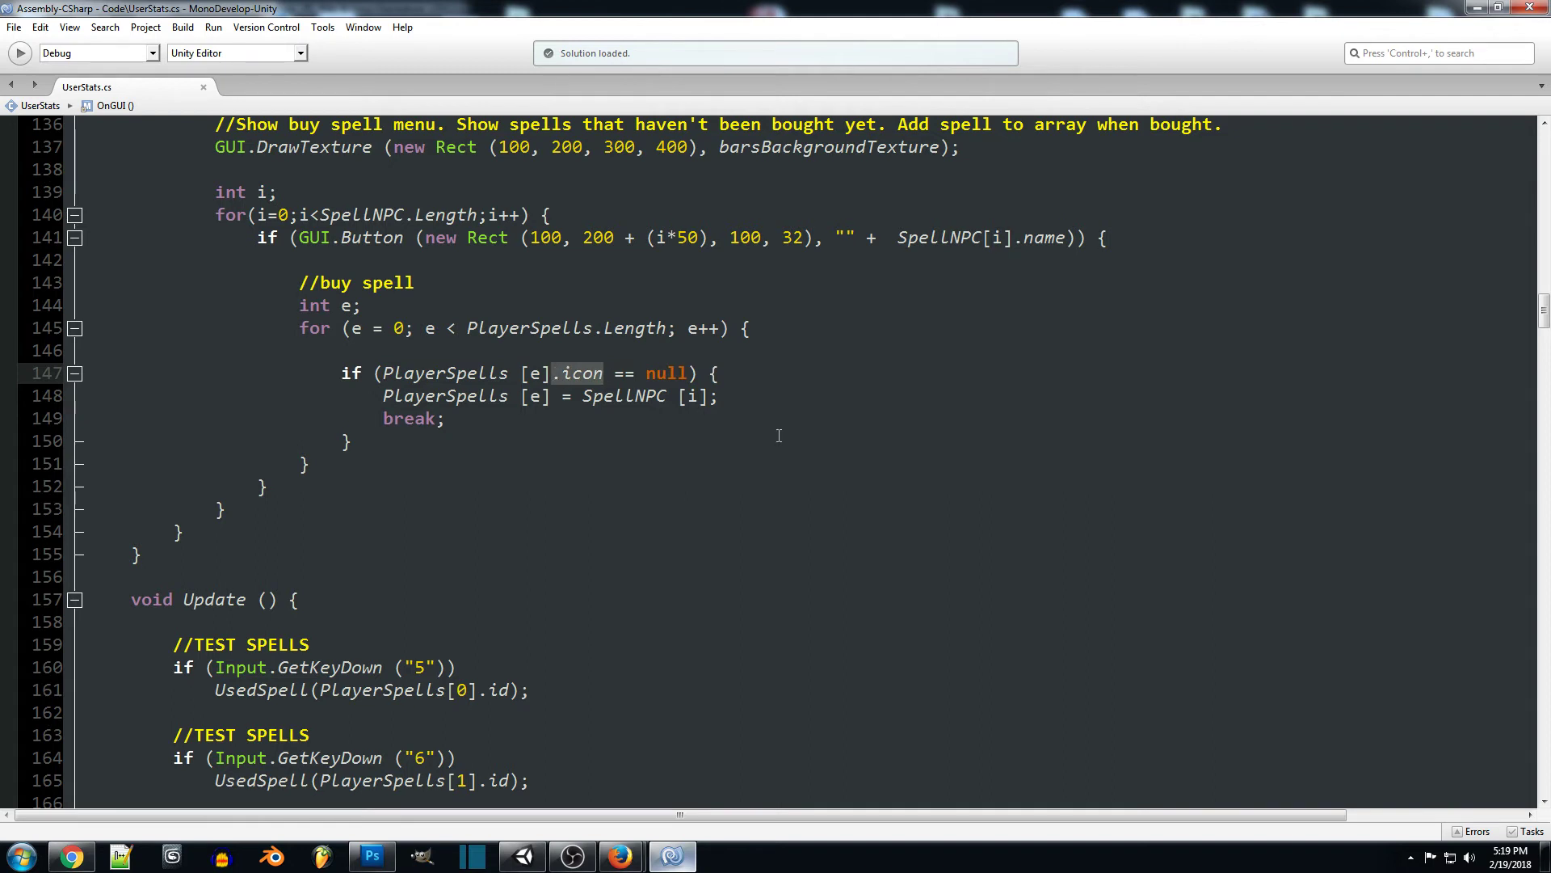
pyautogui.moveTo(645, 374); pyautogui.dragTo(688, 374)
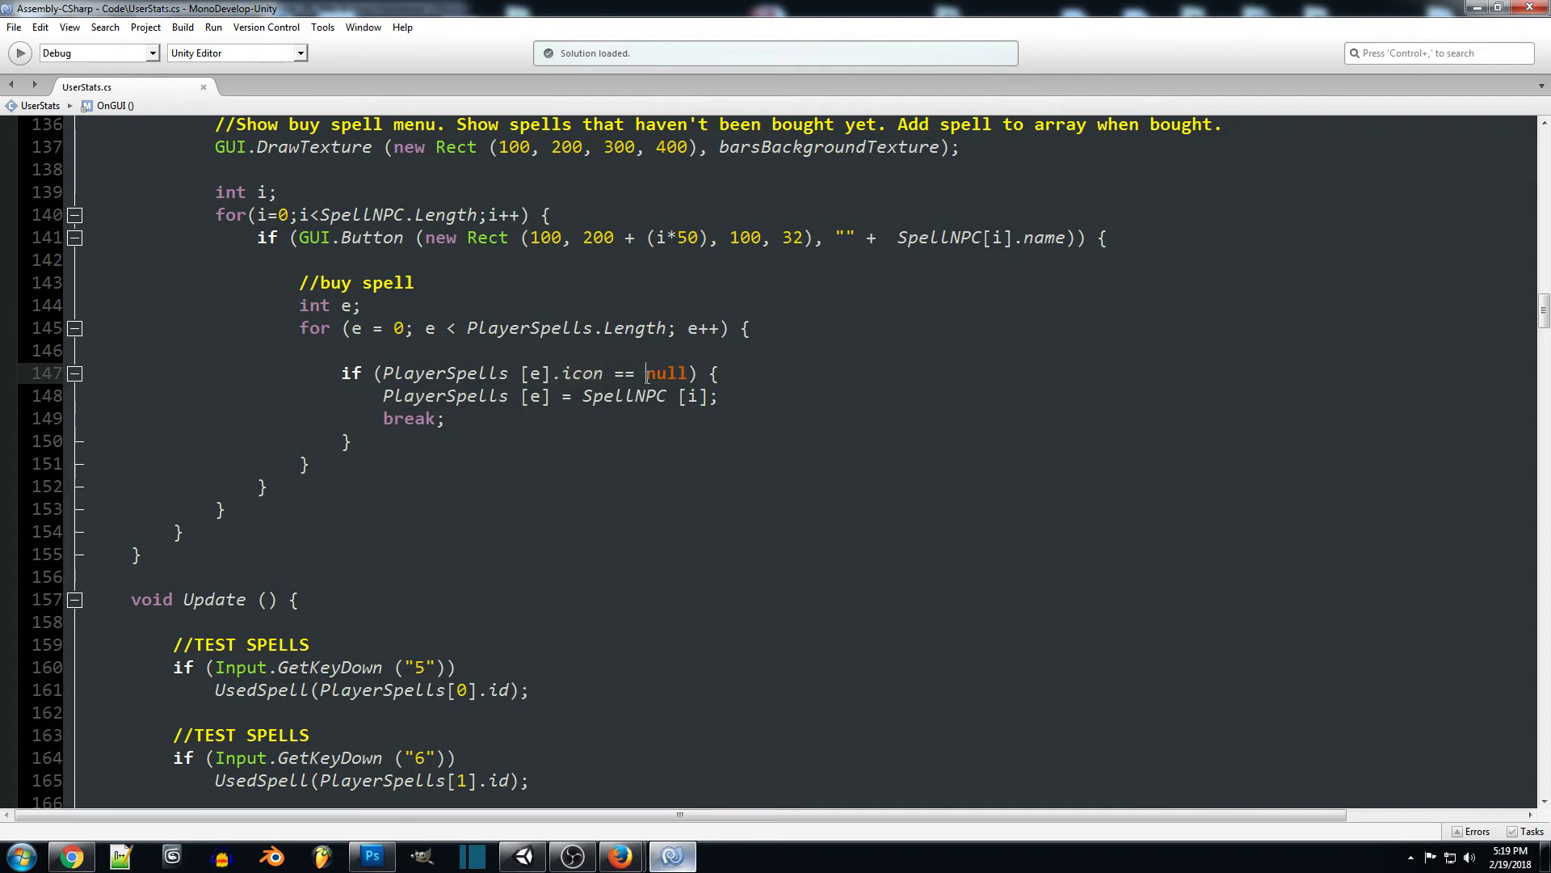
pyautogui.click(750, 375)
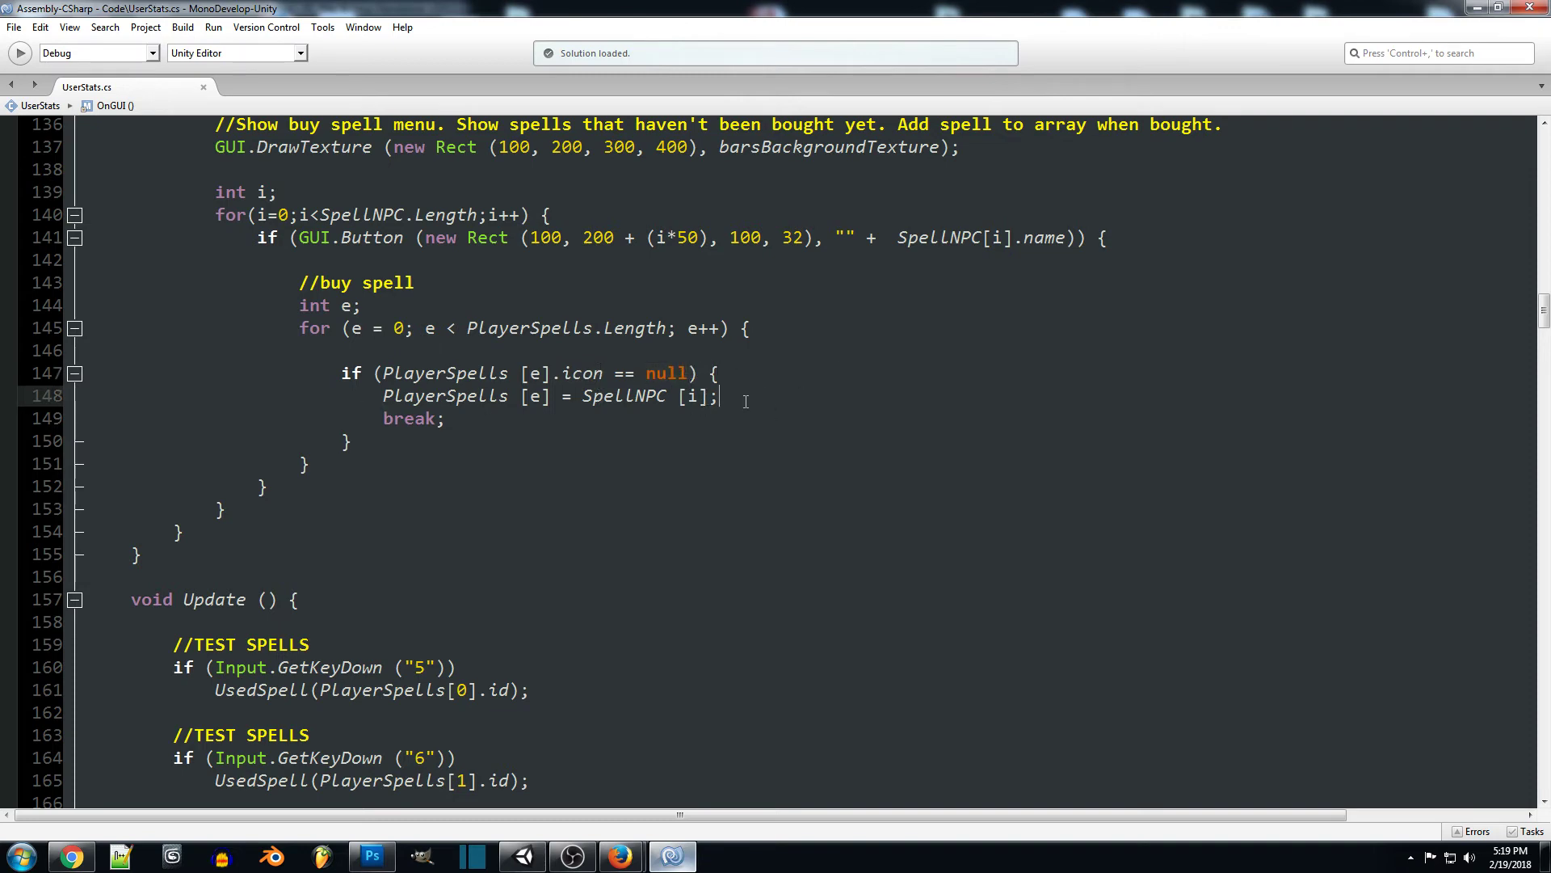
# Highlight the assignment of SpellNPC[i] to the player slot and the following break
pyautogui.moveTo(728, 400); pyautogui.dragTo(380, 395)
pyautogui.click(501, 463)
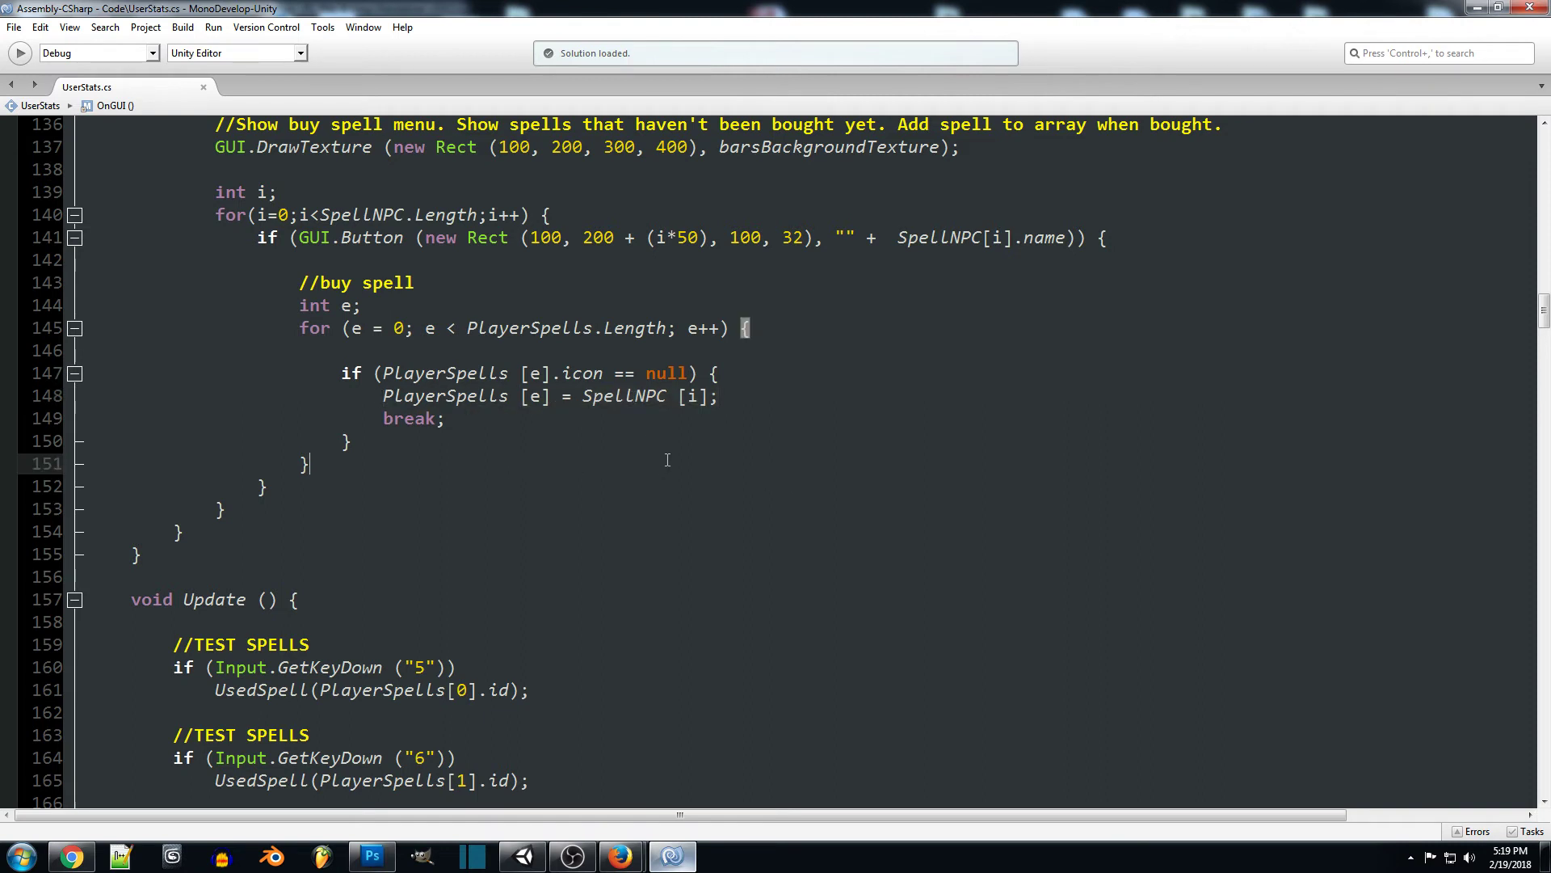
pyautogui.doubleClick(621, 399)
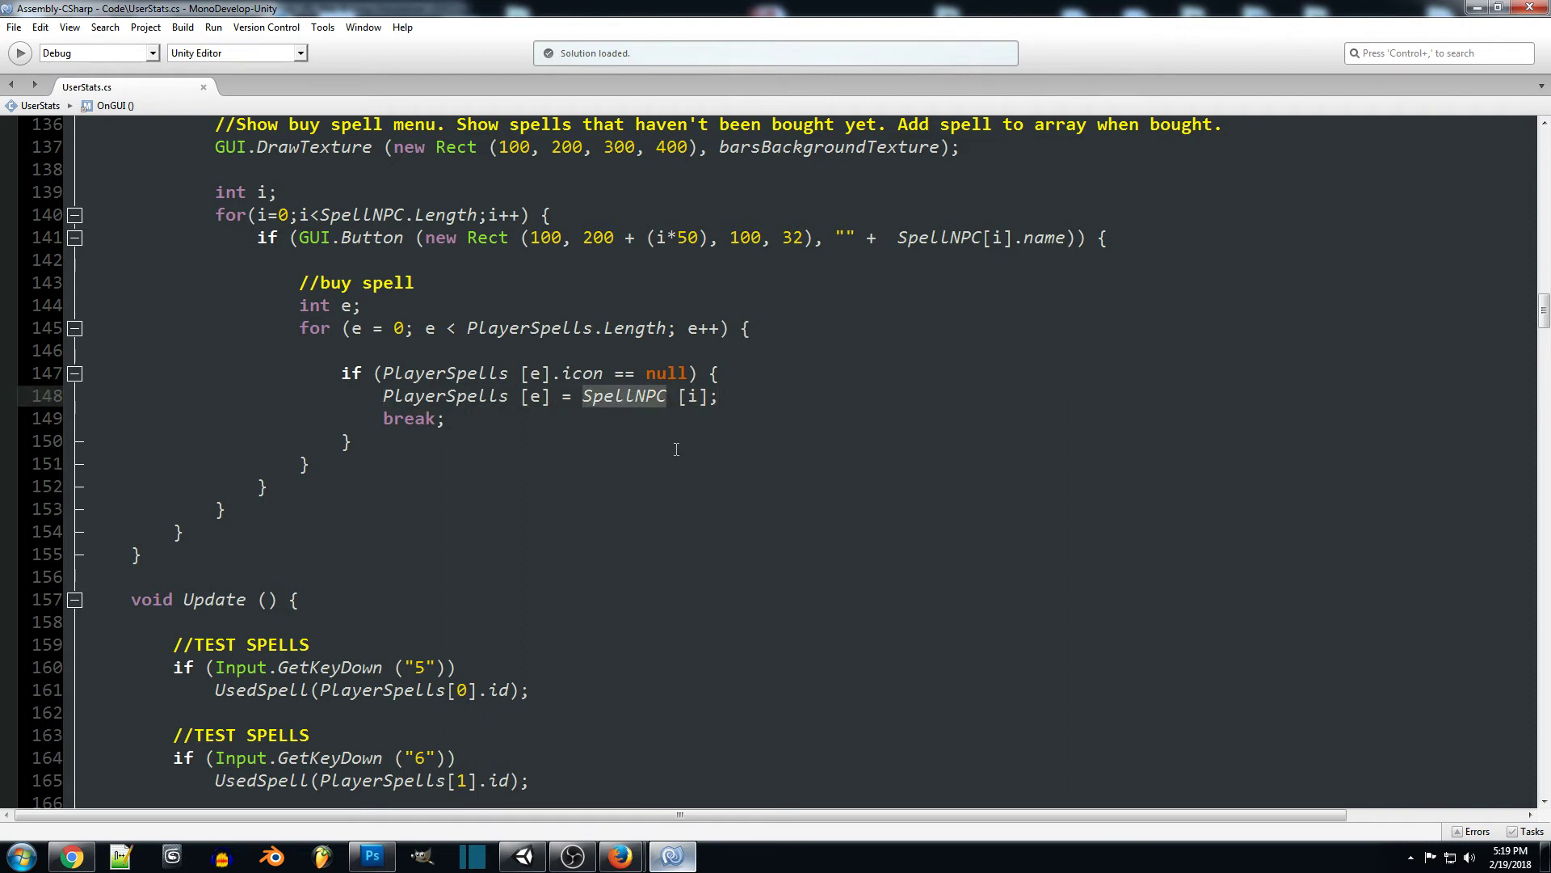
pyautogui.doubleClick(692, 397)
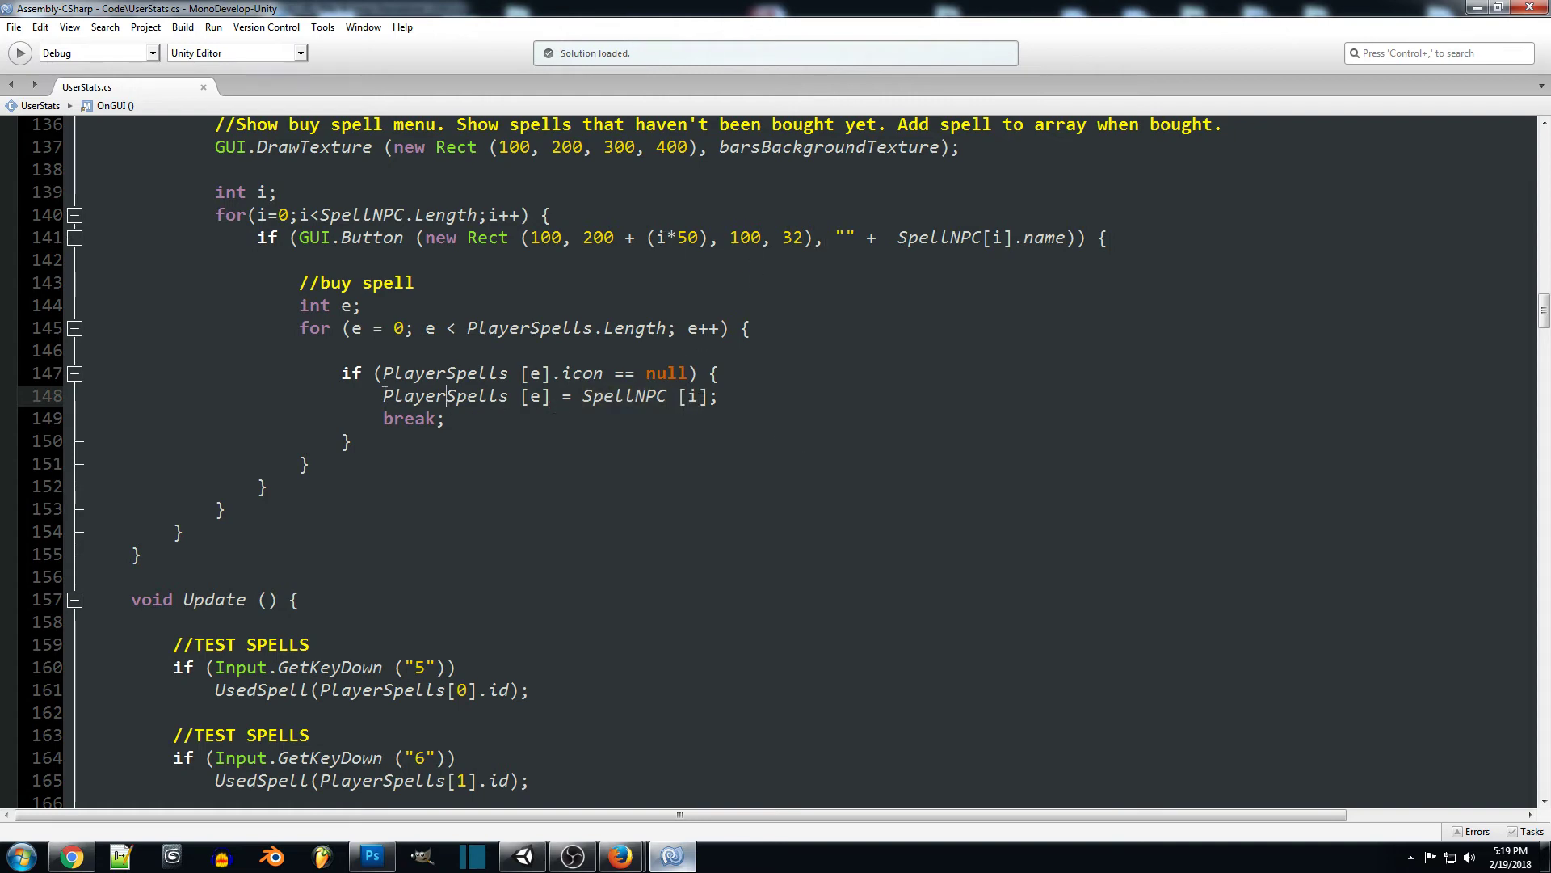
pyautogui.moveTo(383, 397); pyautogui.dragTo(548, 398)
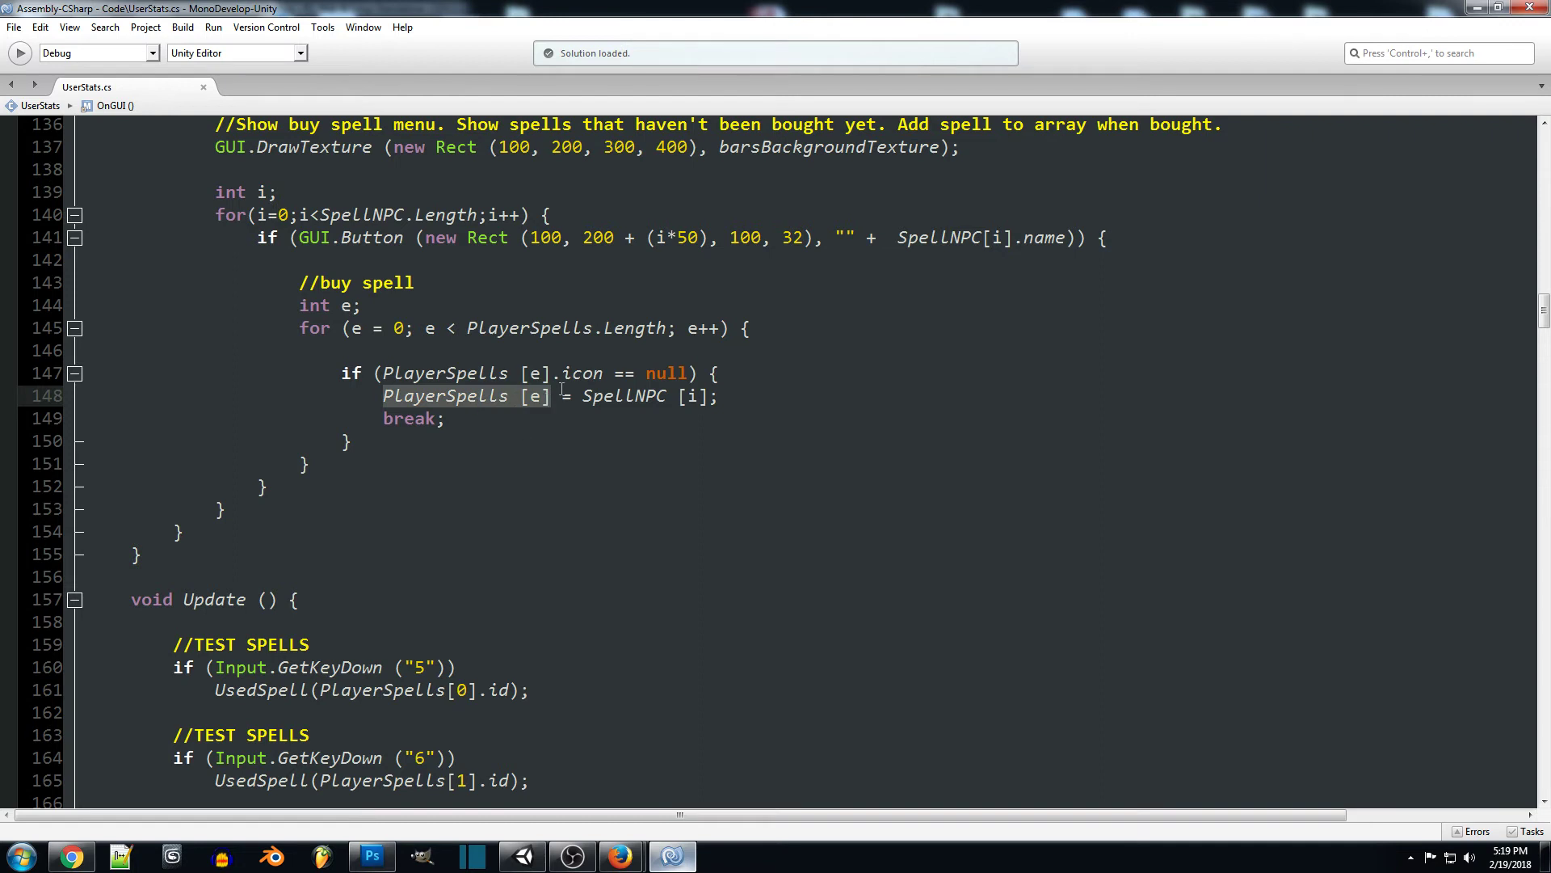
pyautogui.moveTo(448, 421); pyautogui.dragTo(383, 421)
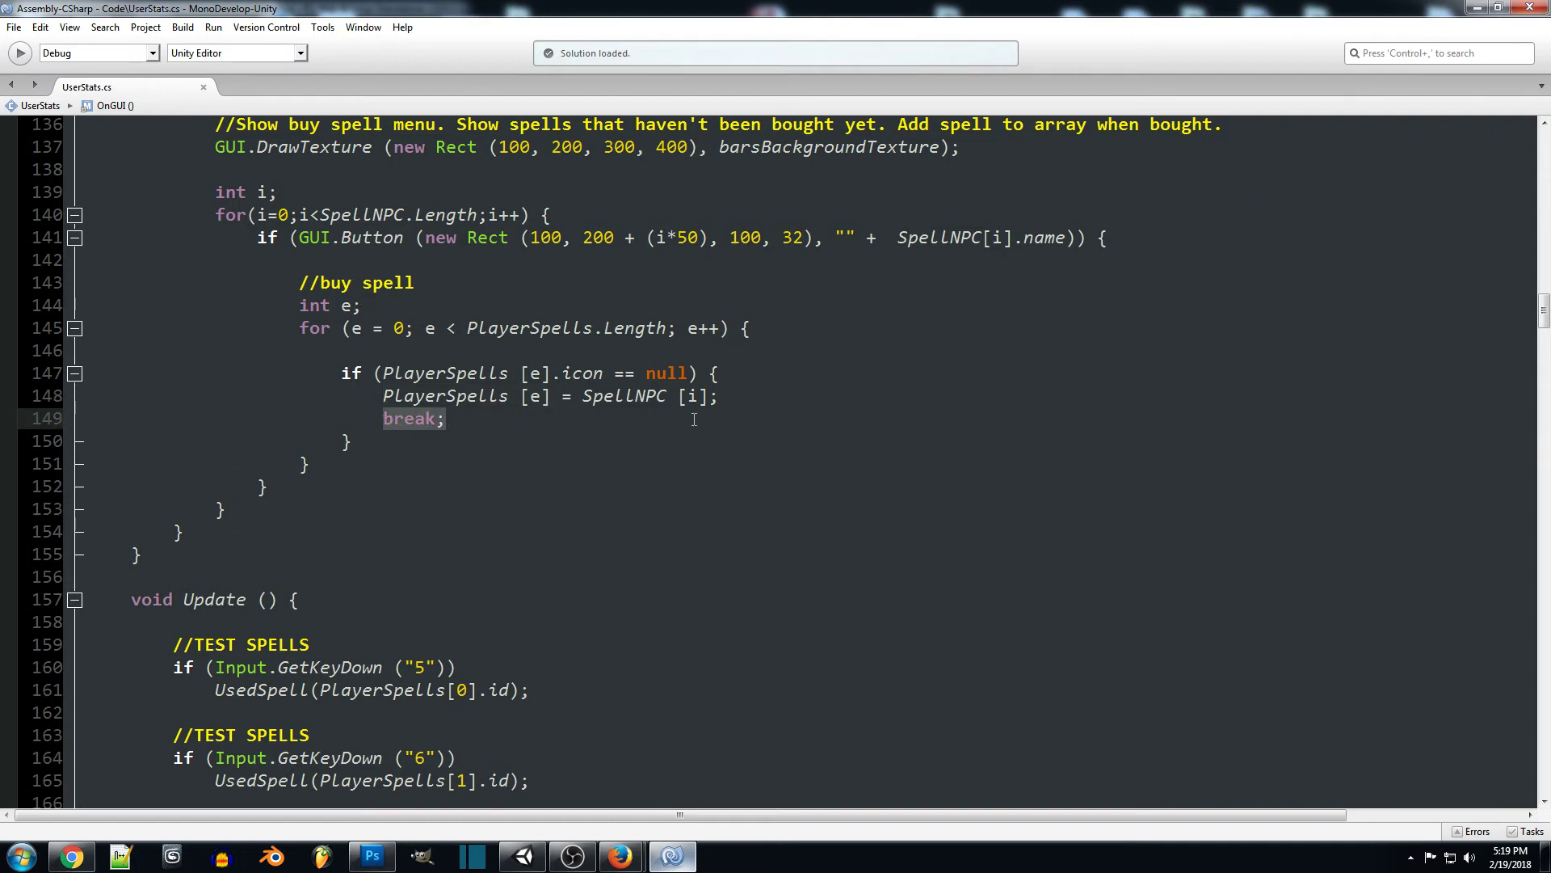
pyautogui.click(470, 431)
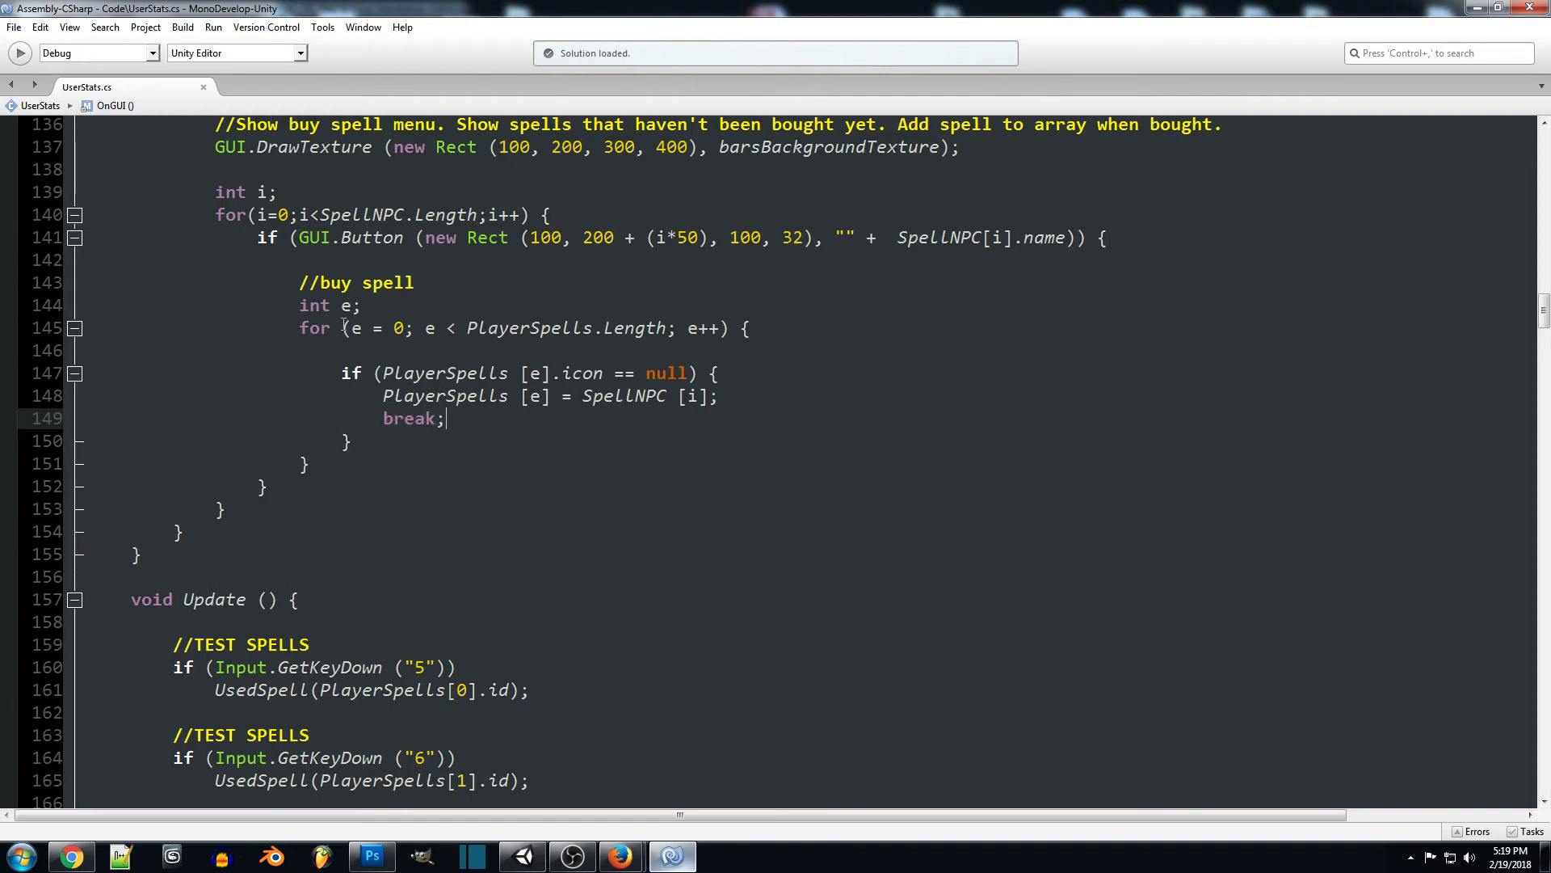
pyautogui.click(543, 299)
pyautogui.scroll(2, 663, 406)
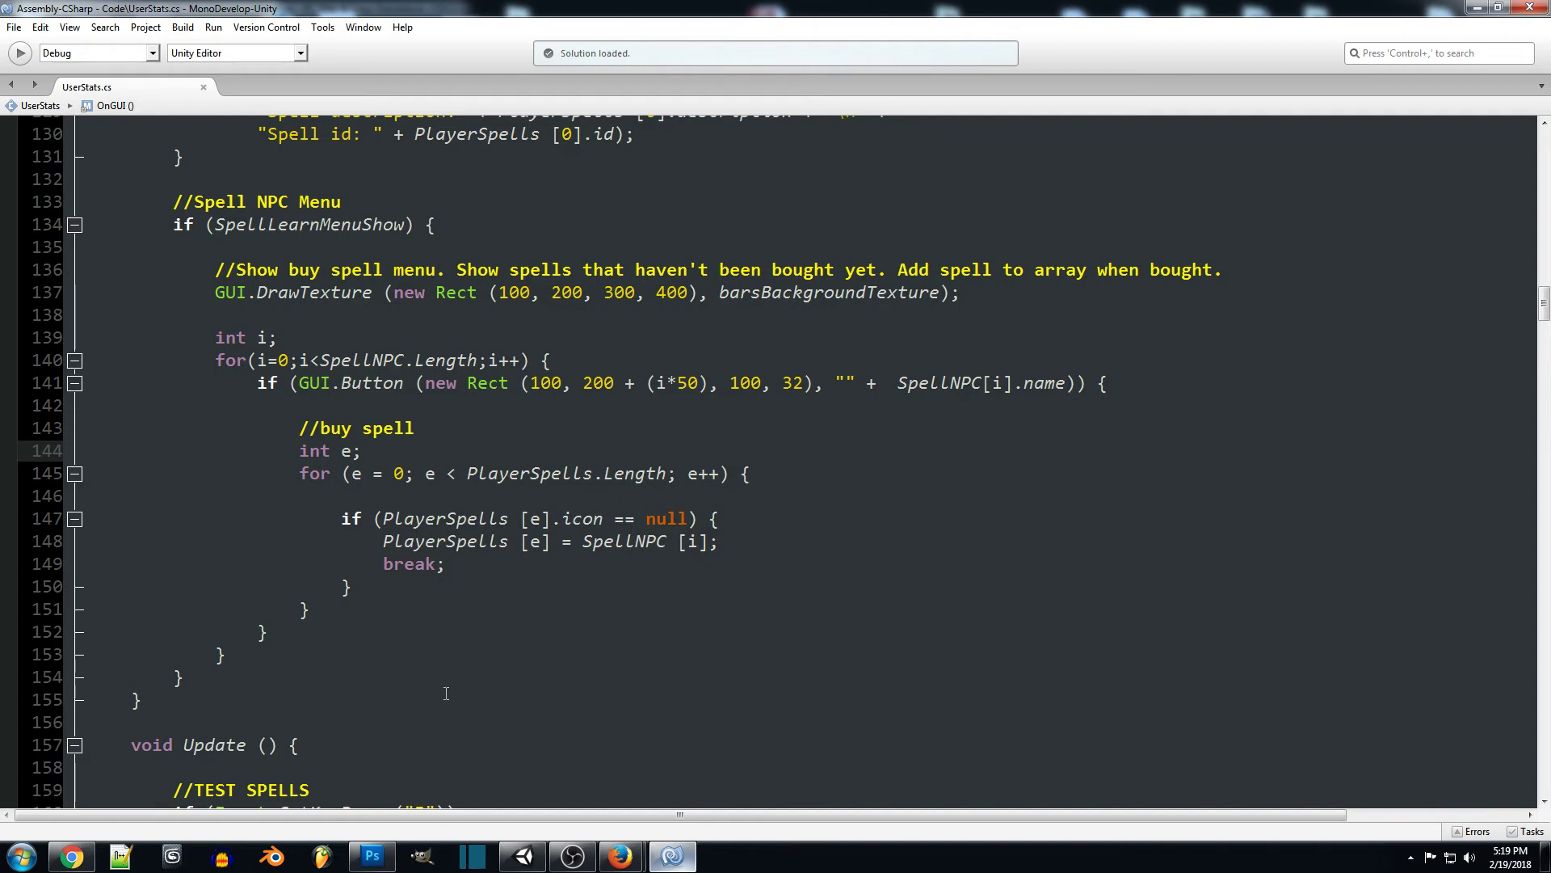
# Return to Unity, select Player and expand its All Spells list
pyautogui.hotkey('alt', 'Tab')
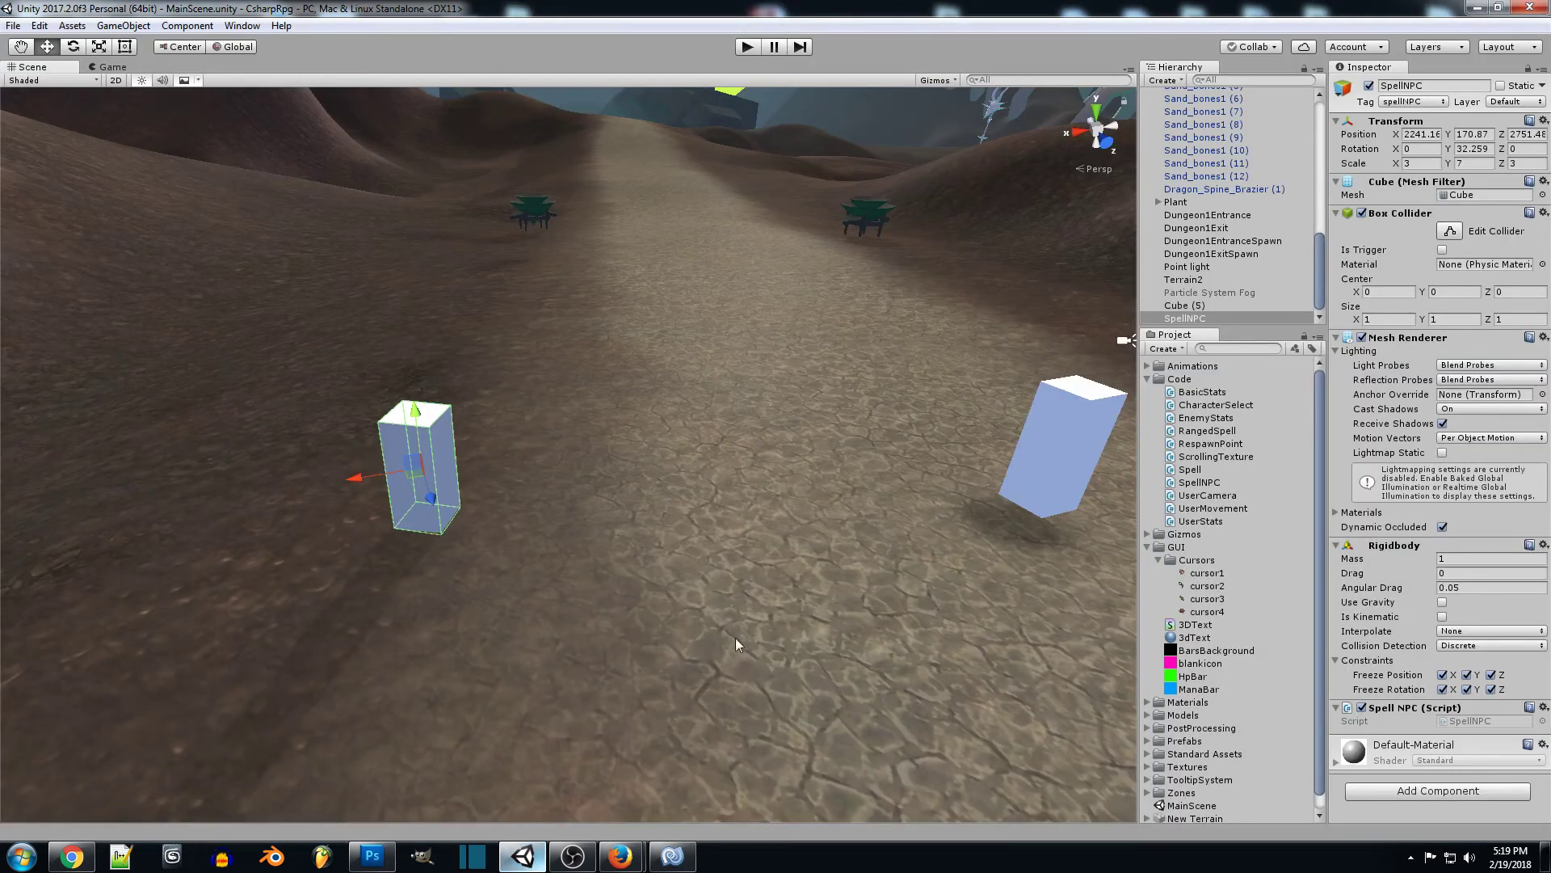
pyautogui.moveTo(654, 543); pyautogui.dragTo(649, 581, button='right')
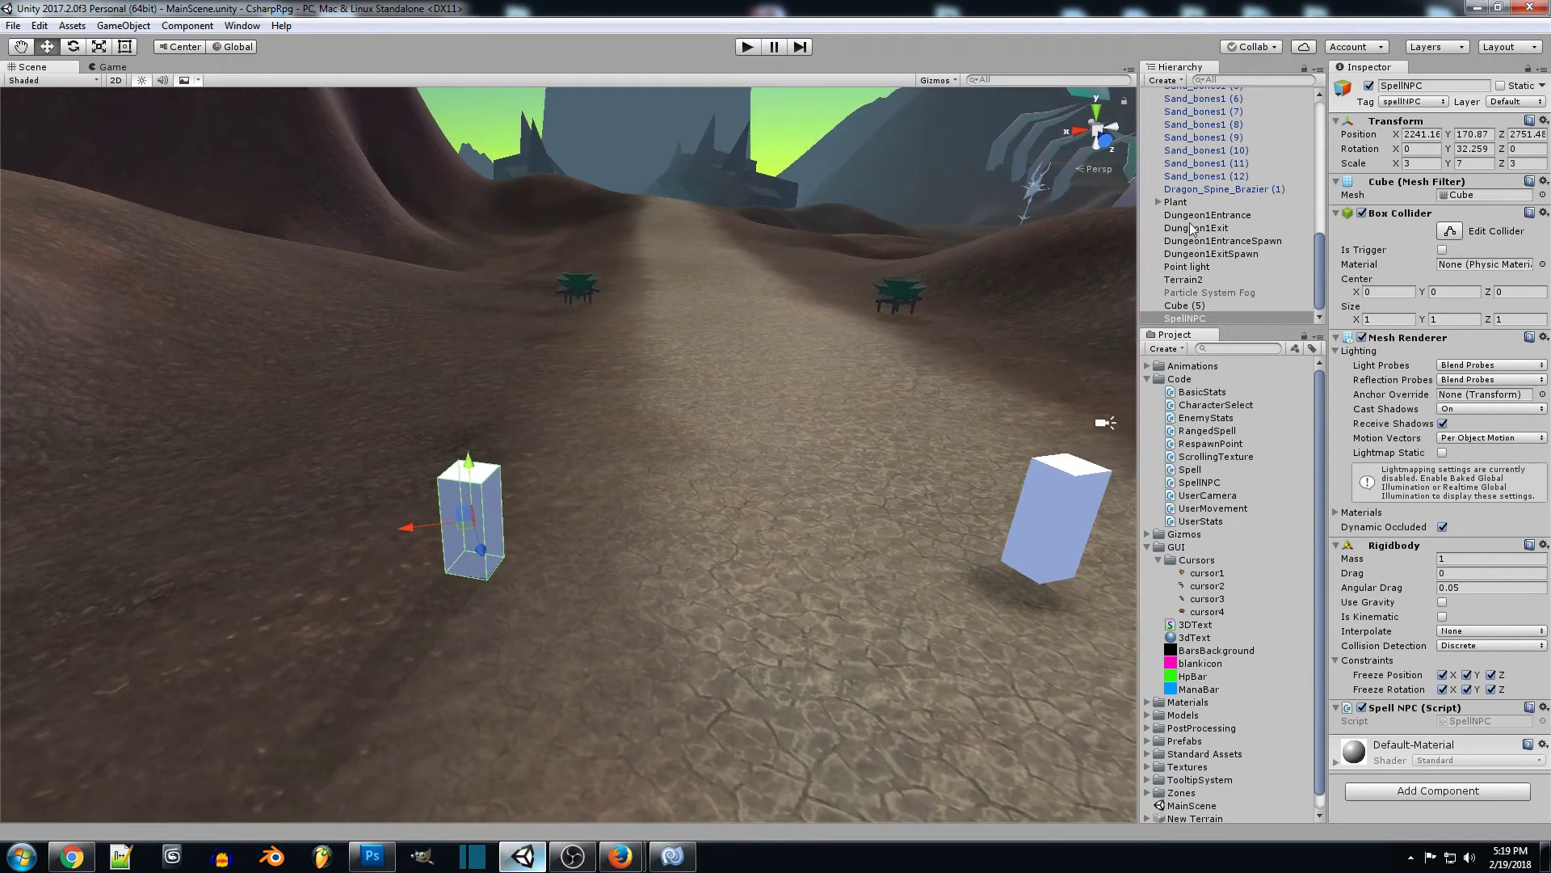
pyautogui.scroll(2, 1204, 294)
pyautogui.scroll(-3, 1203, 294)
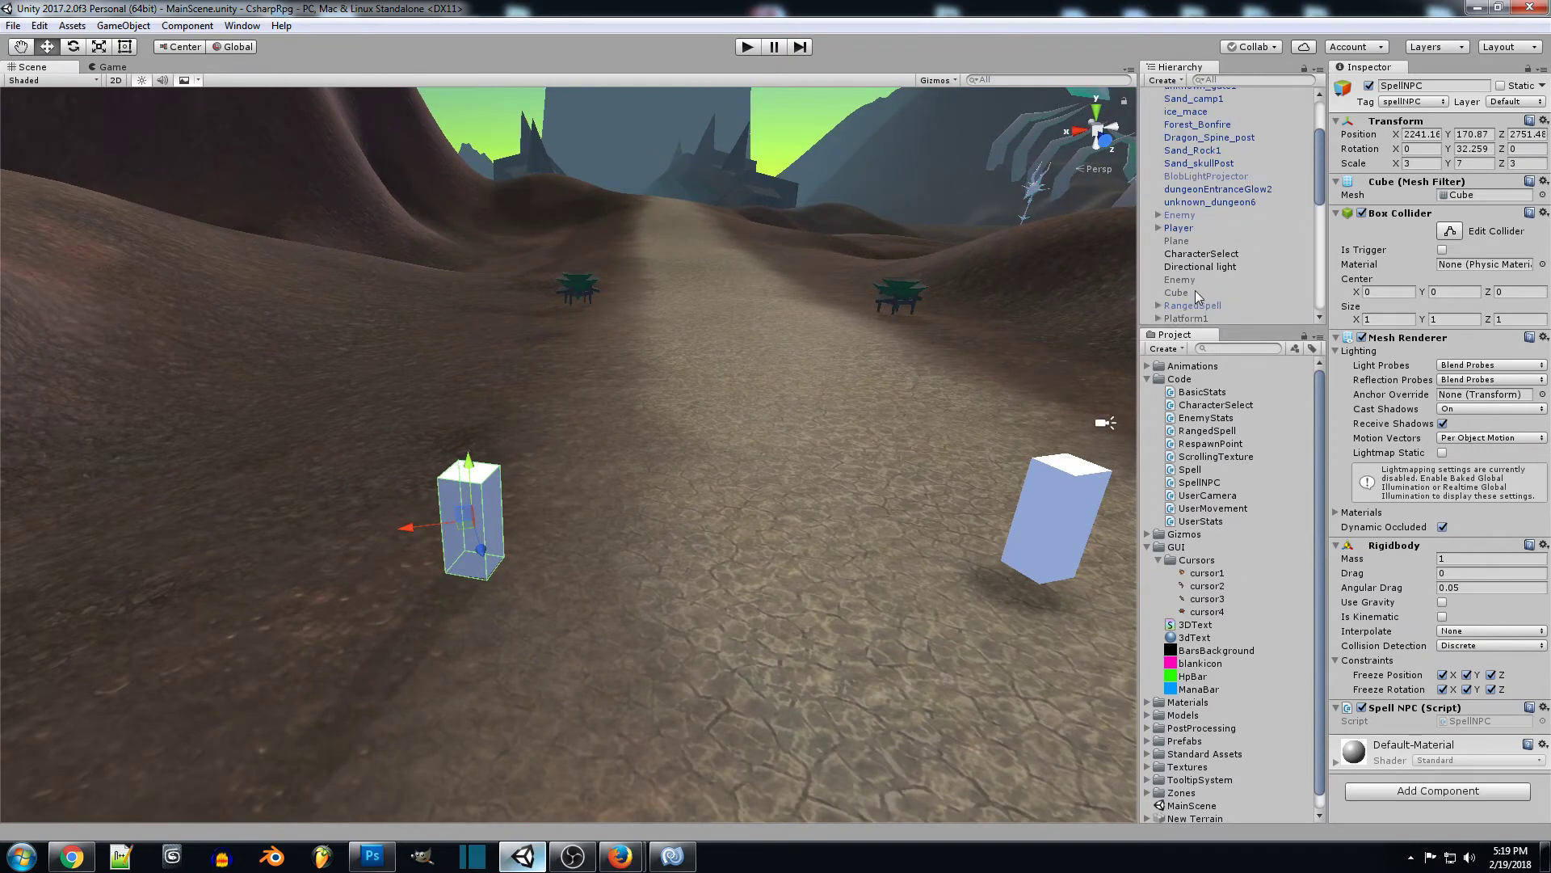
pyautogui.click(1220, 227)
pyautogui.scroll(-5, 1371, 379)
pyautogui.scroll(-5, 1406, 413)
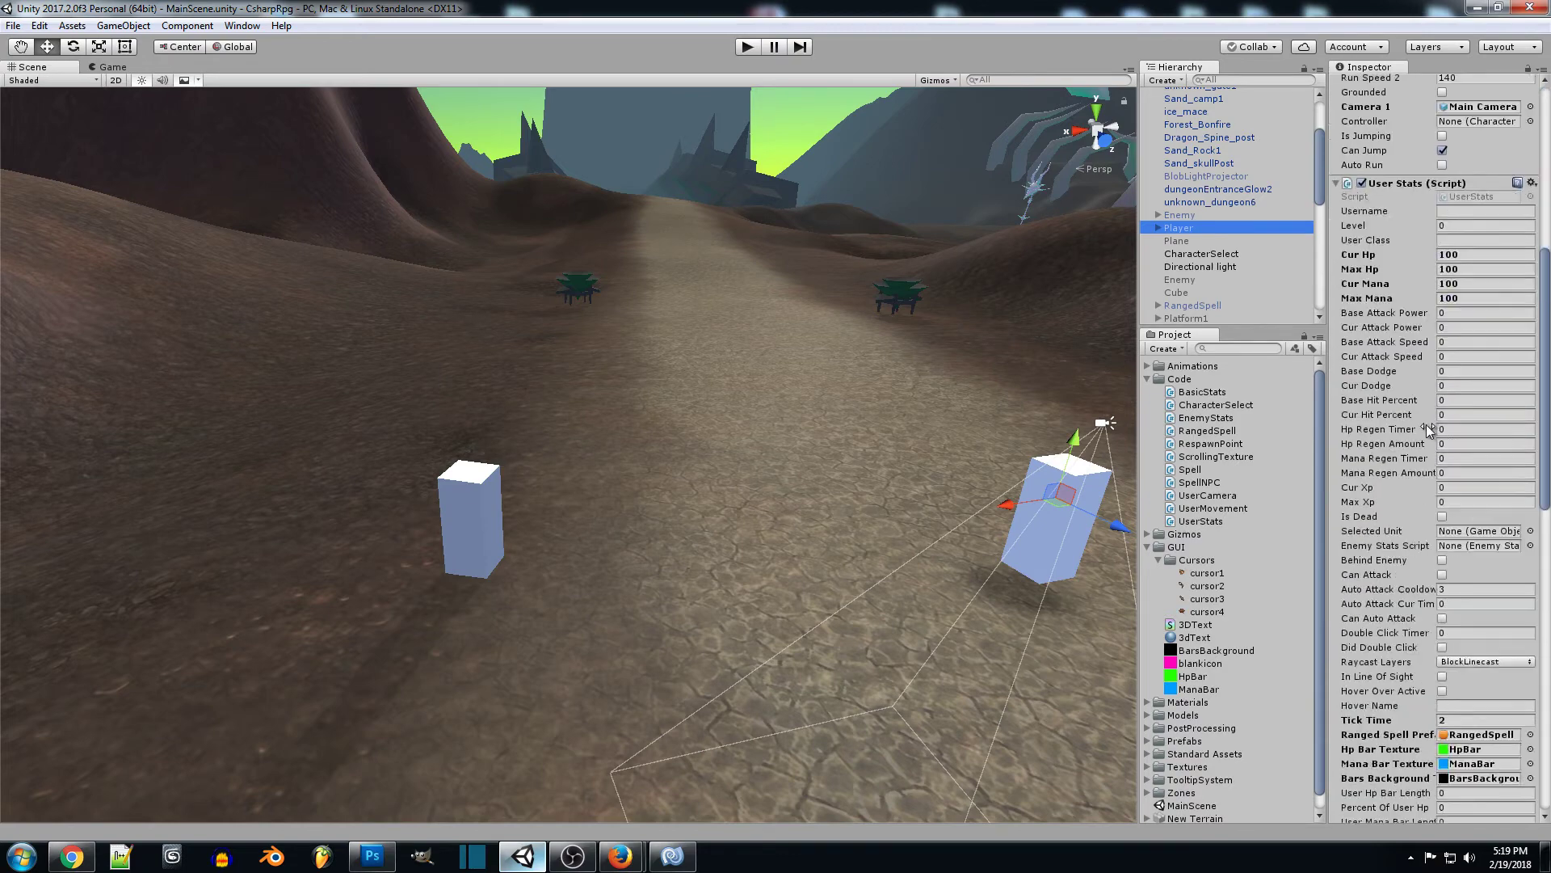
pyautogui.scroll(-5, 1427, 425)
pyautogui.scroll(-5, 1419, 428)
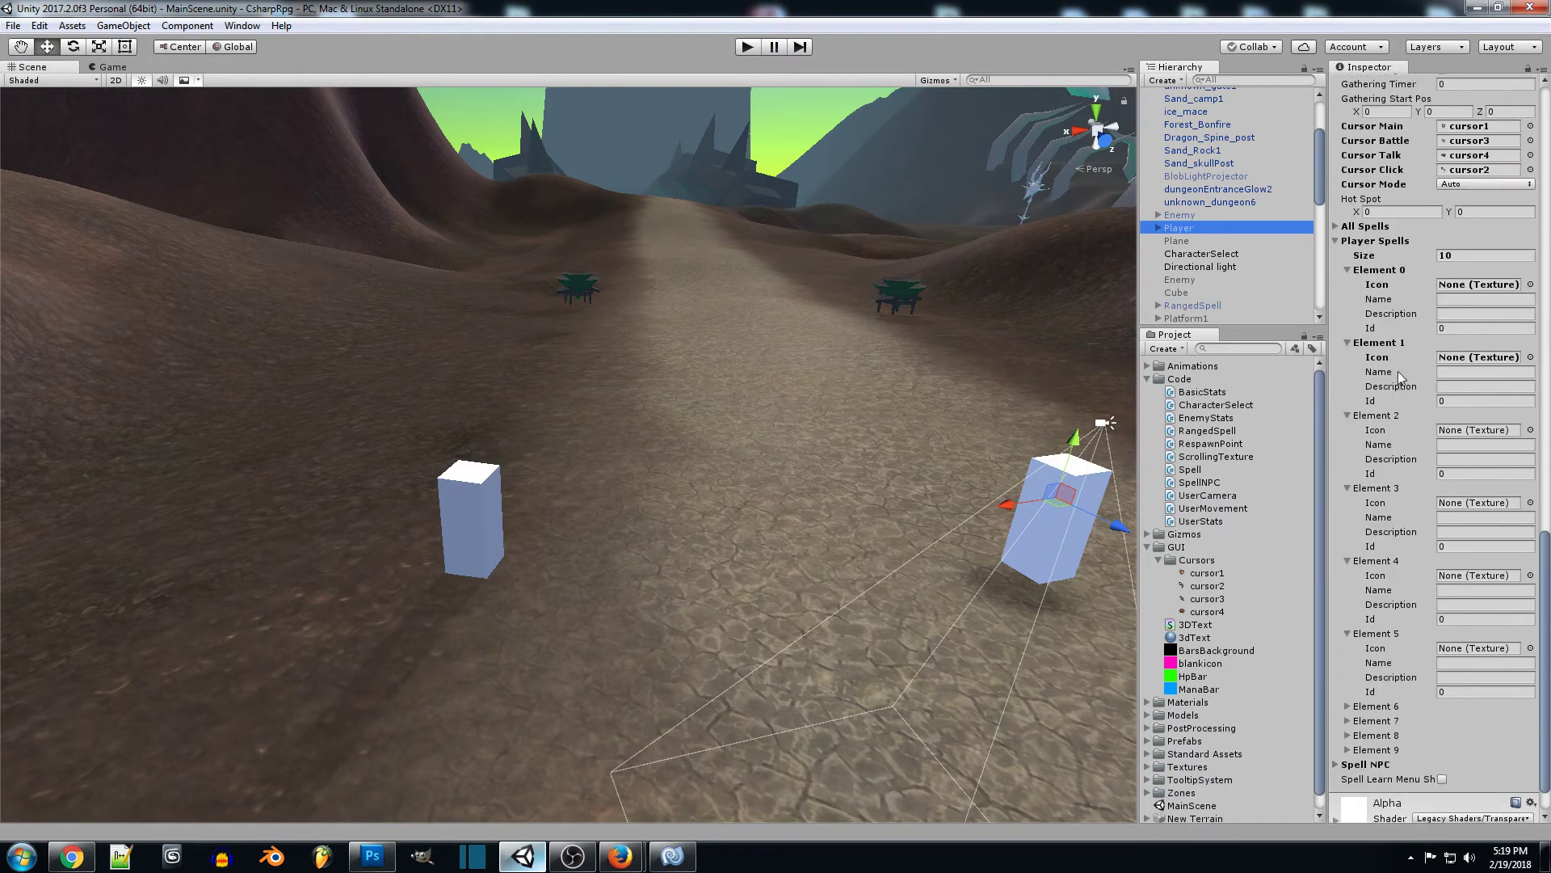
pyautogui.click(1335, 242)
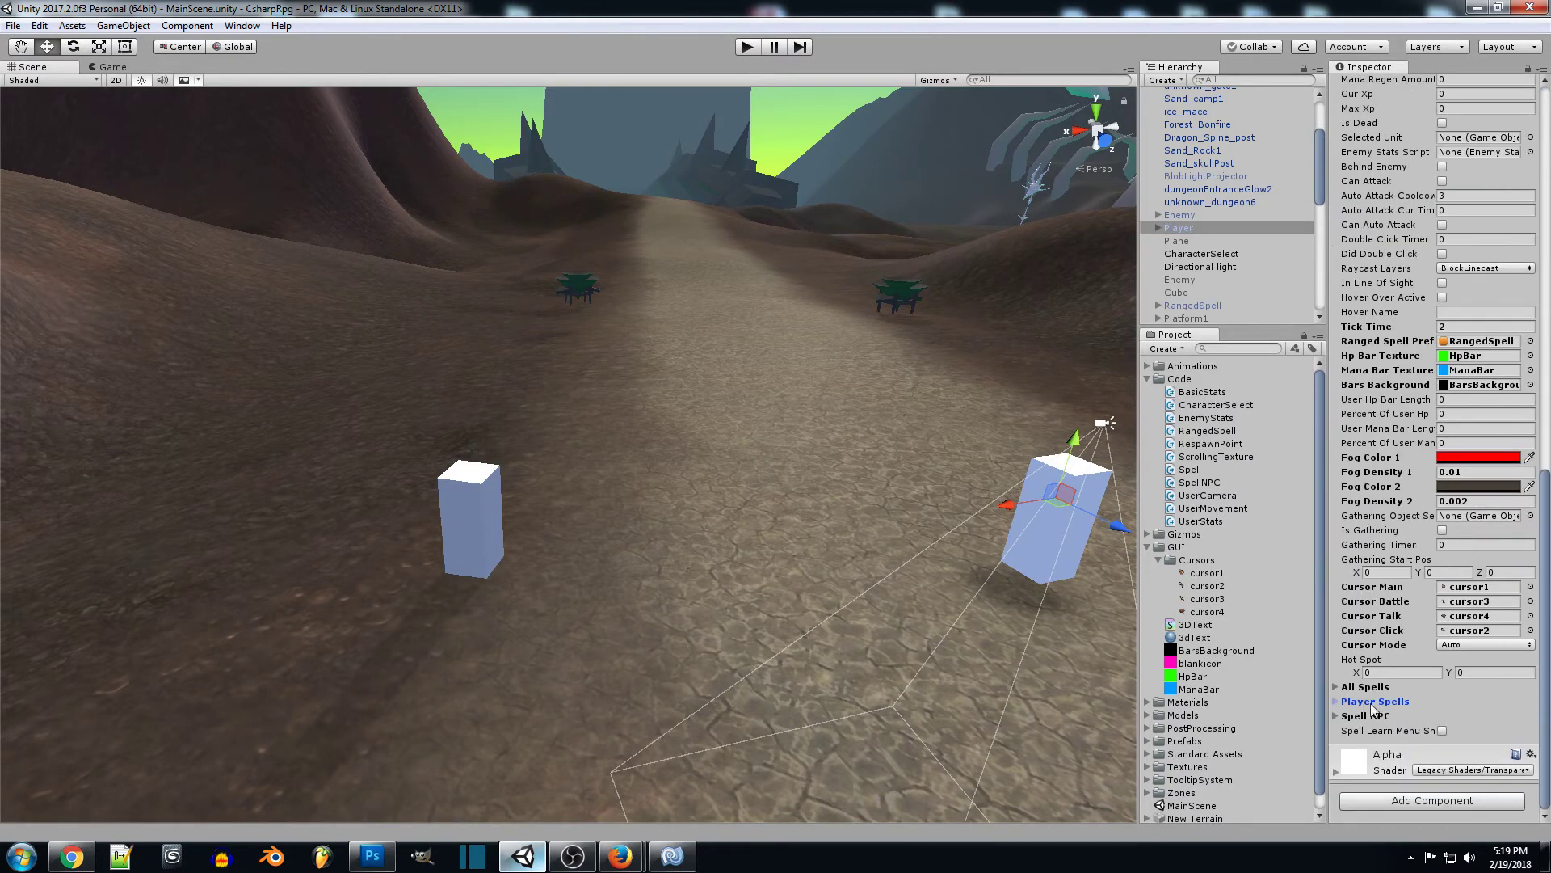
pyautogui.click(1338, 687)
pyautogui.scroll(-3, 1421, 521)
pyautogui.scroll(-1, 1420, 515)
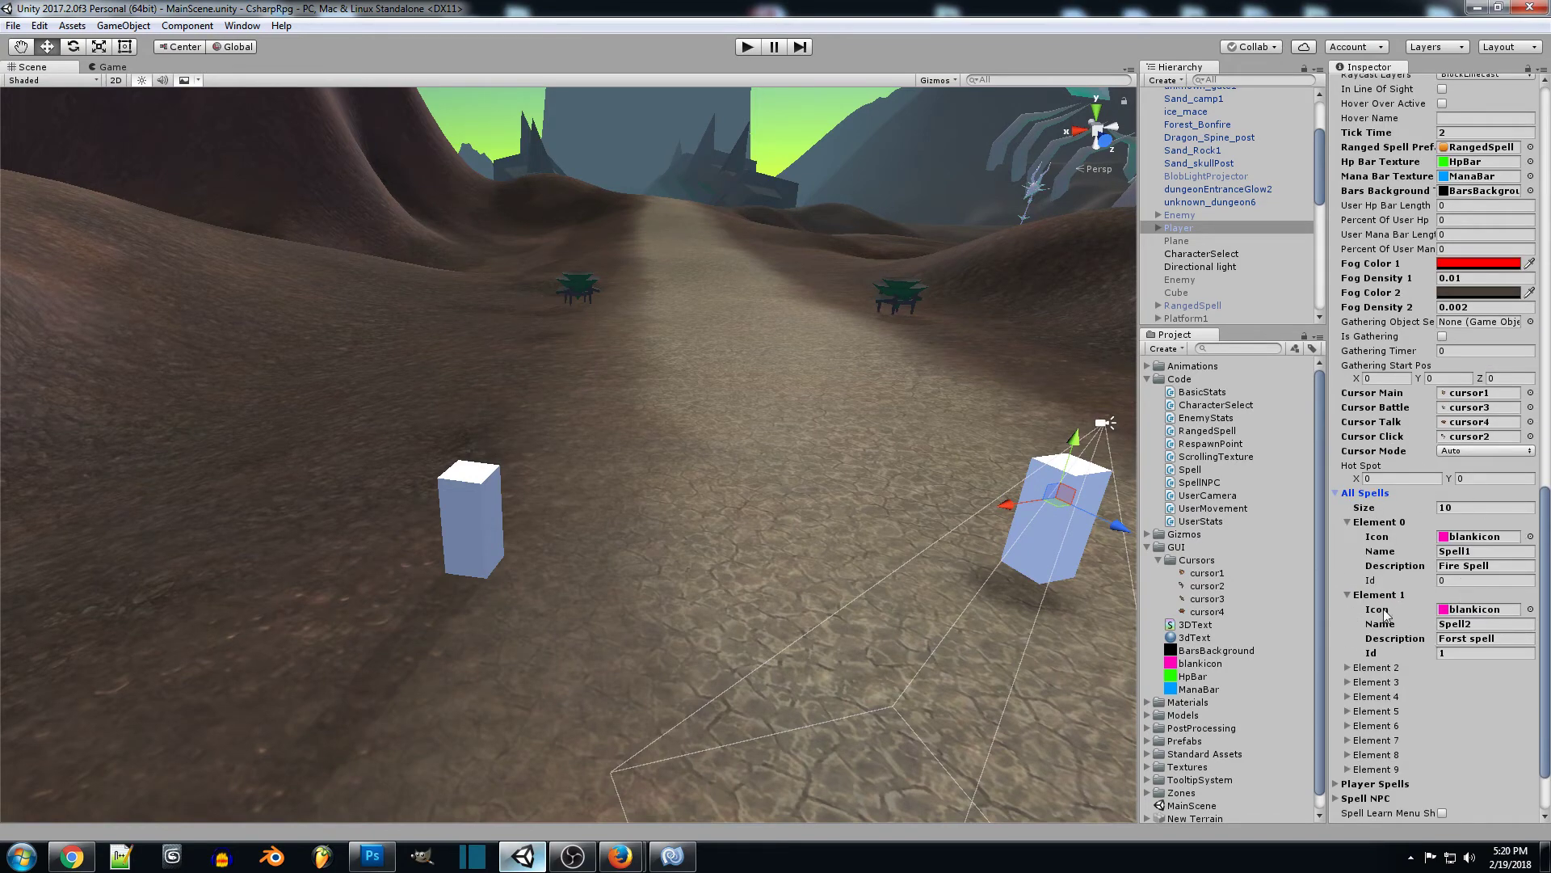
# Check the Fire Spell and Forst spell entries in Elements 0 and 1, then collapse
pyautogui.click(1517, 548)
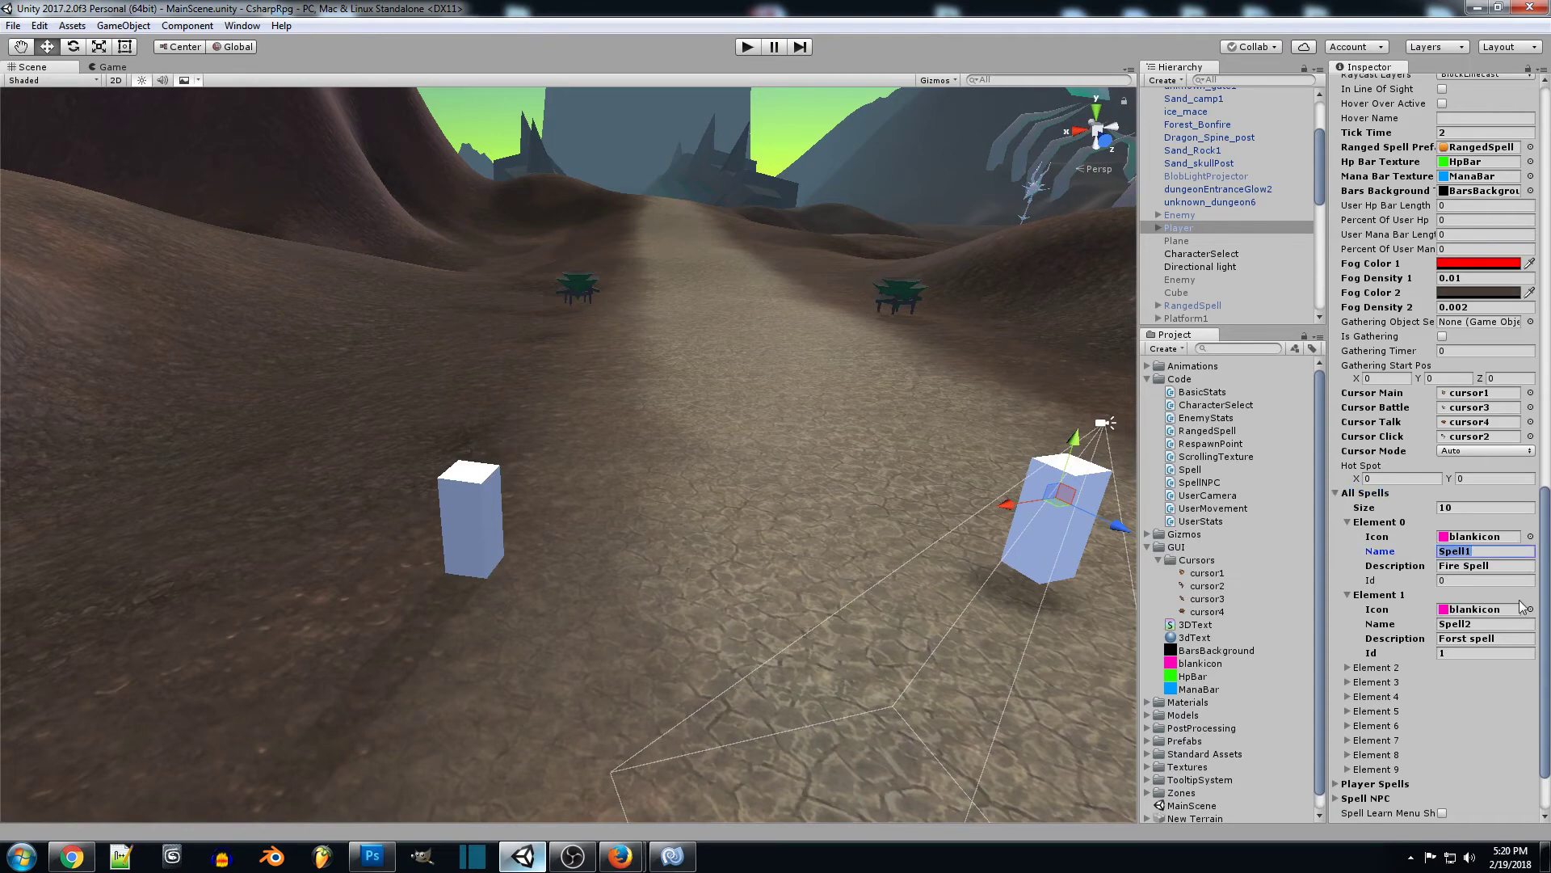
pyautogui.click(1505, 624)
pyautogui.click(1509, 552)
pyautogui.click(1503, 639)
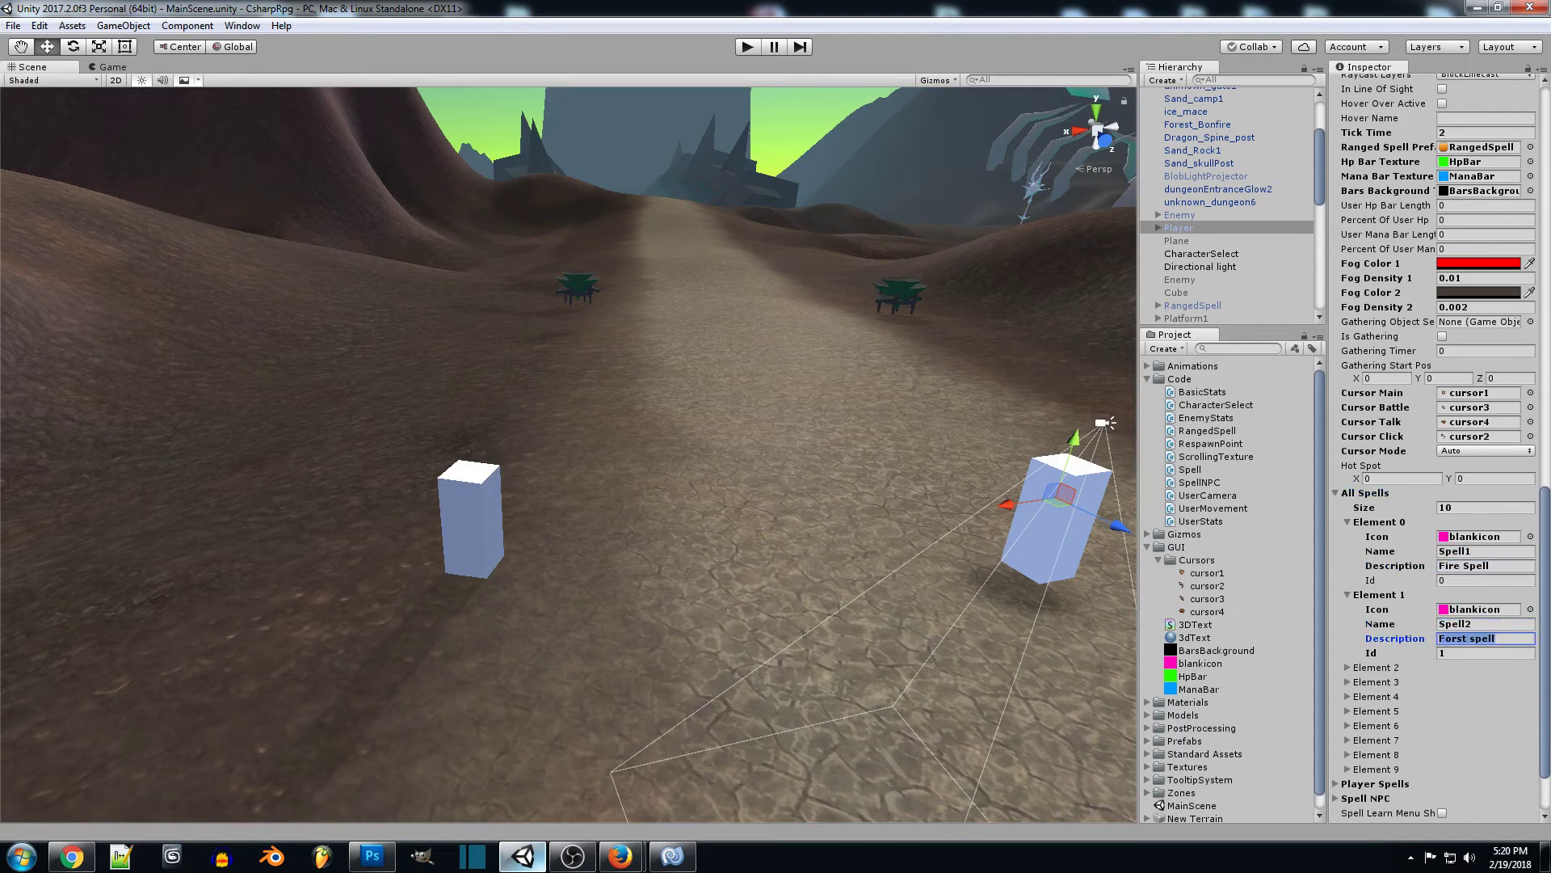
pyautogui.click(1337, 493)
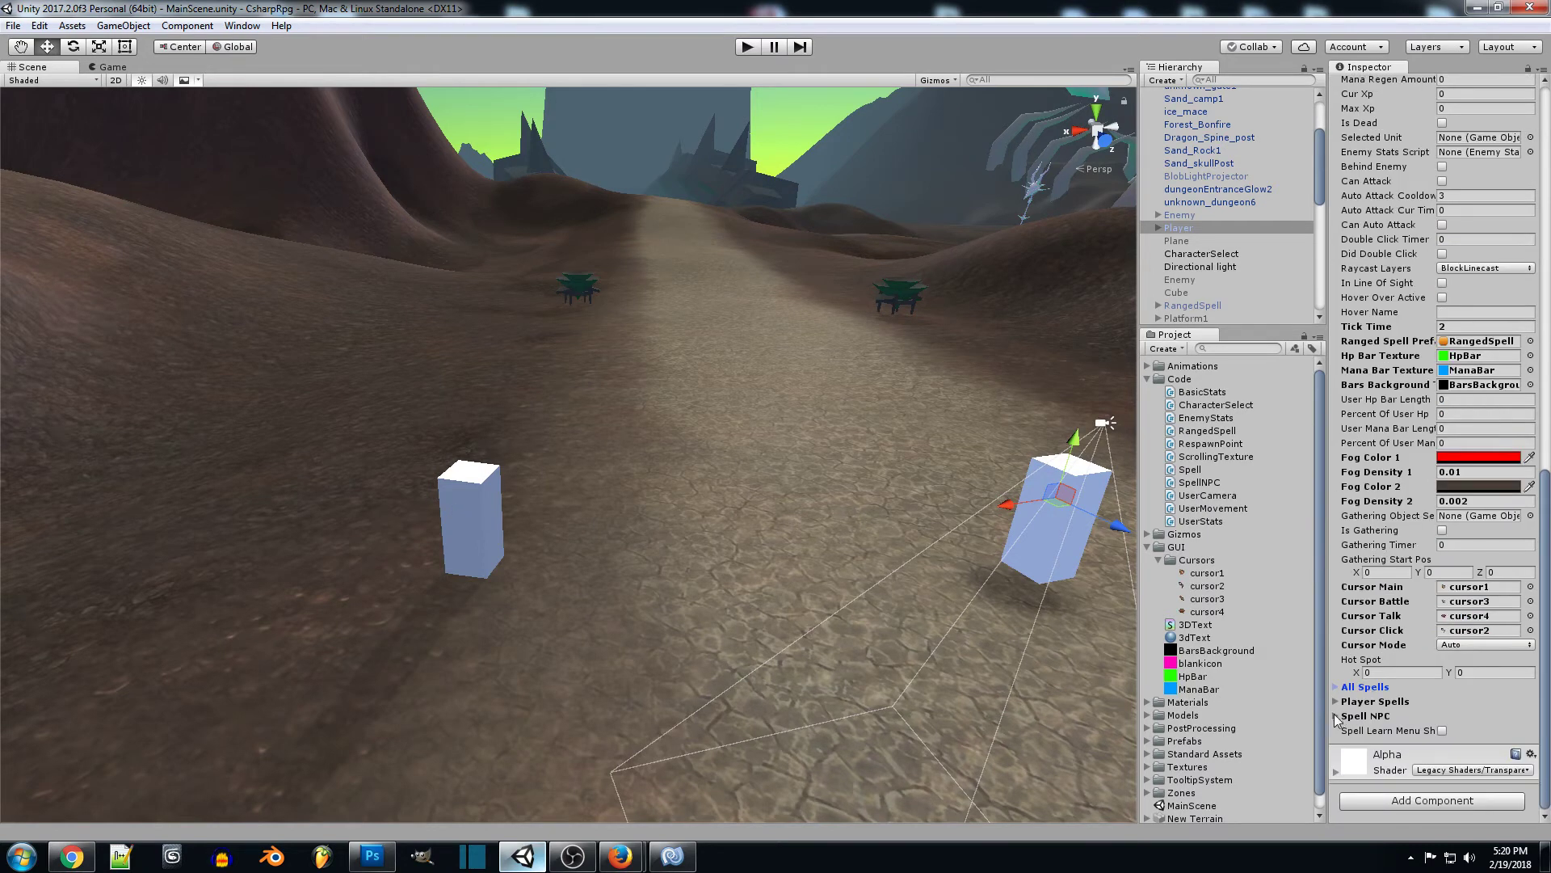
# Expand Spell NPC's four empty entries and end with Player Spells' ten empty slots expanded
pyautogui.click(1338, 717)
pyautogui.scroll(-2, 1418, 656)
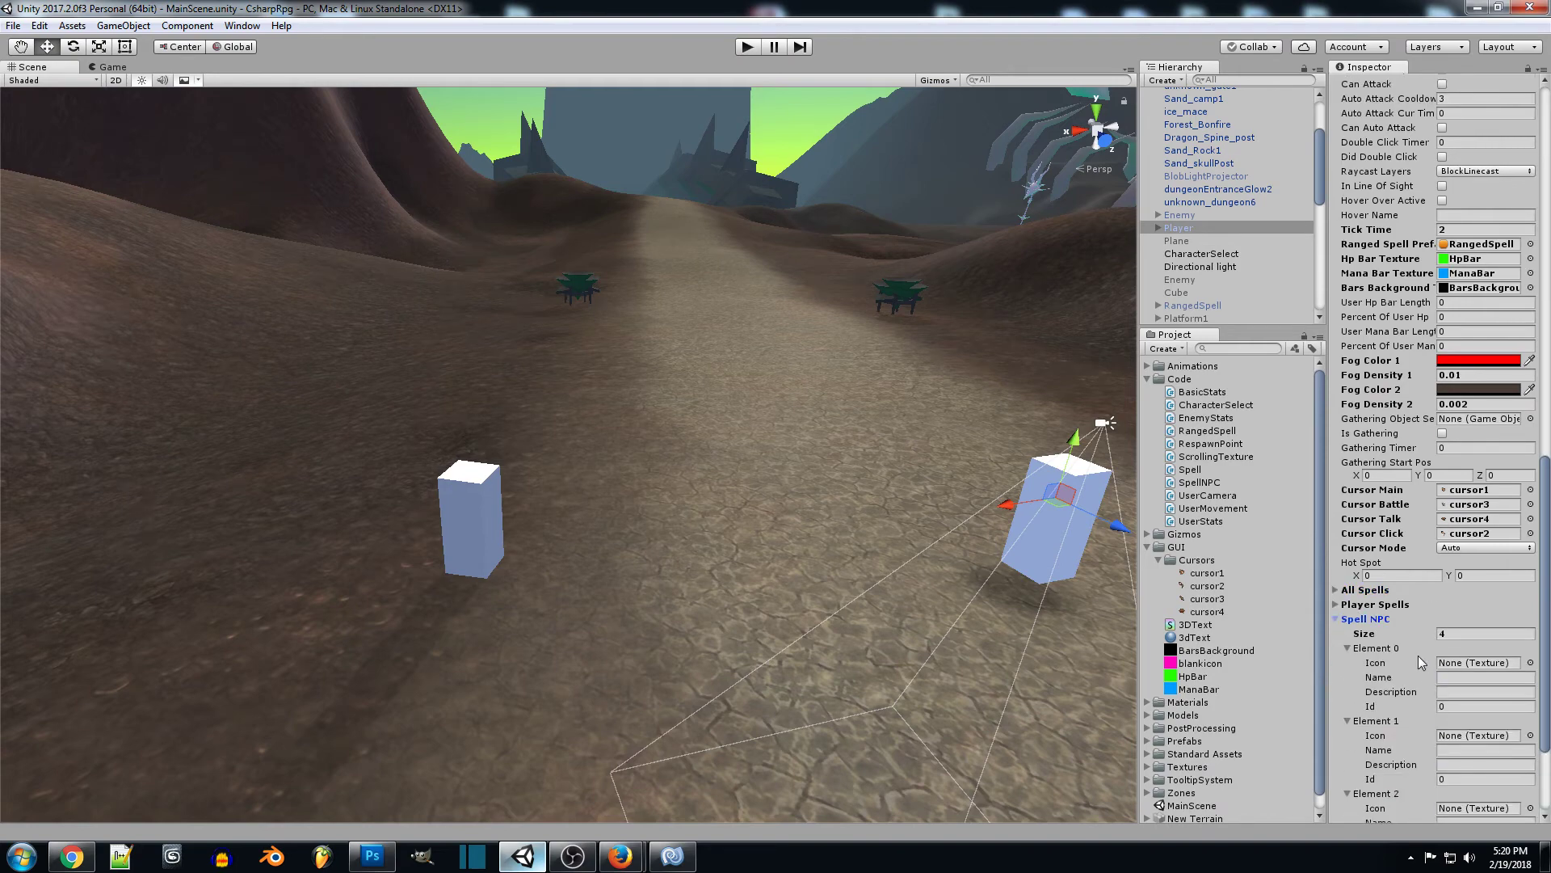
pyautogui.scroll(-2, 1408, 637)
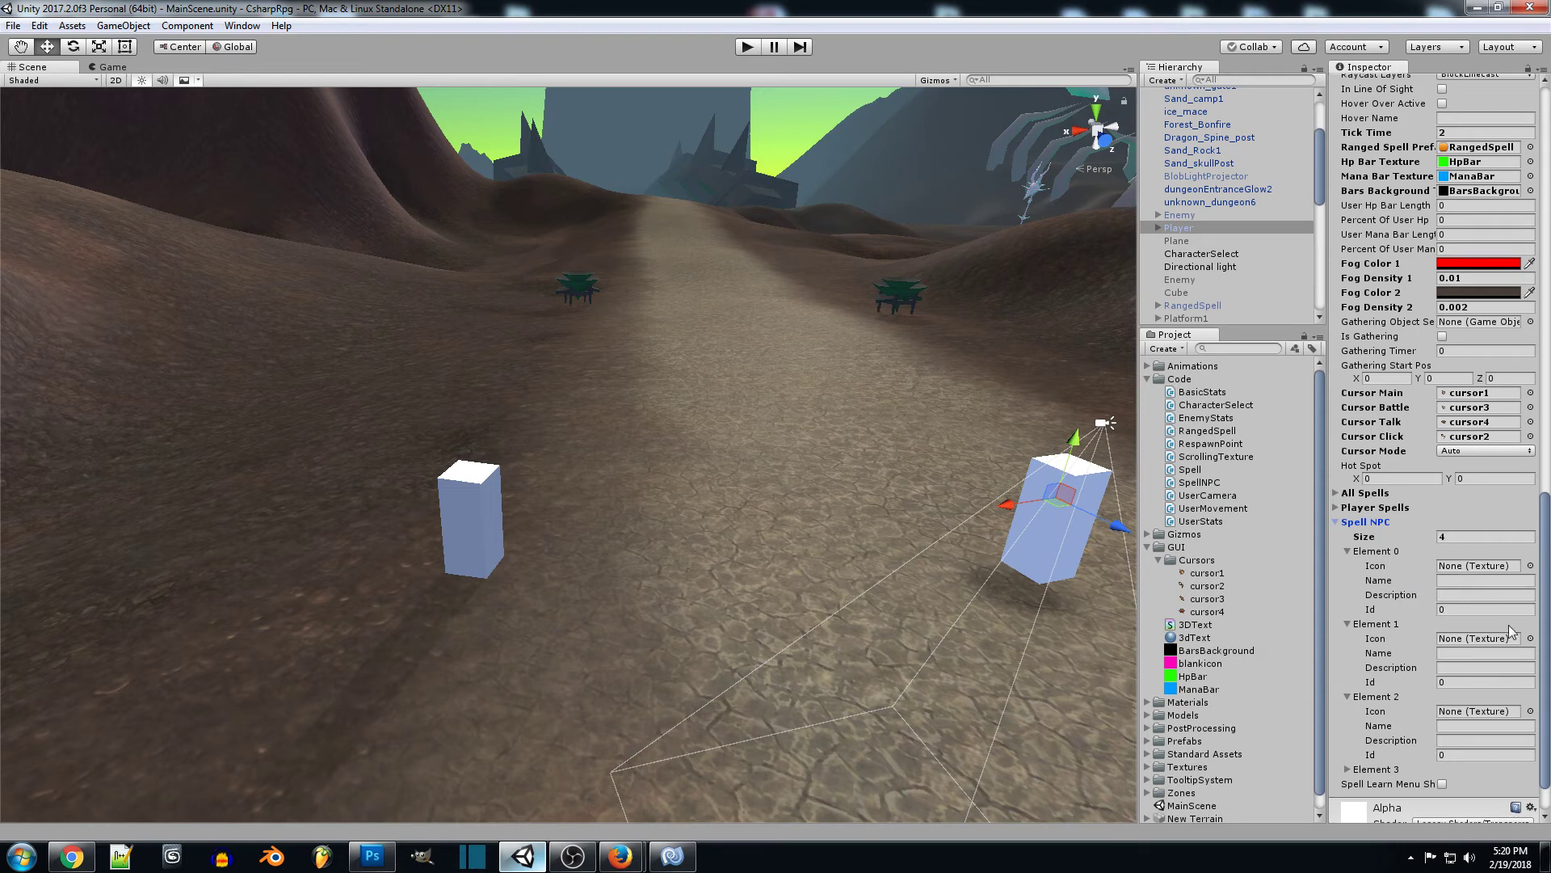
pyautogui.click(1355, 492)
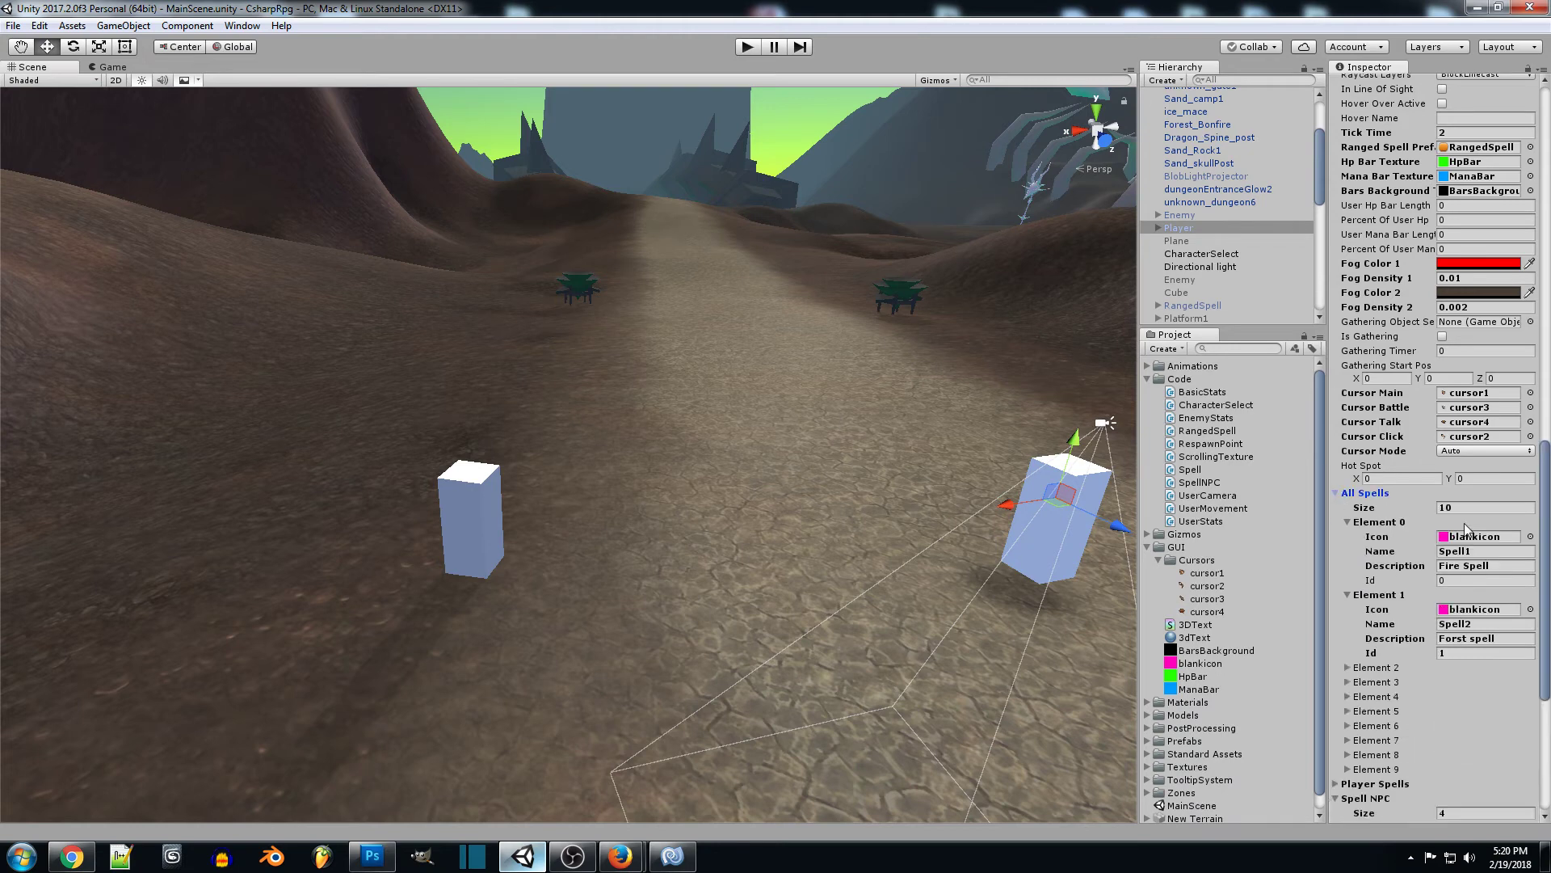
pyautogui.click(1346, 493)
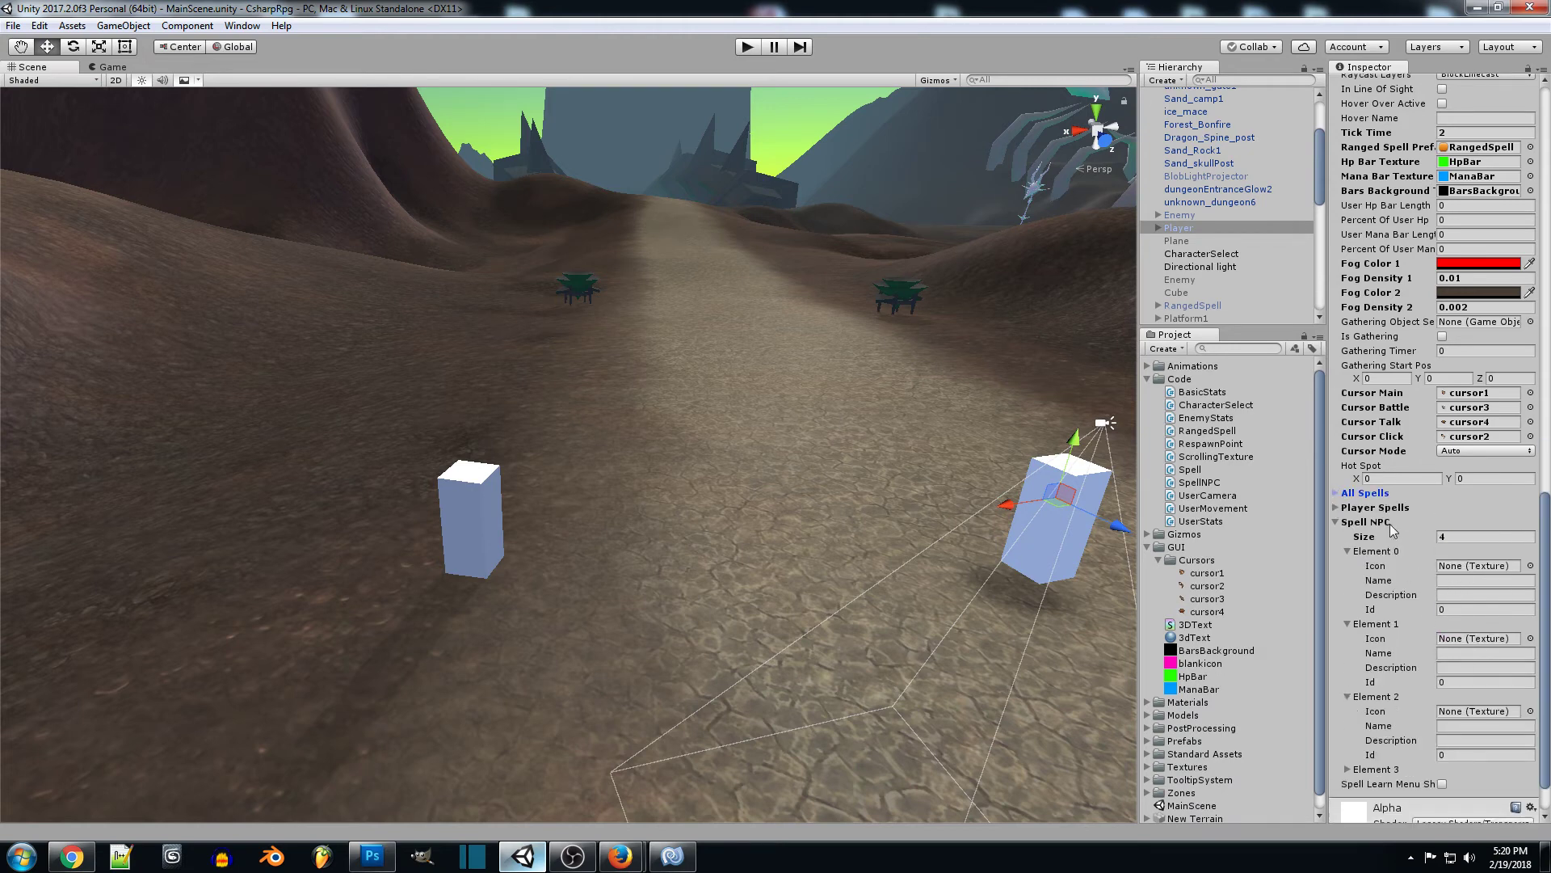
pyautogui.click(1340, 509)
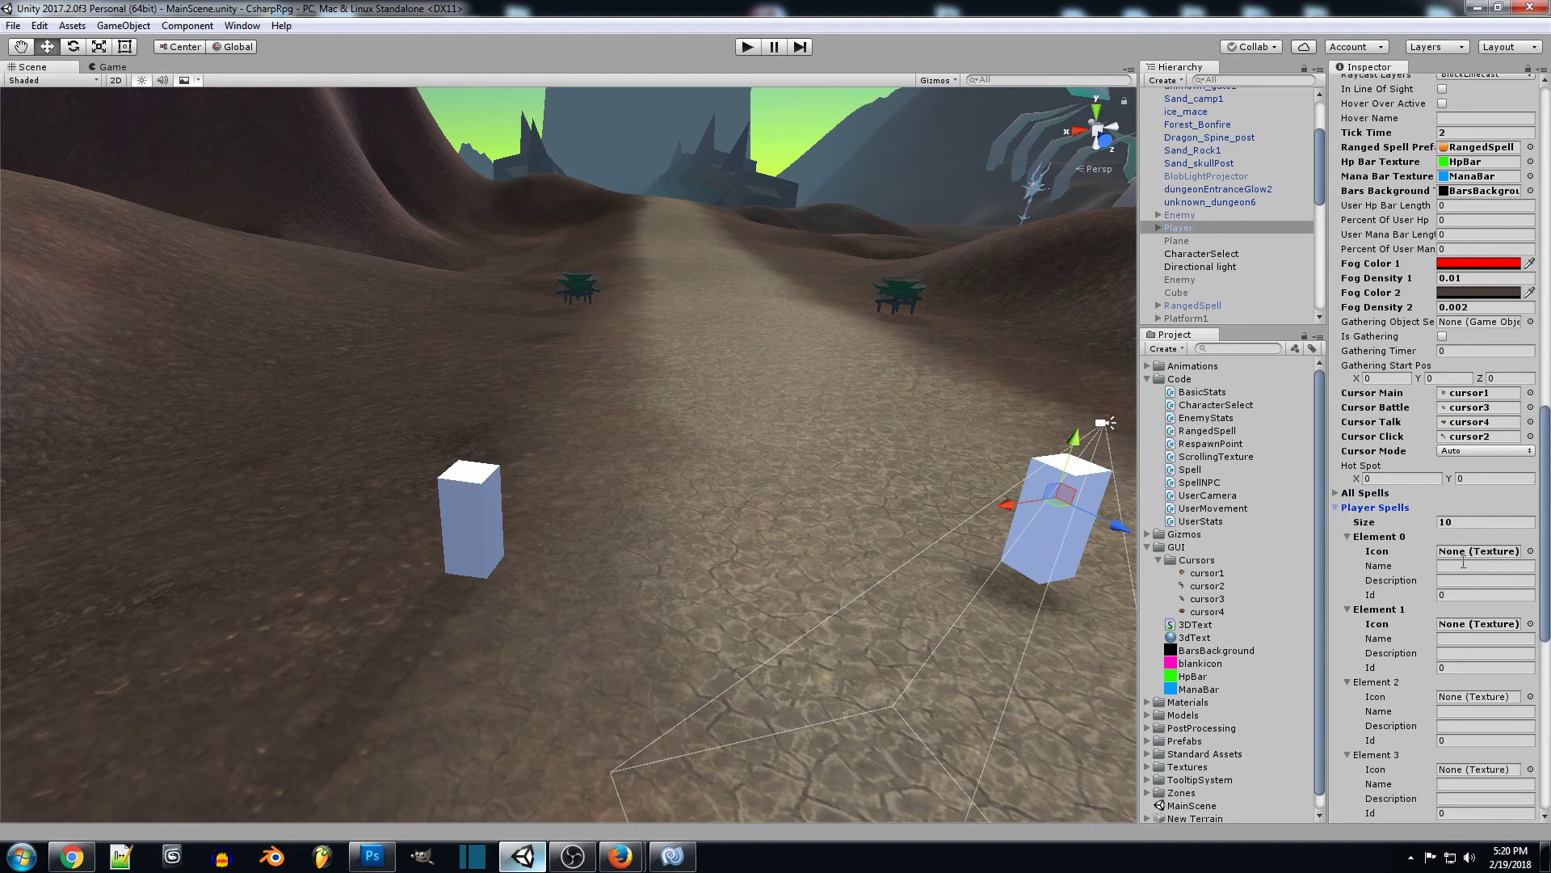
pyautogui.click(1339, 507)
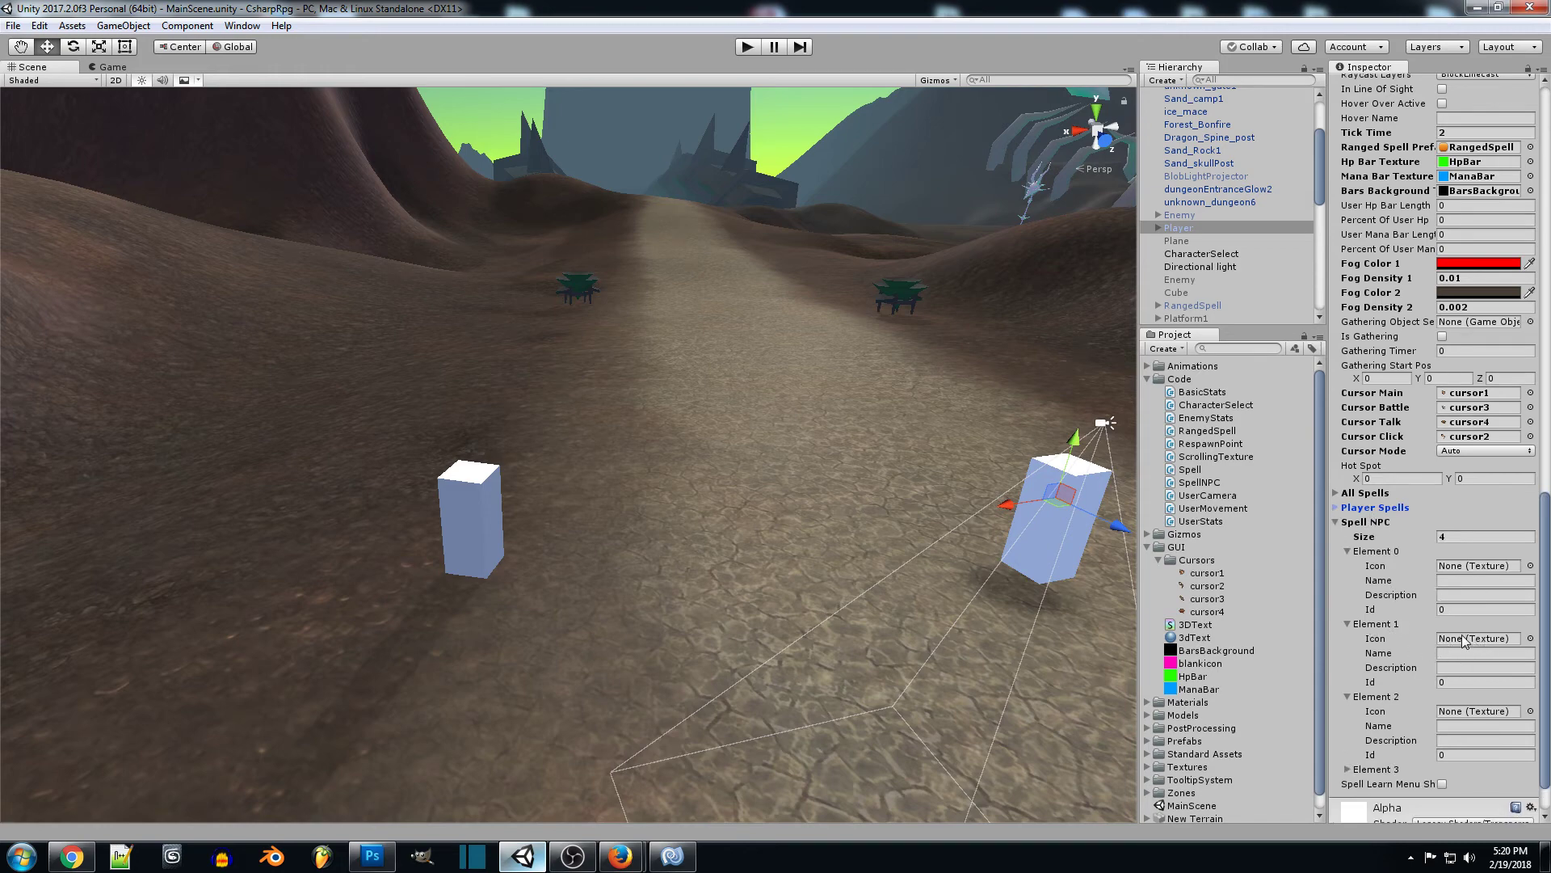
pyautogui.click(1339, 508)
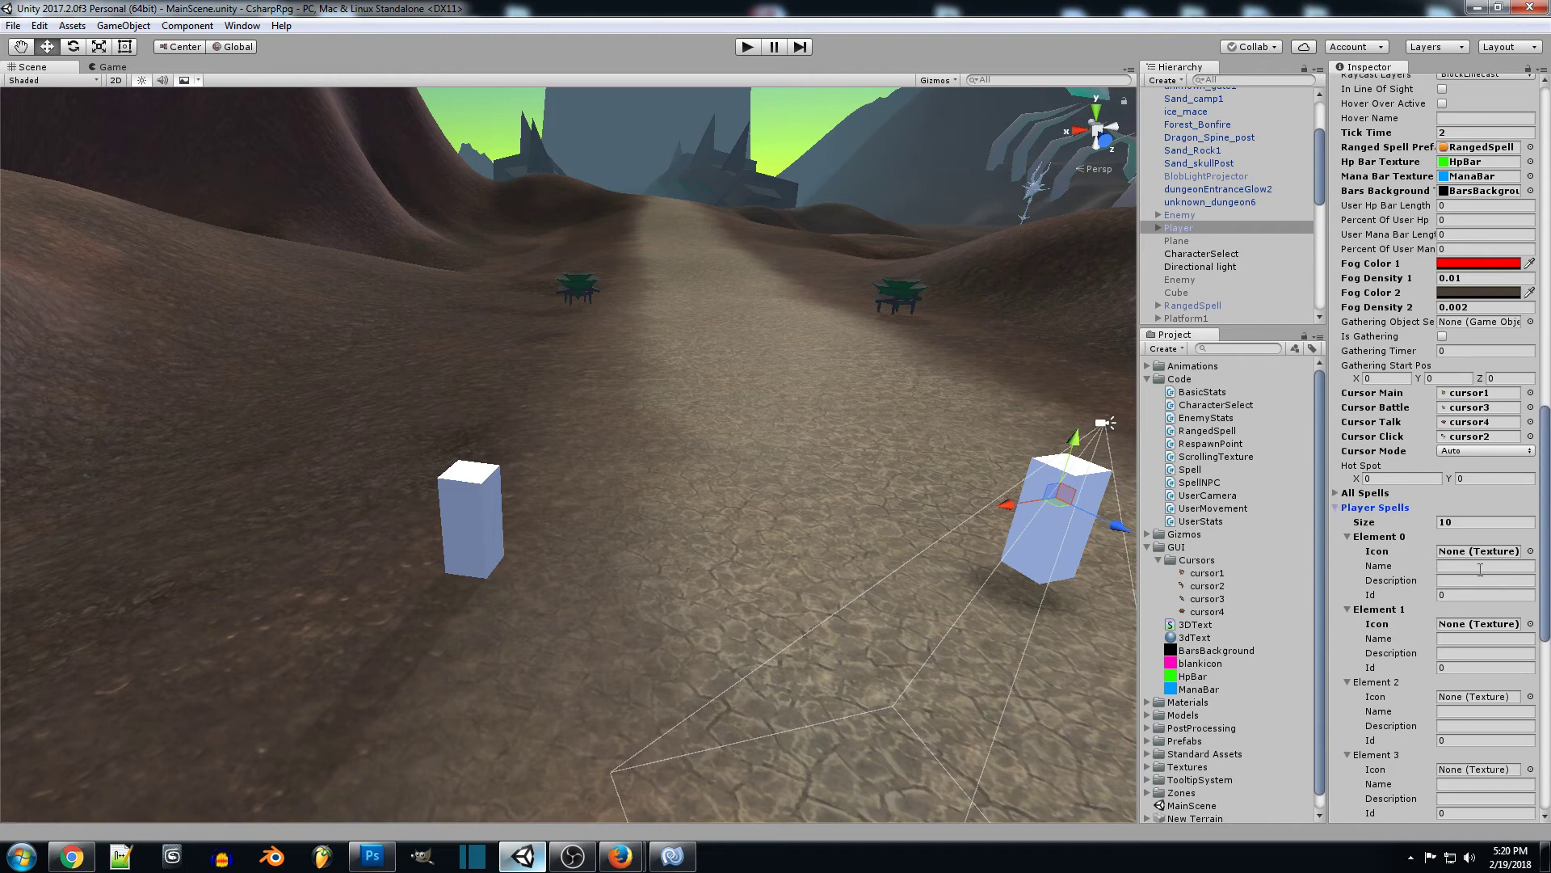
pyautogui.click(1339, 508)
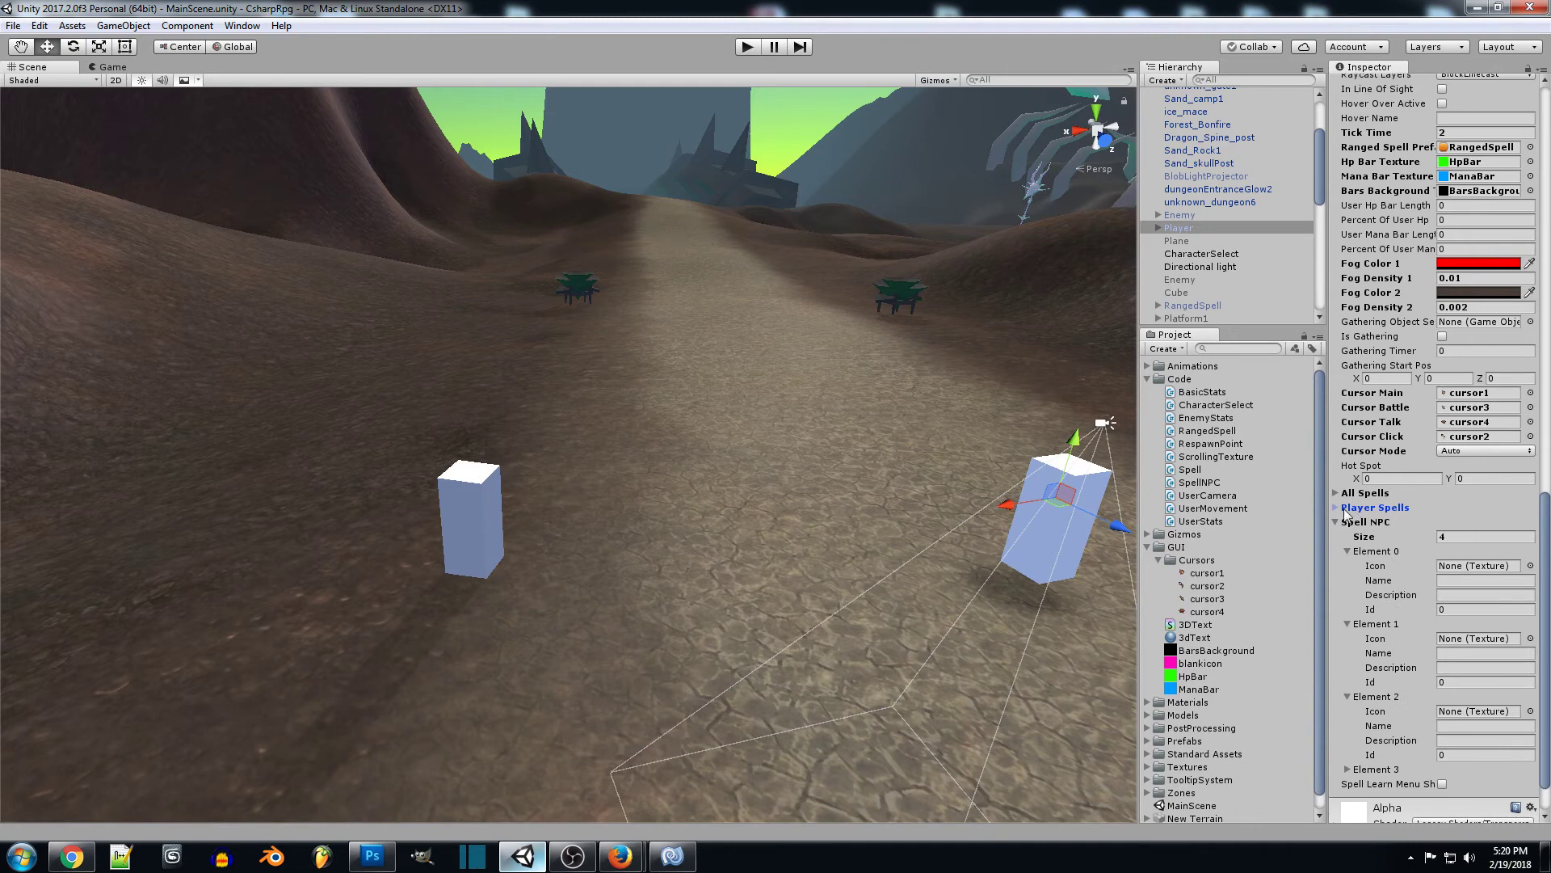
pyautogui.click(1337, 507)
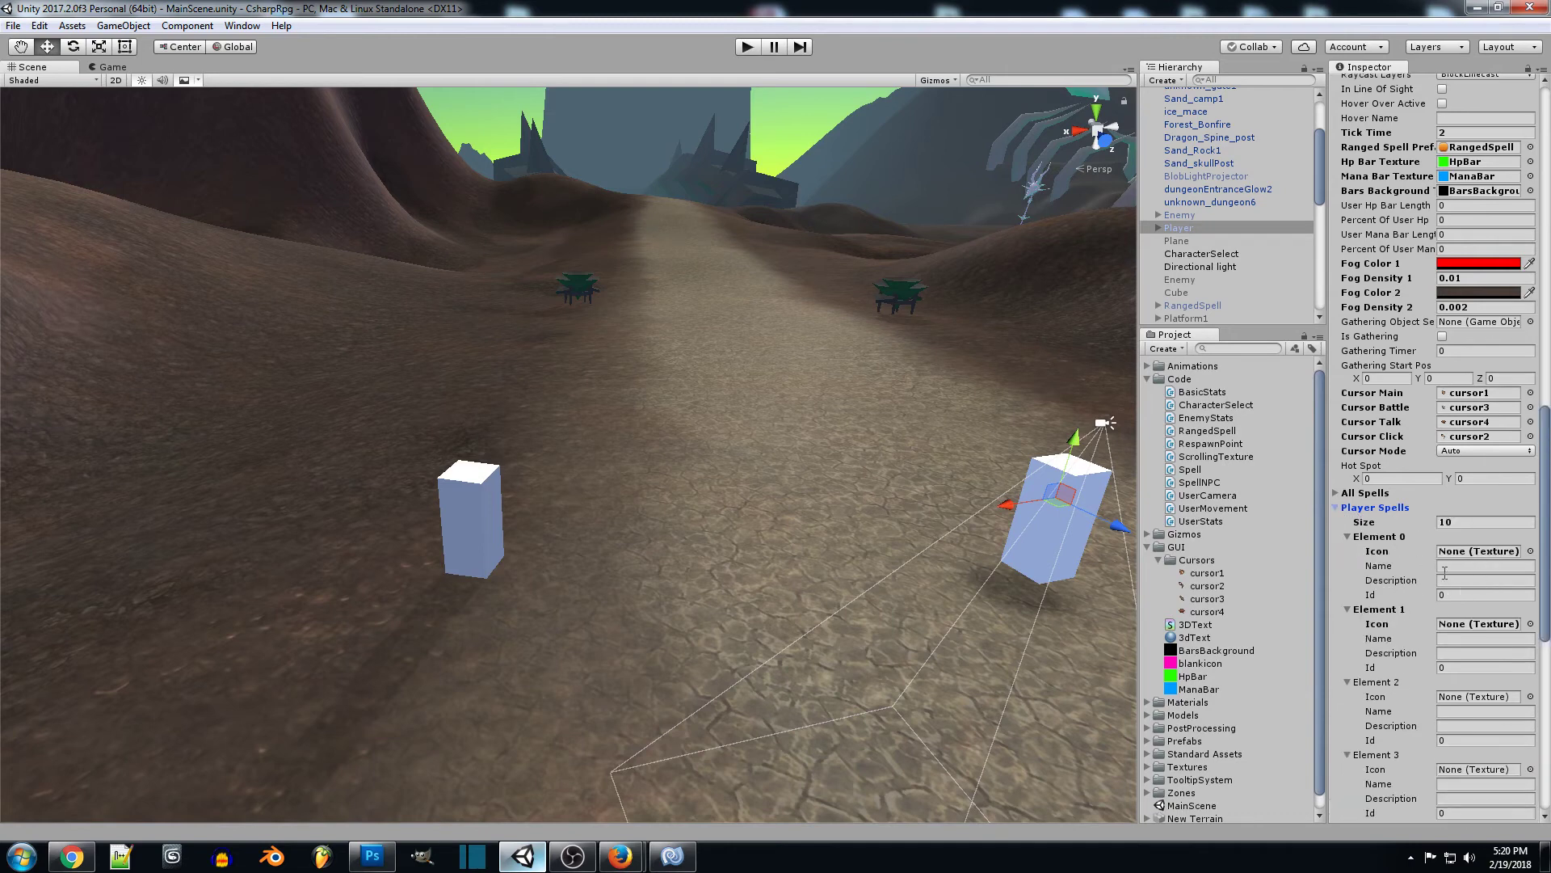
# Collapse Player Spells, enter Play mode, and open the NPC's Spell1/Spell2 buy menu
pyautogui.click(1336, 508)
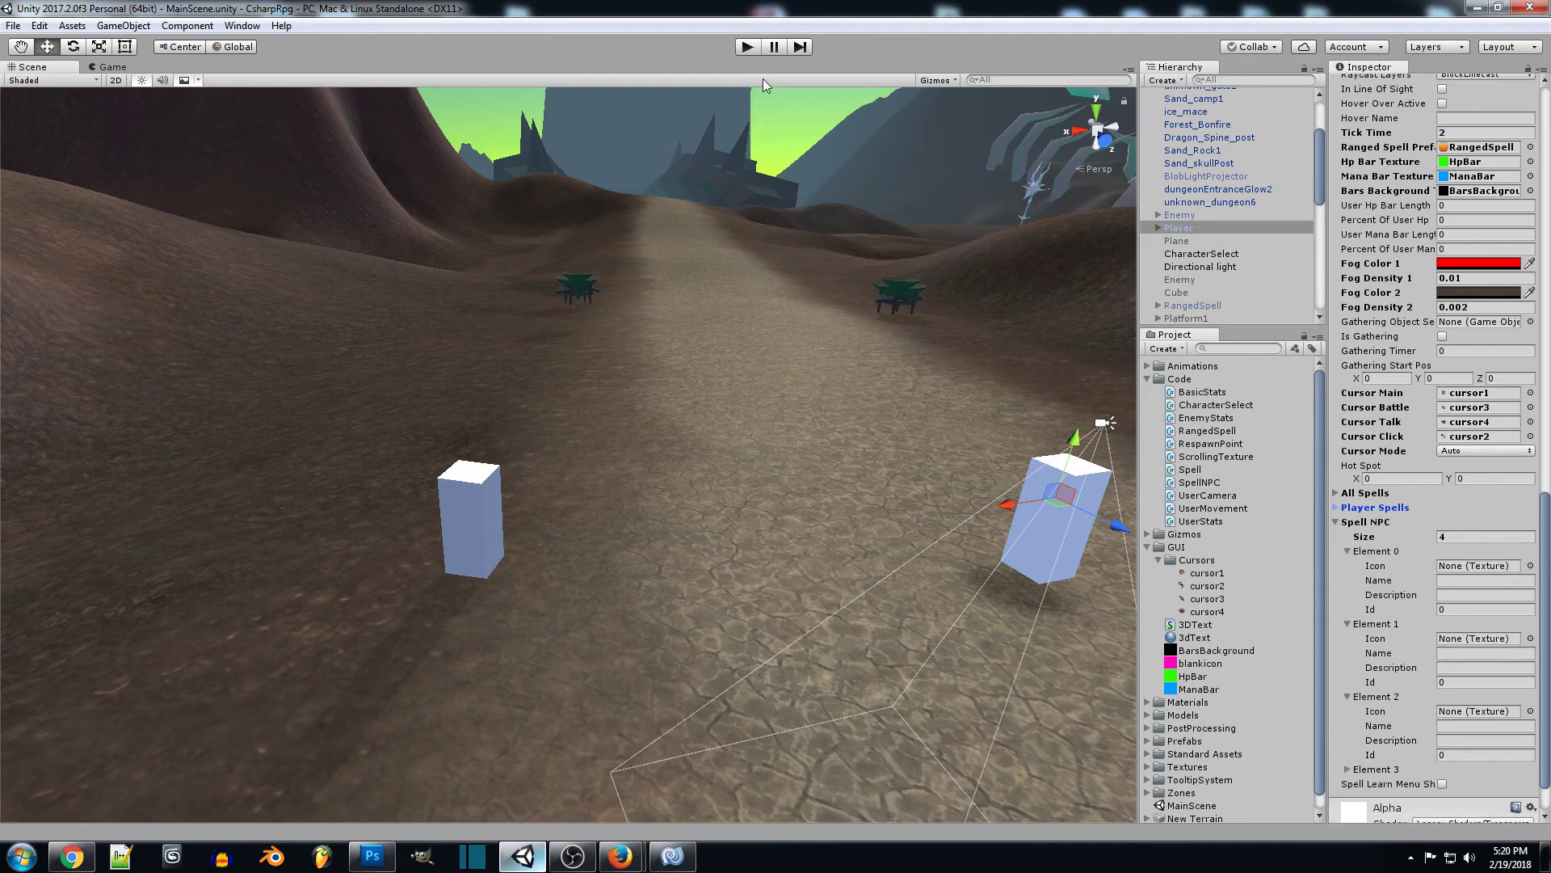
pyautogui.click(744, 55)
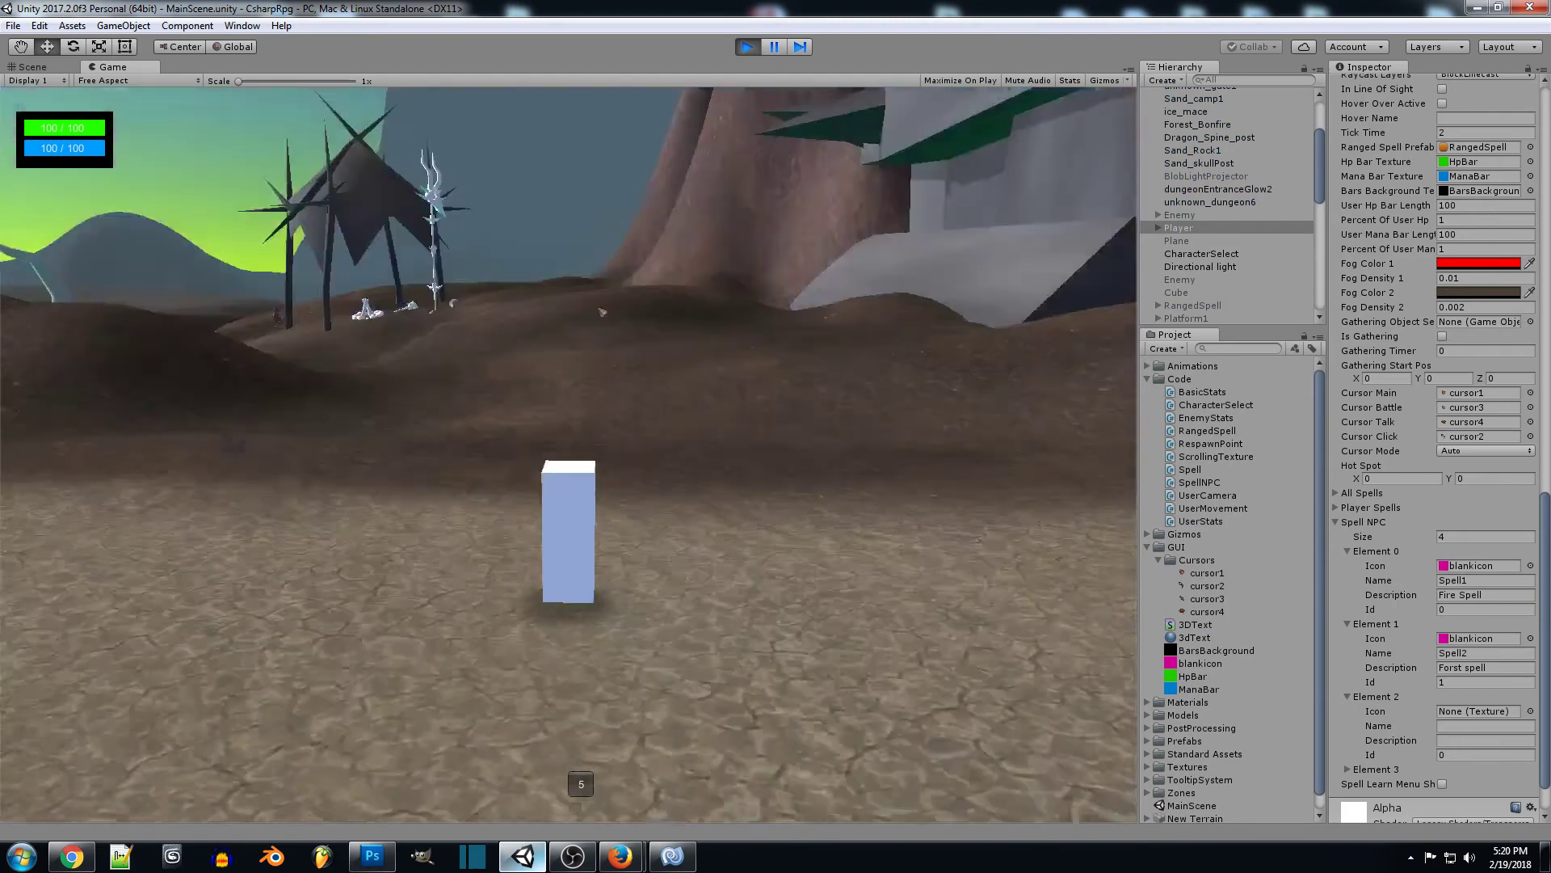
pyautogui.moveTo(843, 273); pyautogui.dragTo(380, 440)
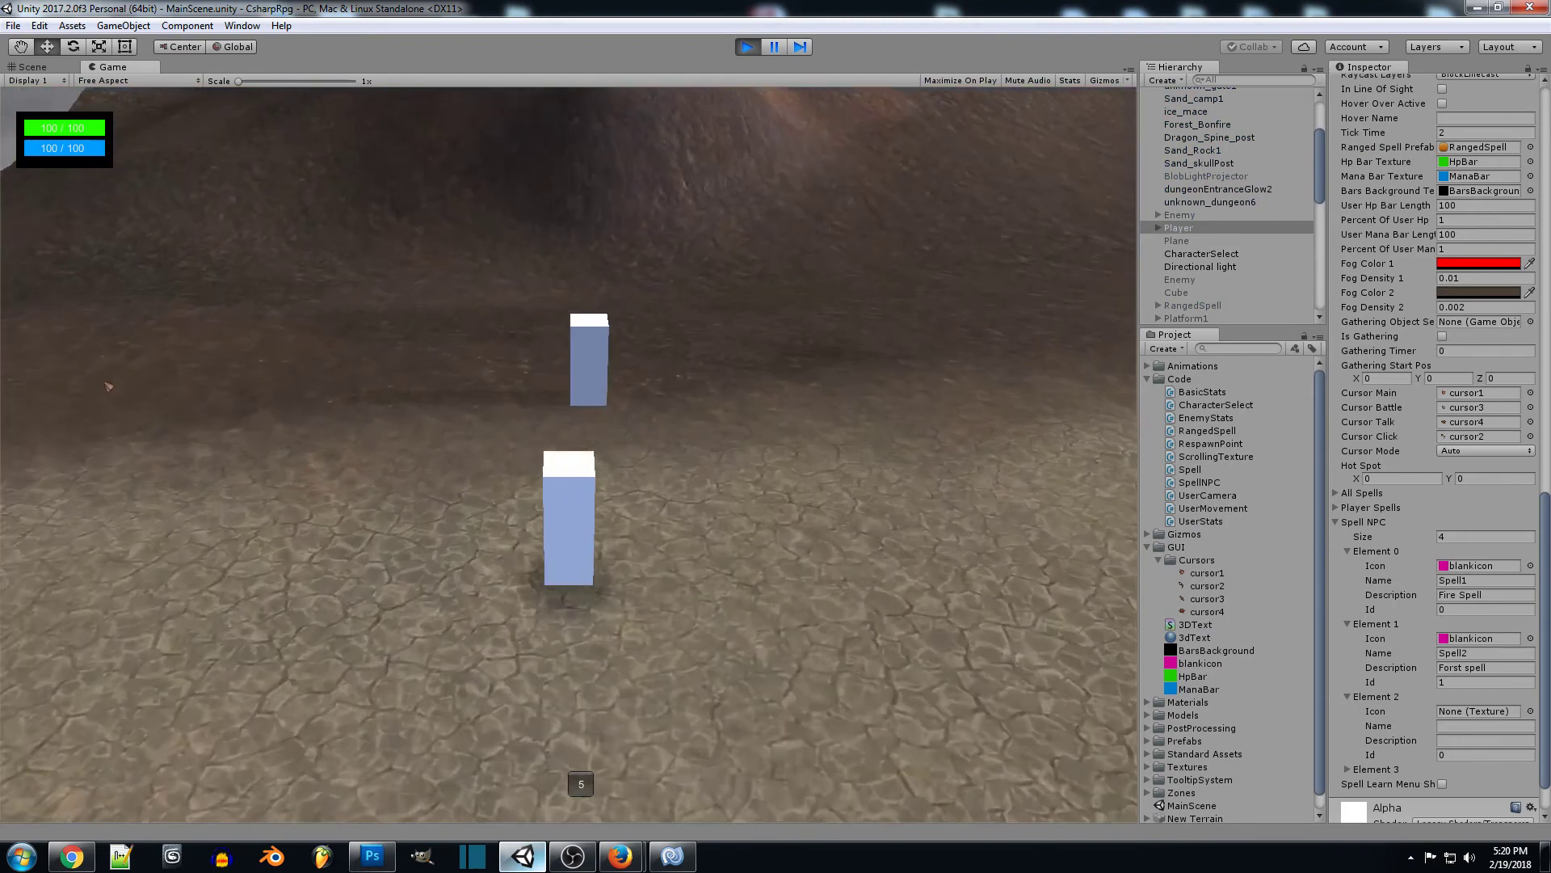
pyautogui.click(608, 399)
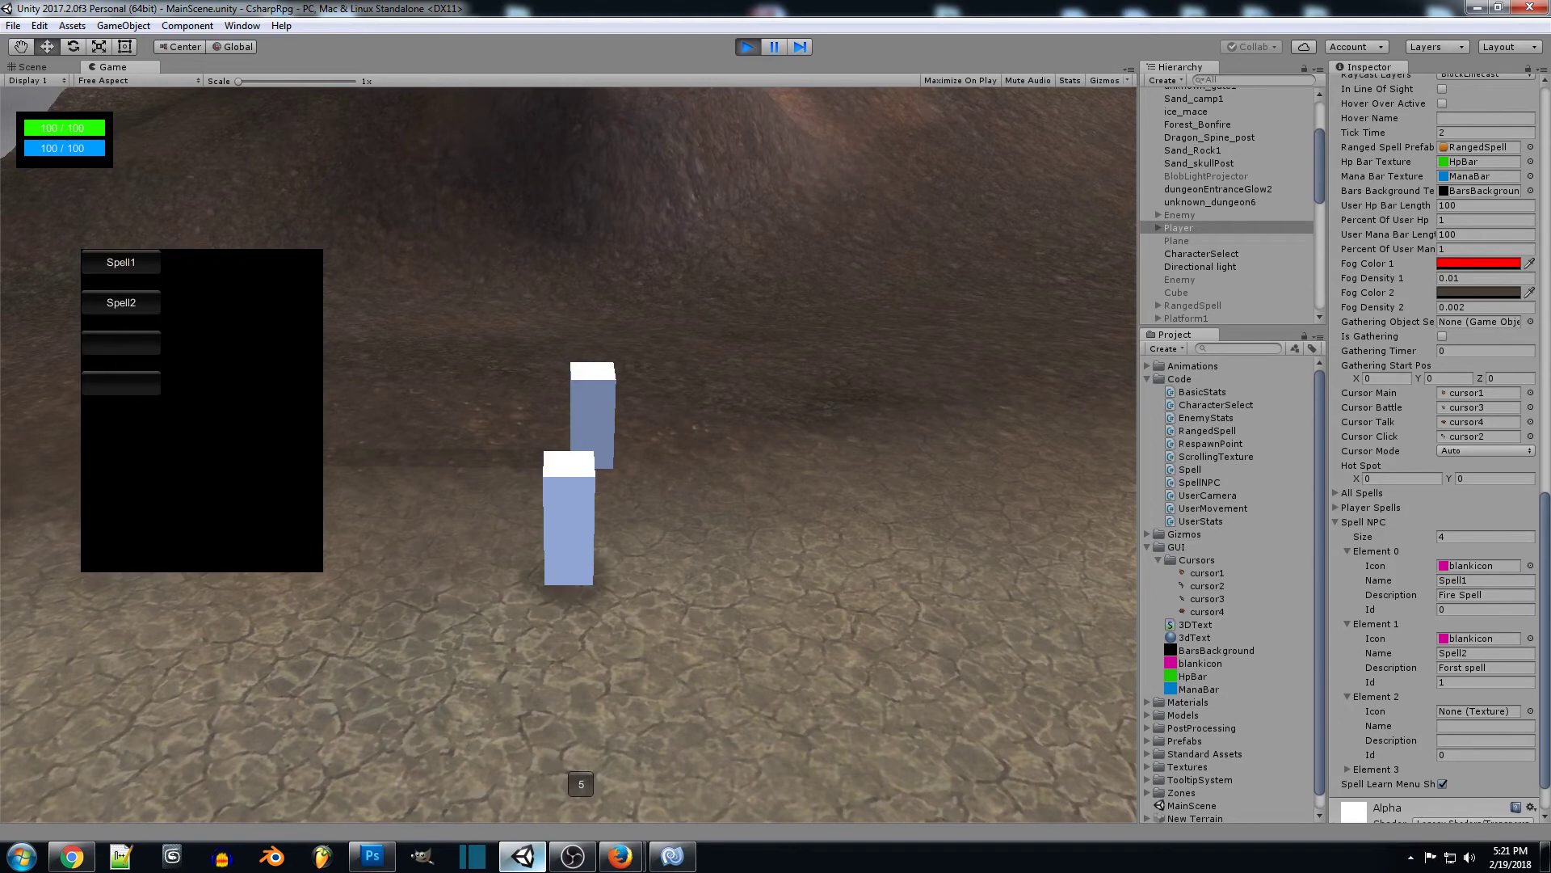
# Inspect the Spell NPC size, Element 3, and the Spell1 and Spell2 name entries
pyautogui.click(1448, 535)
pyautogui.click(1347, 770)
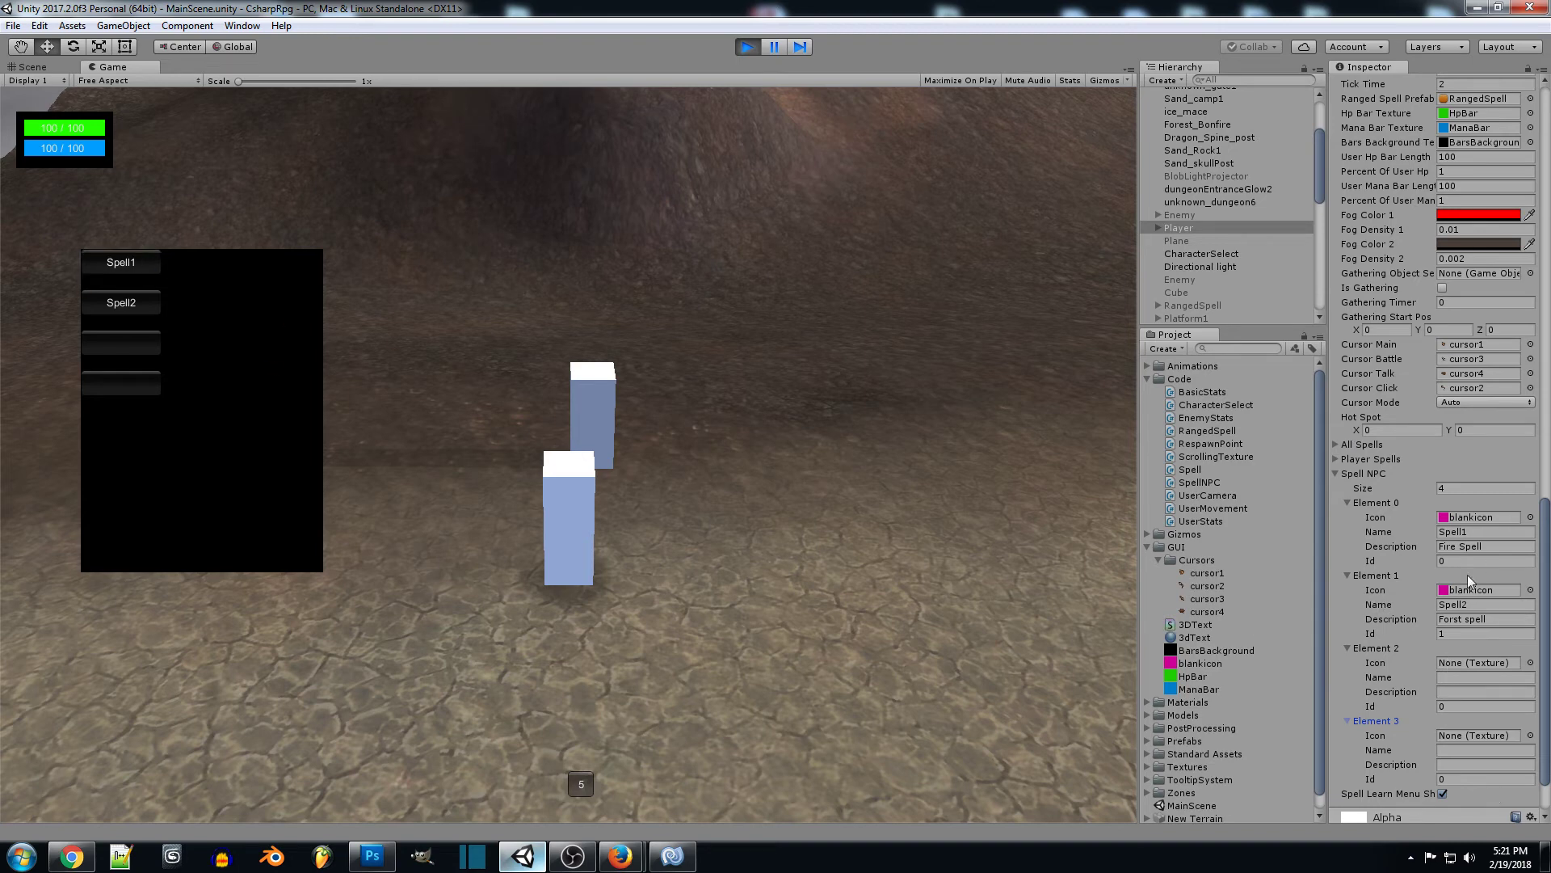
pyautogui.click(1482, 533)
pyautogui.click(1485, 605)
pyautogui.click(1335, 459)
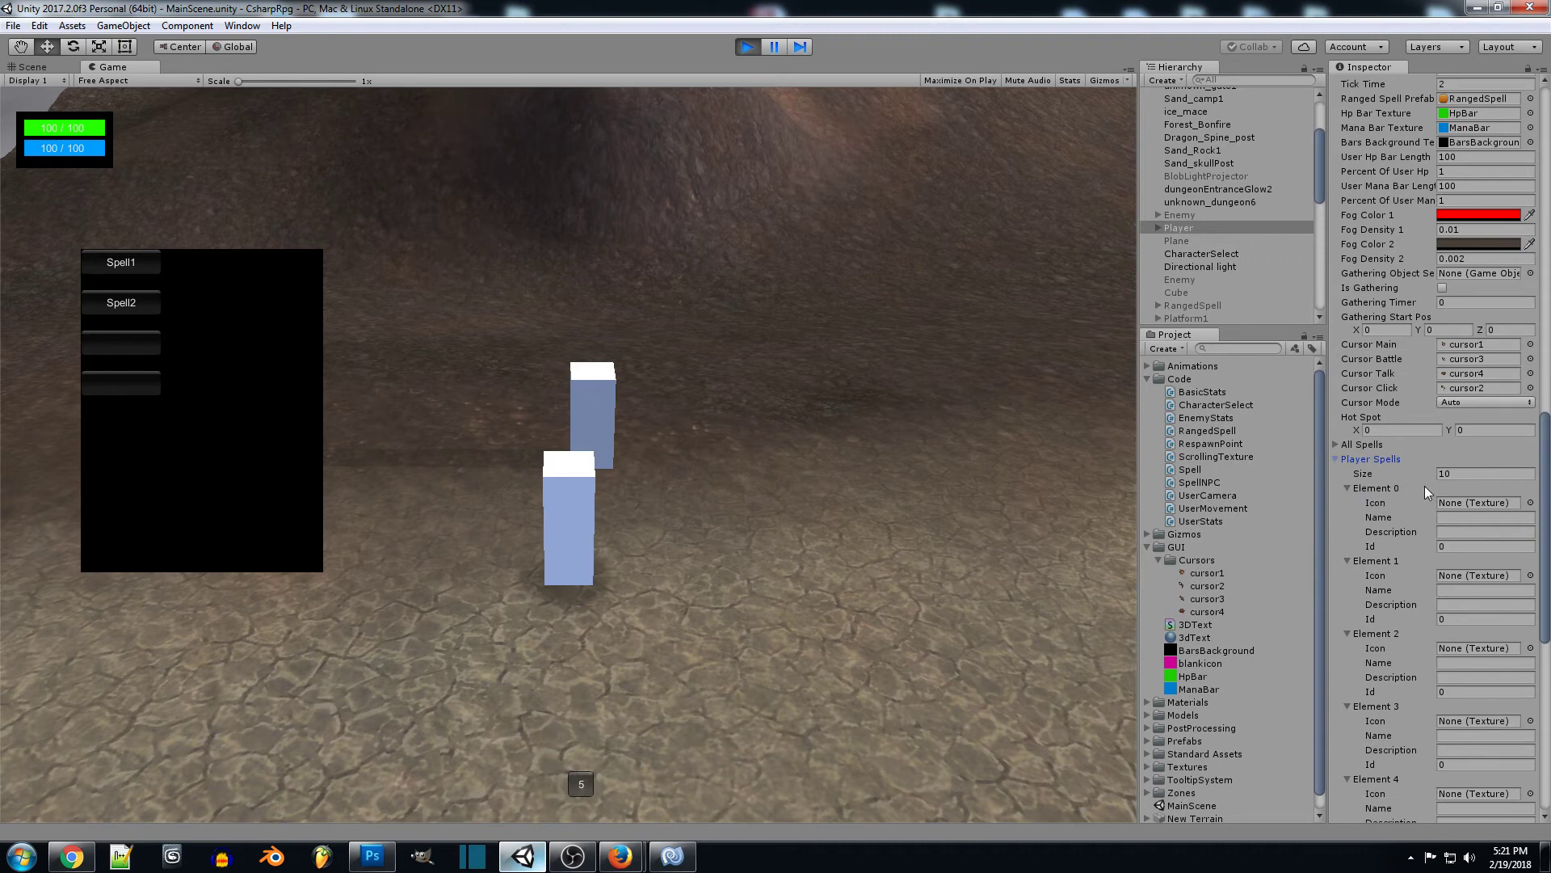
pyautogui.scroll(-1, 1424, 487)
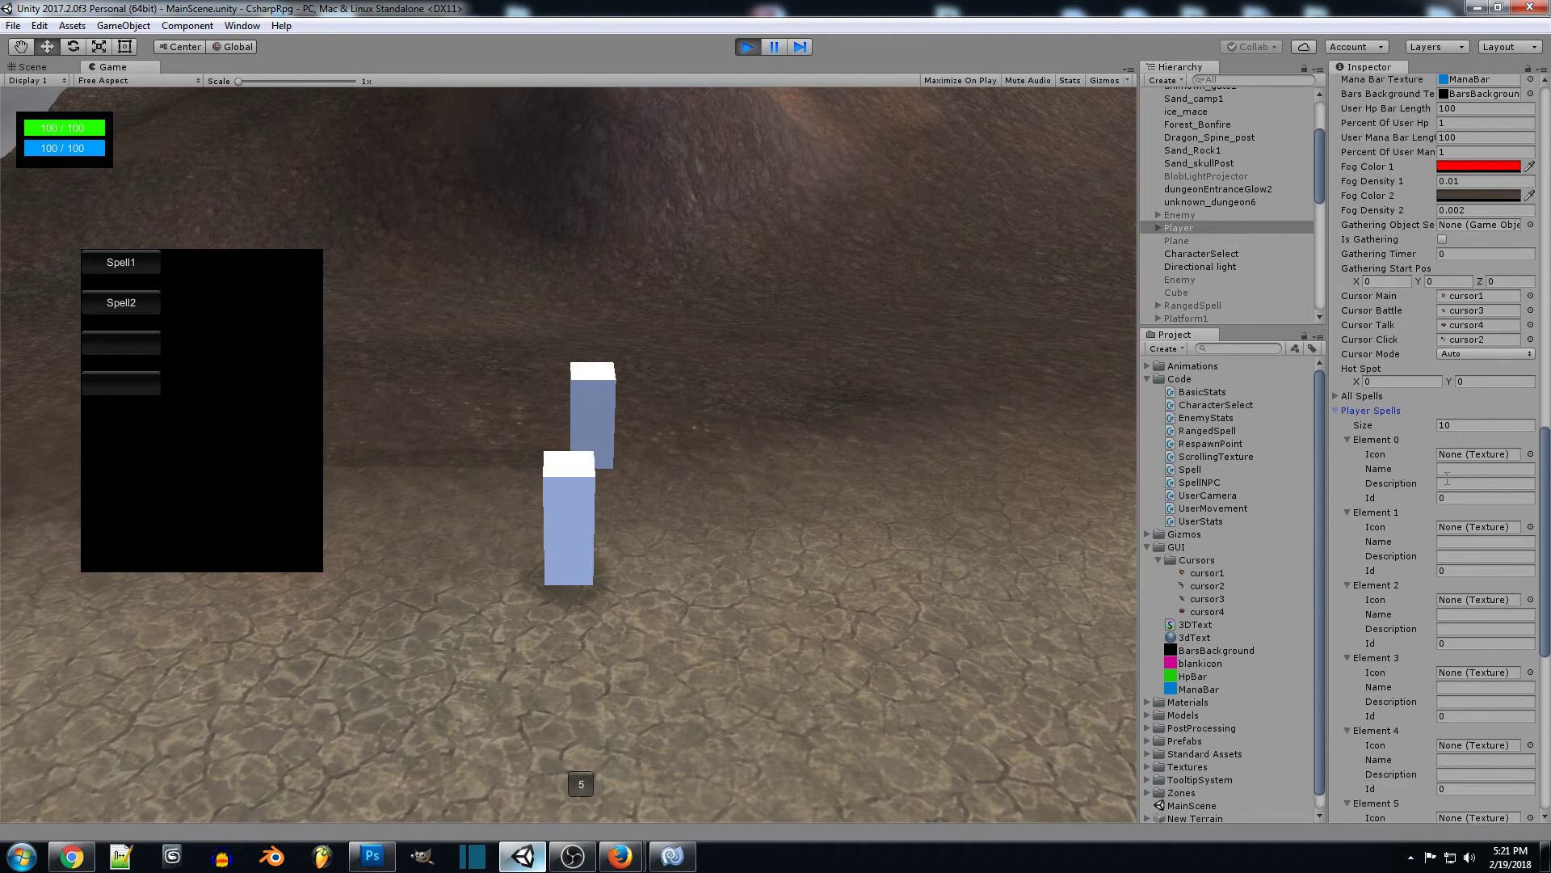
pyautogui.scroll(-3, 1408, 670)
pyautogui.scroll(-3, 1402, 643)
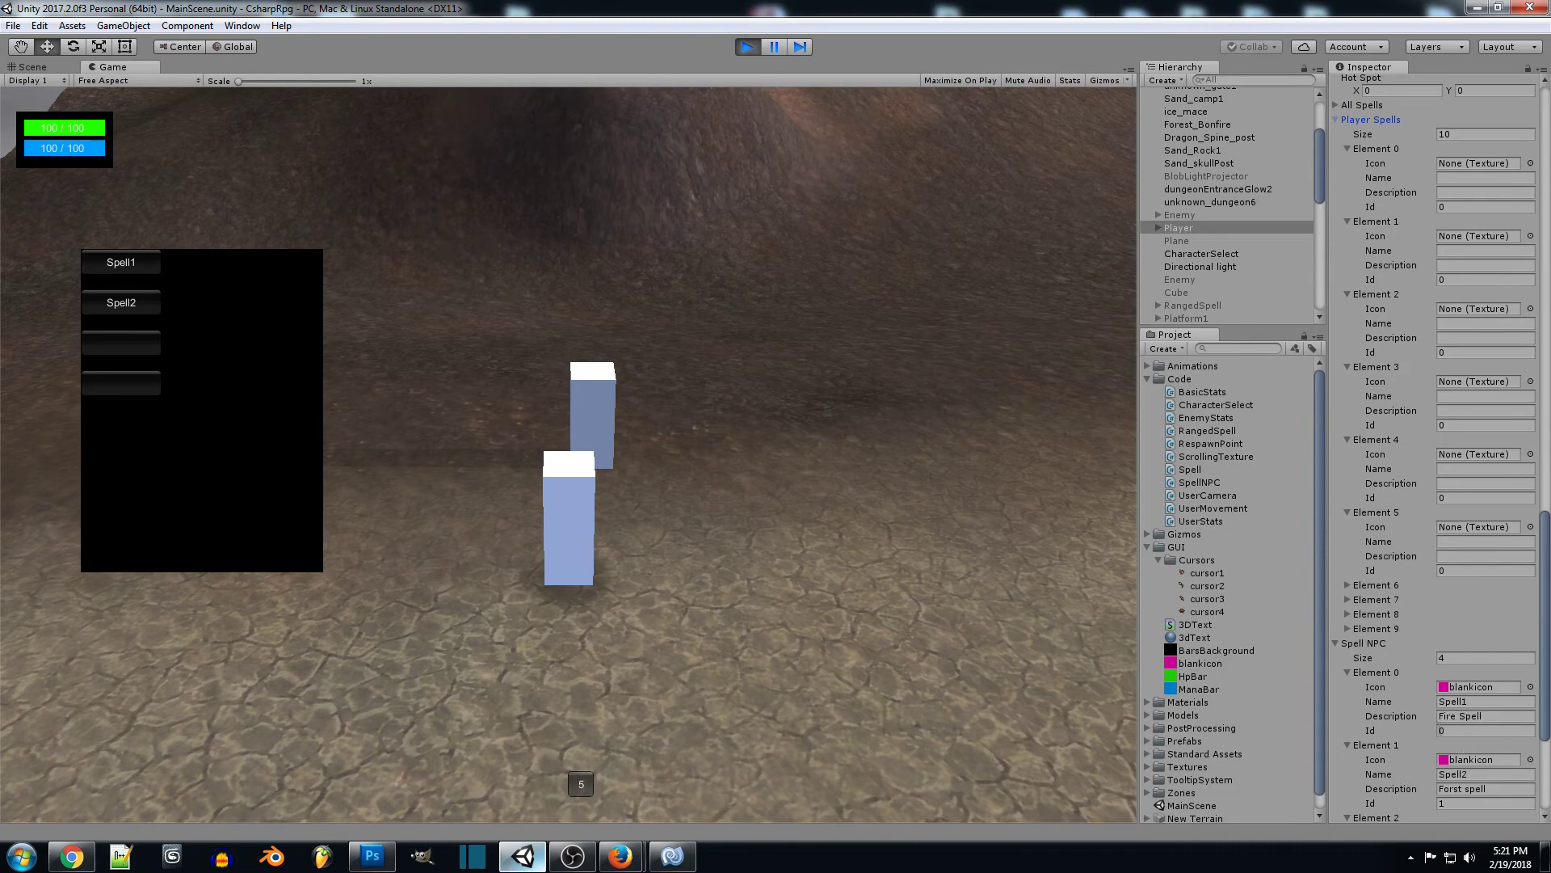
pyautogui.scroll(2, 1436, 369)
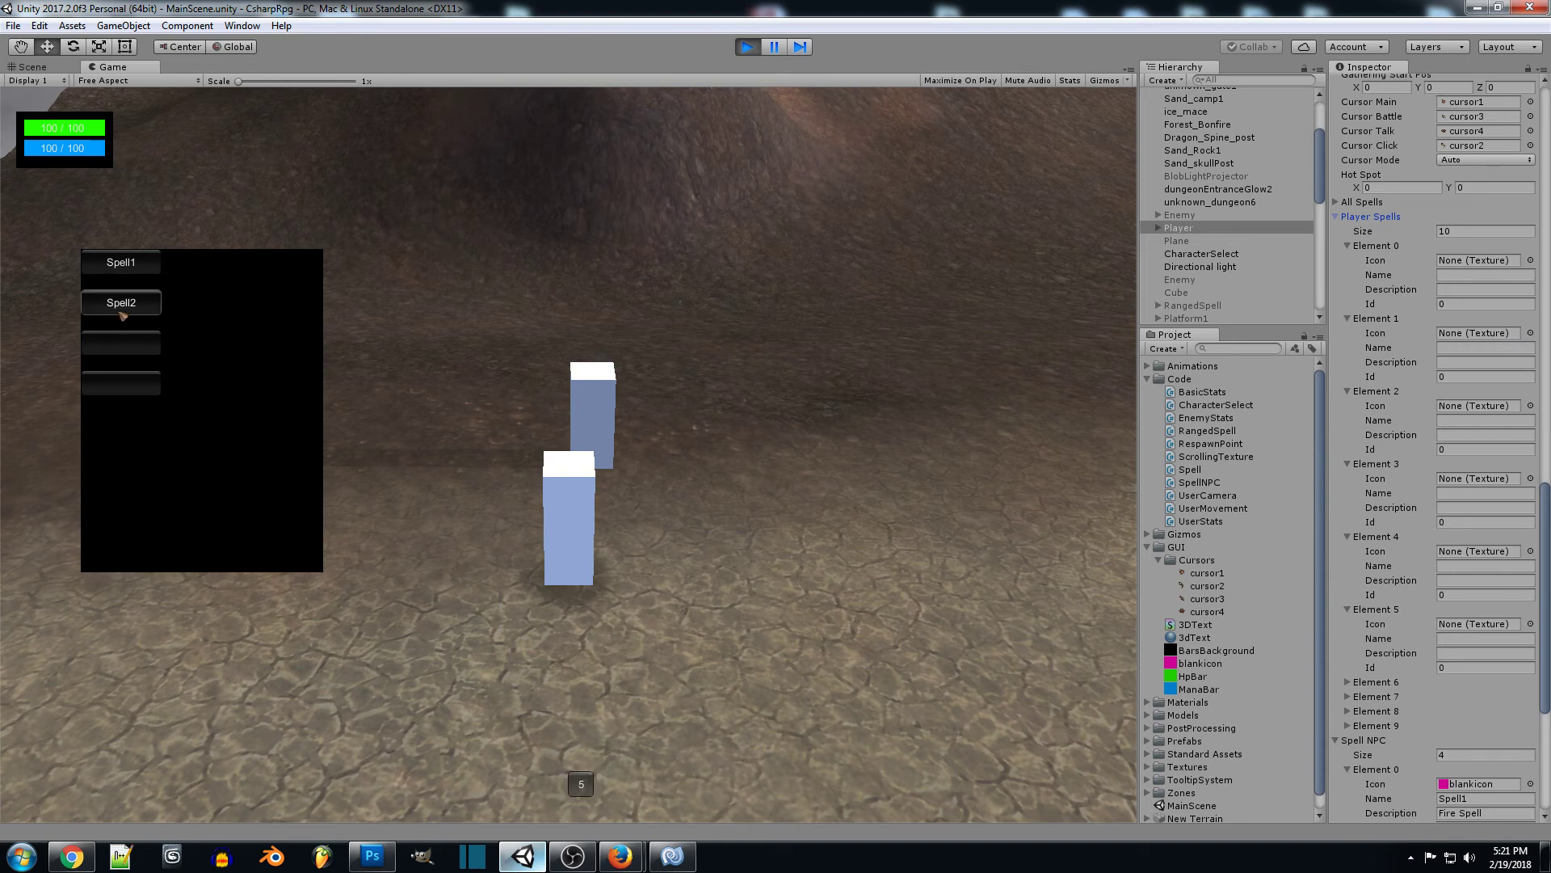
pyautogui.scroll(-2, 1443, 540)
pyautogui.scroll(-1, 1443, 538)
pyautogui.scroll(3, 1455, 582)
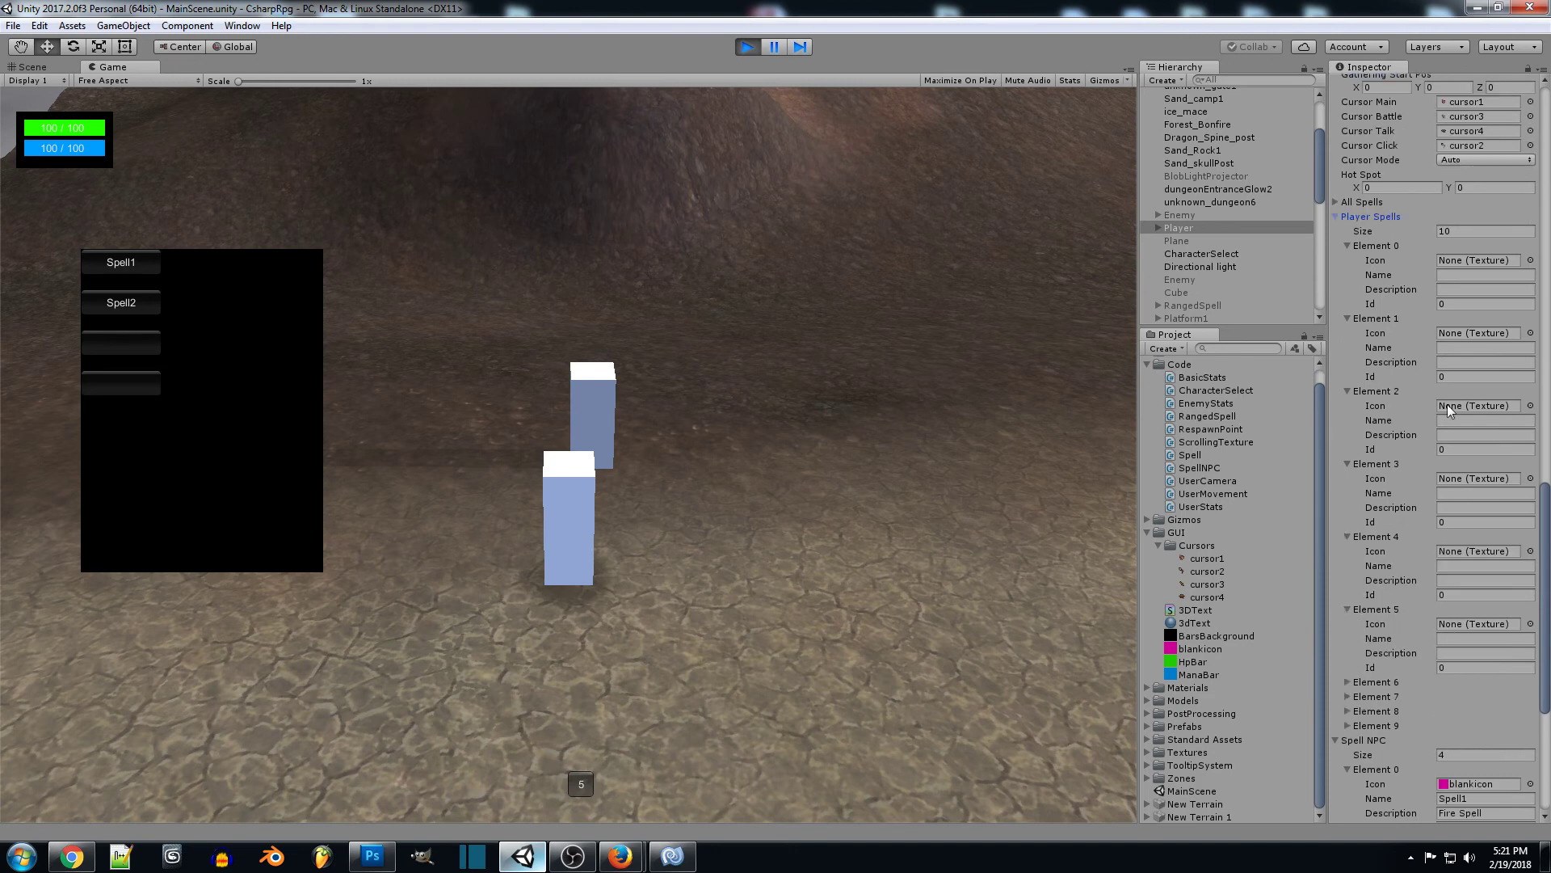
pyautogui.scroll(1, 1505, 259)
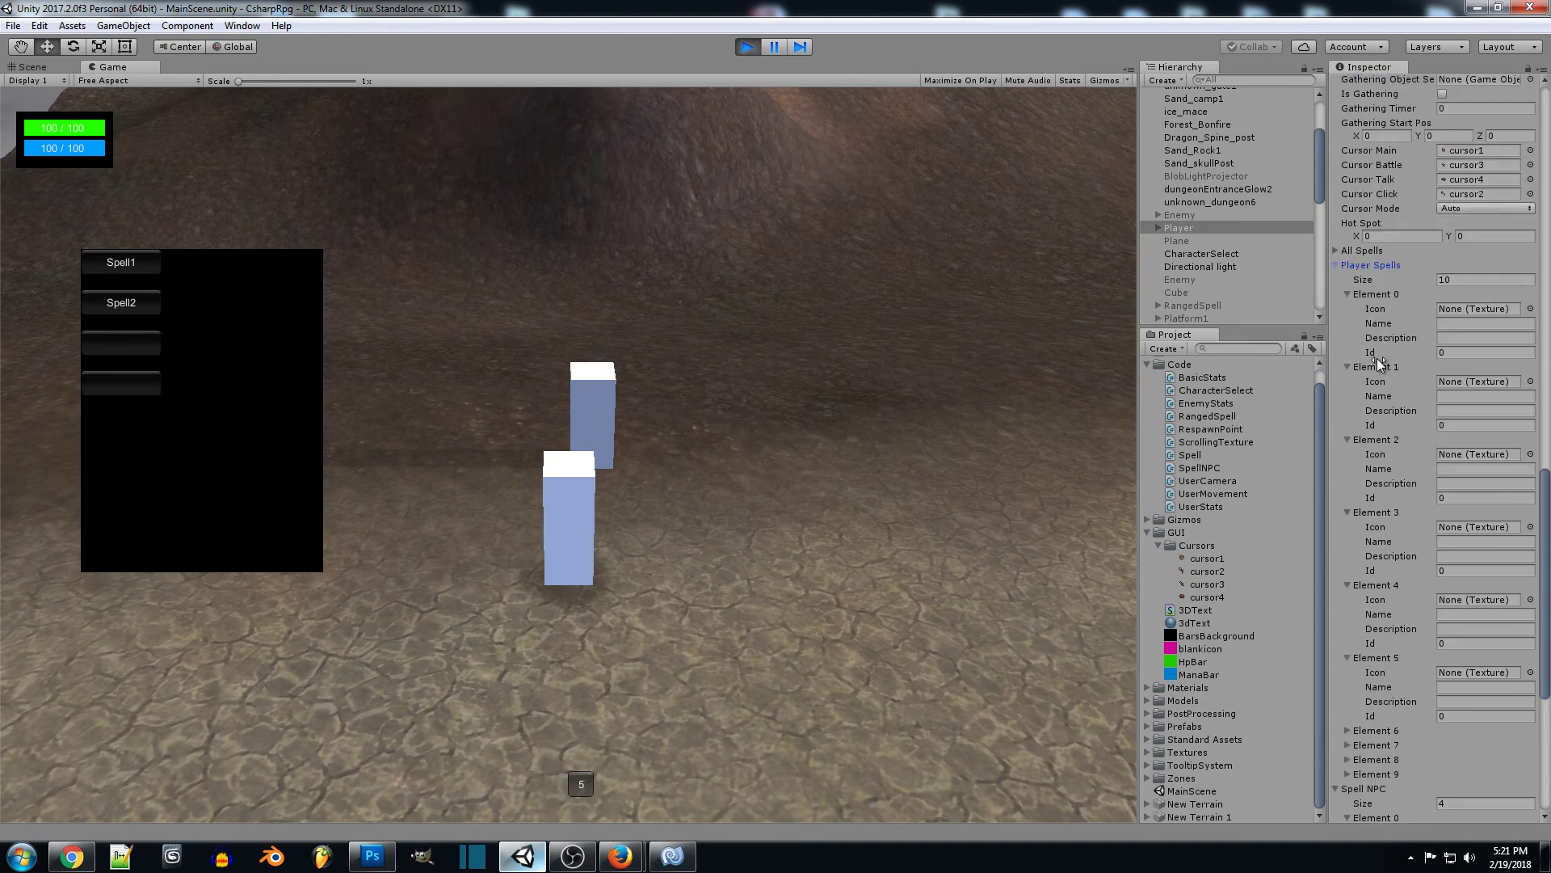
# Buy Spell2 into the first Player Spells slot and cast it
pyautogui.click(152, 306)
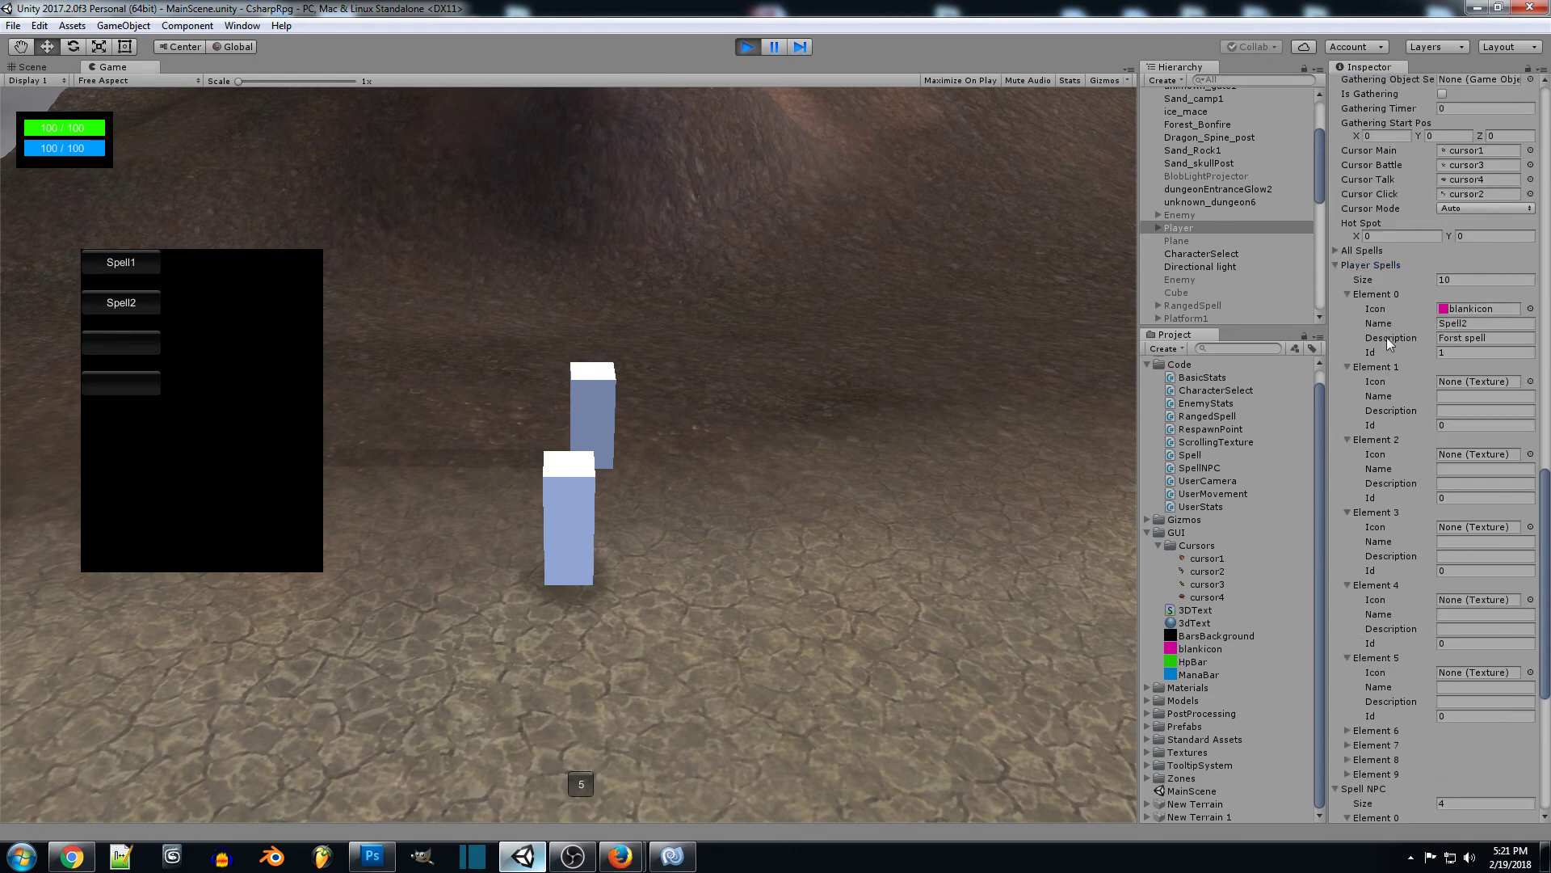
pyautogui.click(764, 358)
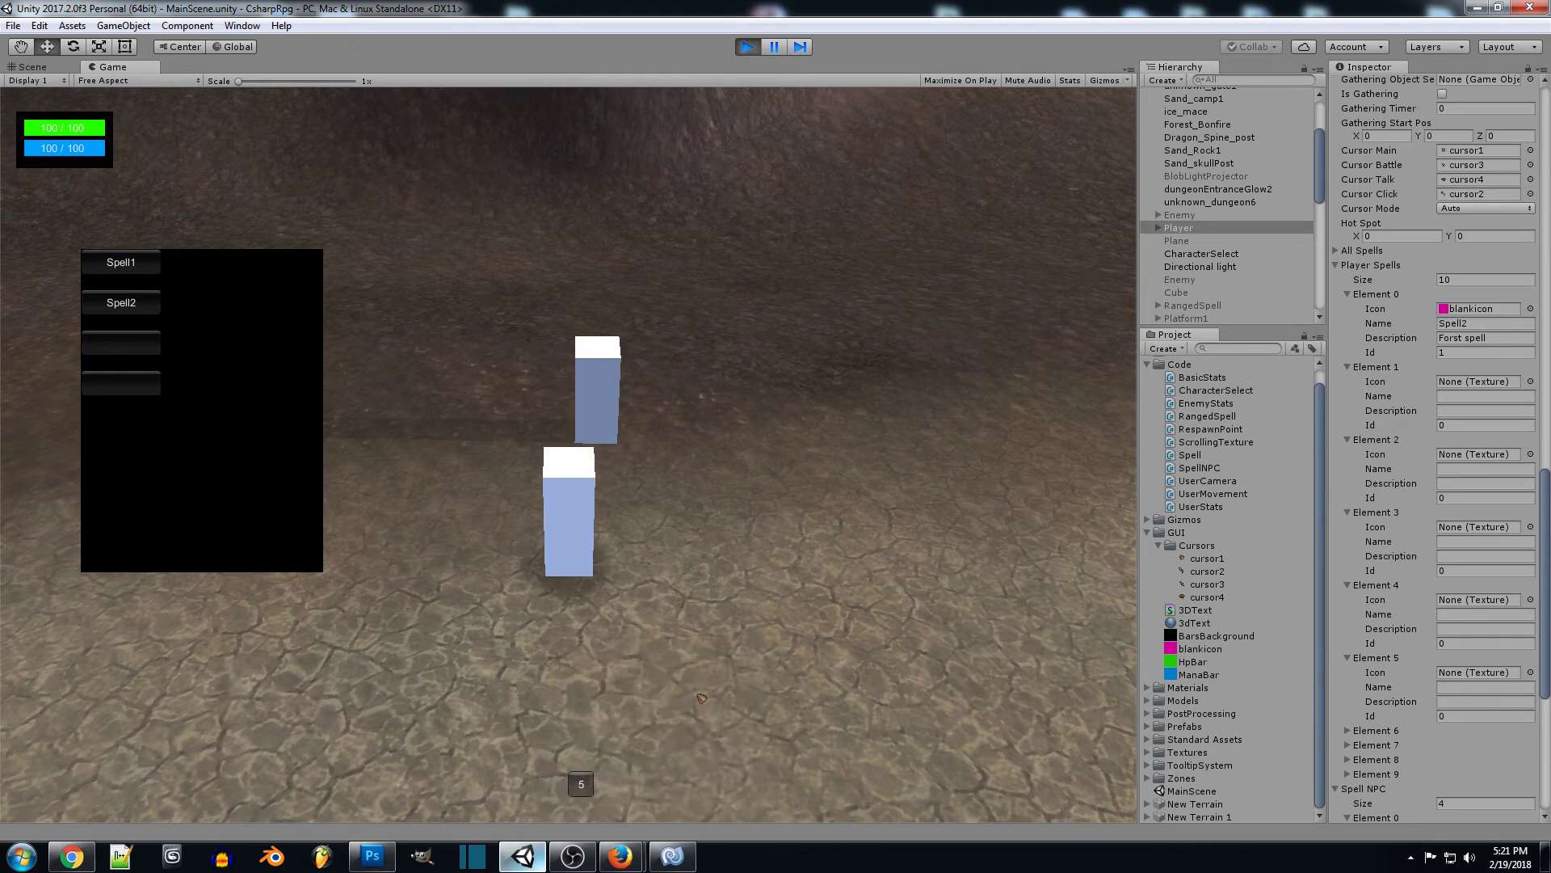
pyautogui.click(699, 695)
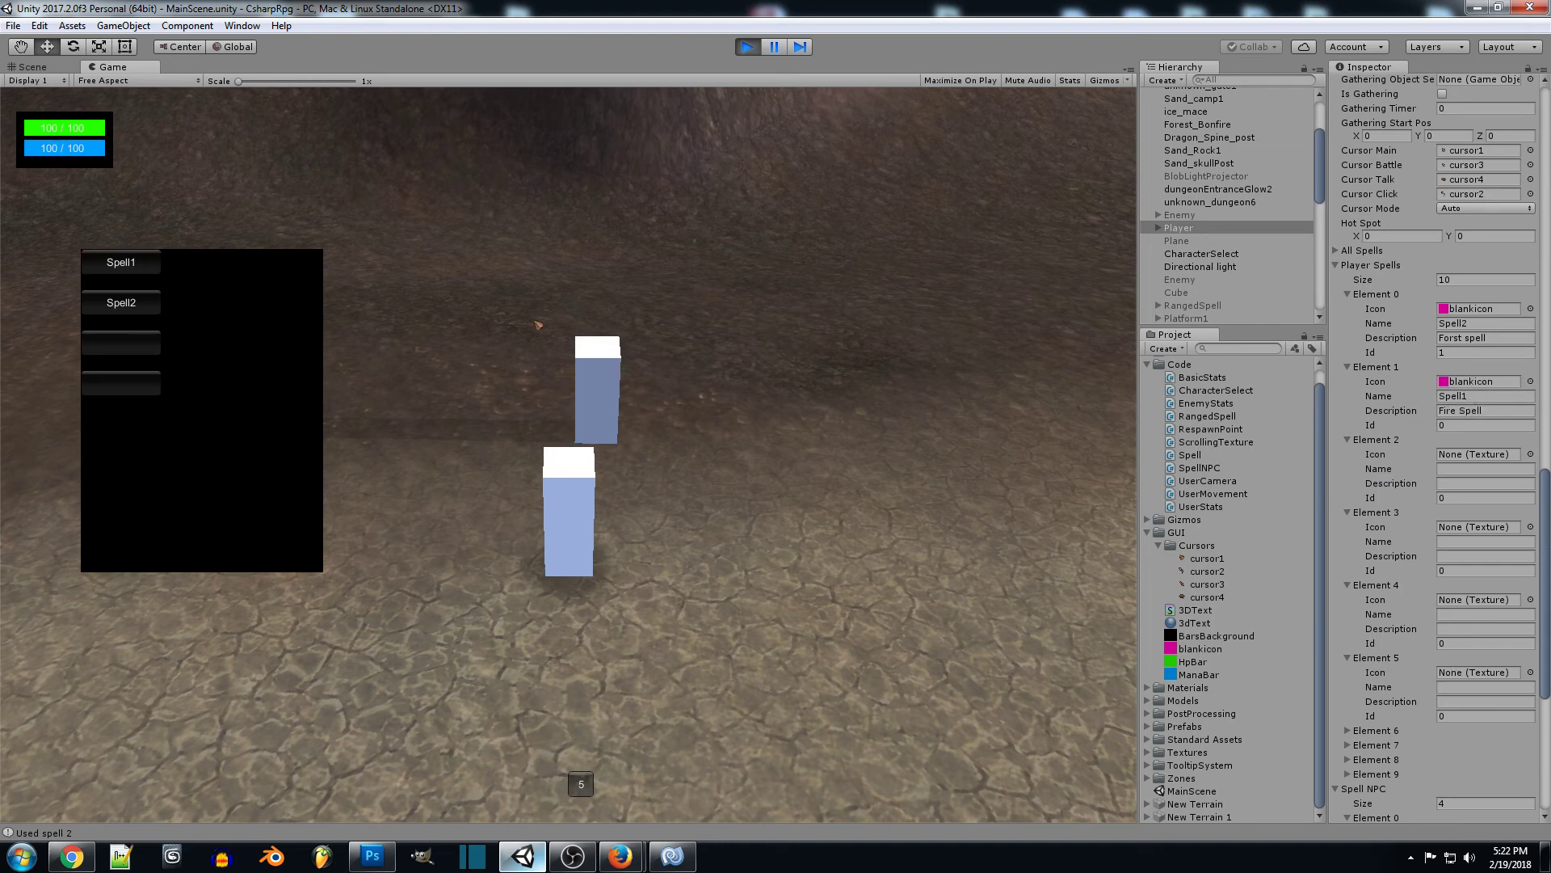
# Buy two more Spell2 copies and Spell1 to fill five slots, orbiting the view
pyautogui.click(152, 307)
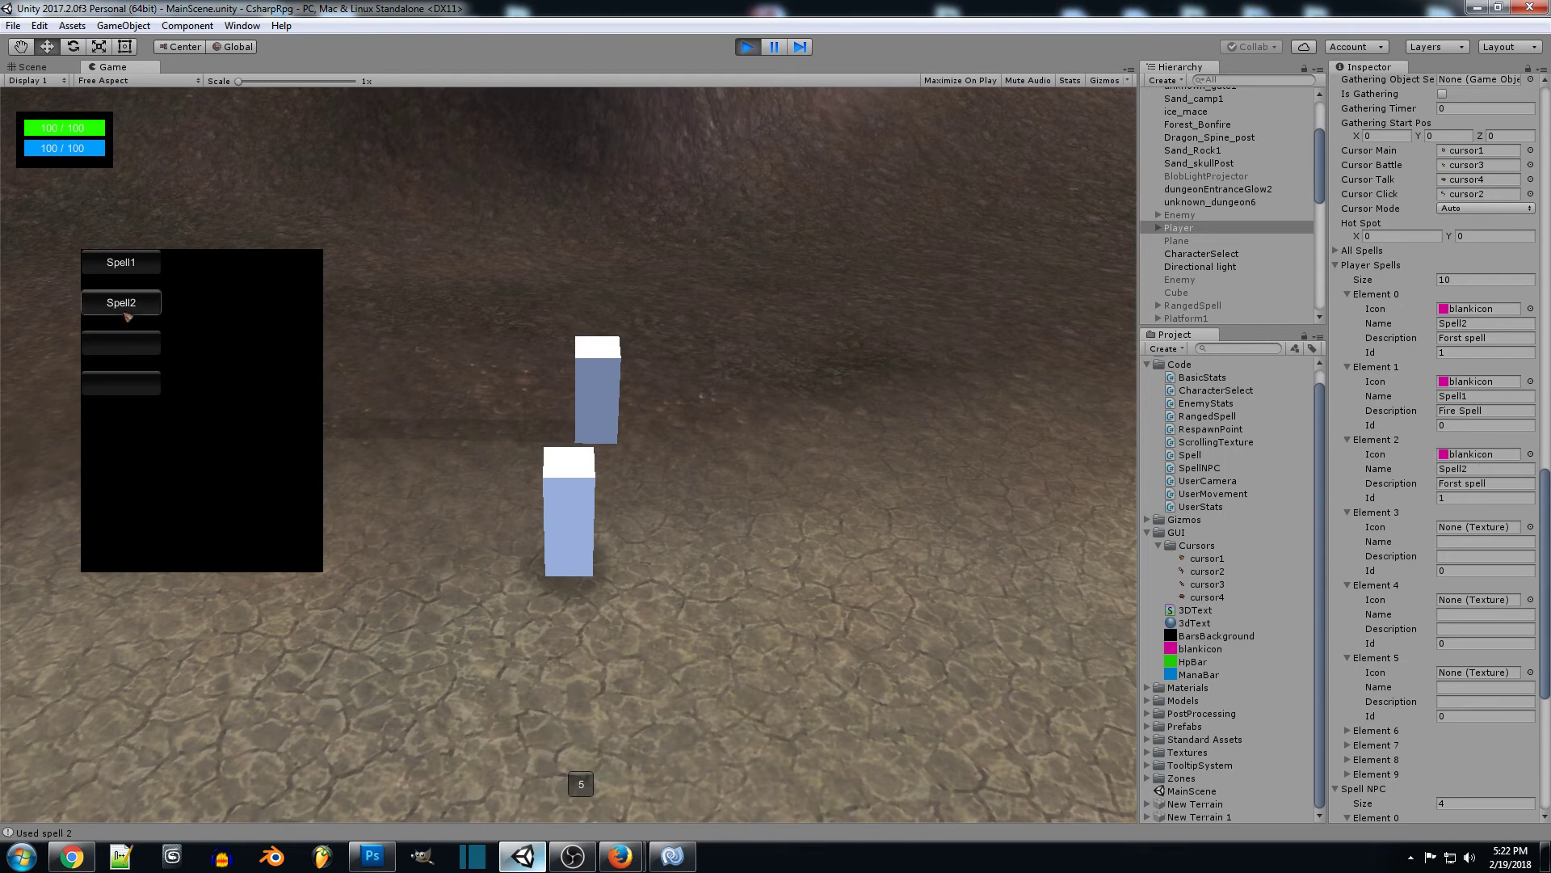
pyautogui.click(128, 308)
pyautogui.click(121, 265)
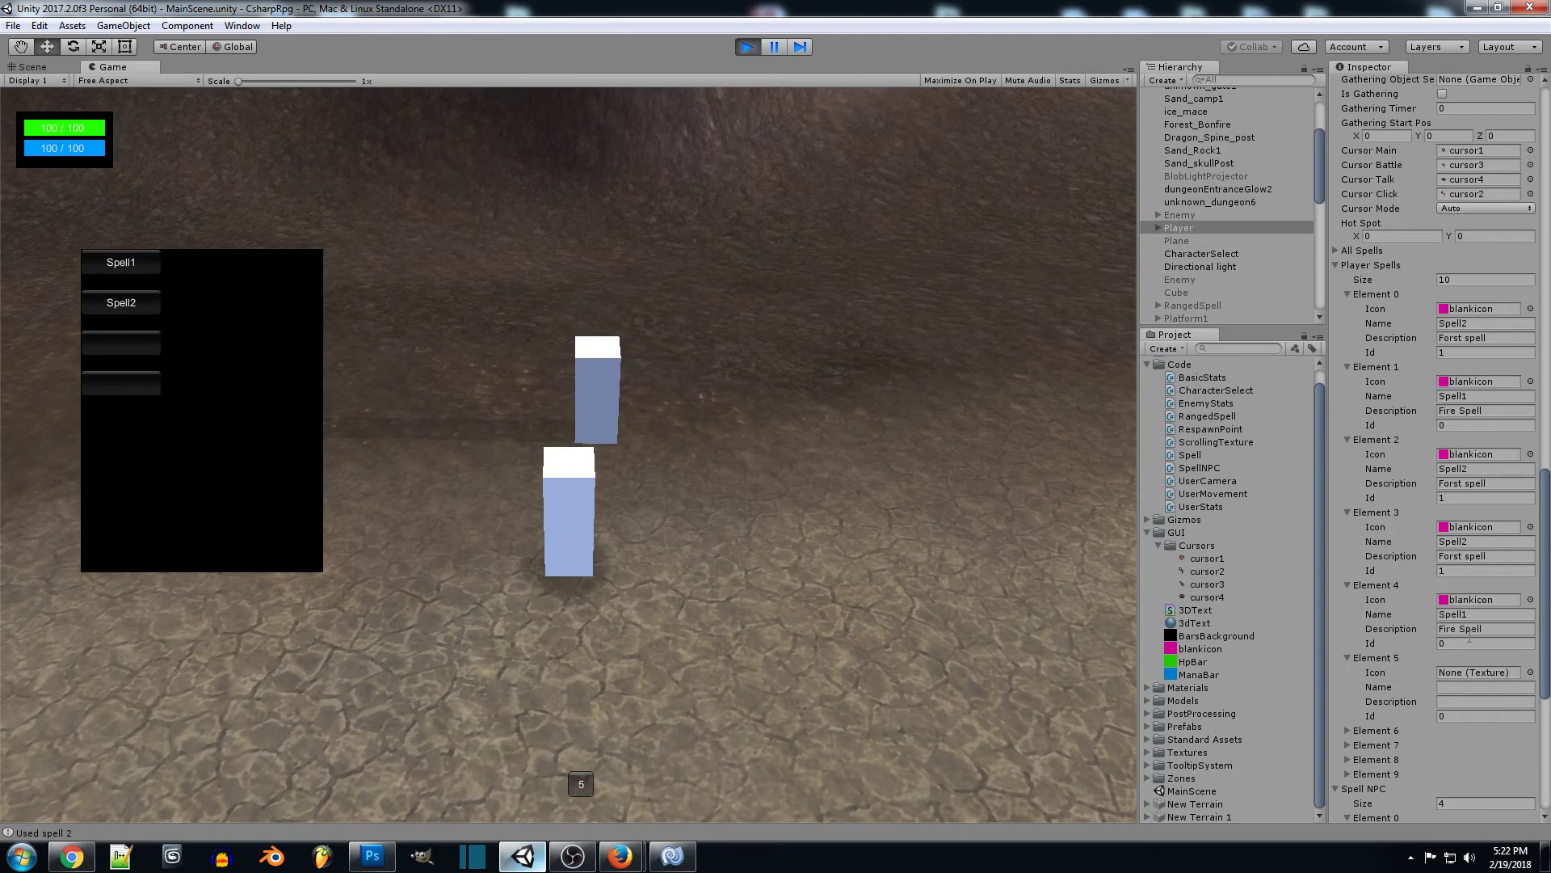
pyautogui.moveTo(373, 251); pyautogui.dragTo(614, 340, button='right')
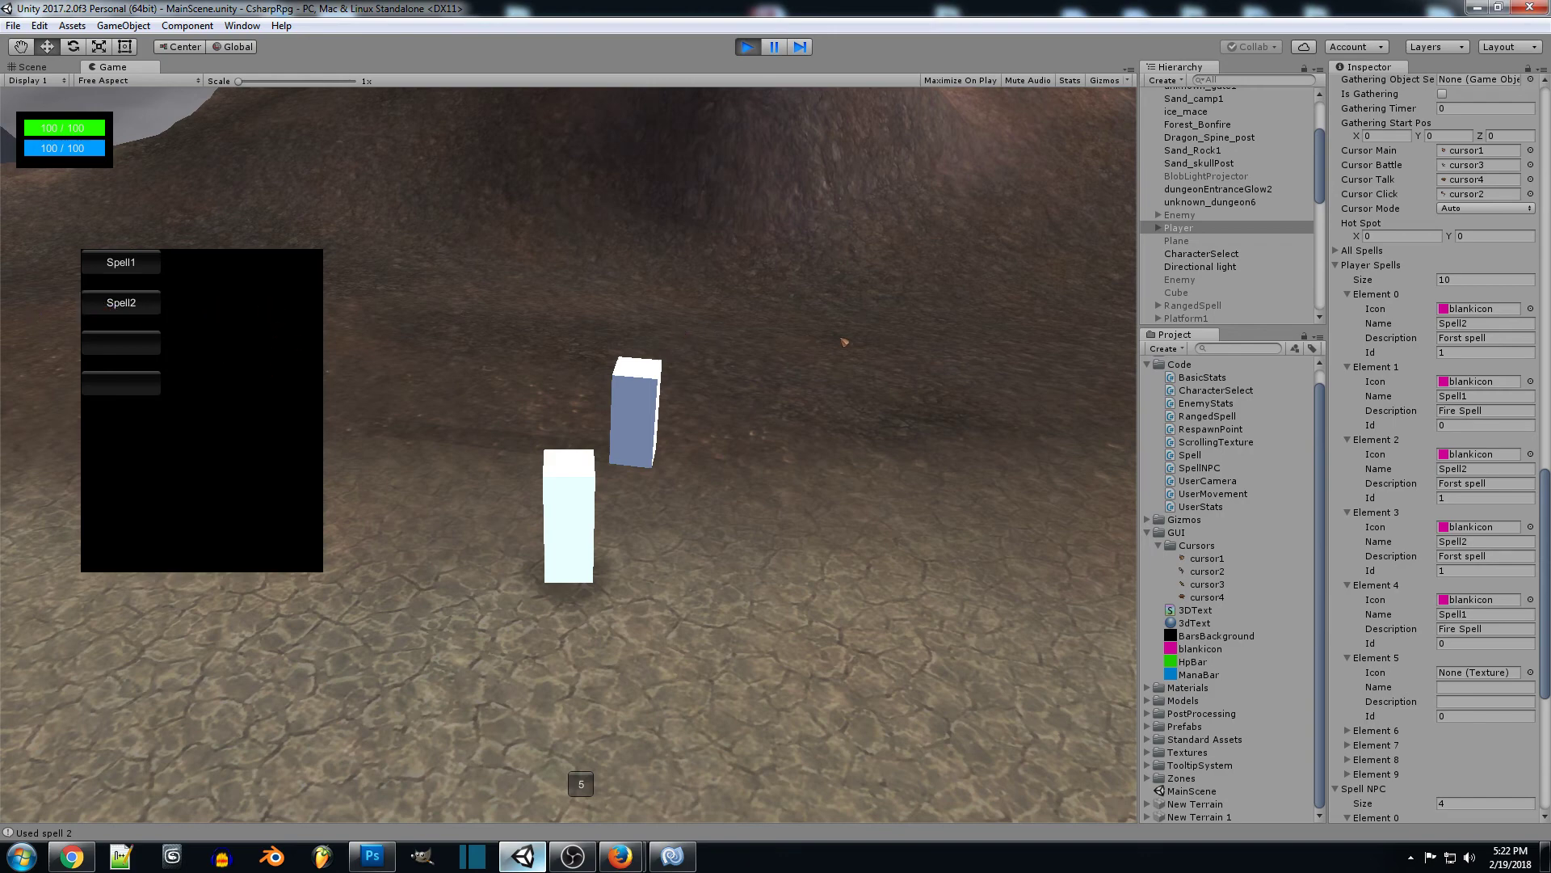
pyautogui.moveTo(845, 342); pyautogui.dragTo(750, 82, button='right')
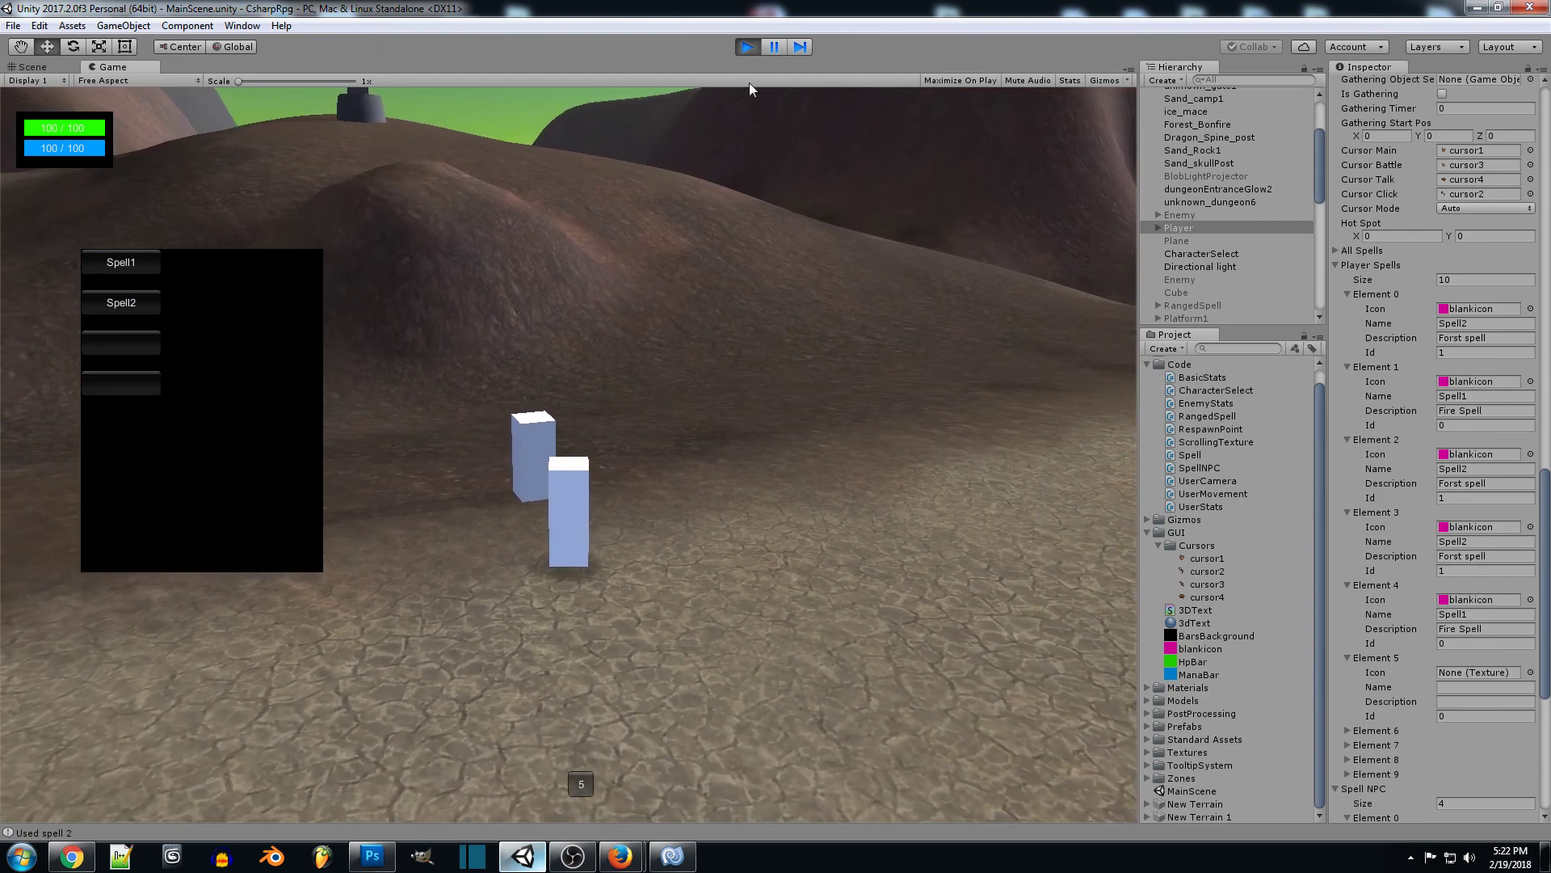
# Restart Play mode, open the NPC buy menu with B, and cast spell 1
pyautogui.click(748, 46)
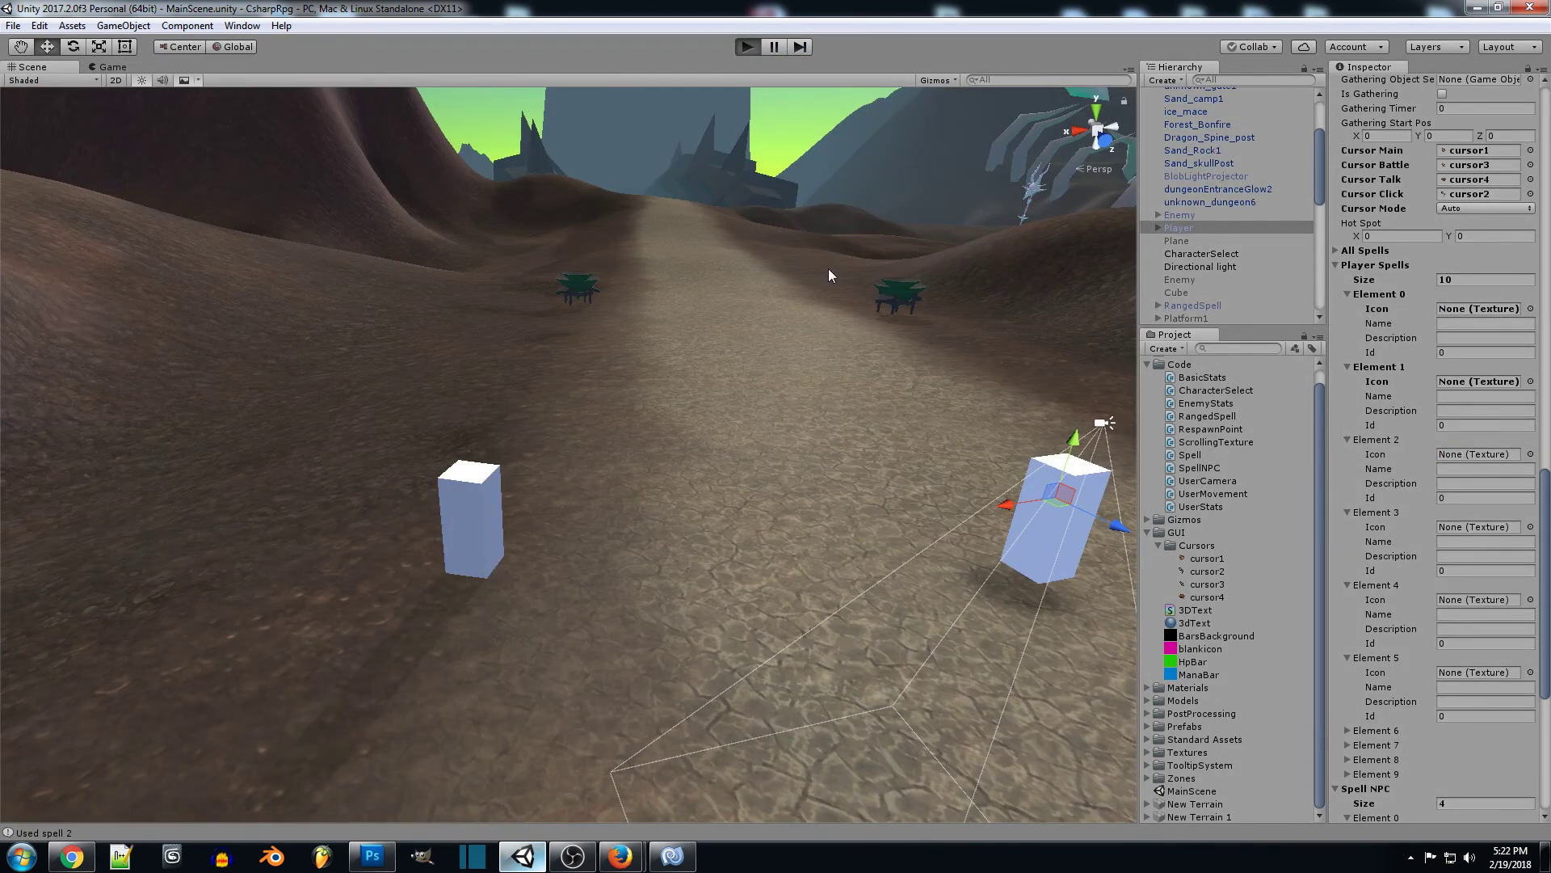
pyautogui.hotkey('ctrl', 'p')
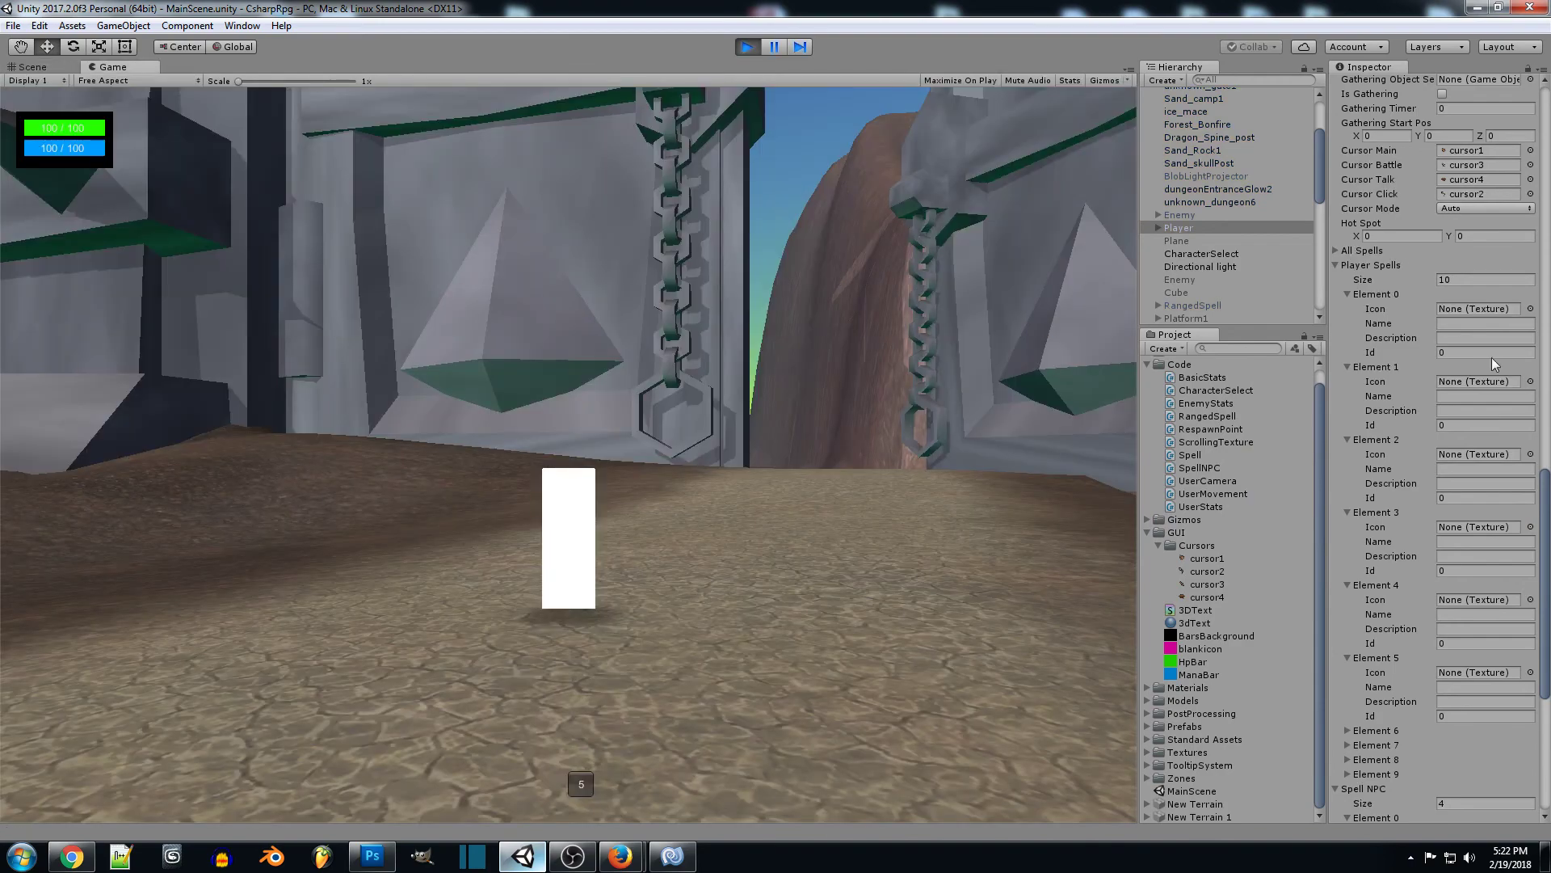
pyautogui.press('d')
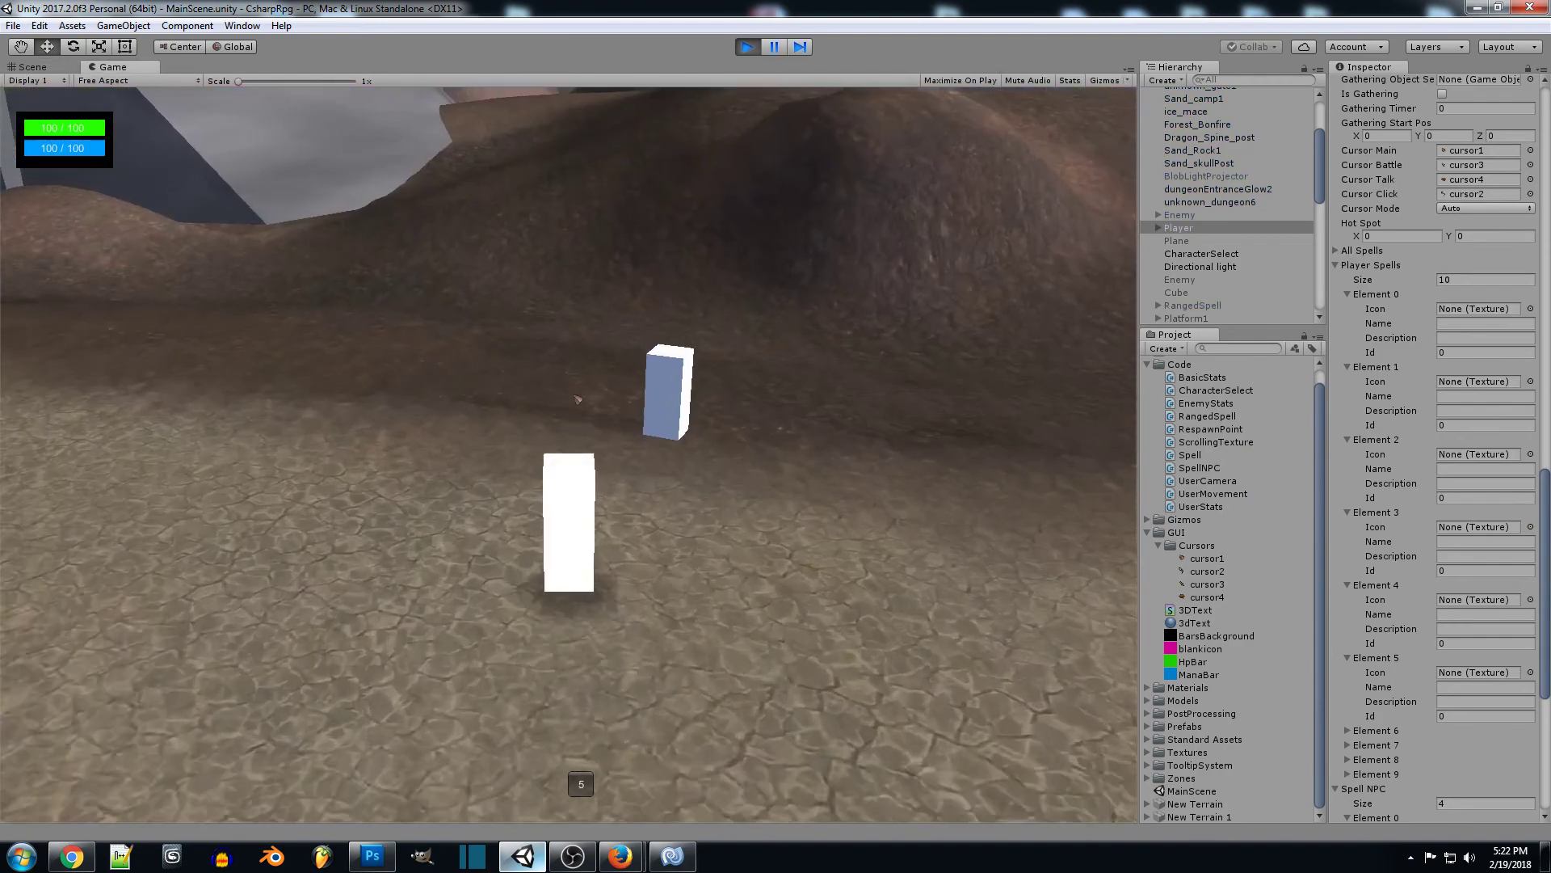
pyautogui.press('b')
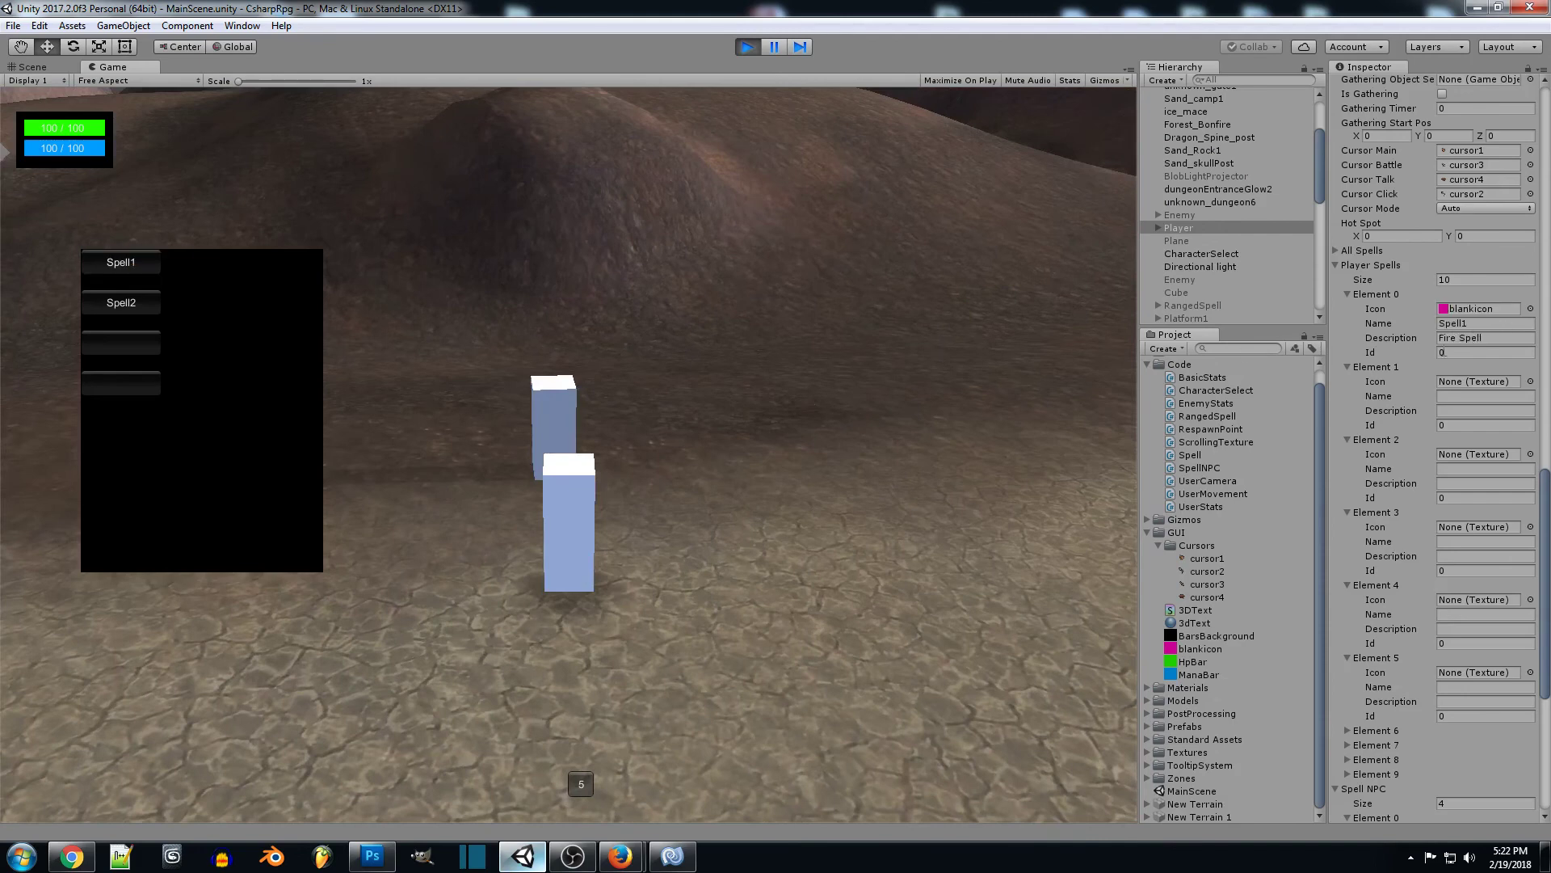
pyautogui.press('a')
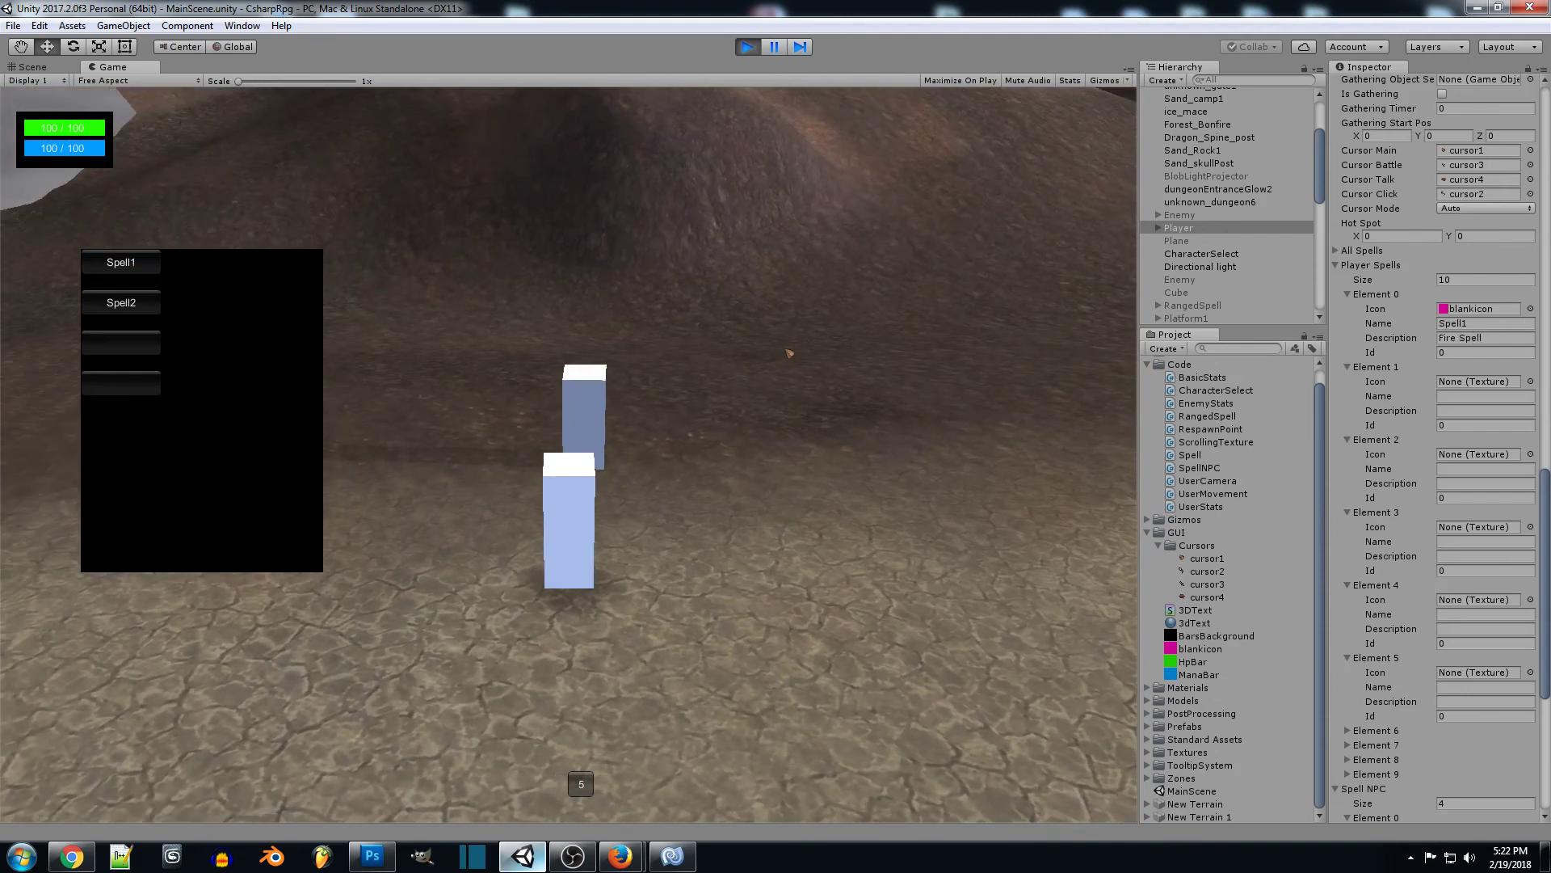
pyautogui.moveTo(581, 785)
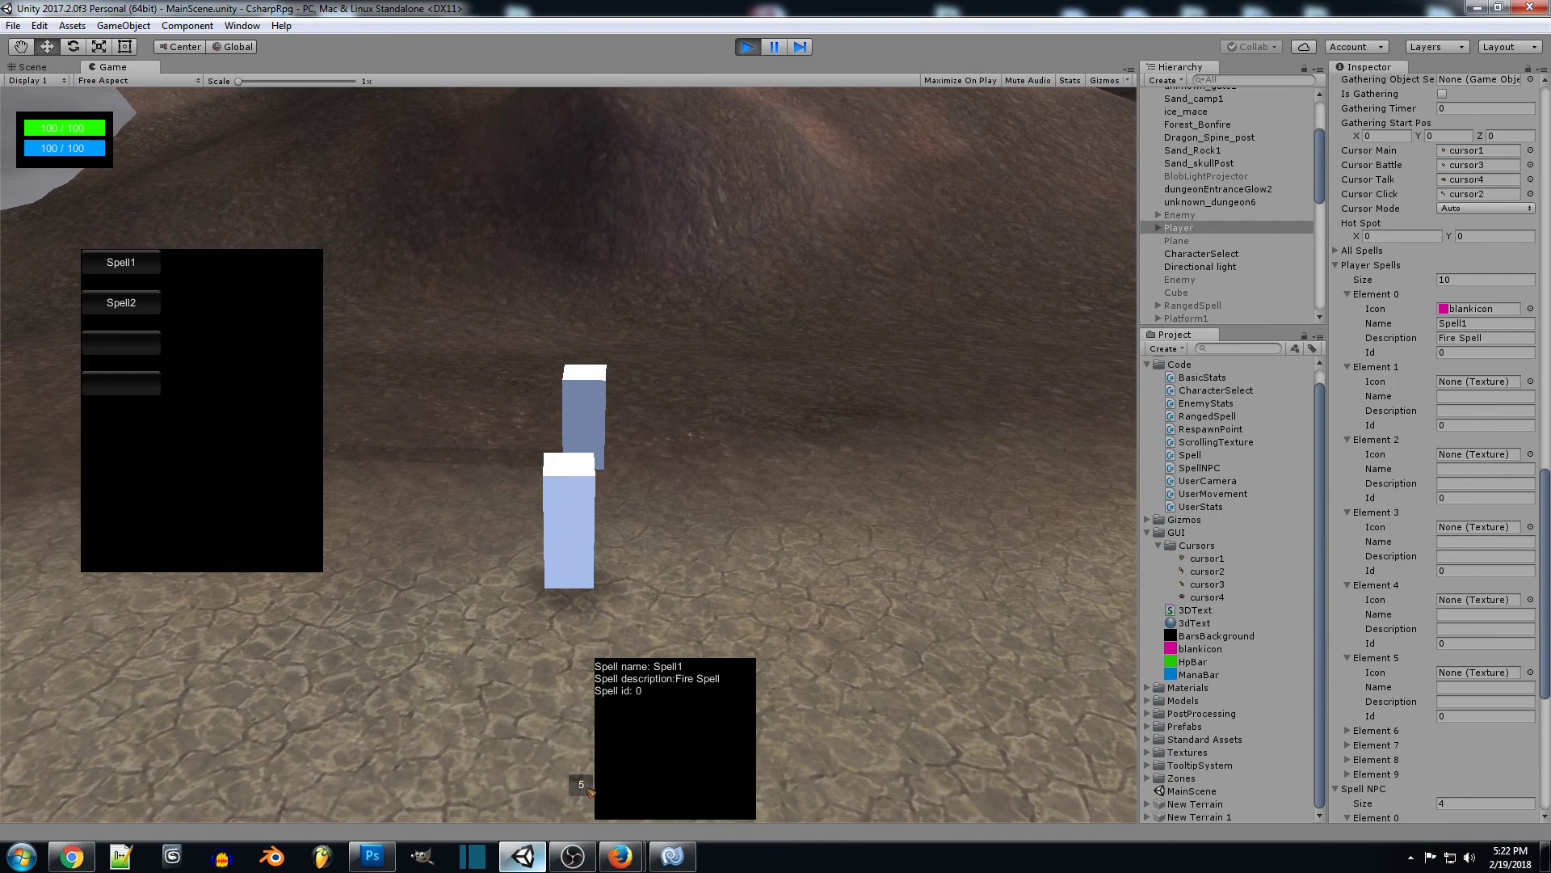
pyautogui.press('d')
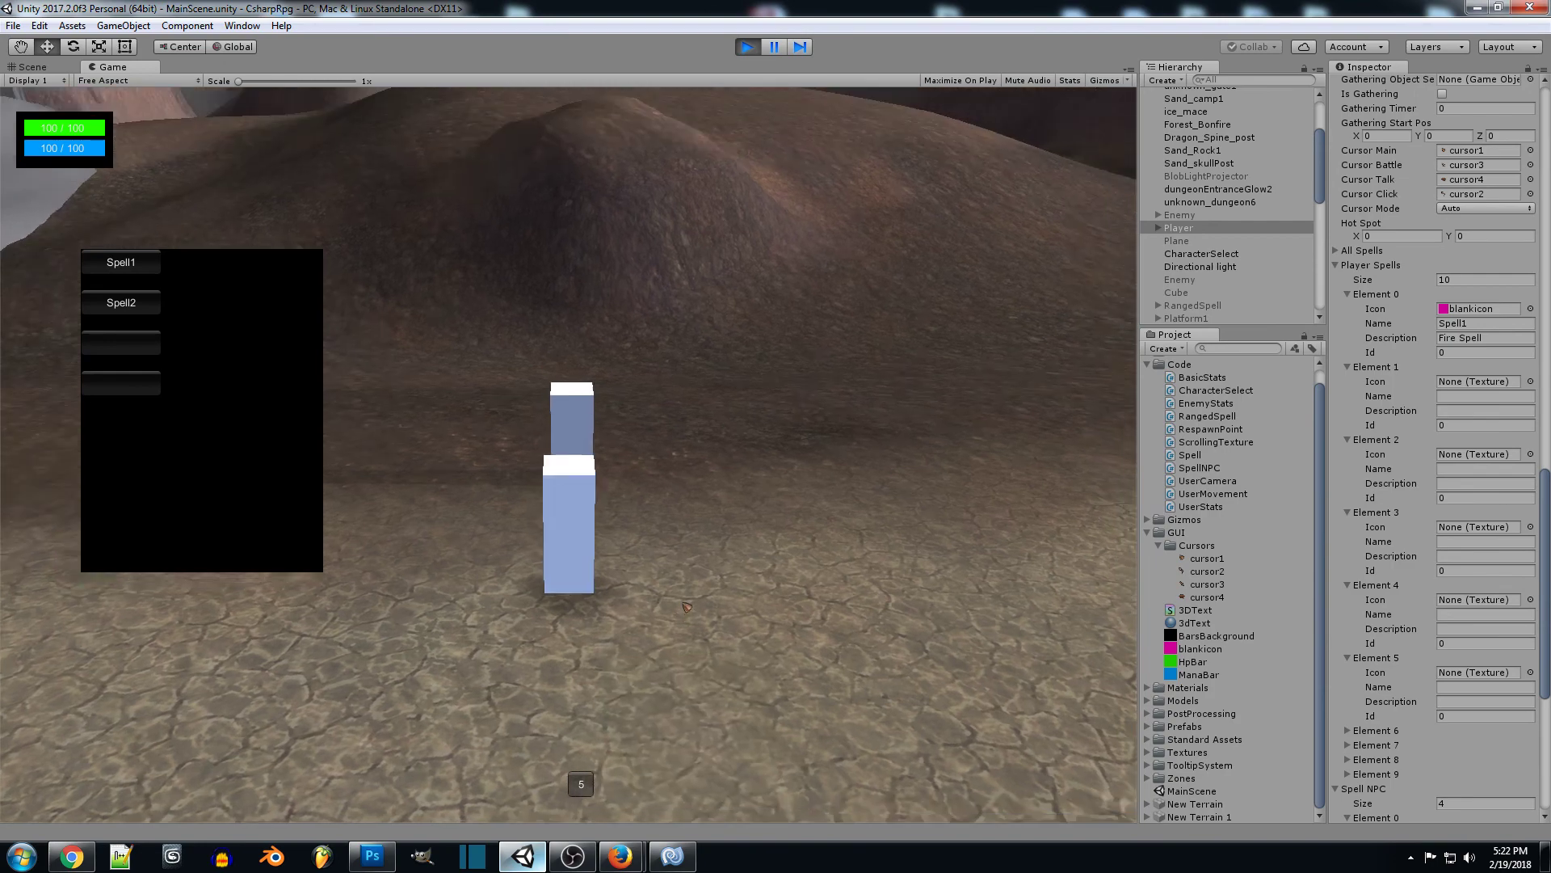
pyautogui.press('1')
# Buy Spell2 into the second Player Spells slot and orbit around the player
pyautogui.press('a')
pyautogui.press('d')
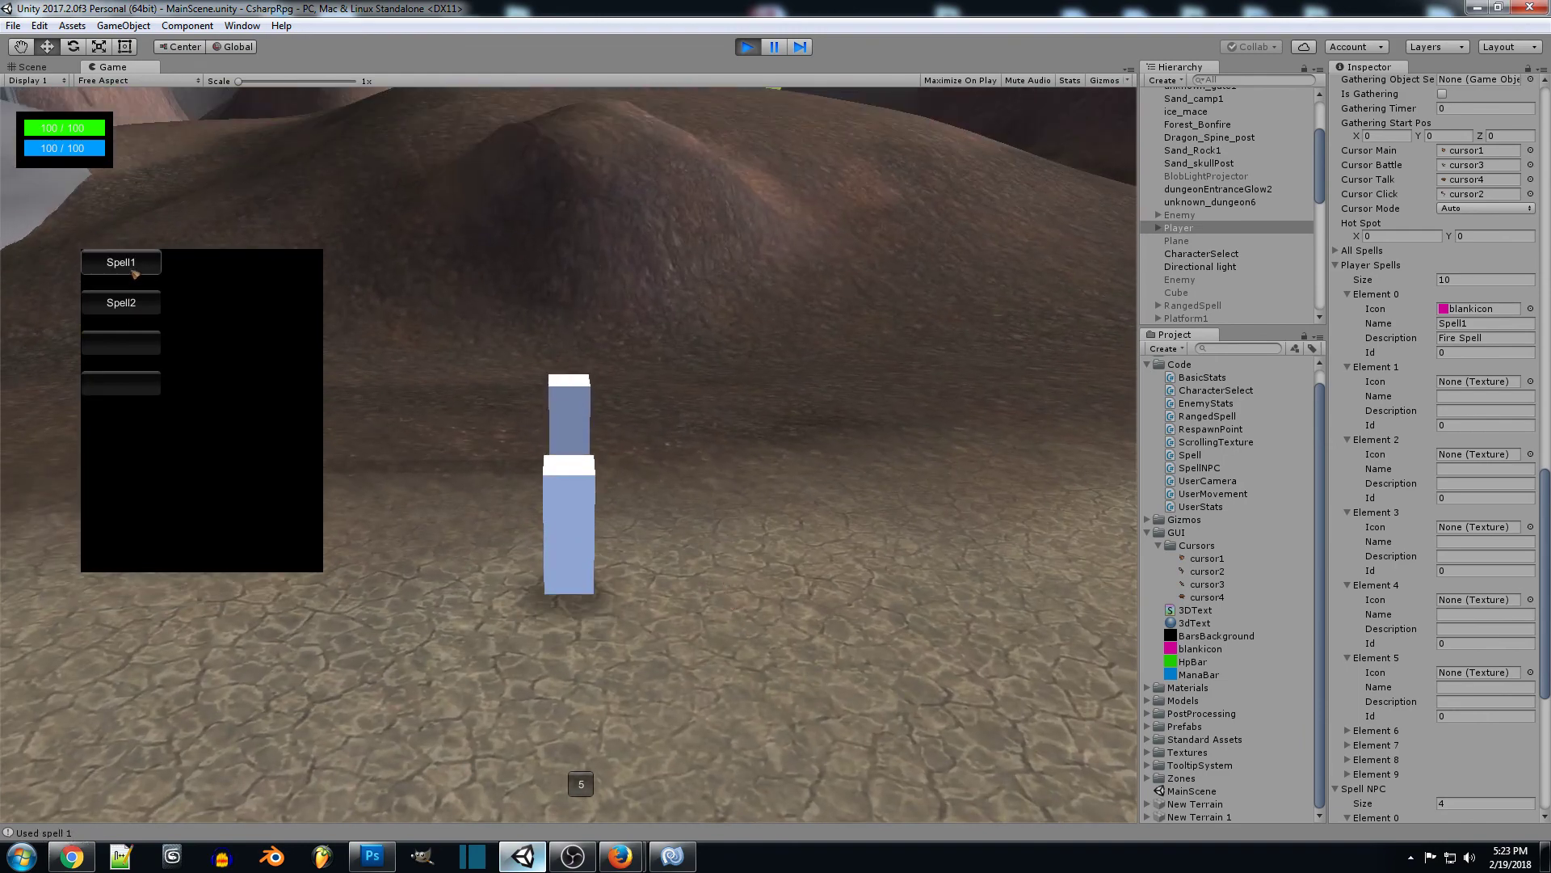
pyautogui.click(137, 308)
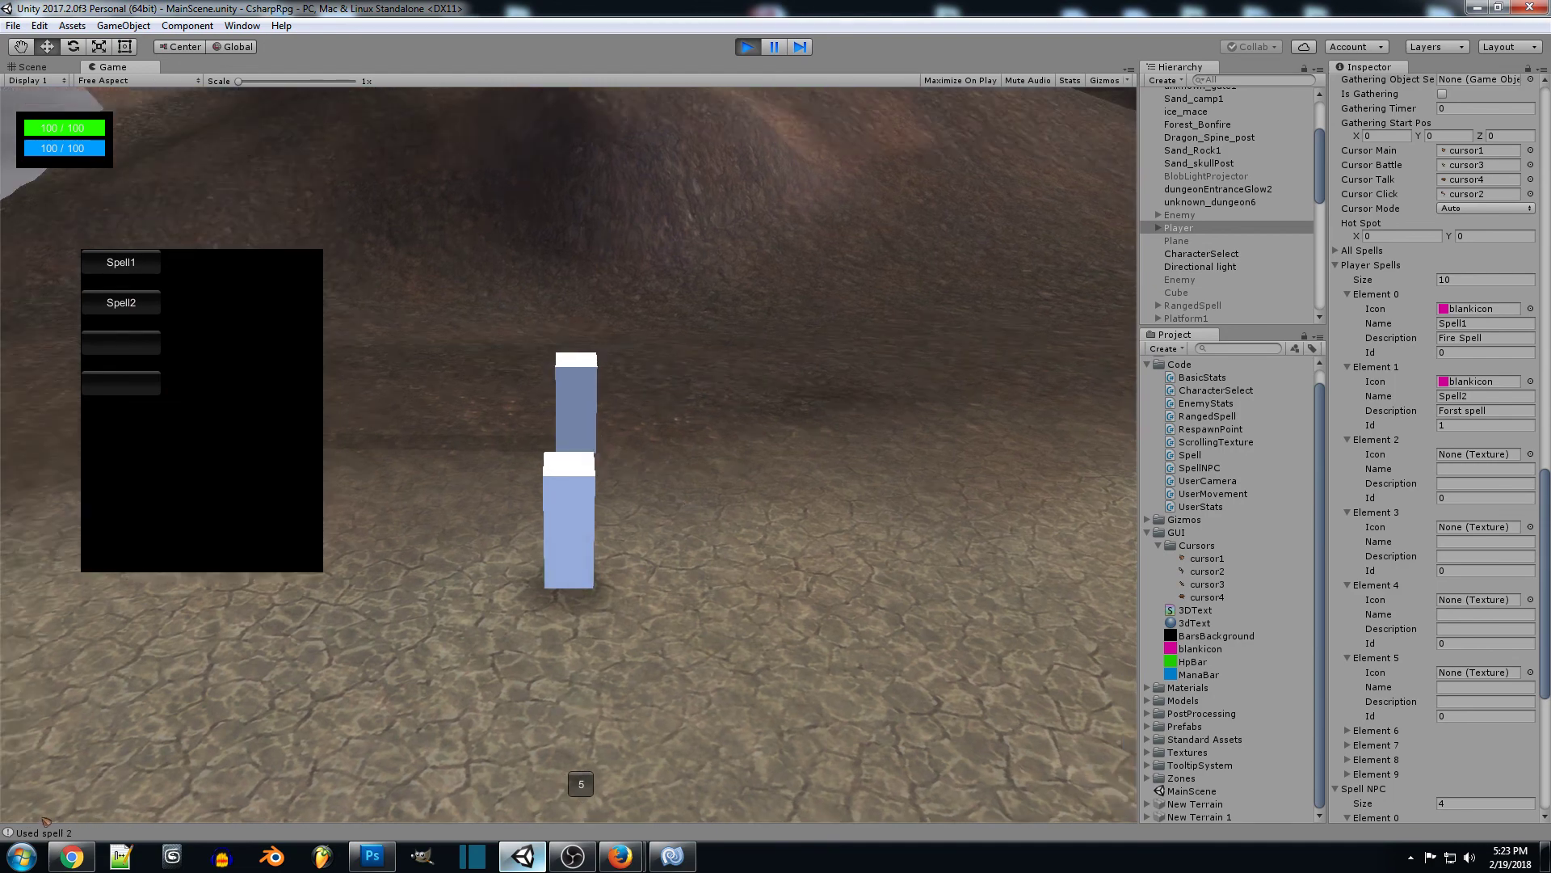
pyautogui.press('d')
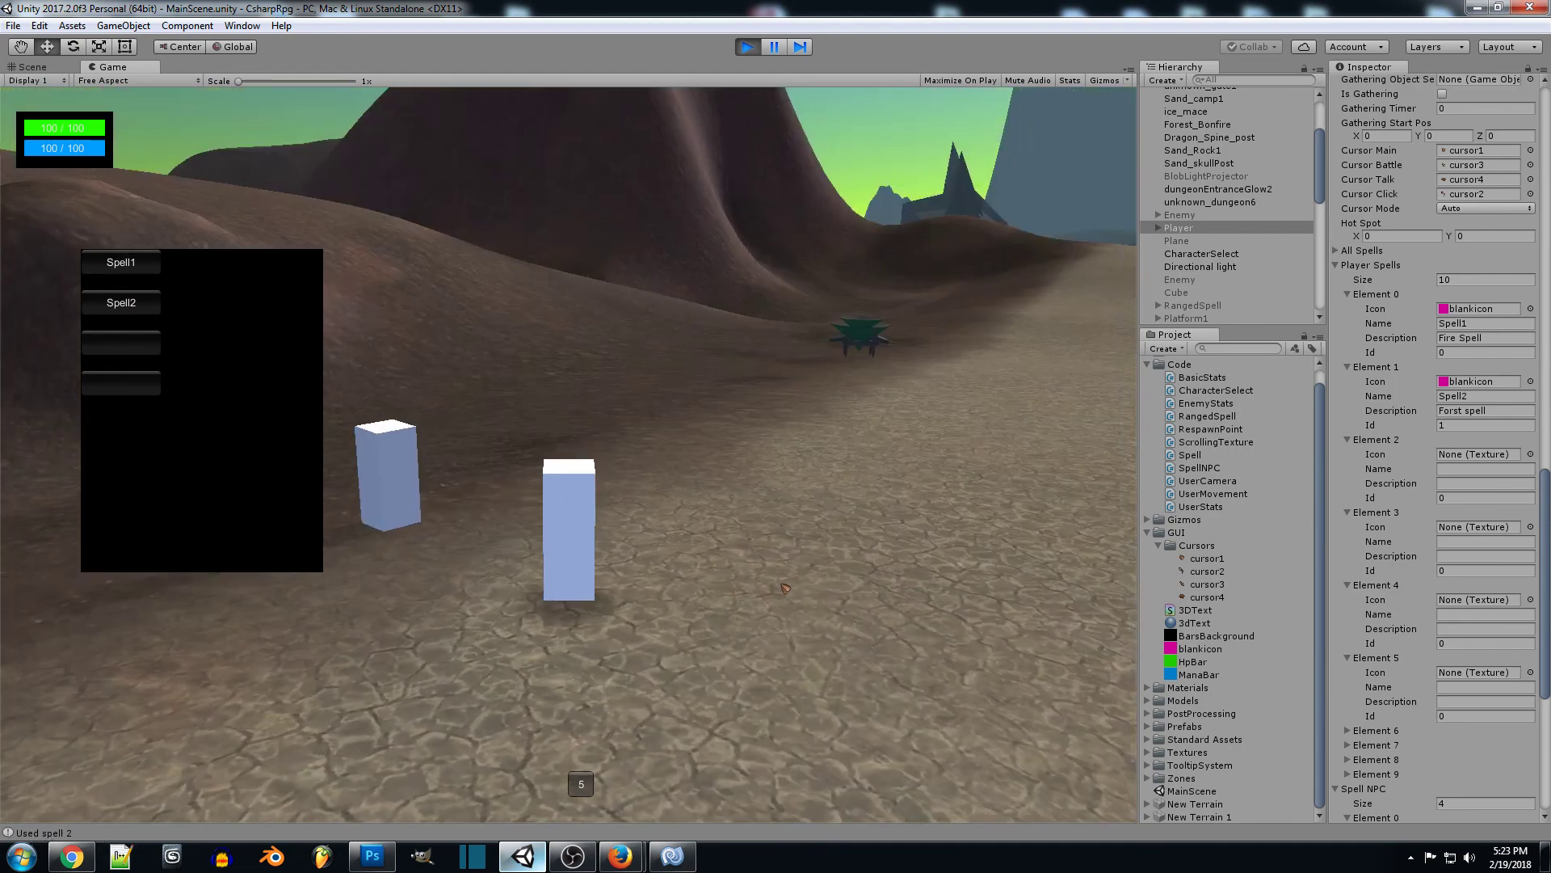
pyautogui.moveTo(789, 560)
pyautogui.mouseDown(button='right')
pyautogui.moveTo(995, 556)
pyautogui.moveTo(608, 559)
pyautogui.moveTo(569, 528)
pyautogui.mouseUp(button='right')
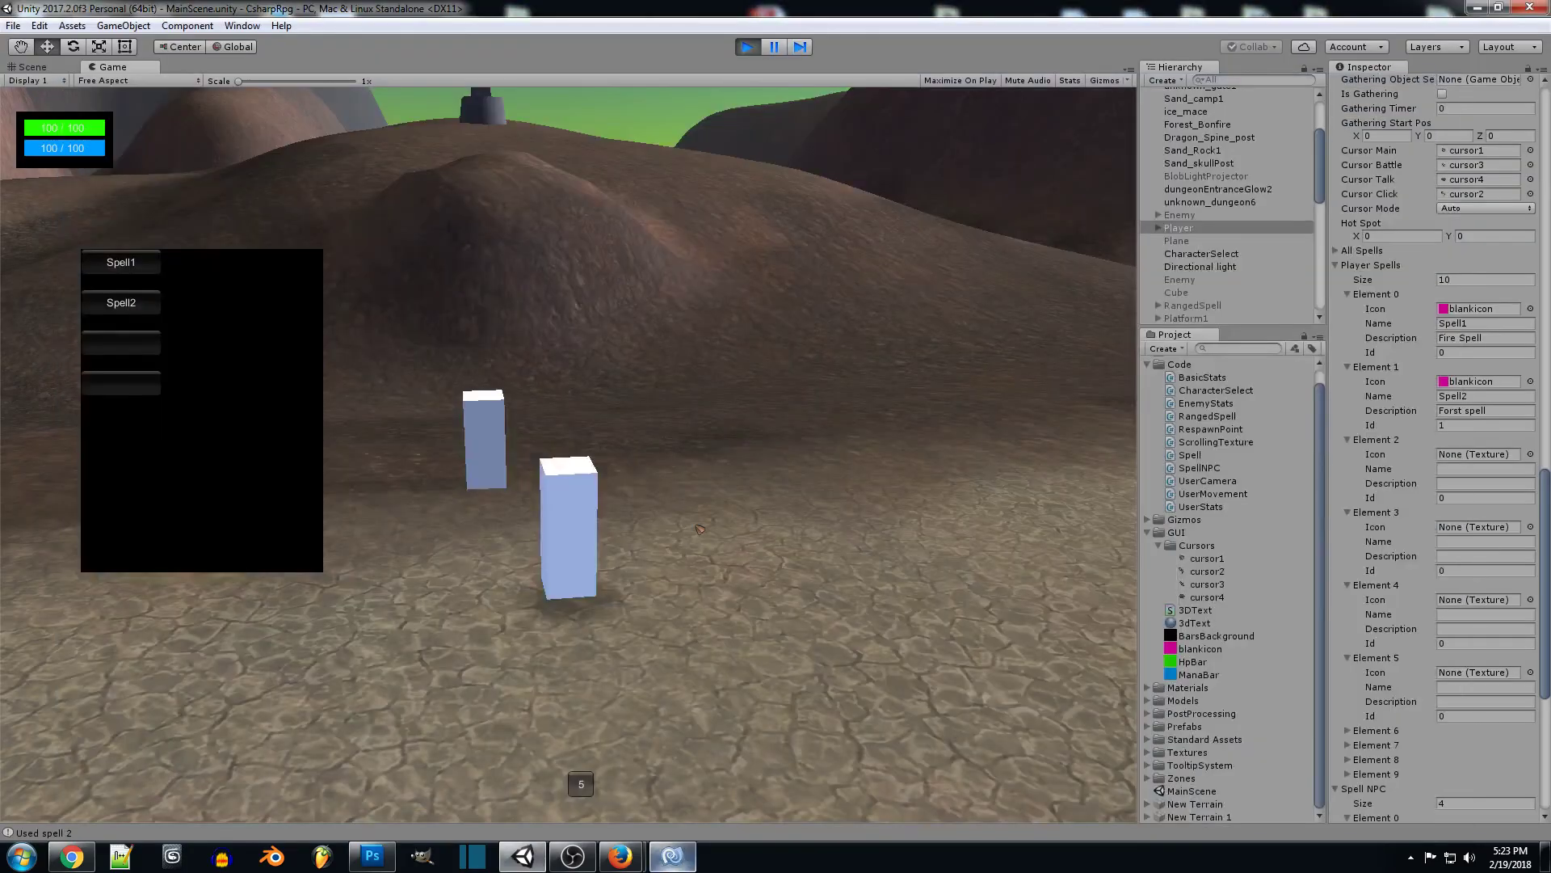
# Orbit the camera around the player cube and toward the distant cube, leaving the spell menu
pyautogui.moveTo(700, 529); pyautogui.dragTo(672, 421, button='right')
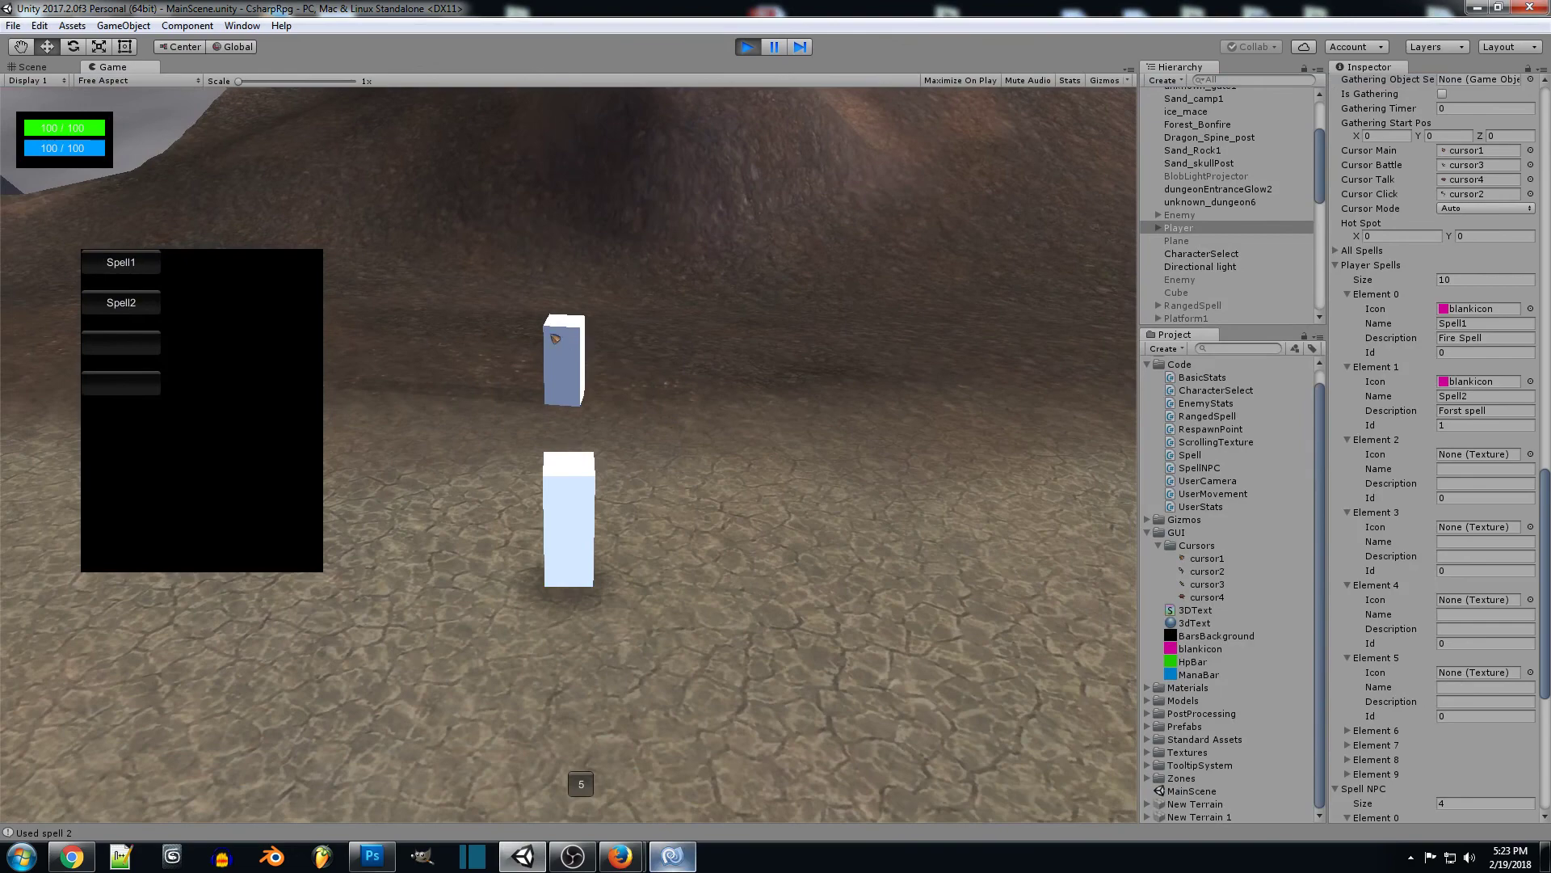
pyautogui.moveTo(668, 409); pyautogui.dragTo(982, 421, button='right')
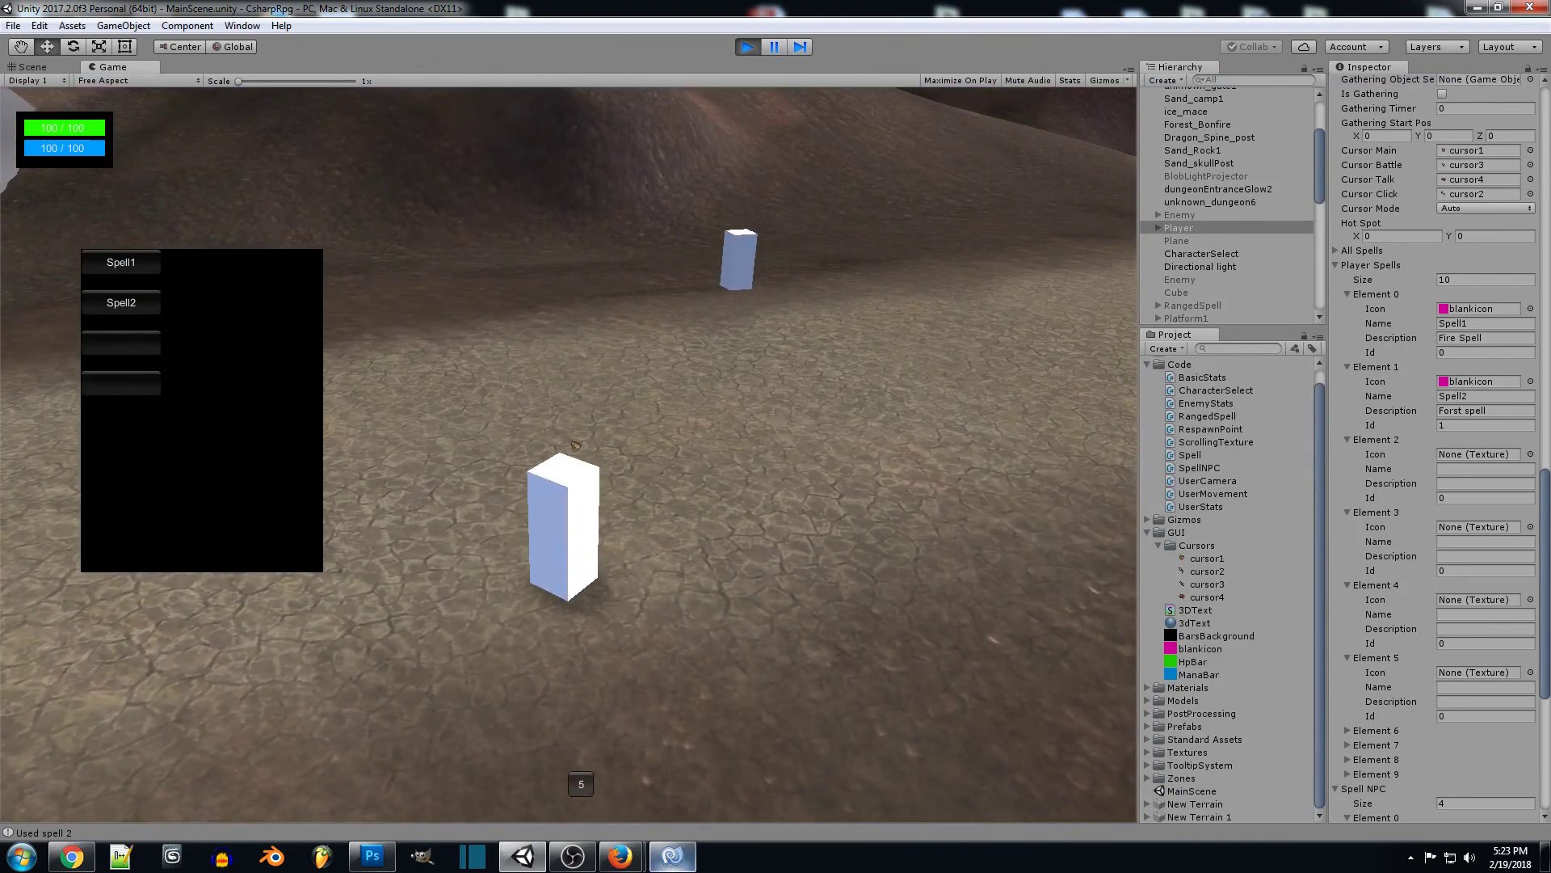
pyautogui.moveTo(576, 446); pyautogui.dragTo(656, 457, button='right')
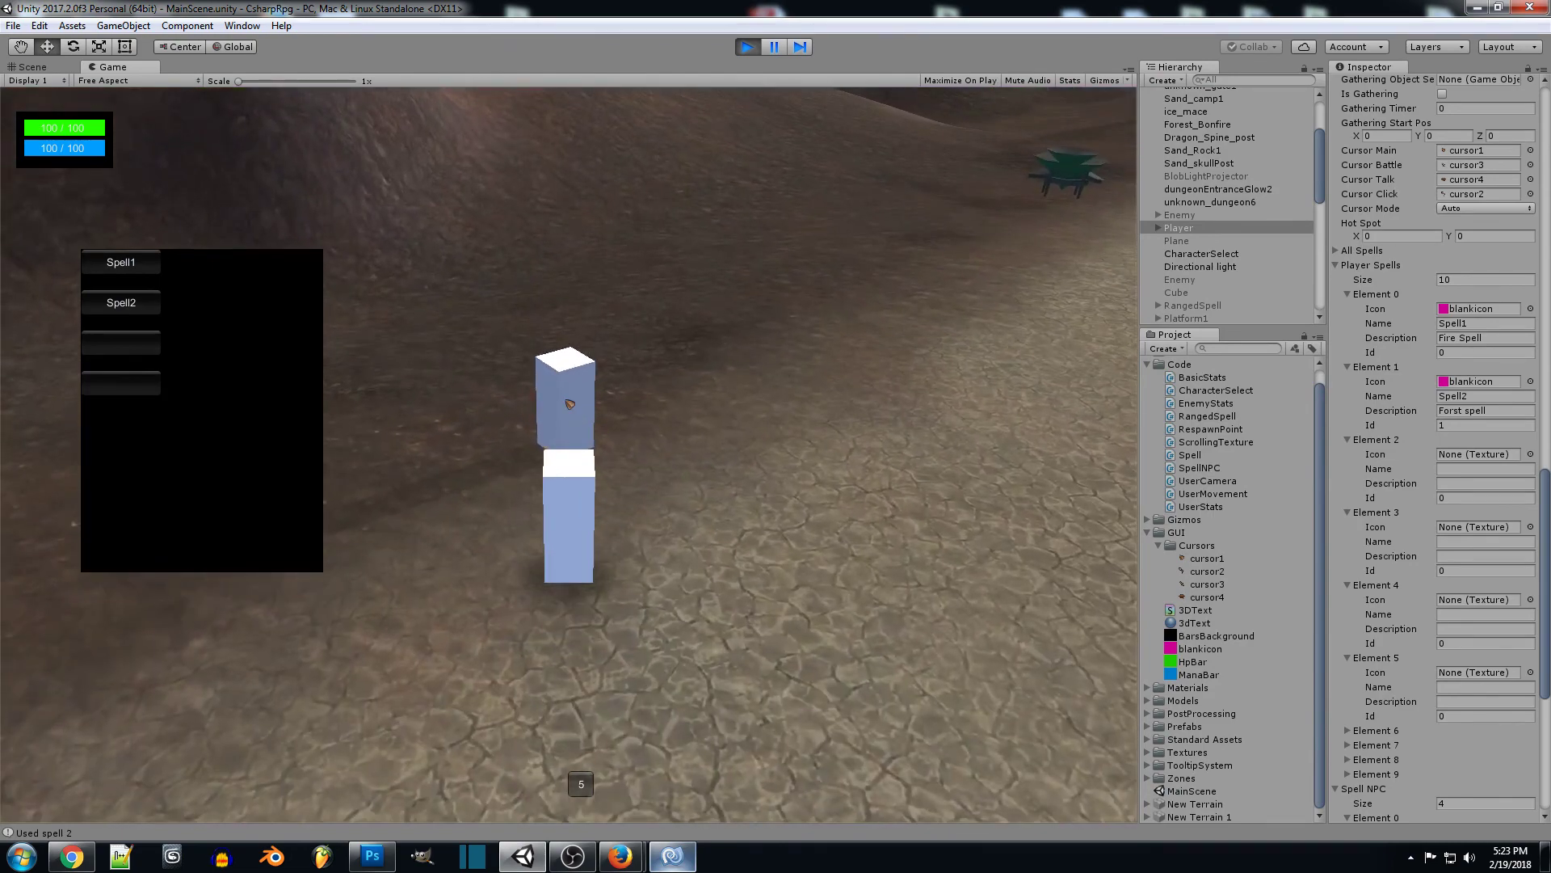
pyautogui.moveTo(569, 404)
pyautogui.mouseDown(button='right')
pyautogui.moveTo(521, 400)
pyautogui.moveTo(596, 430)
pyautogui.mouseUp(button='right')
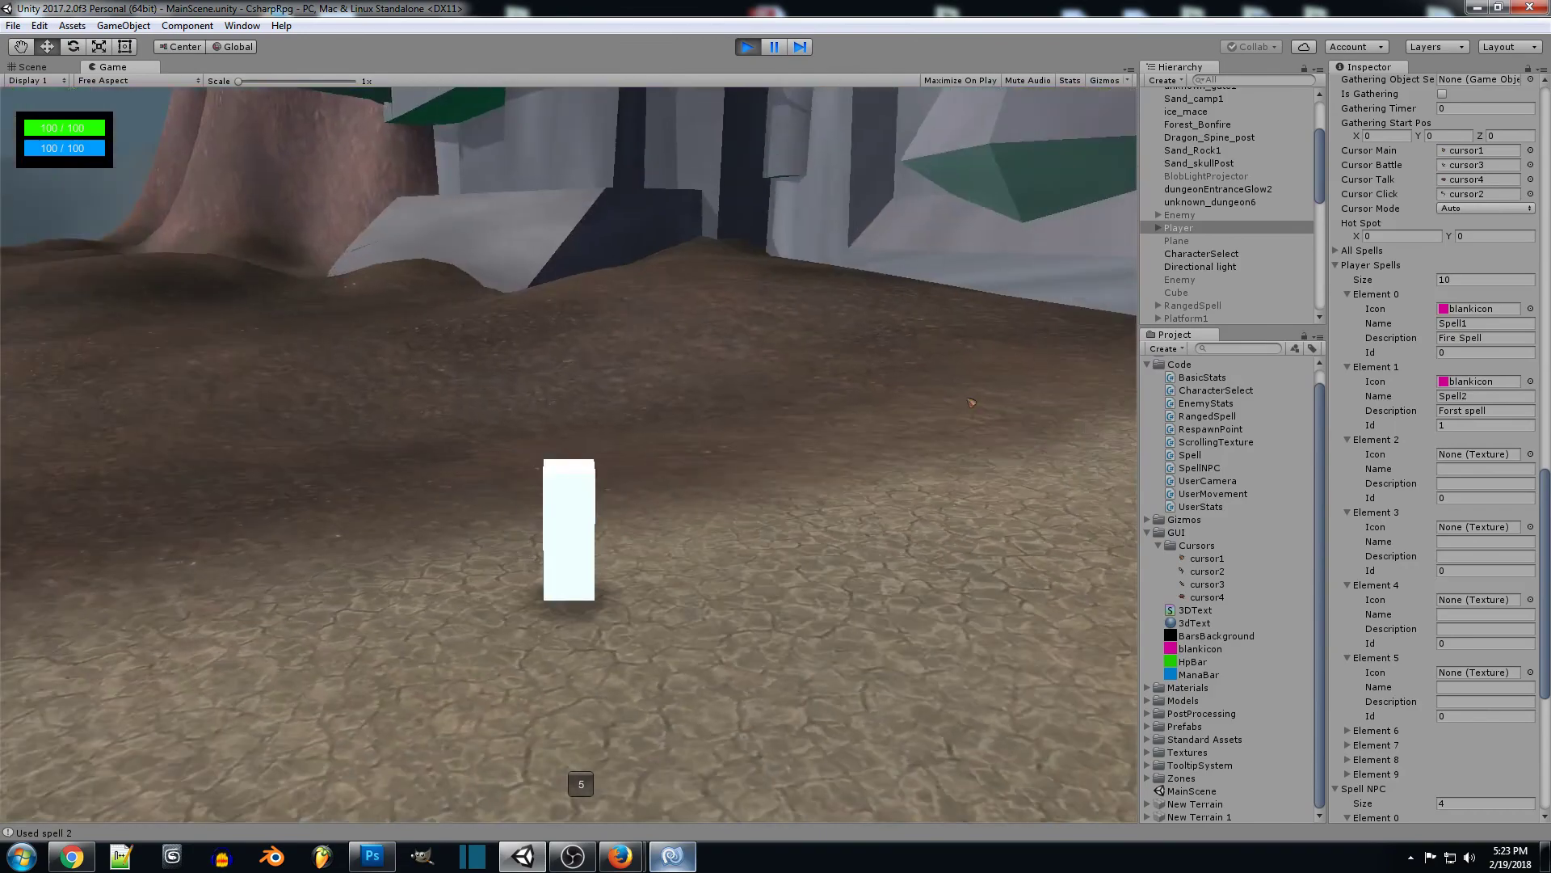
pyautogui.moveTo(595, 431)
pyautogui.mouseDown(button='right')
pyautogui.moveTo(438, 417)
pyautogui.moveTo(800, 421)
pyautogui.mouseUp(button='right')
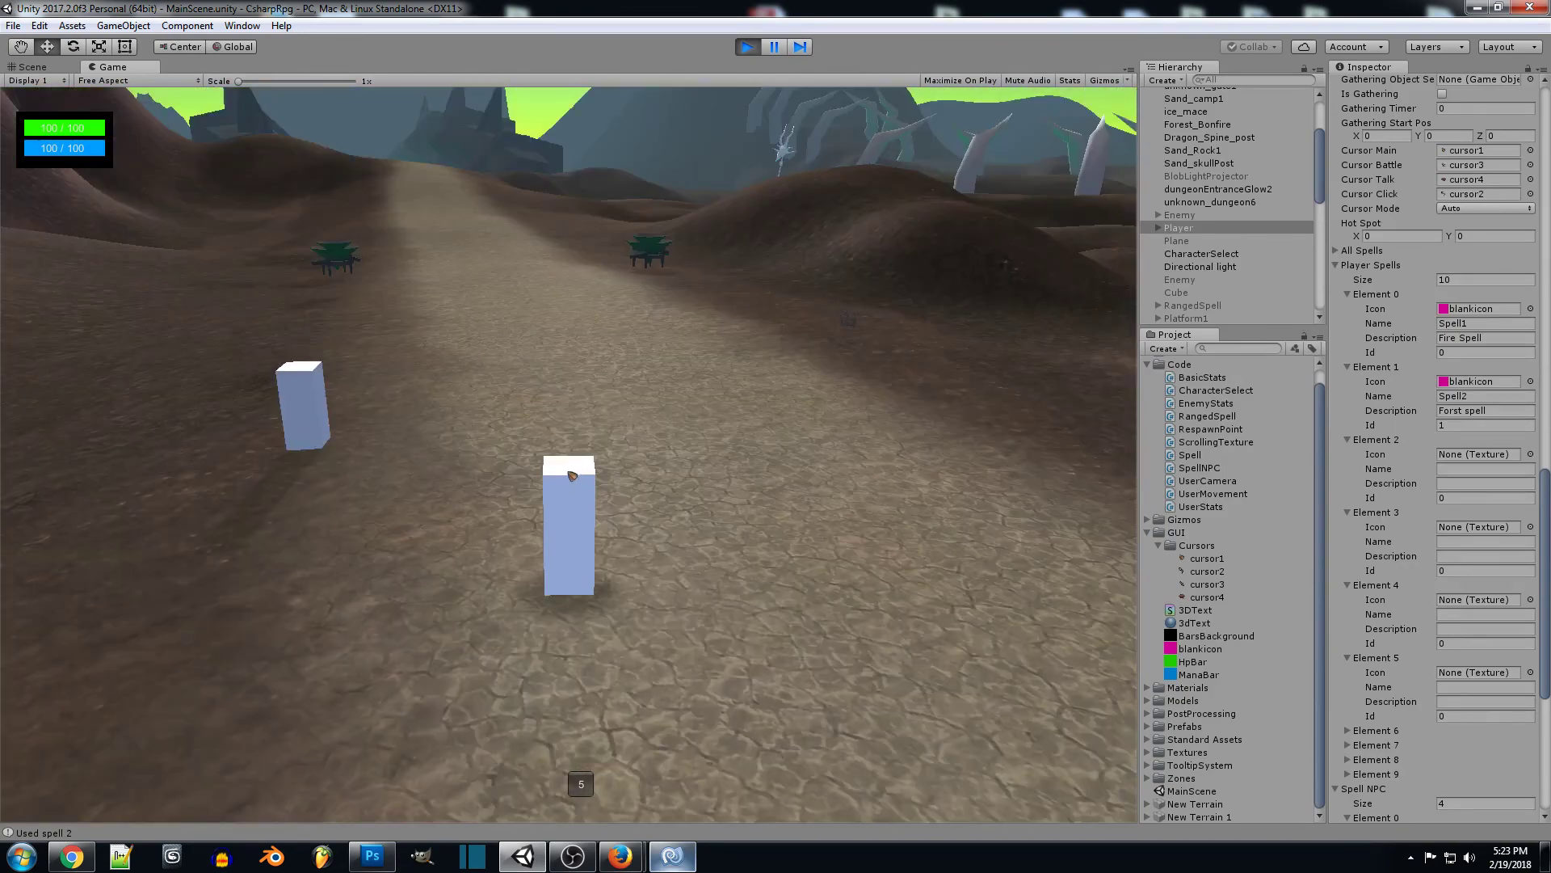
pyautogui.moveTo(572, 475); pyautogui.dragTo(446, 498, button='right')
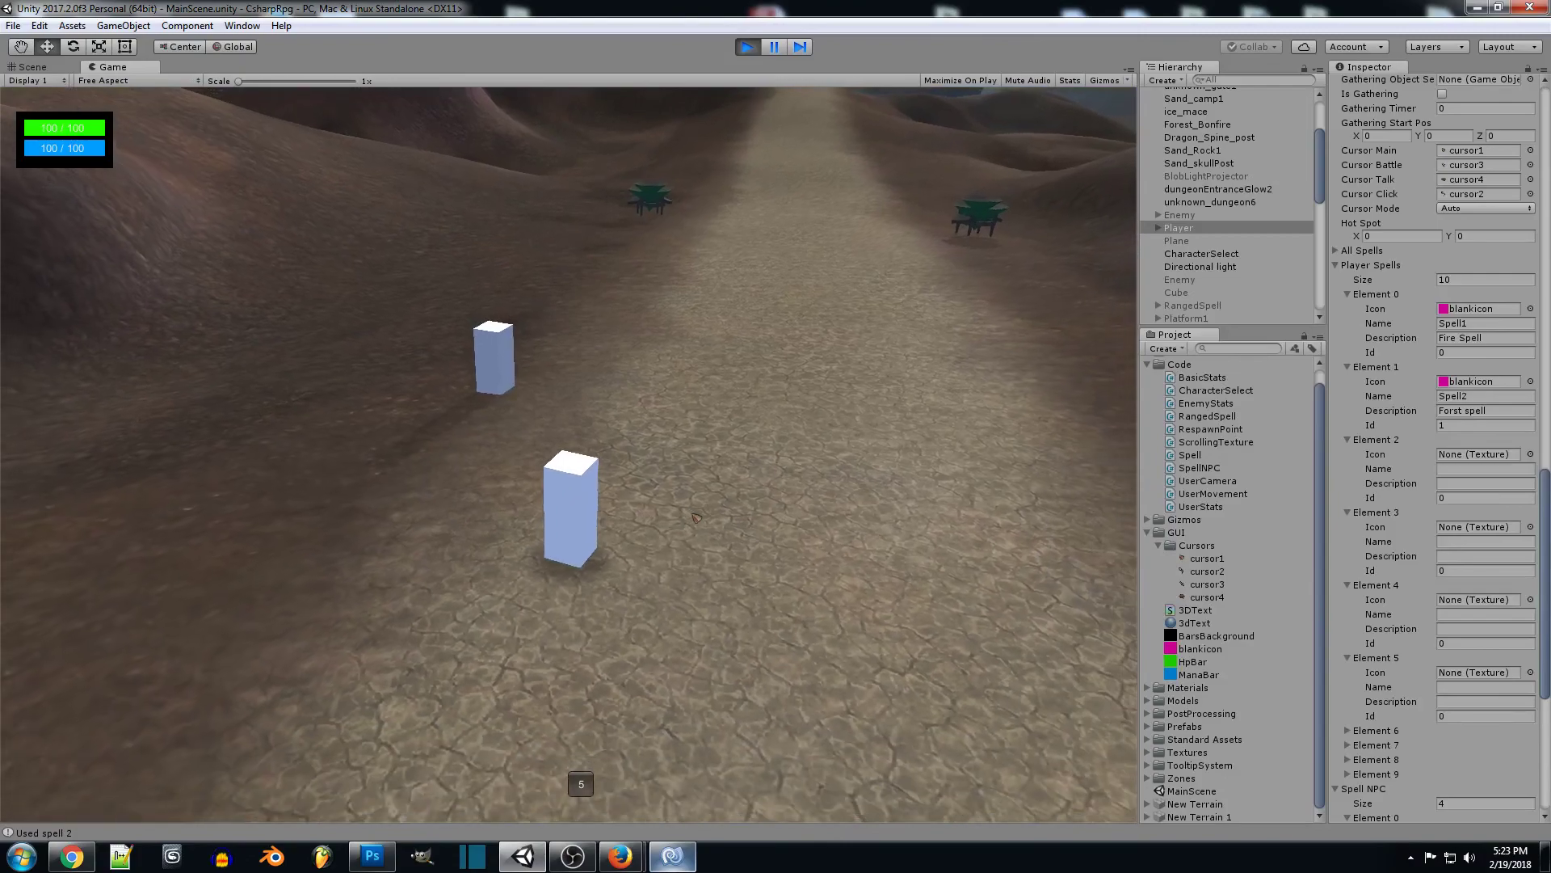